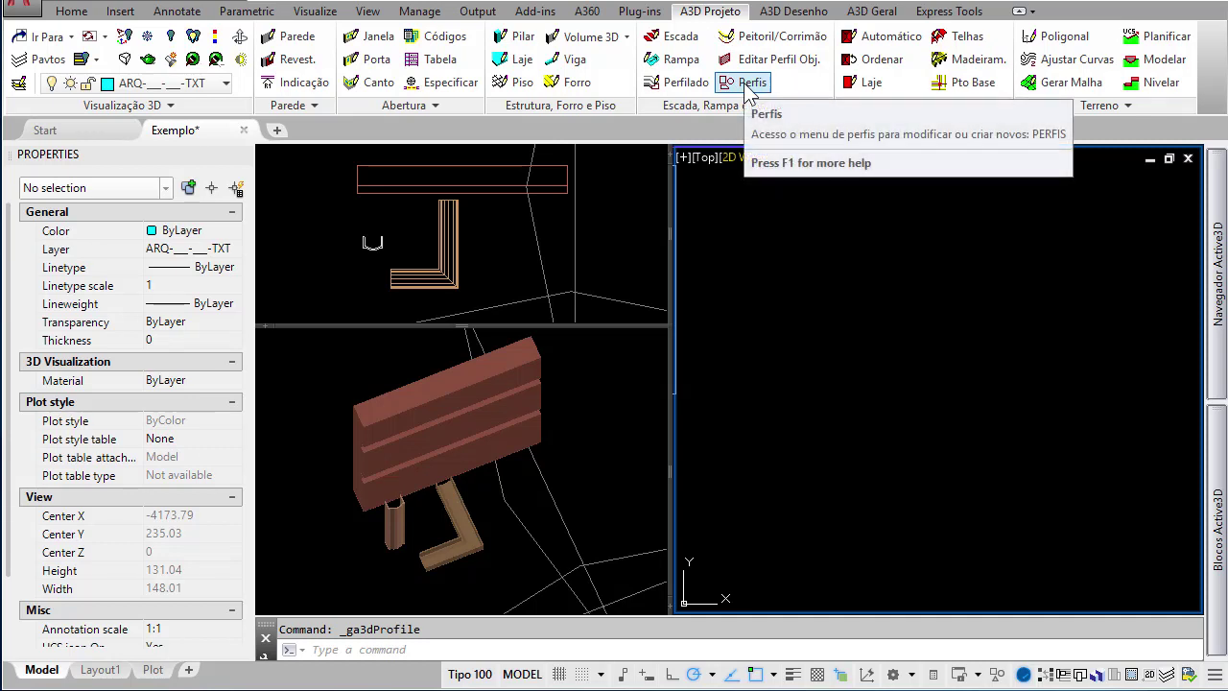
- Open the list of existing profiles with the PFS command
click(869, 15)
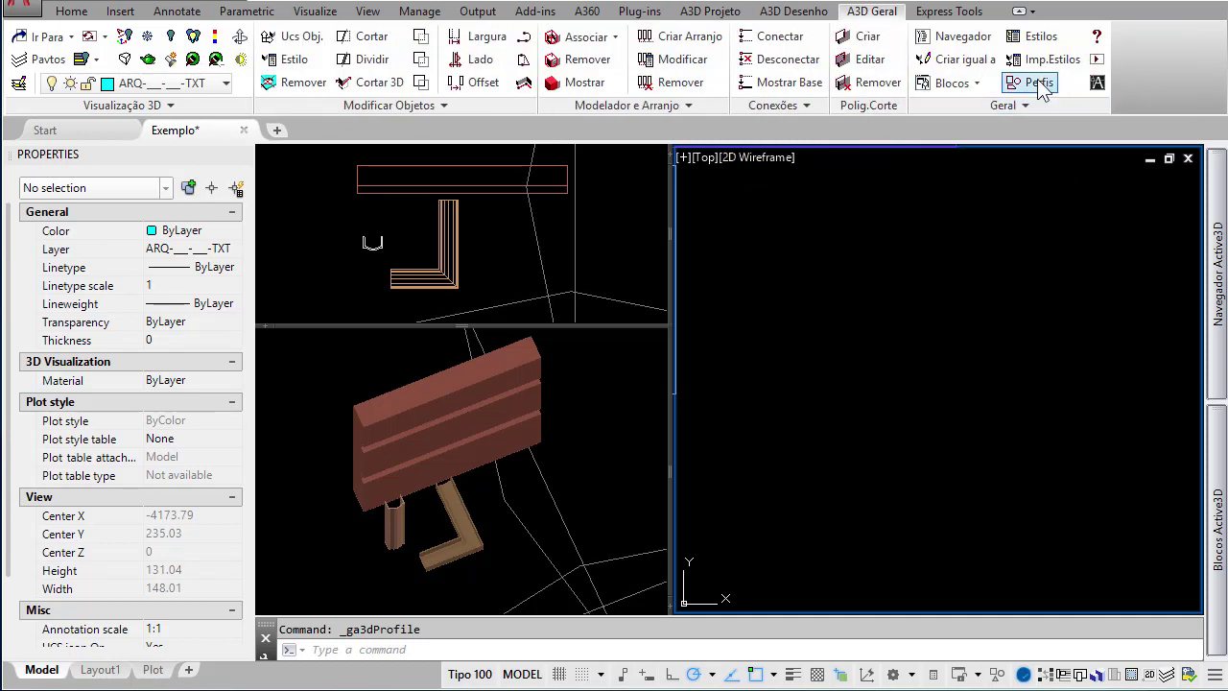
click(448, 650)
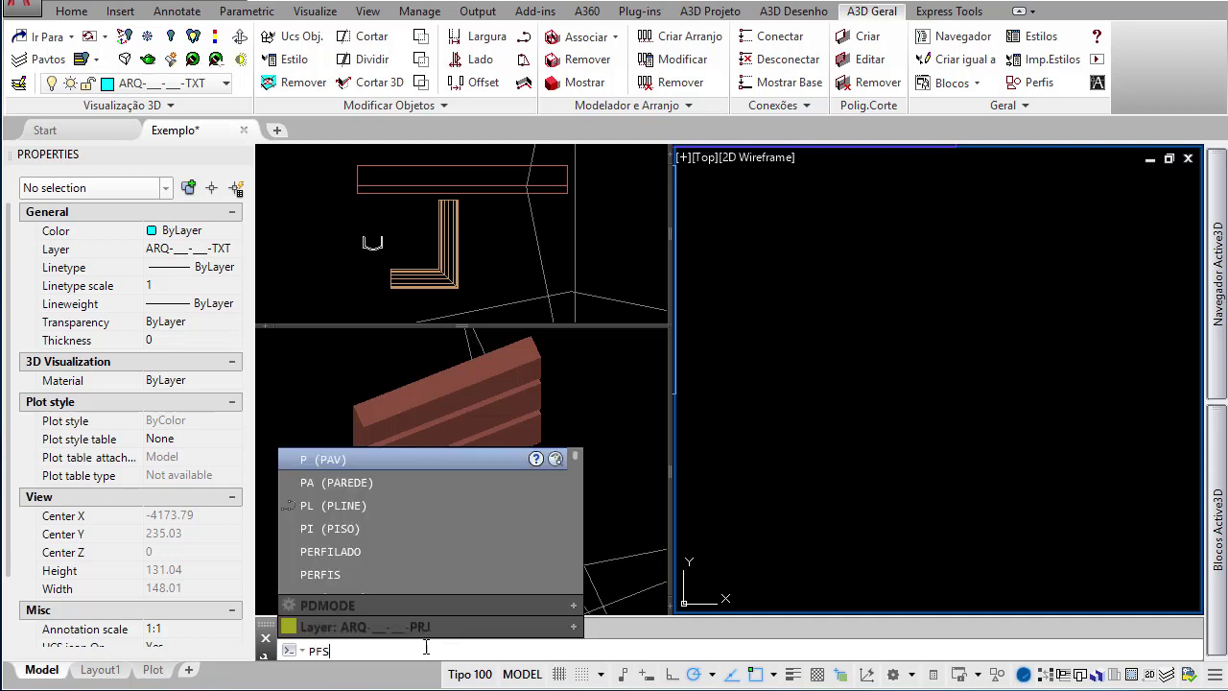
click(342, 627)
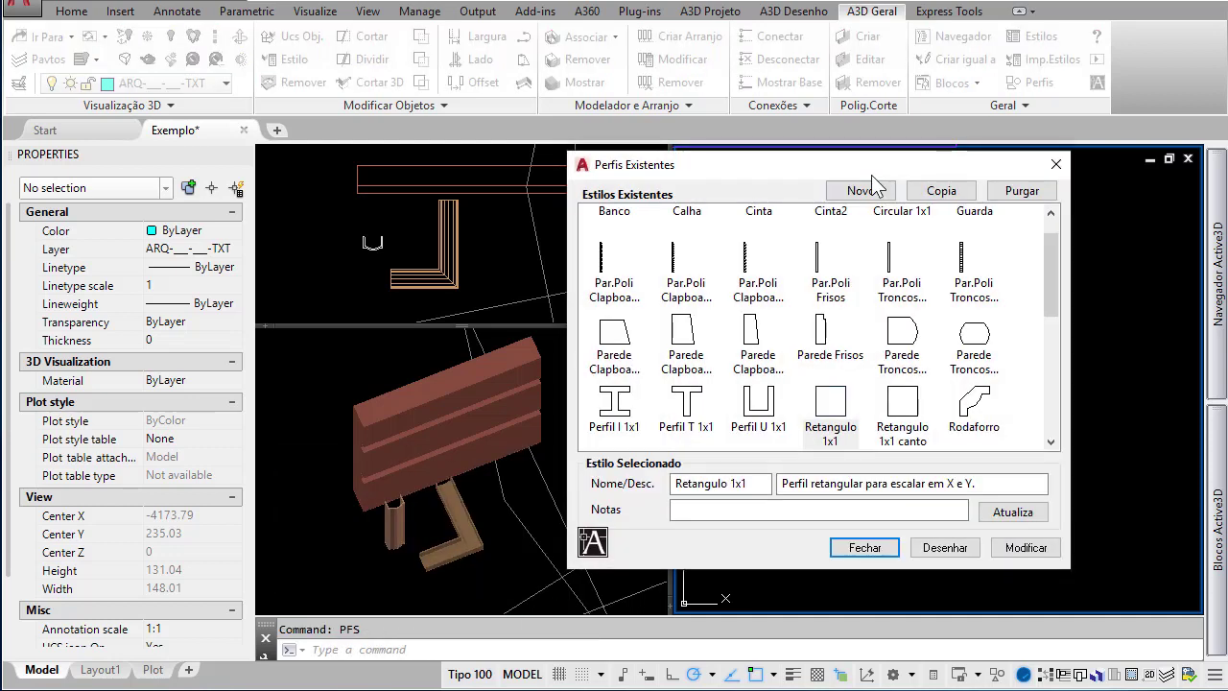
- Draw the Calha profile as a 2D polygon in the empty Top viewport
drag(874, 166, 738, 109)
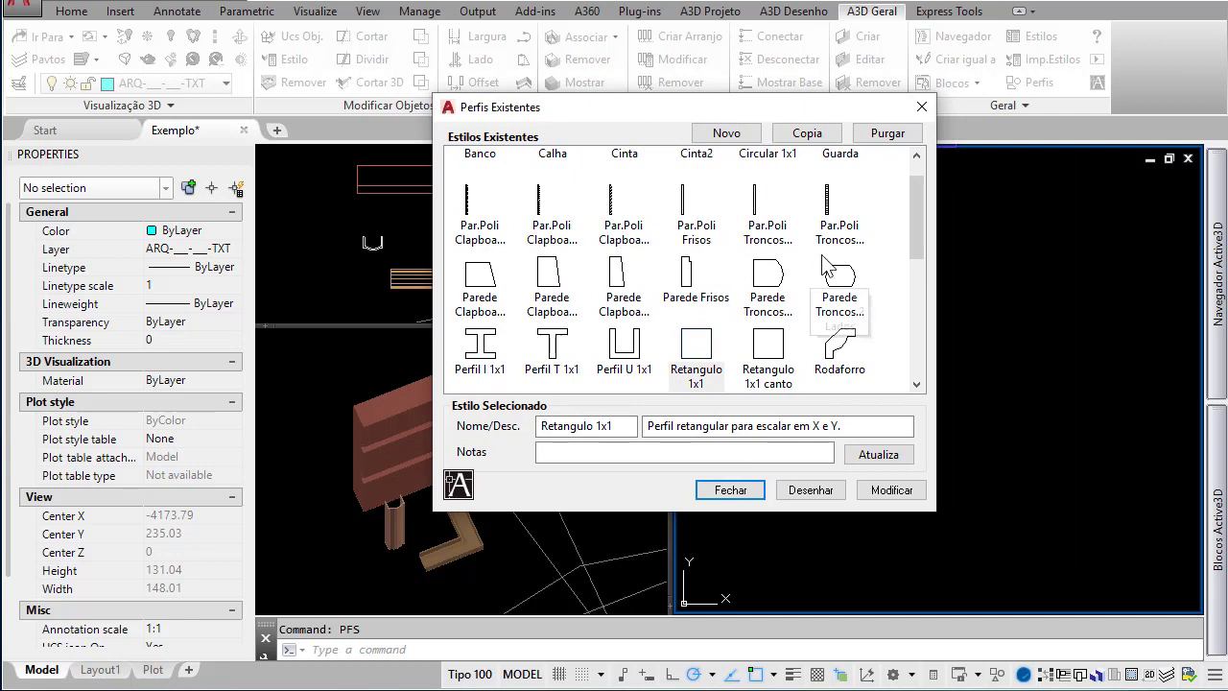
scroll(918, 220, up, 1)
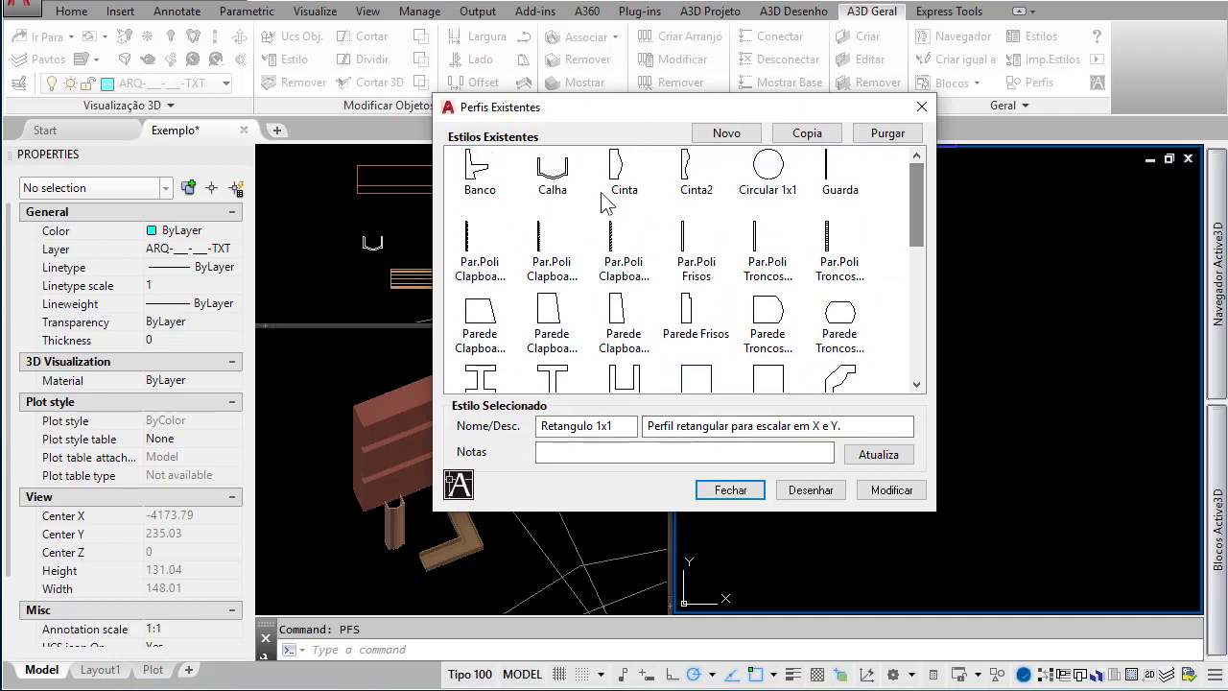
click(551, 173)
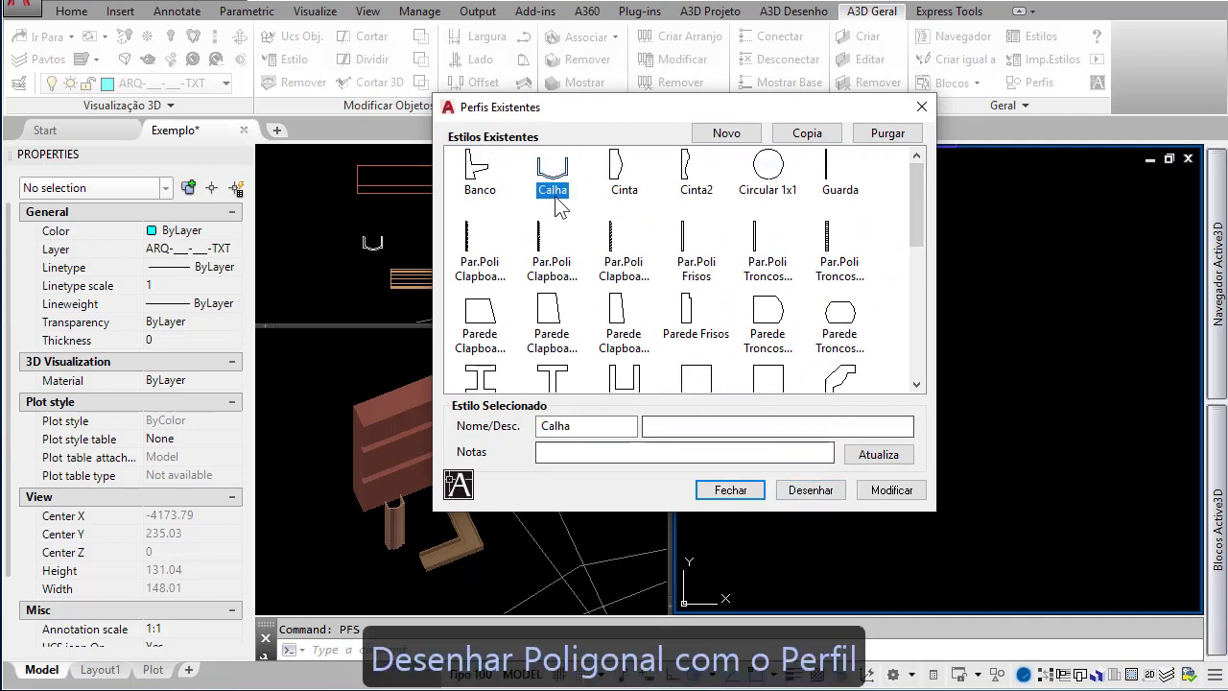
click(821, 492)
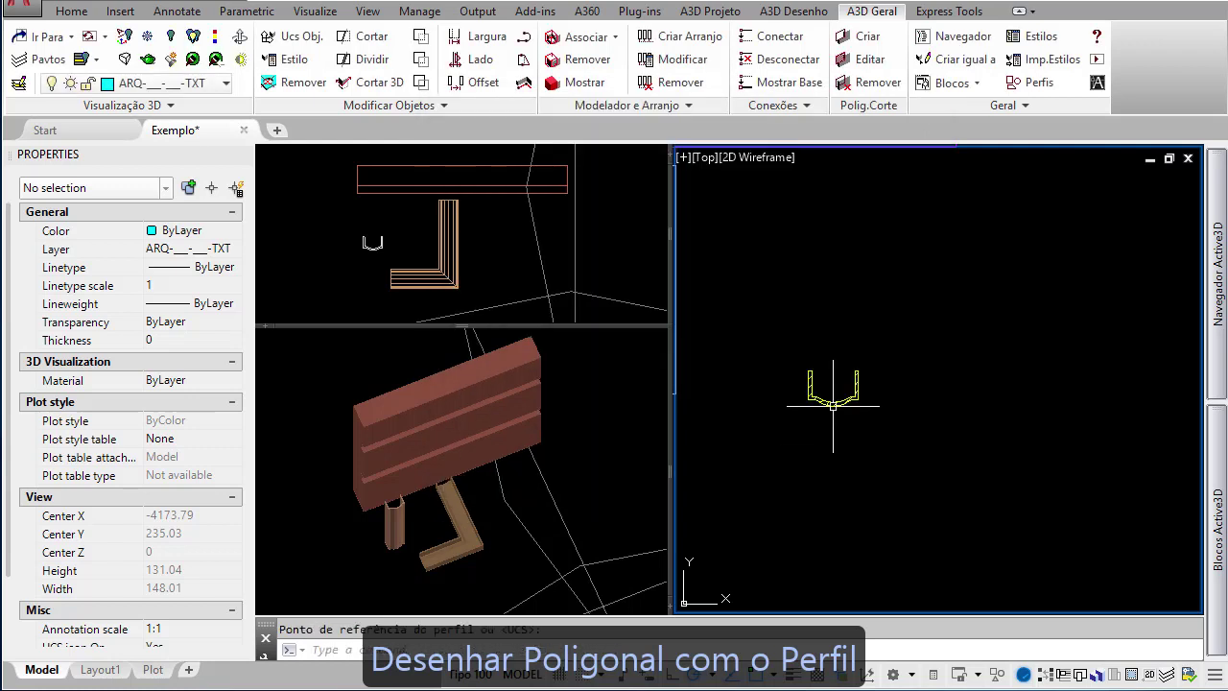
scroll(833, 405, up, 6)
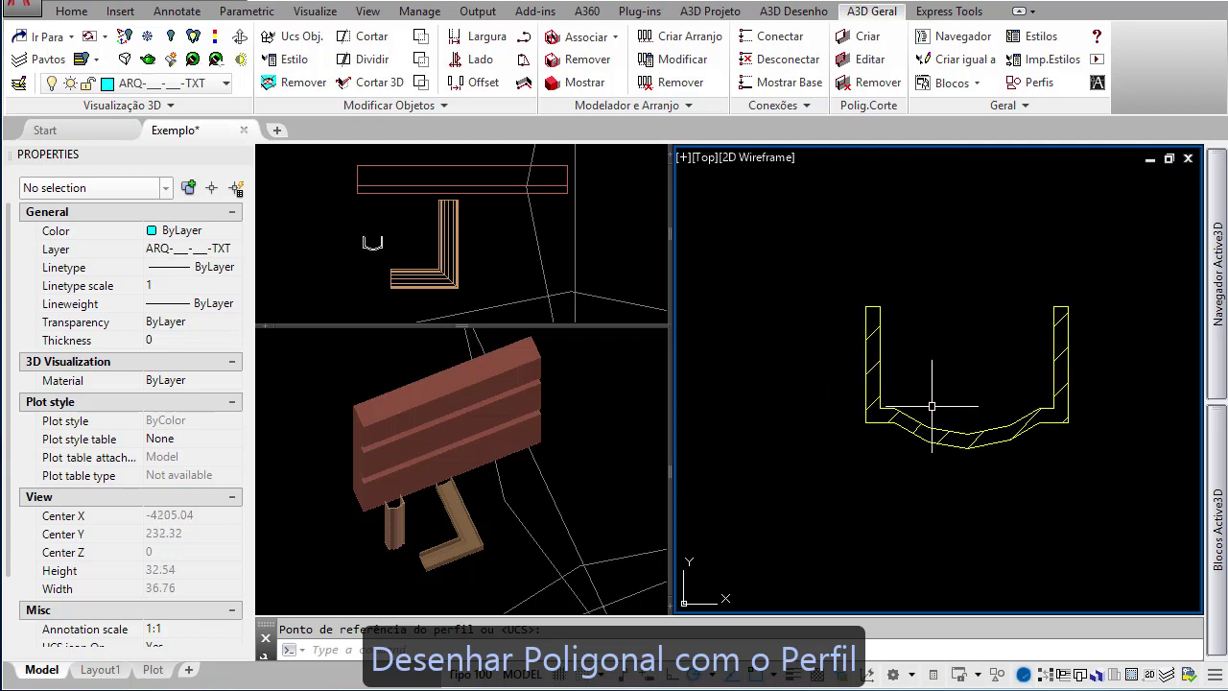
- Check the object type and properties of the drawn gutter polygon
click(923, 427)
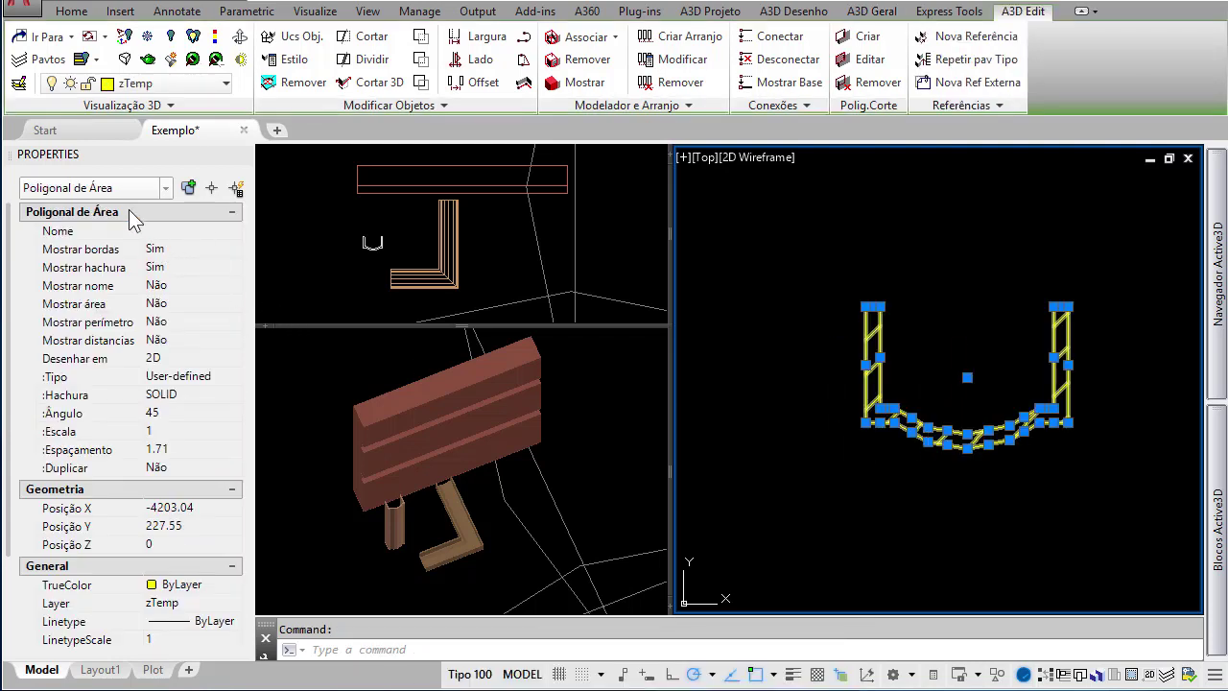
click(129, 188)
click(128, 187)
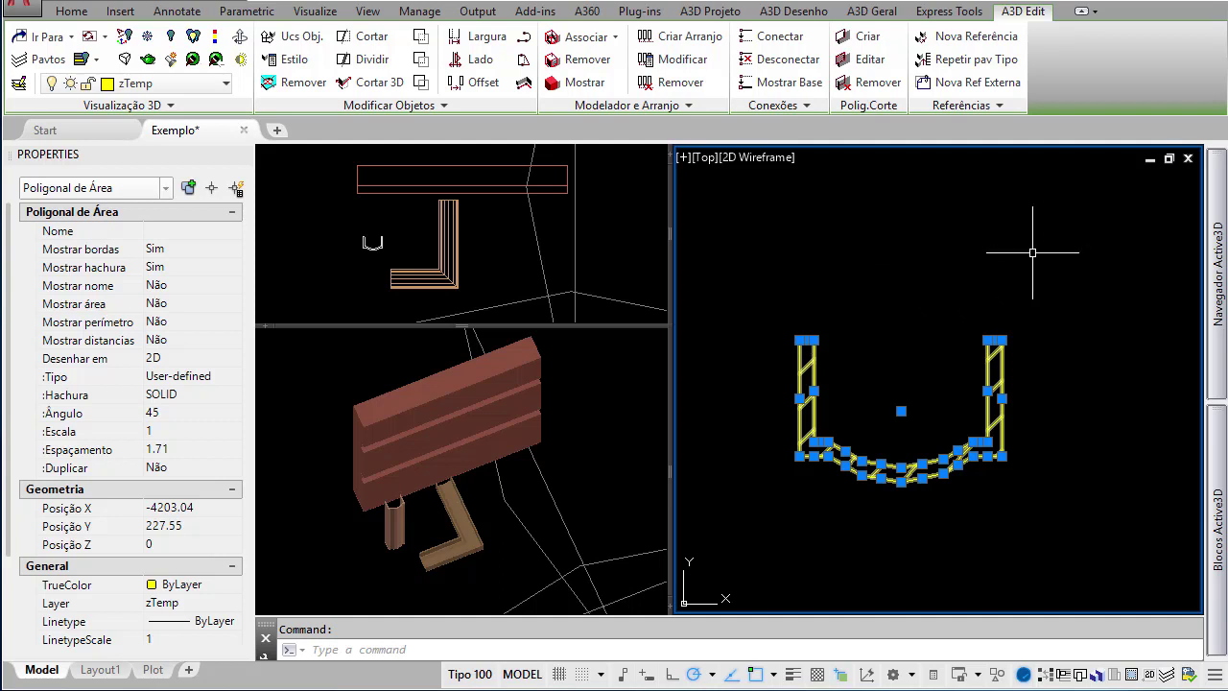
key(Escape)
- Stretch the upper ends of both gutter side walls straight down by about 2.92
text(st)
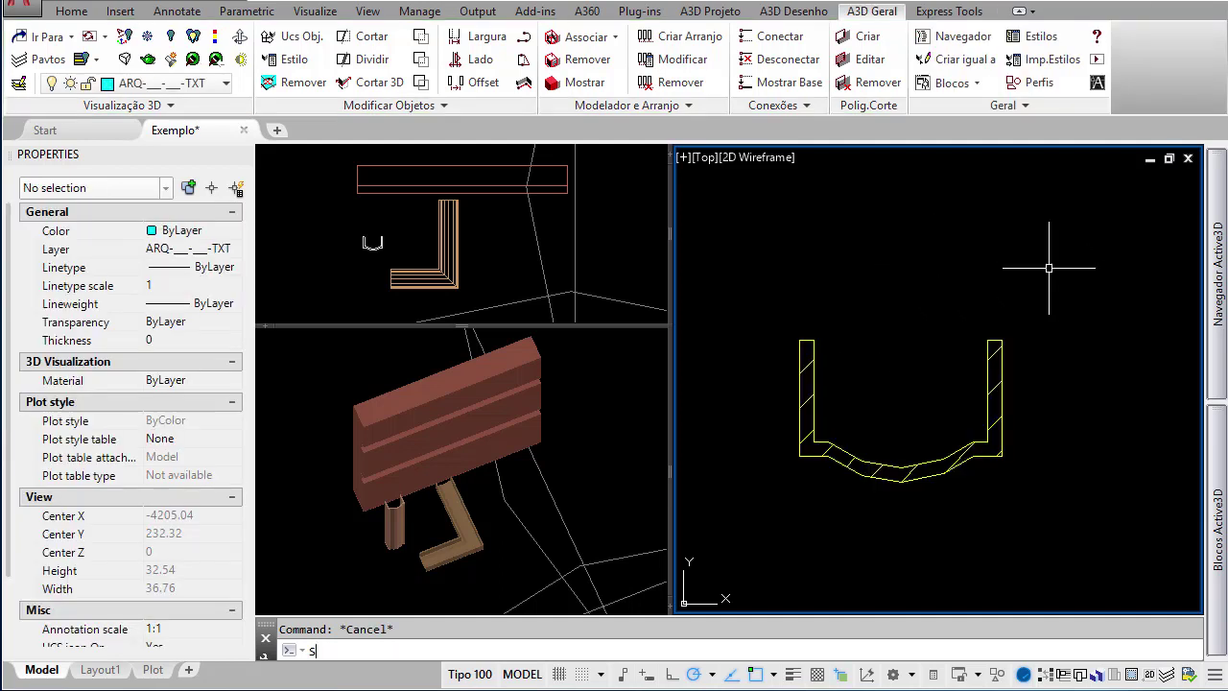
key(Return)
click(1051, 261)
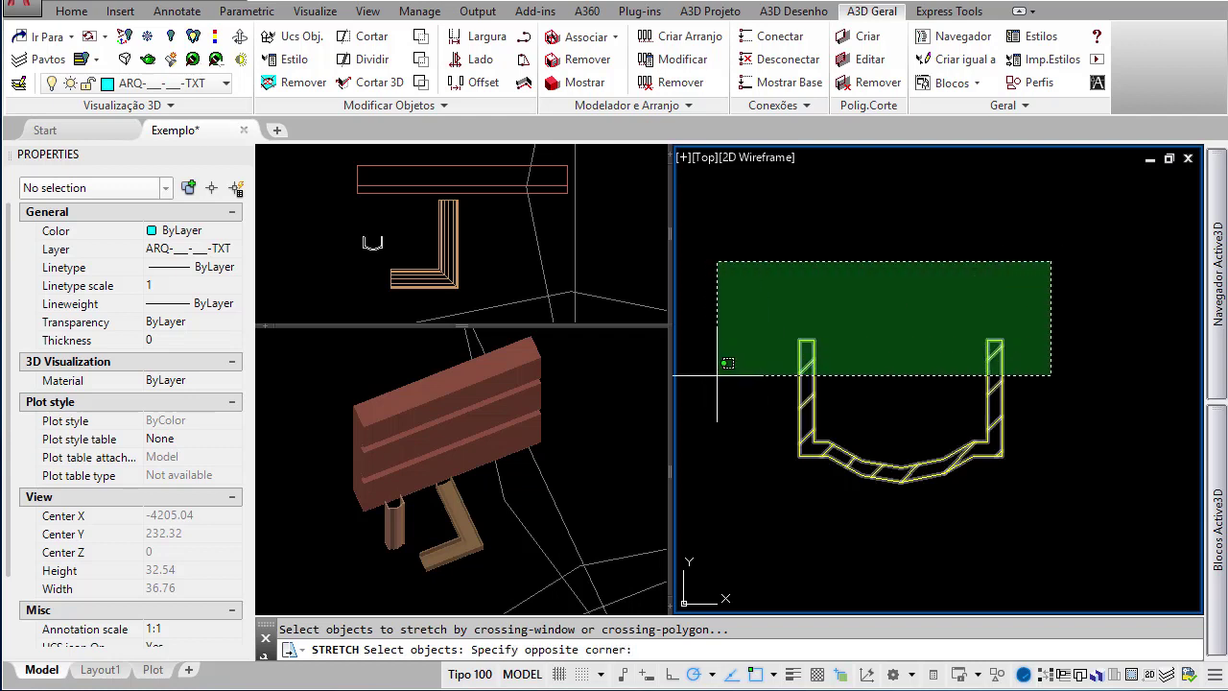
click(677, 371)
key(Return)
click(1055, 372)
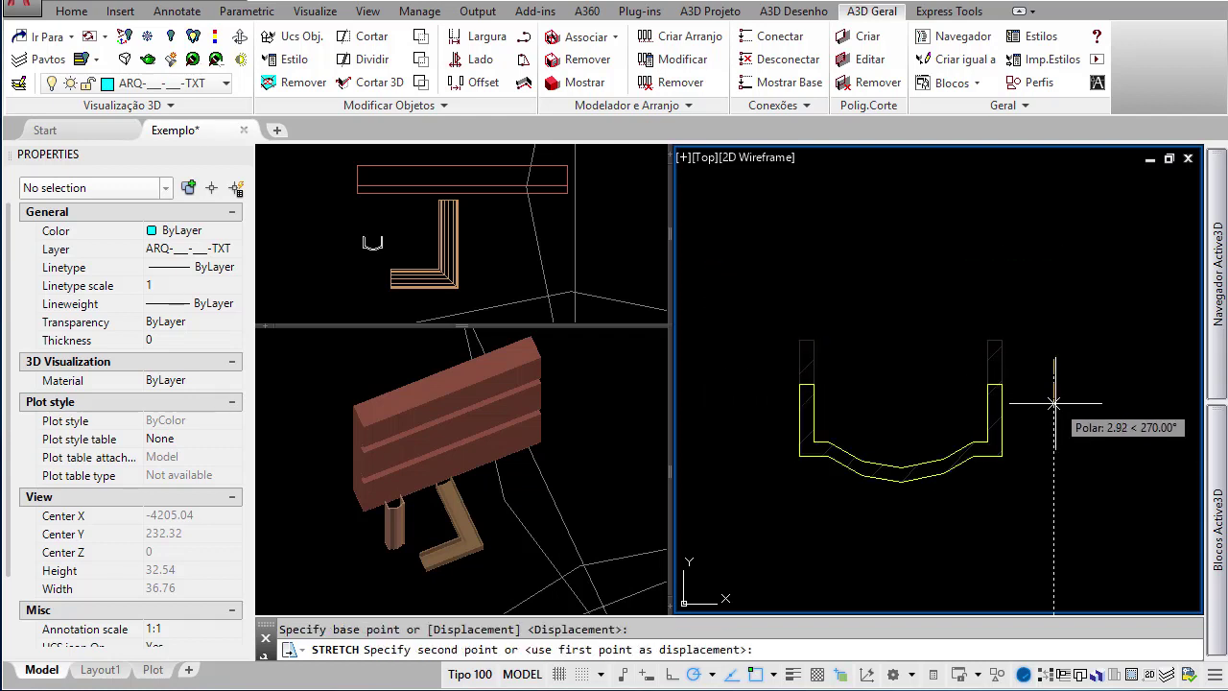
click(1054, 401)
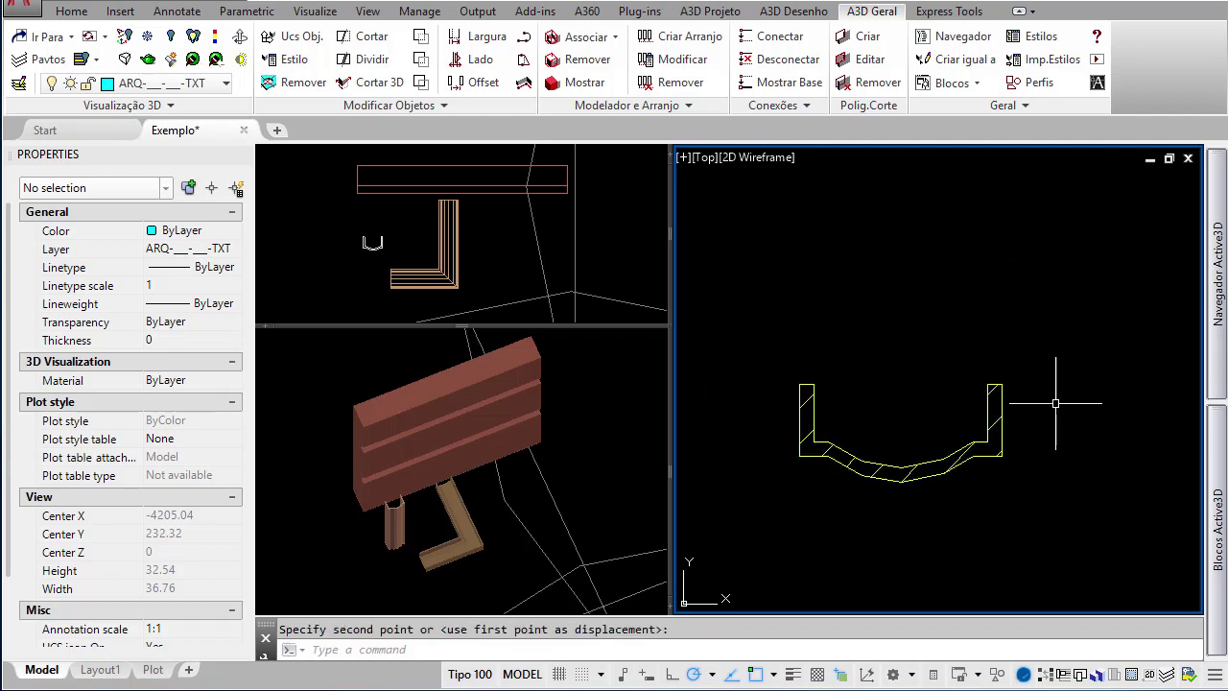
- Bulge the outer edges of both gutter side walls outward into arcs by stretching their midpoints
click(811, 405)
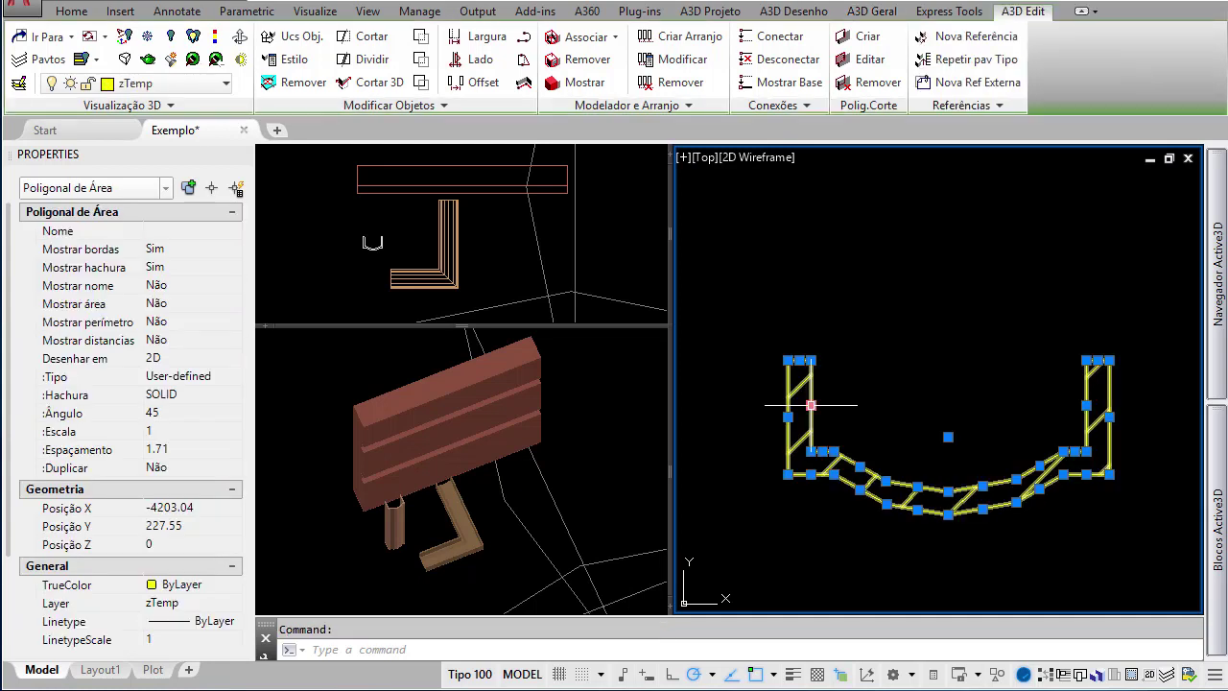
scroll(811, 405, up, 2)
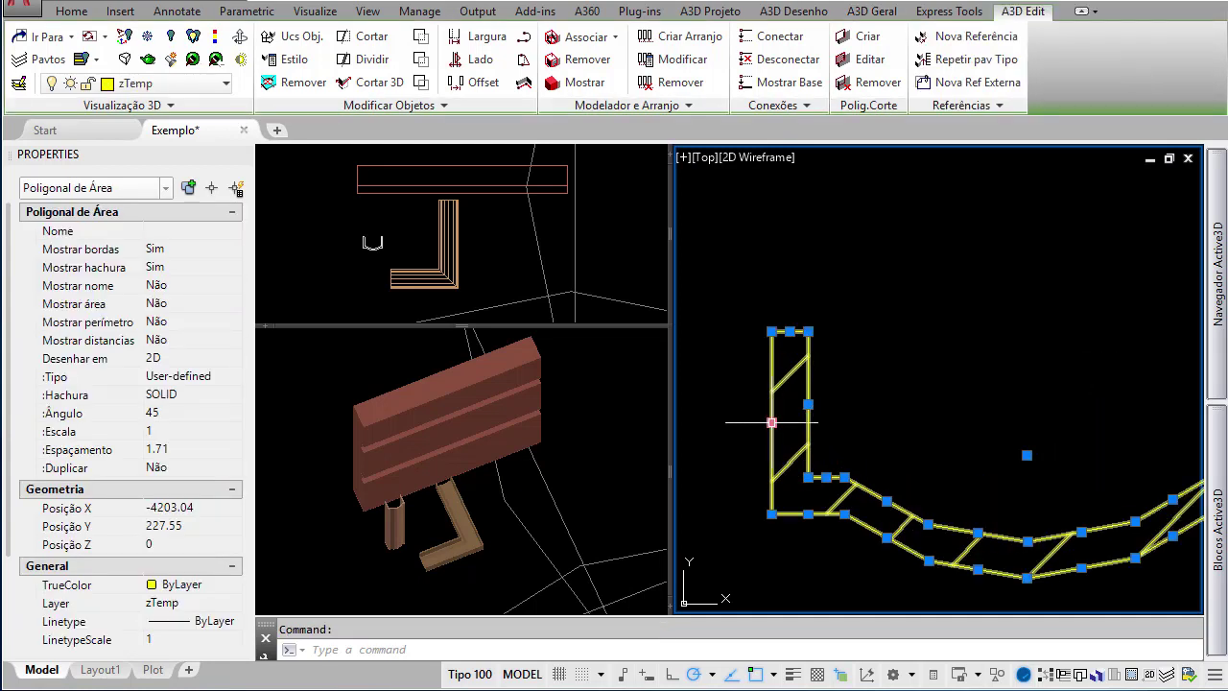
click(771, 422)
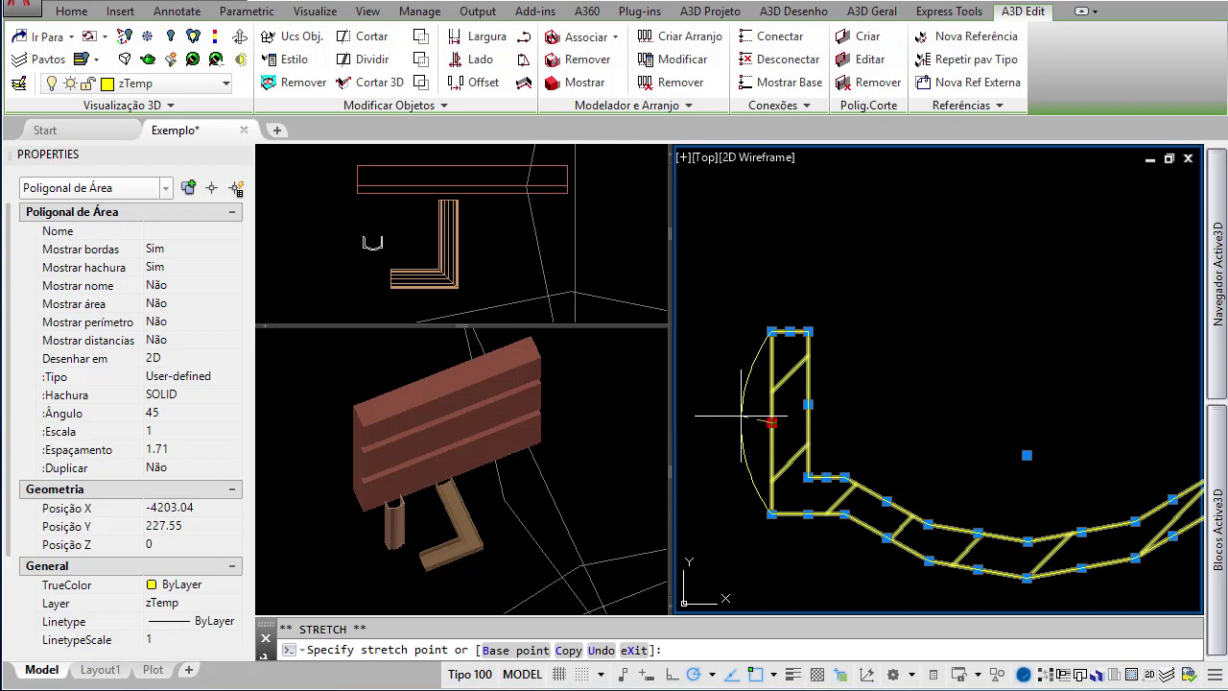
click(724, 419)
scroll(823, 389, down, 3)
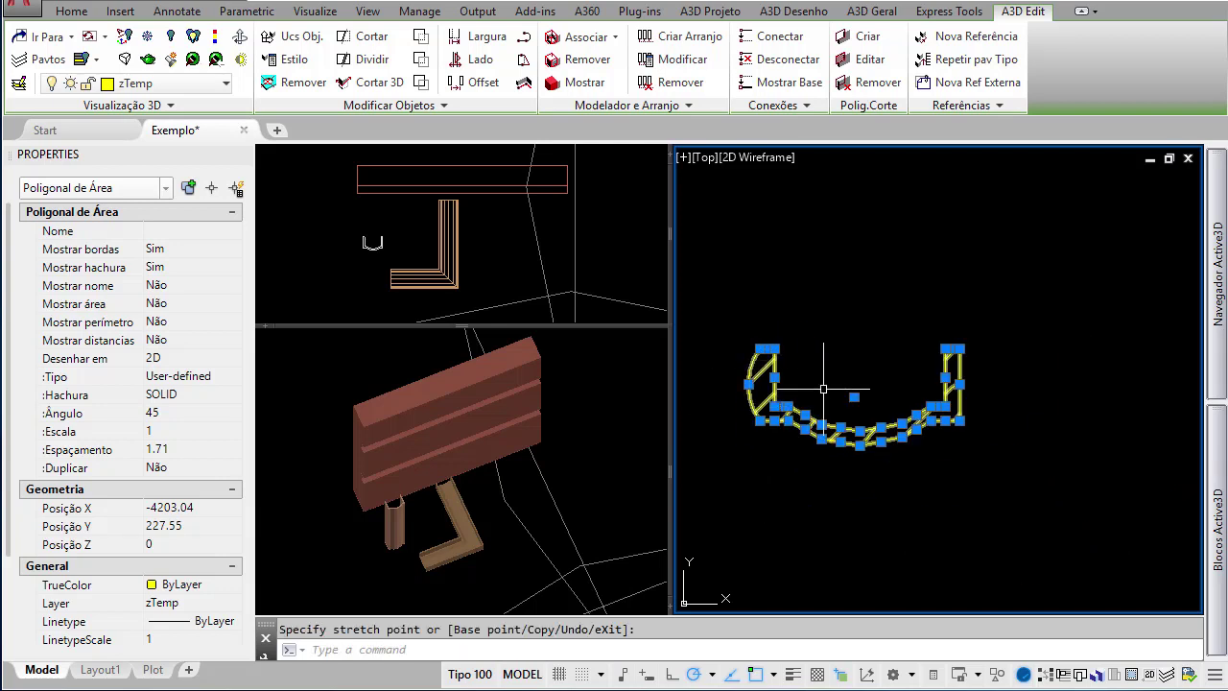
click(960, 385)
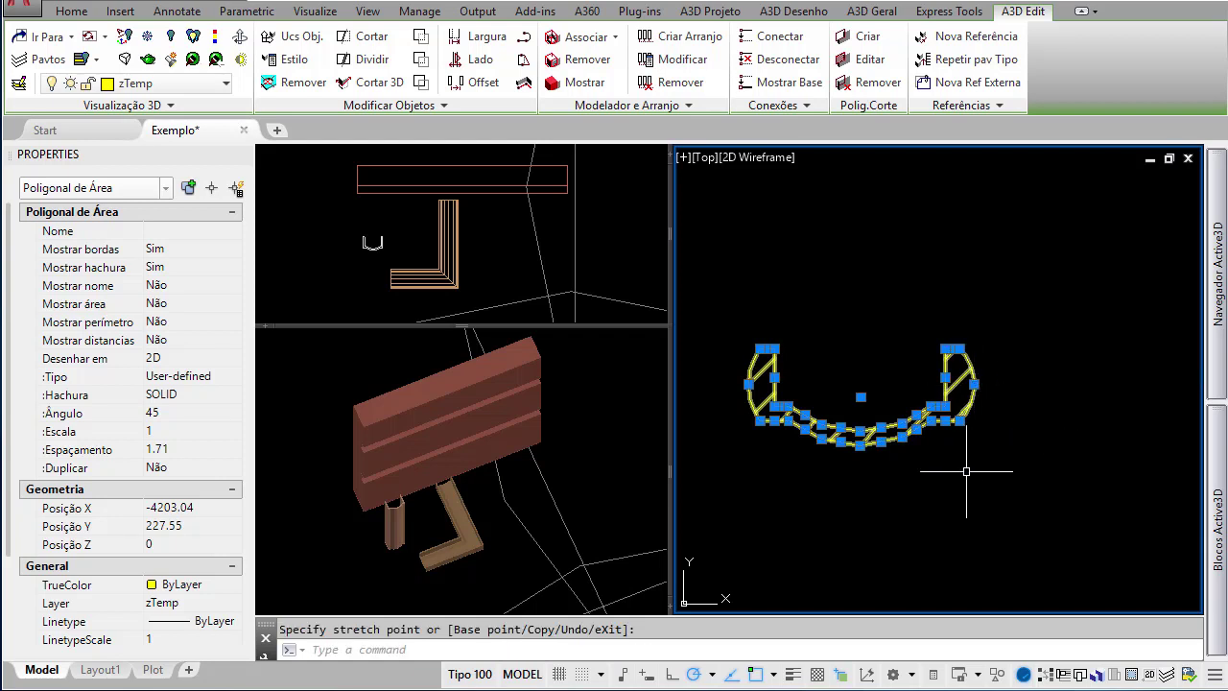
key(Escape)
key(Escape)
middle_drag(849, 443, 911, 432)
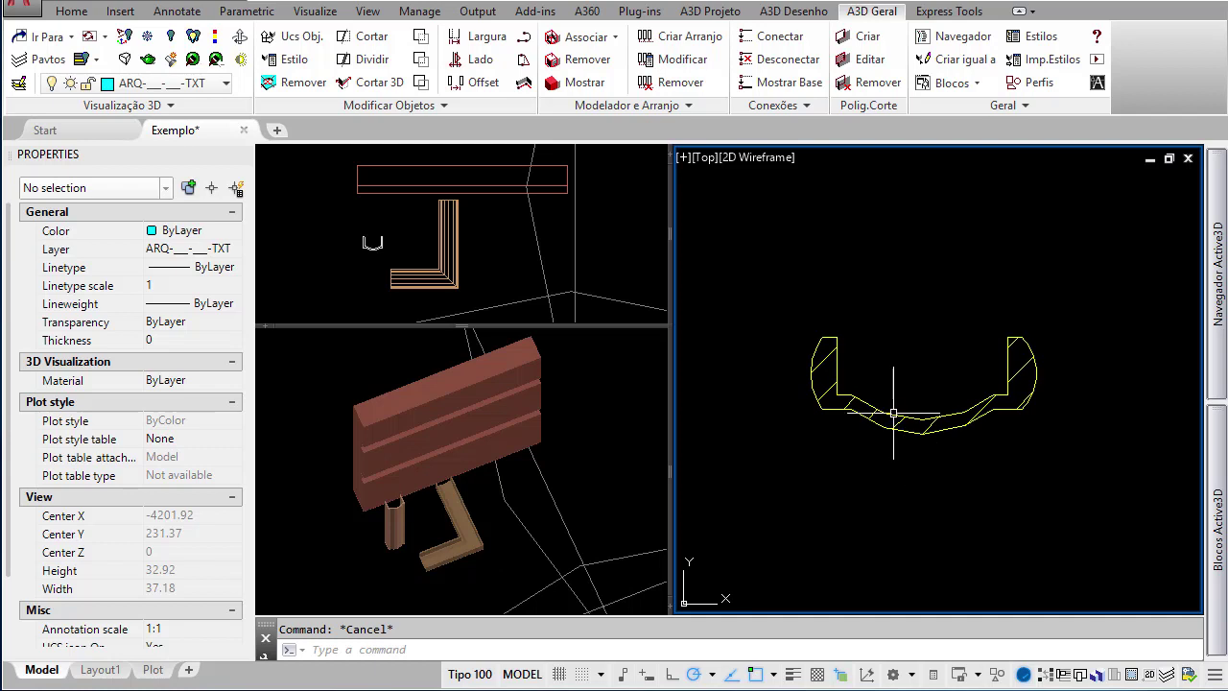
click(893, 414)
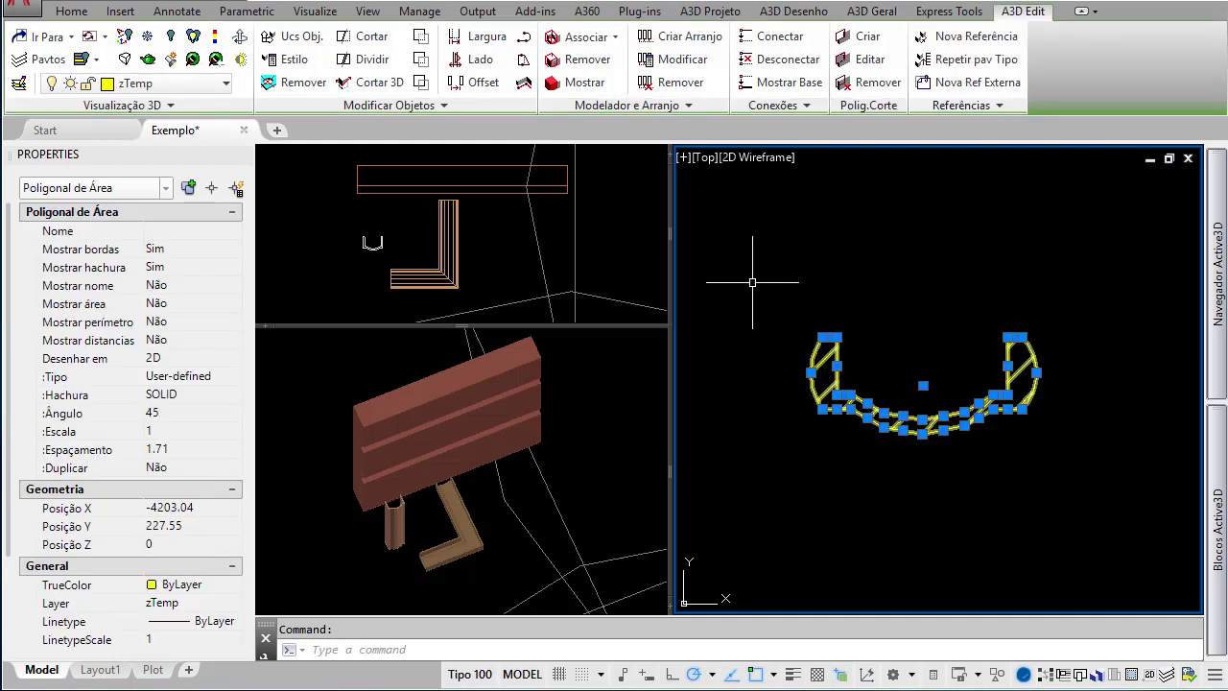
key(Escape)
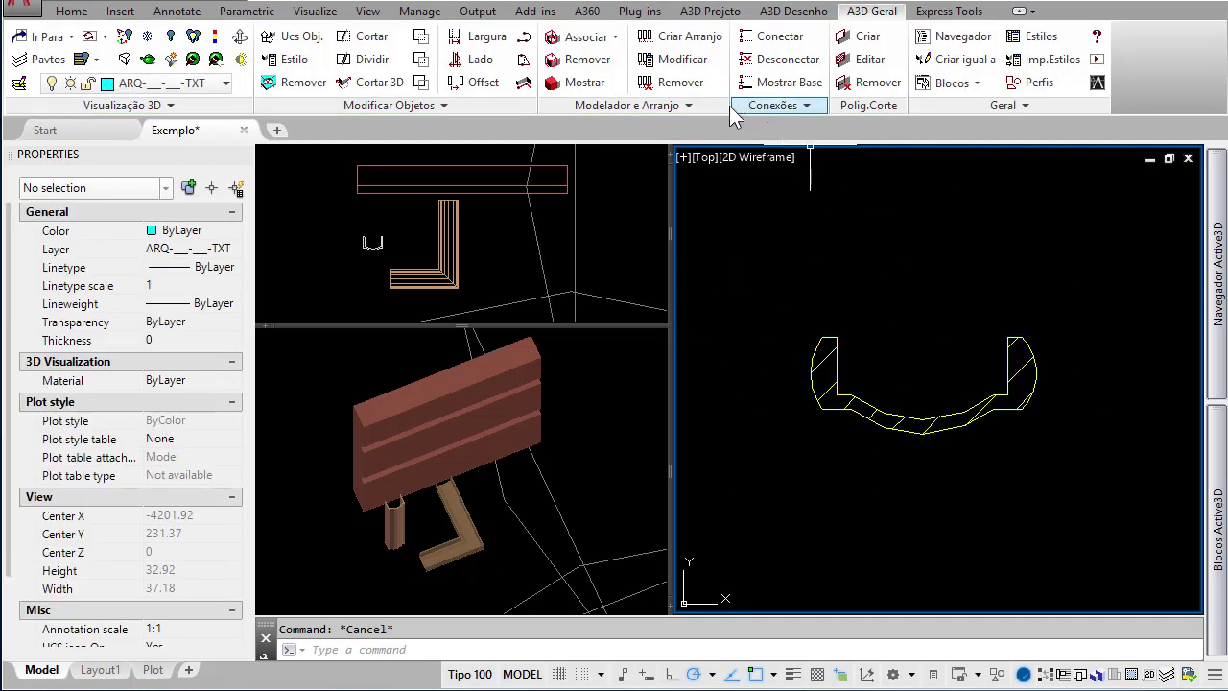
- Review the list of existing profiles beside the modified gutter polygon and close it
click(727, 13)
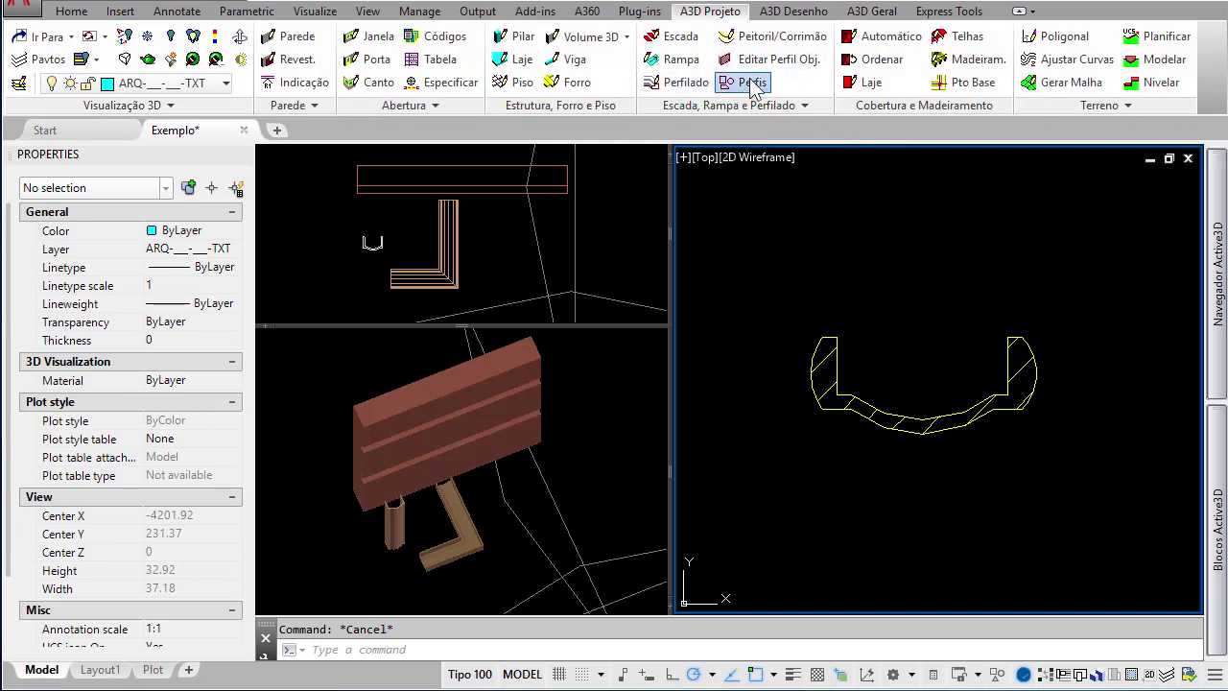
click(748, 81)
scroll(1053, 240, up, 1)
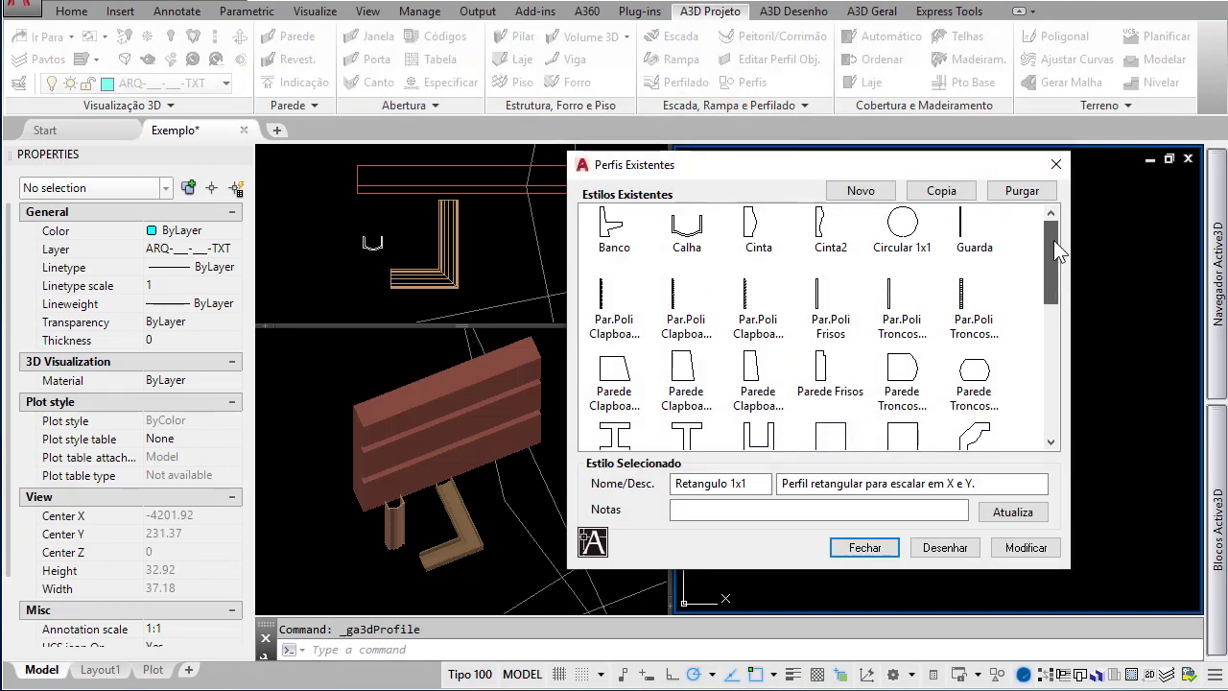
drag(882, 165, 554, 93)
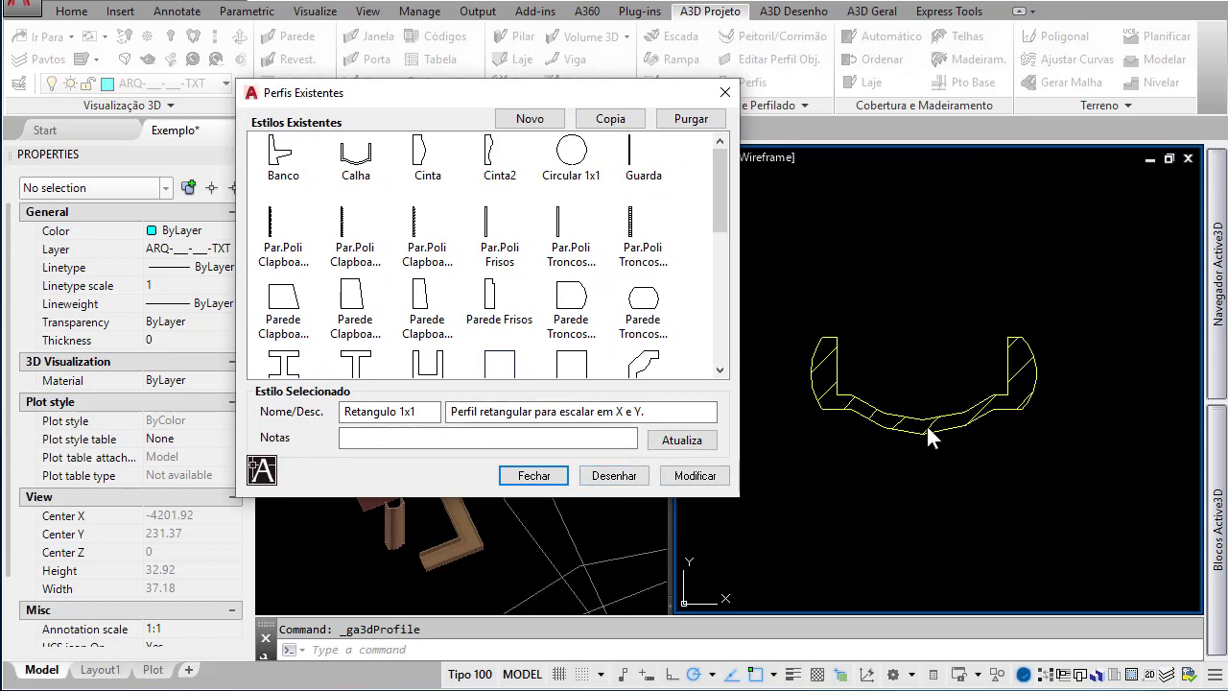
click(534, 477)
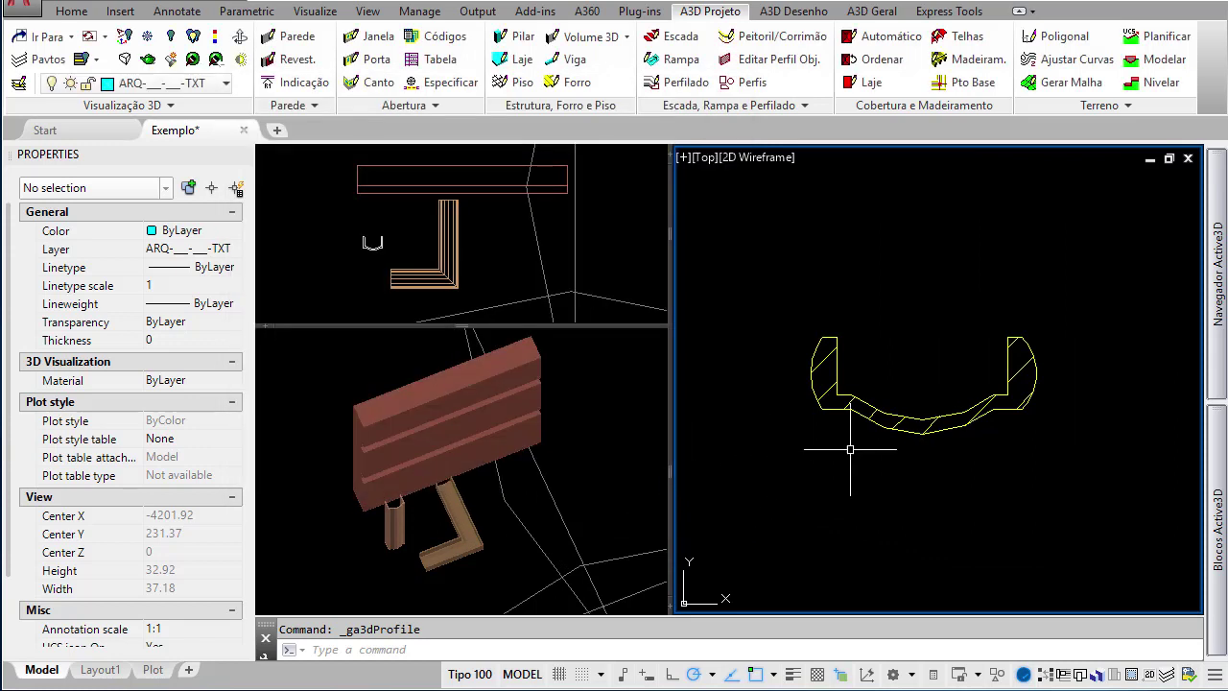
click(878, 416)
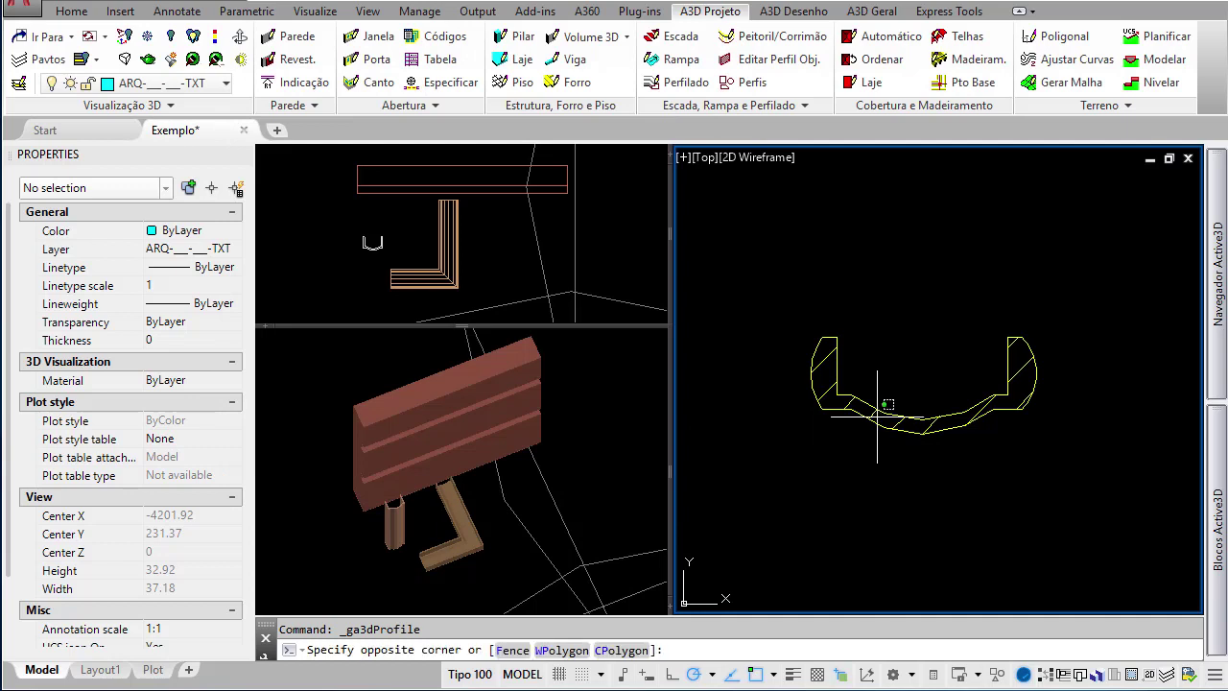
click(857, 401)
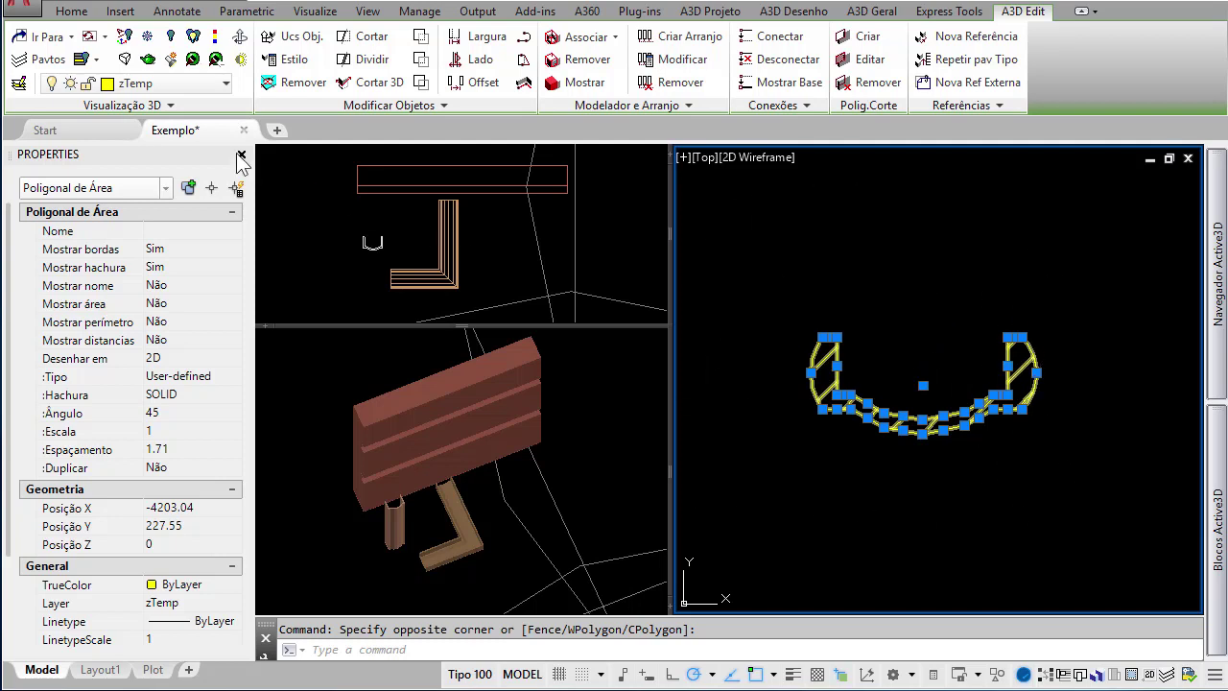
click(223, 85)
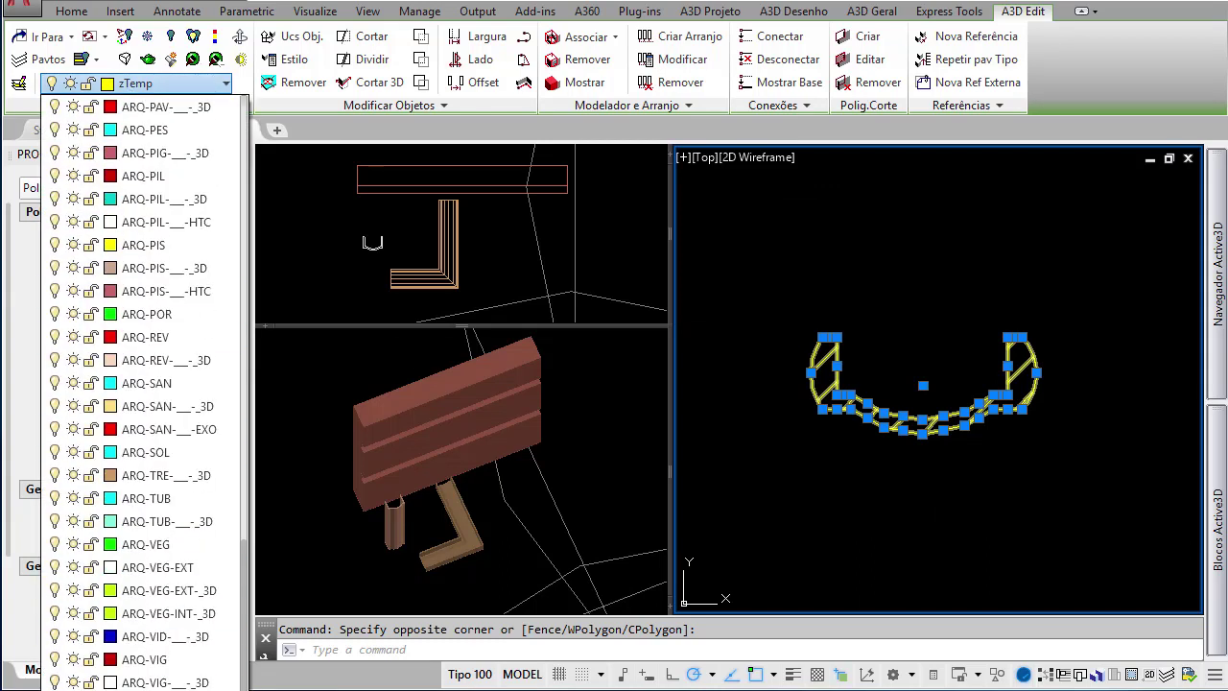
key(Escape)
key(Escape)
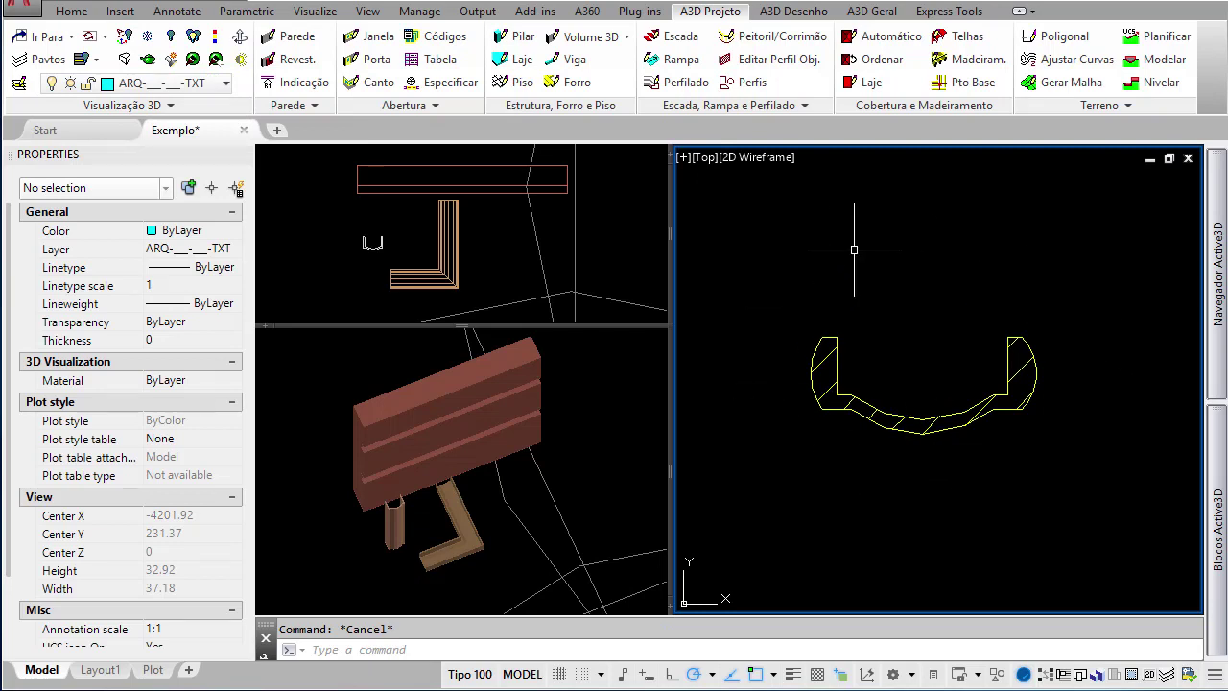
click(753, 84)
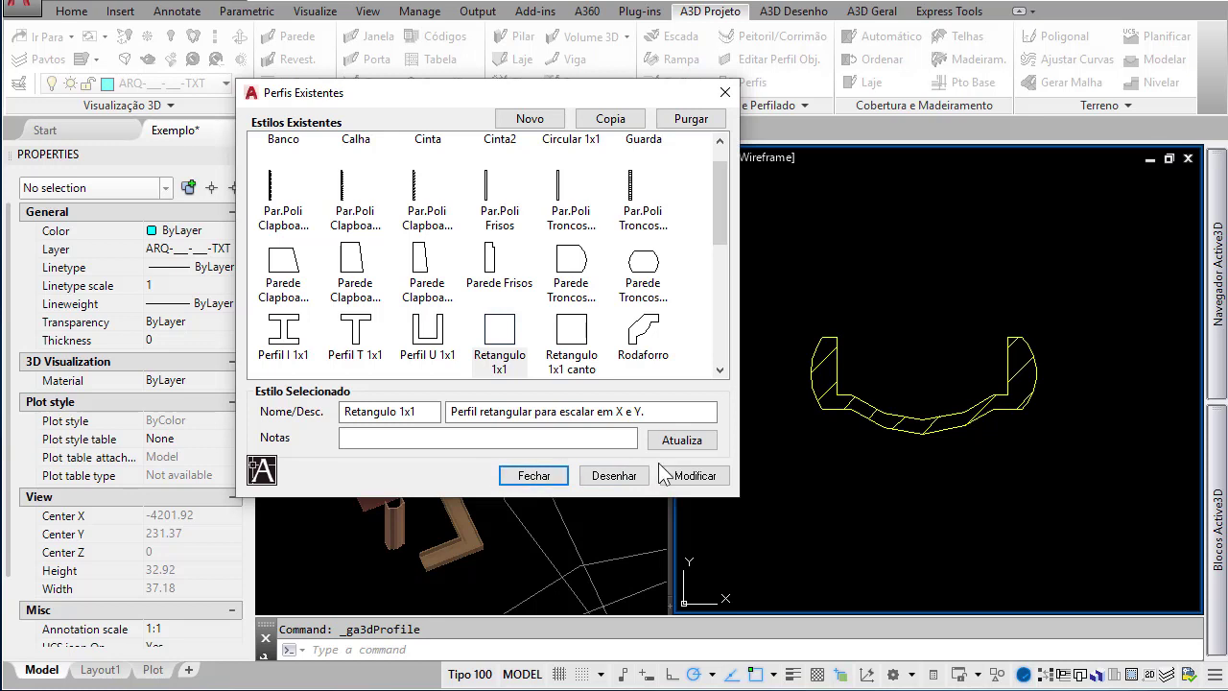
click(581, 476)
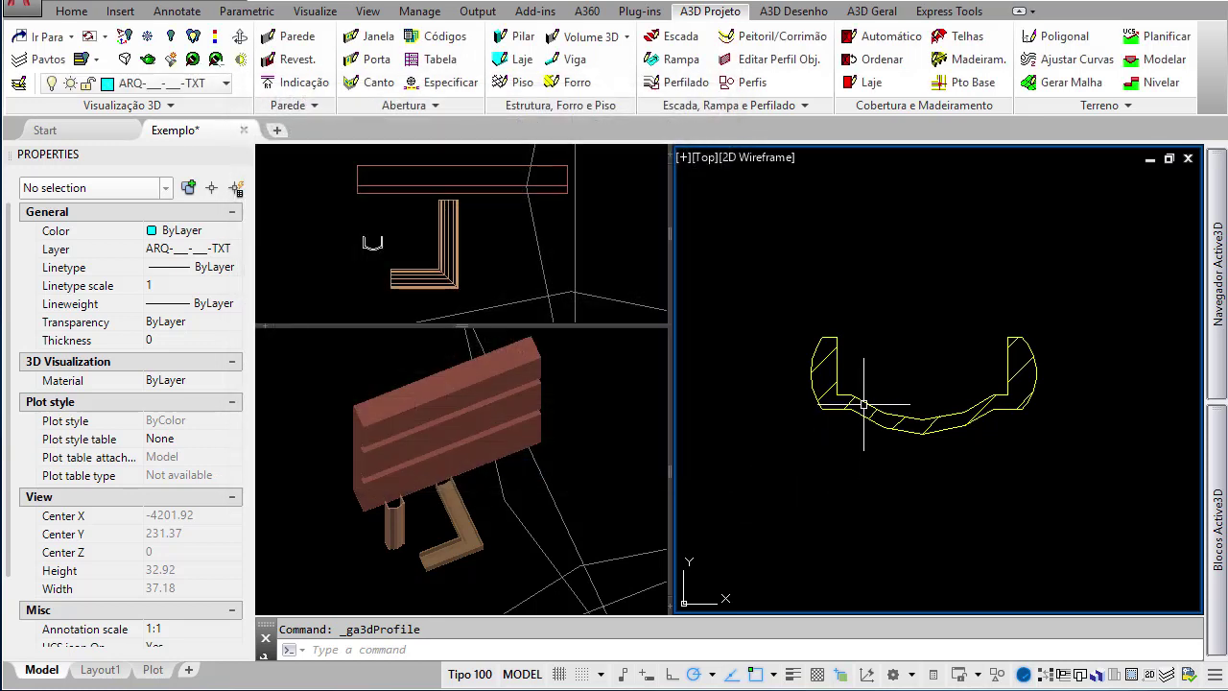
- Move the modified gutter polygon to the ARQ-___-___-CTA layer and deselect it
click(868, 403)
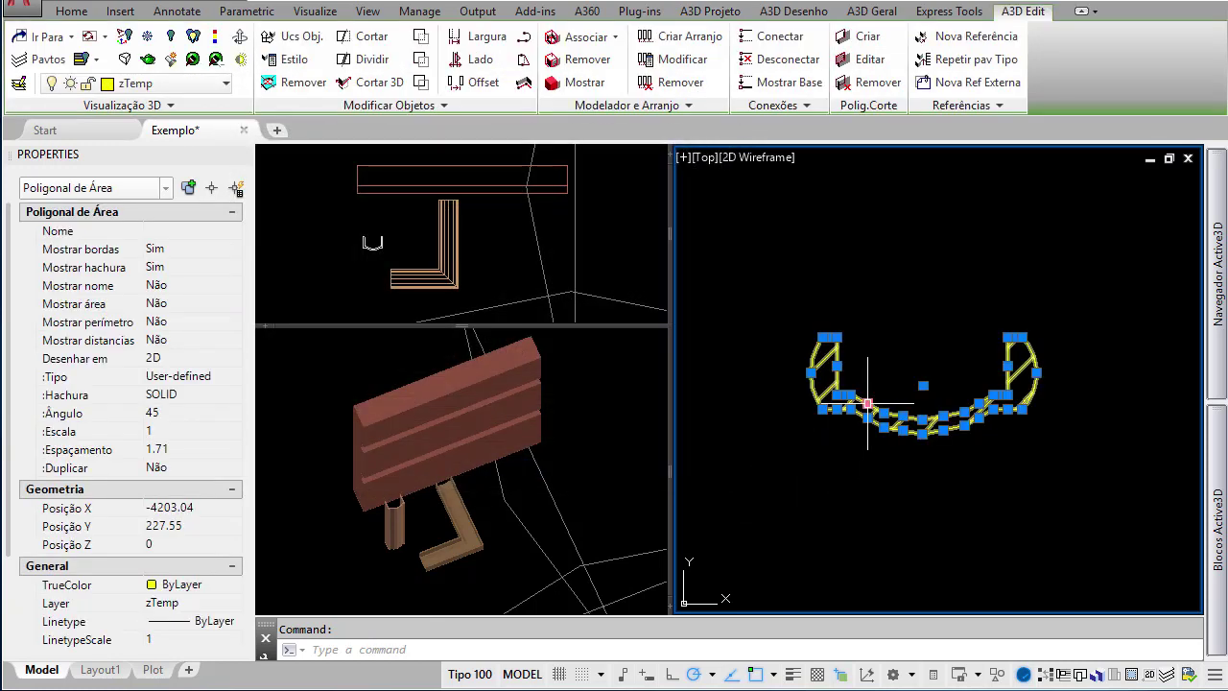
click(215, 85)
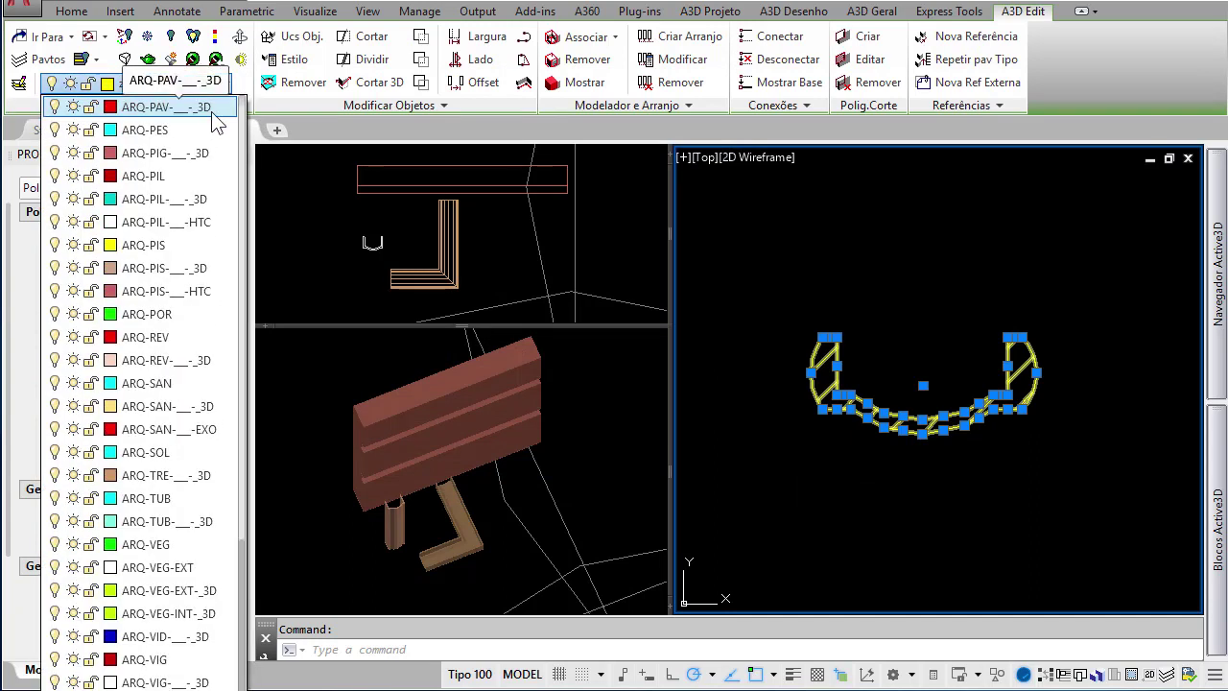
scroll(213, 120, up, 3)
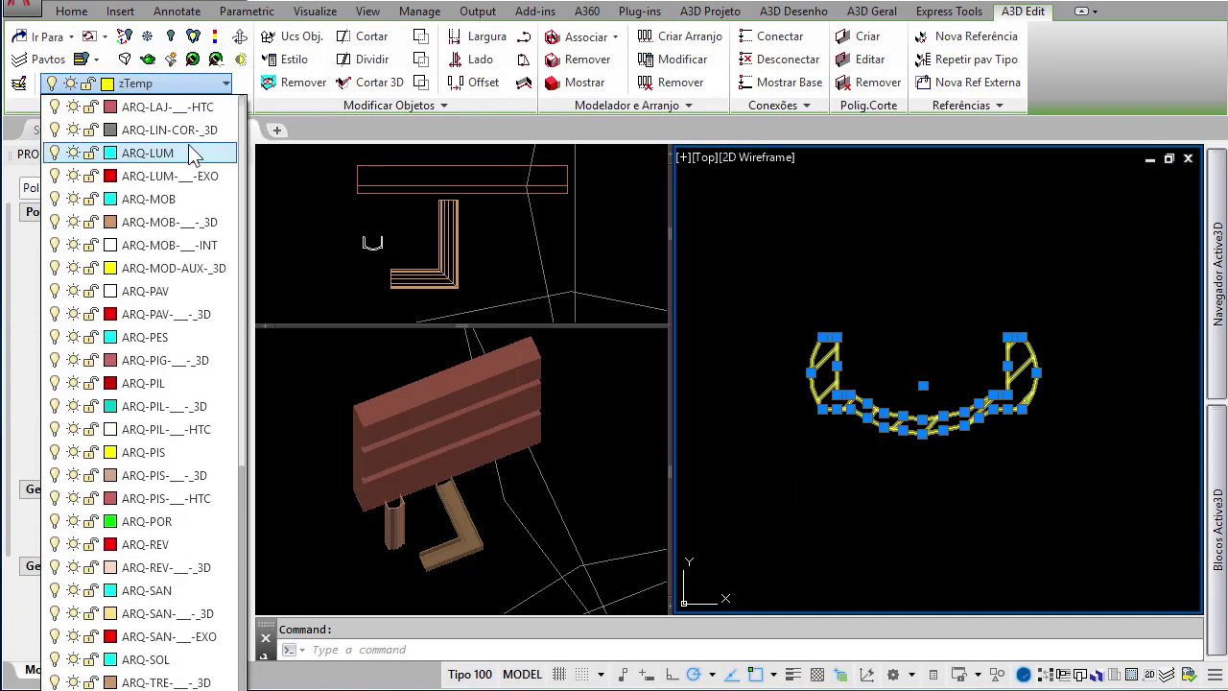
scroll(192, 153, up, 1)
scroll(197, 129, up, 4)
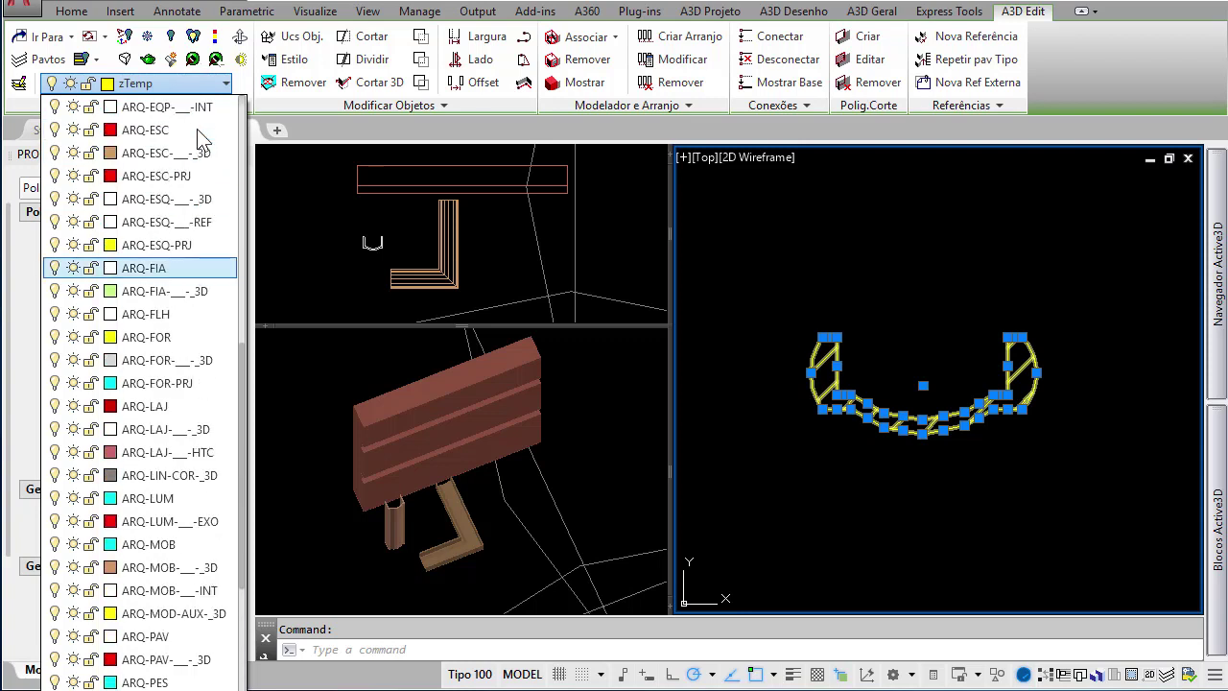
scroll(197, 128, up, 7)
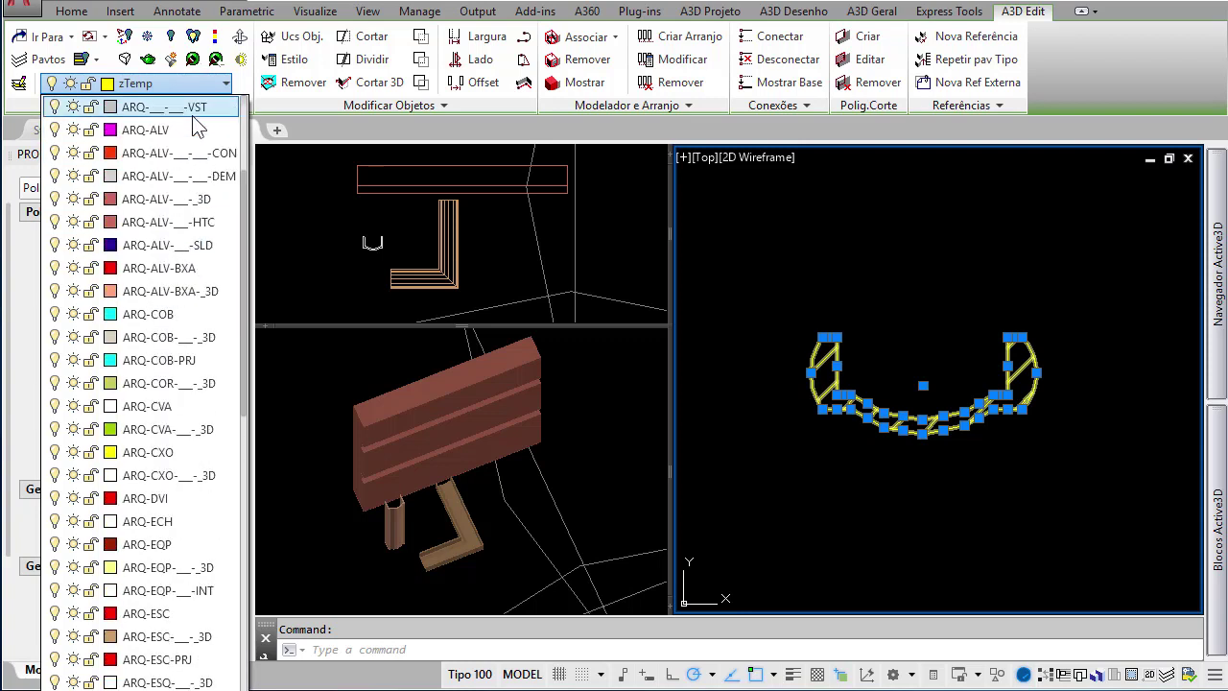
scroll(215, 149, up, 3)
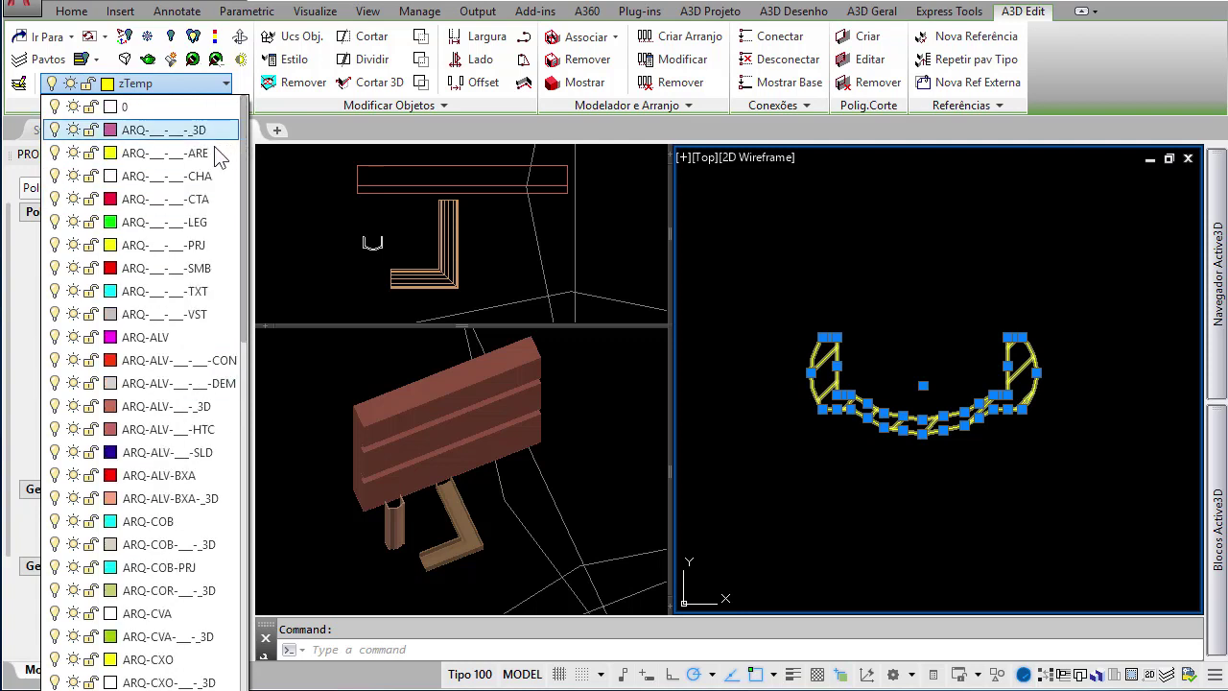
click(199, 199)
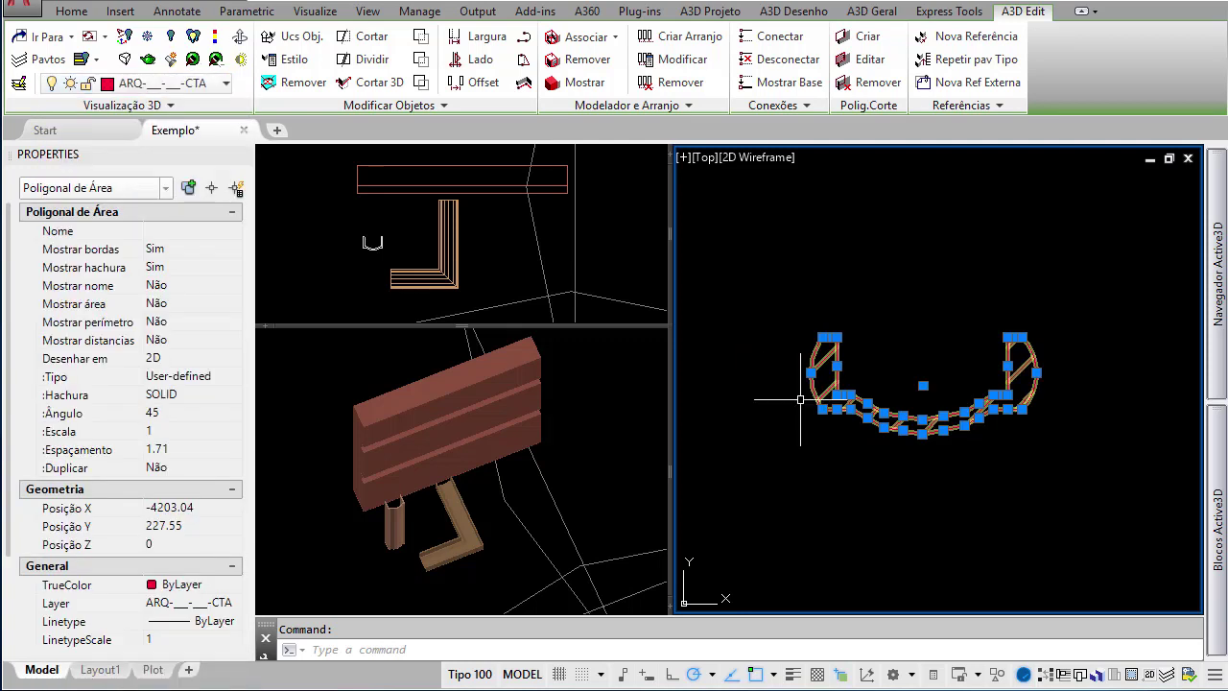
key(Escape)
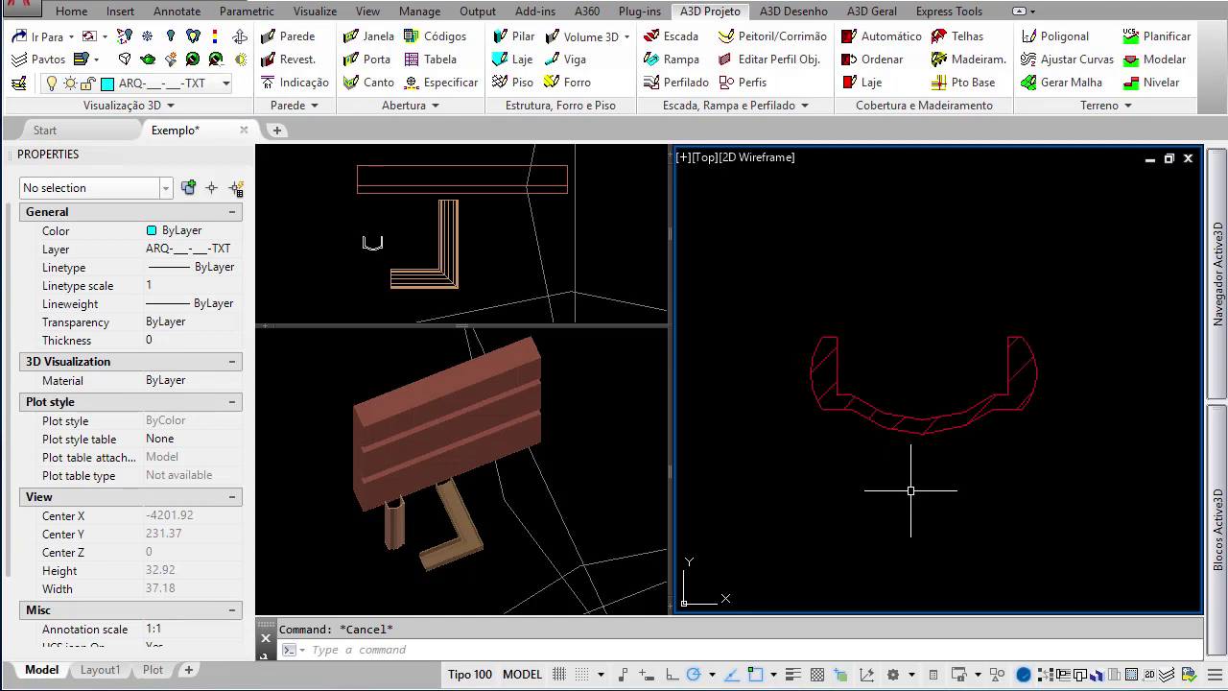
- Create a new profile from the modified gutter polygon, using the lowest vertex at its centre as the reference point
click(748, 83)
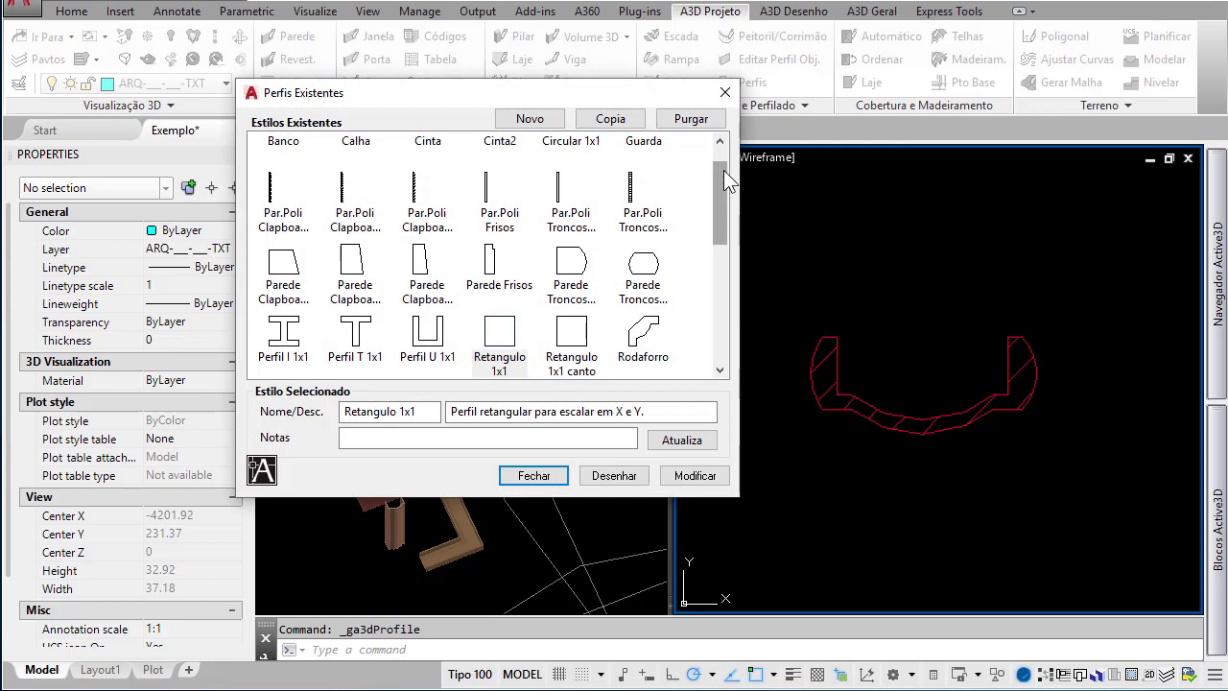
drag(723, 170, 723, 156)
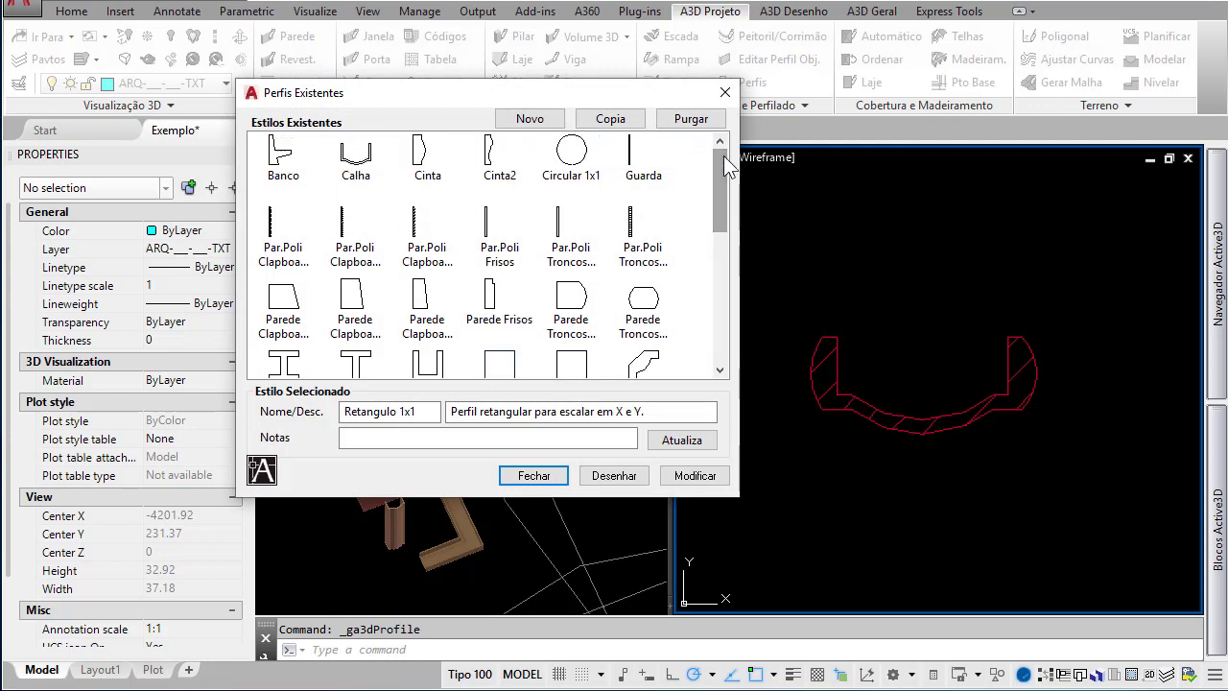
click(522, 125)
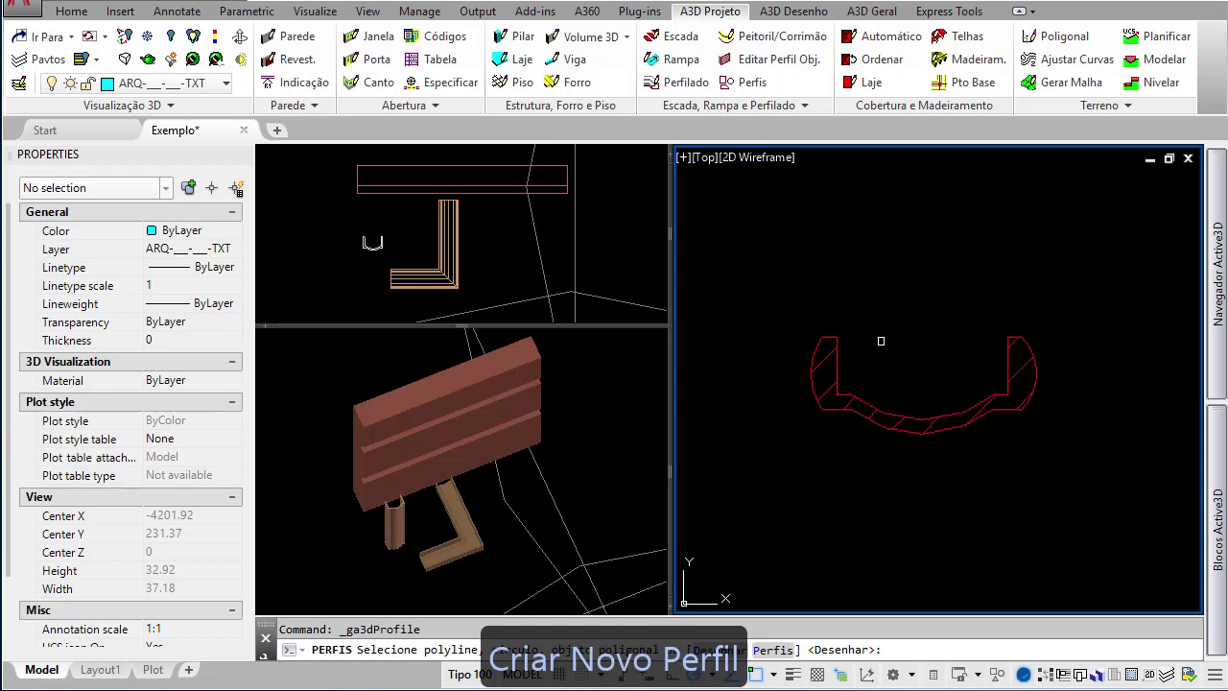
click(860, 397)
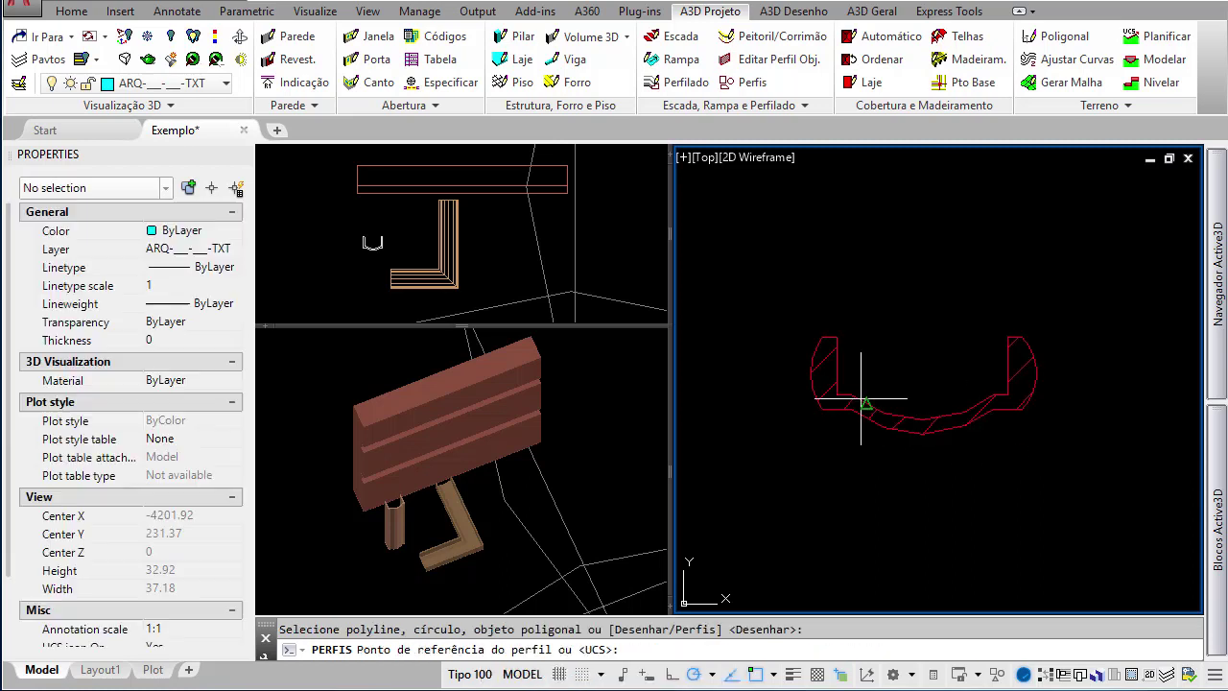
click(922, 434)
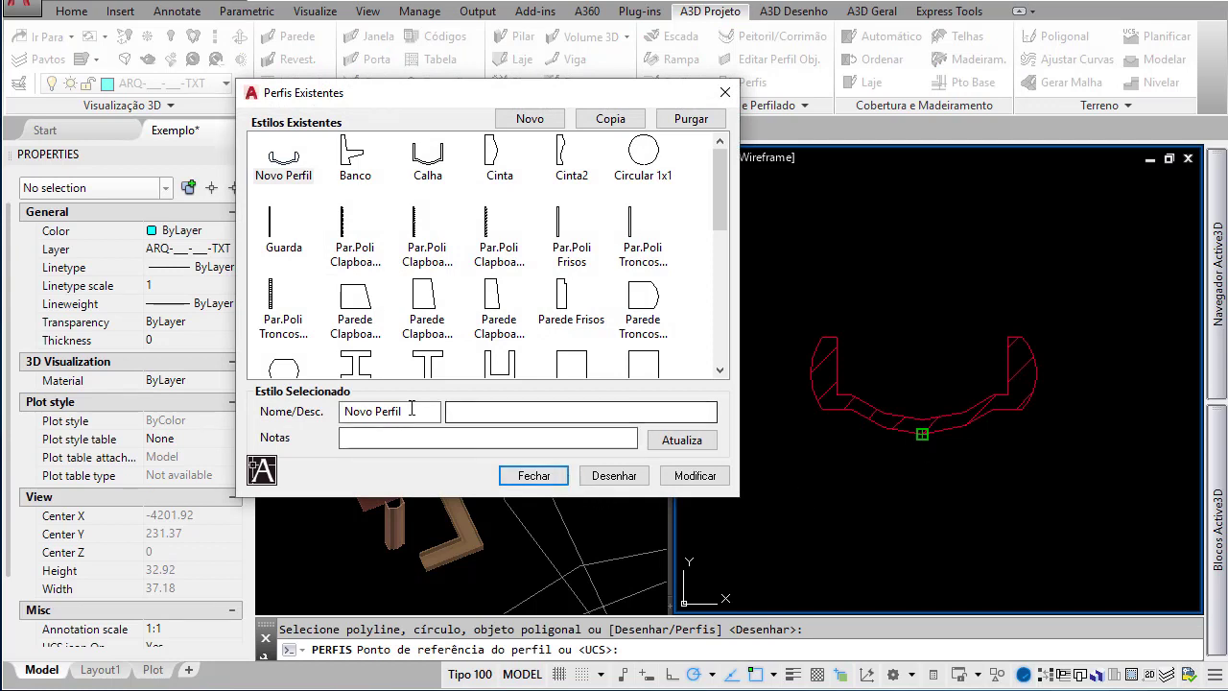
- Select Novo Perfil among the existing profiles and update its style details with the description left empty
click(290, 176)
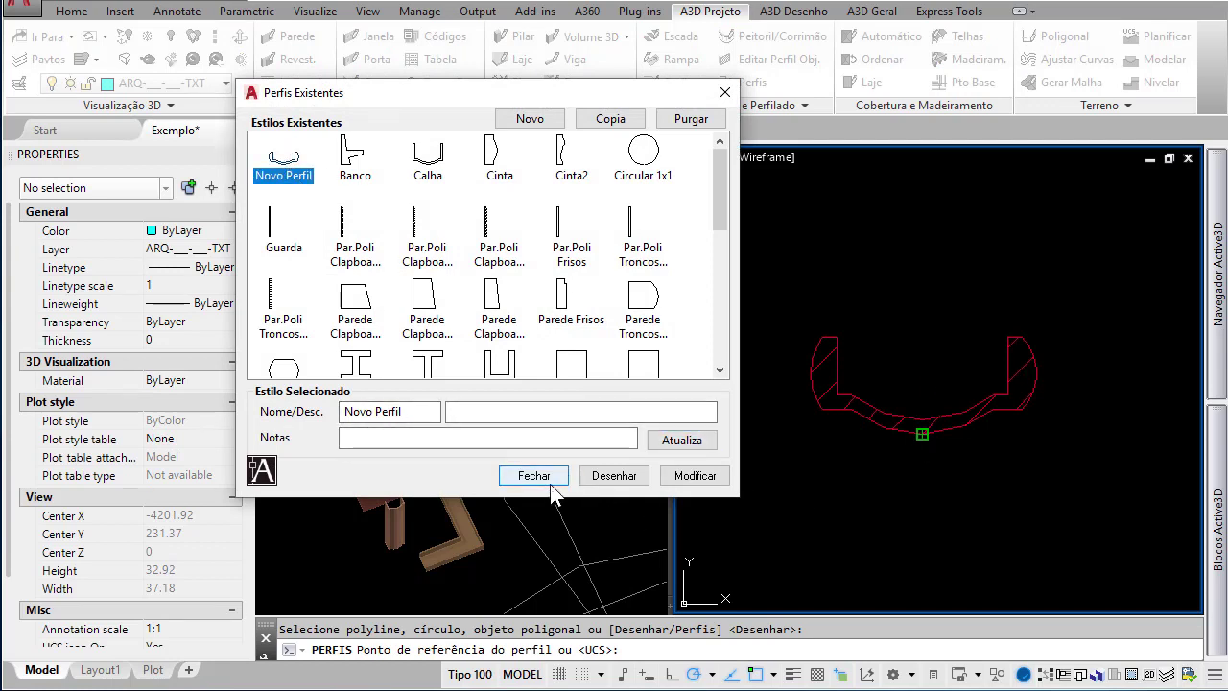
click(504, 413)
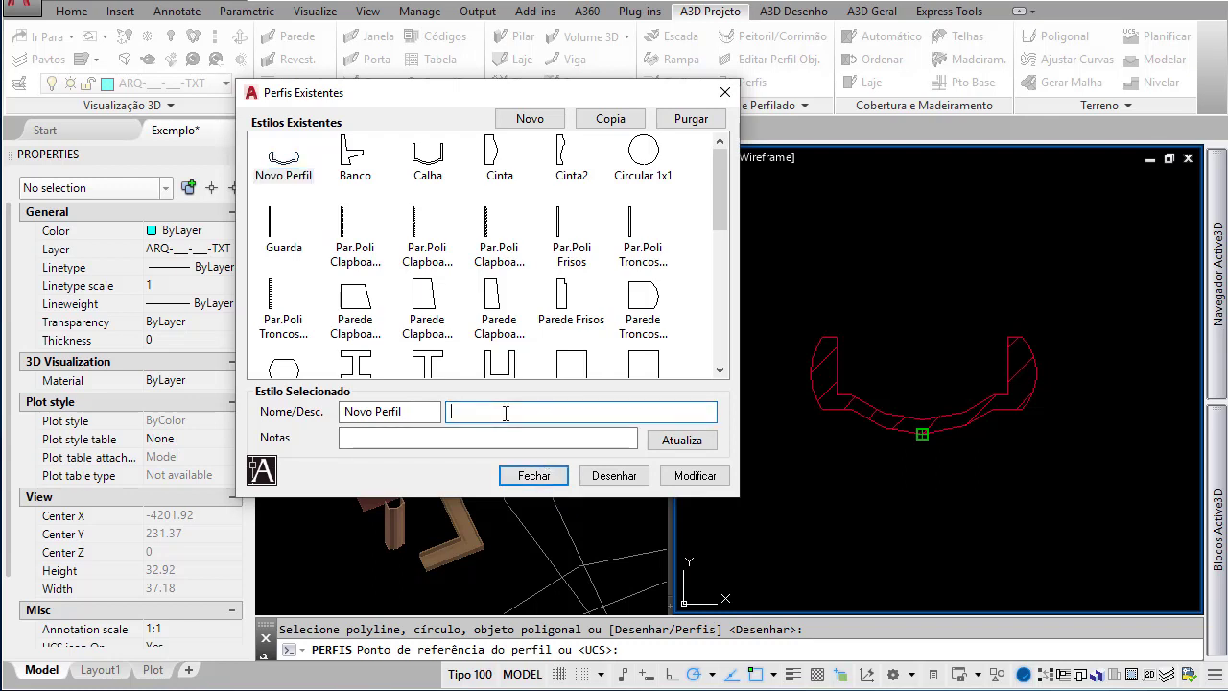
click(677, 440)
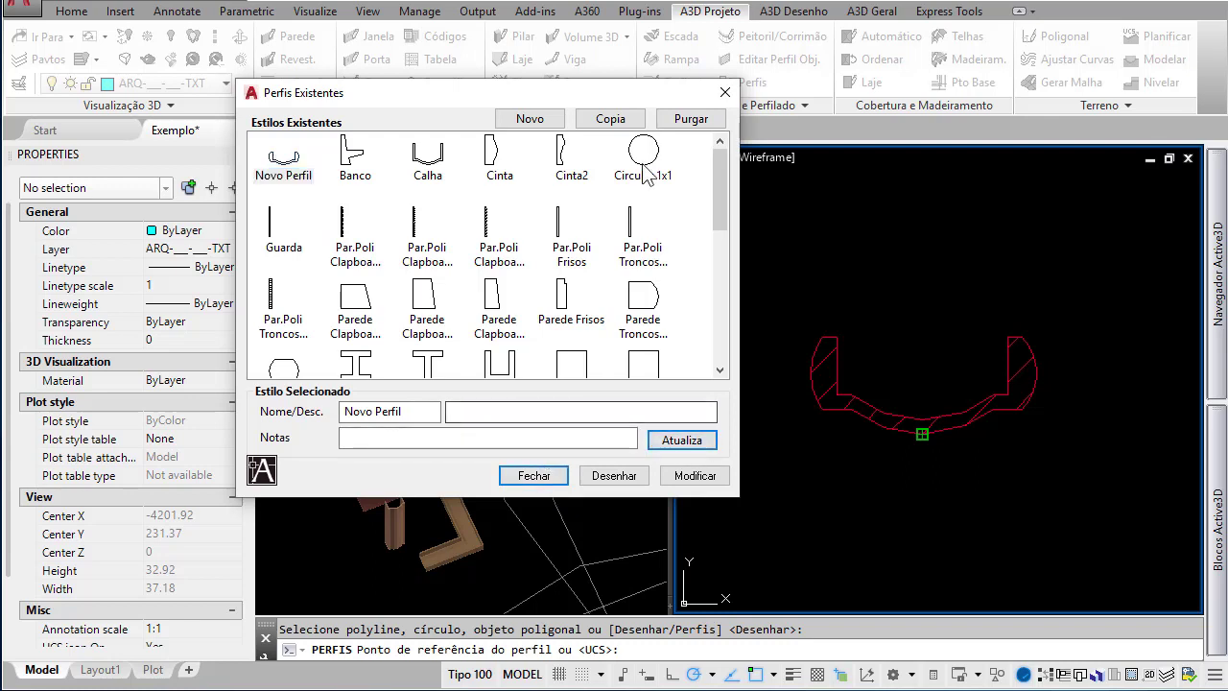
- Purge the unused Novo Perfil profile and close the list of existing profiles
click(687, 119)
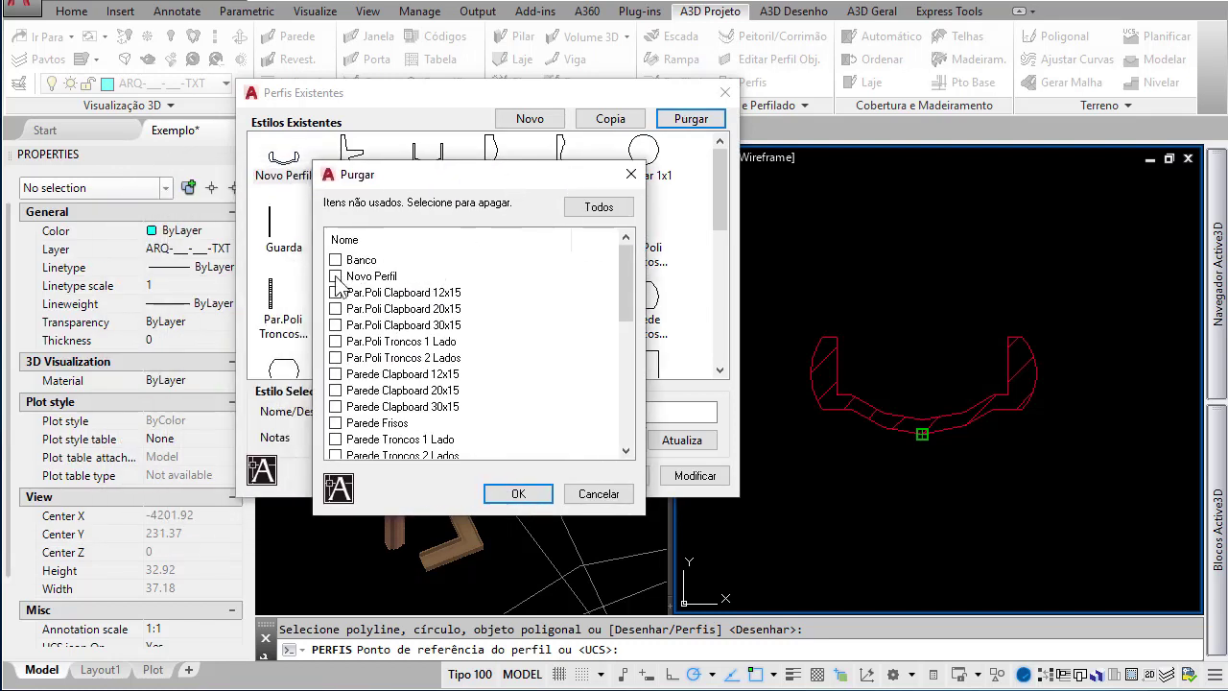
click(516, 493)
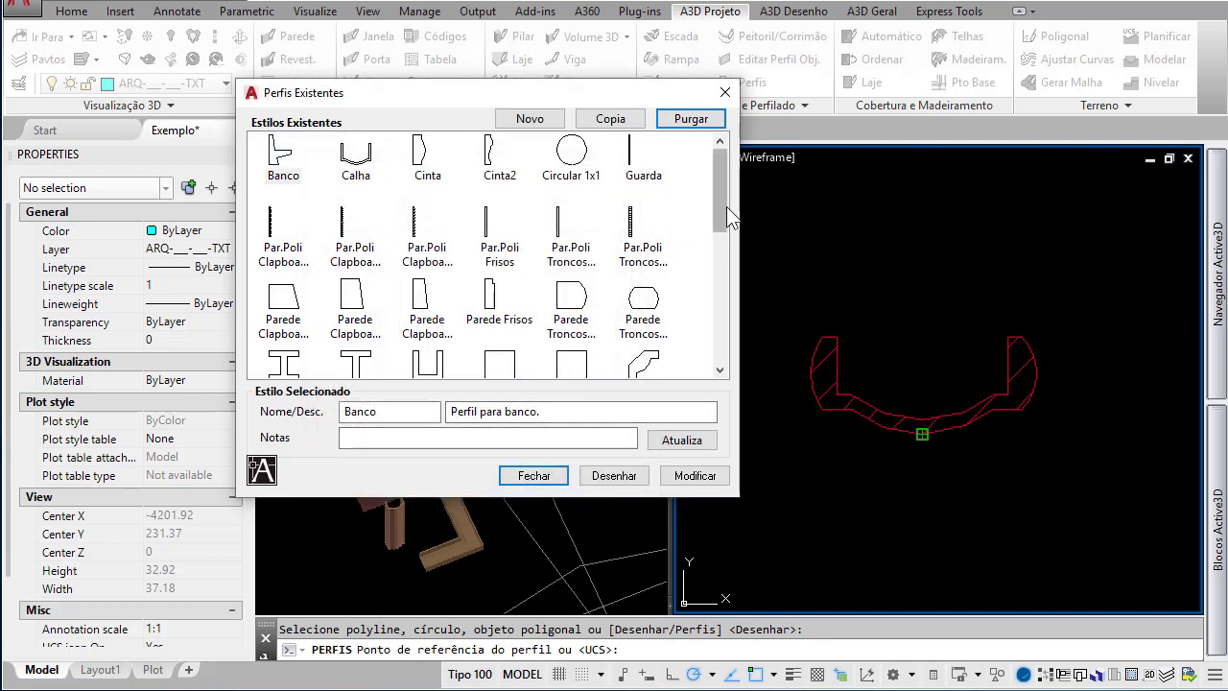
click(528, 473)
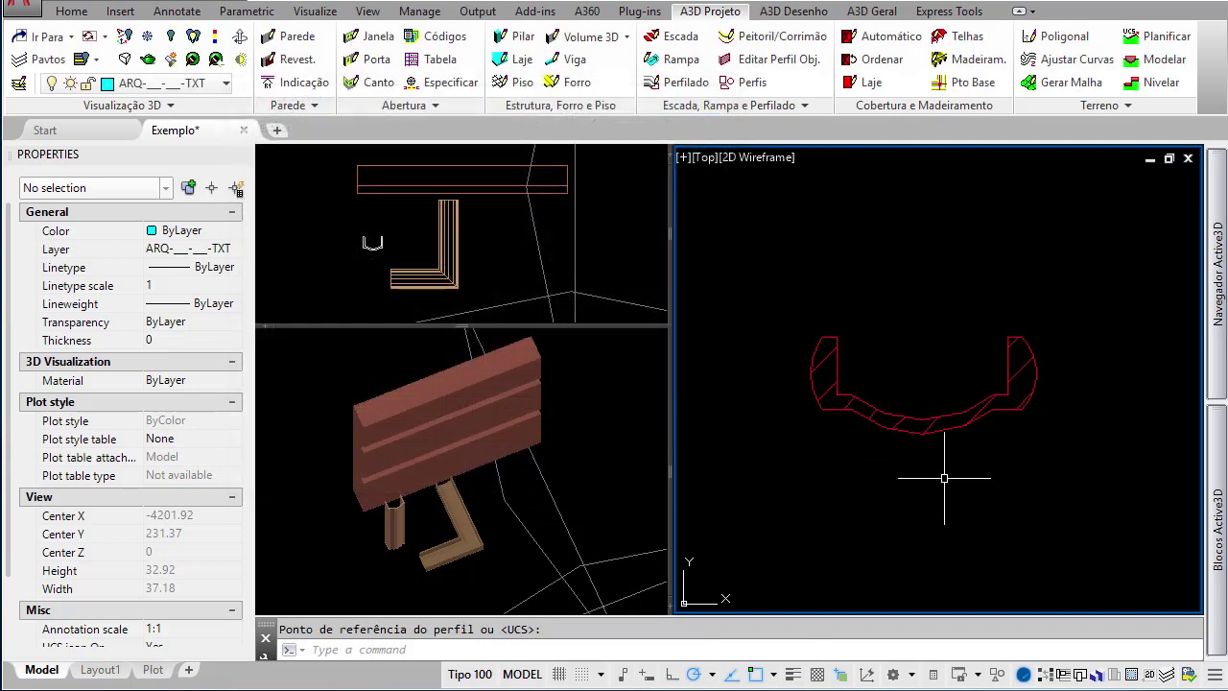
- Delete the modified gutter polygon from the drawing
click(1077, 507)
click(837, 337)
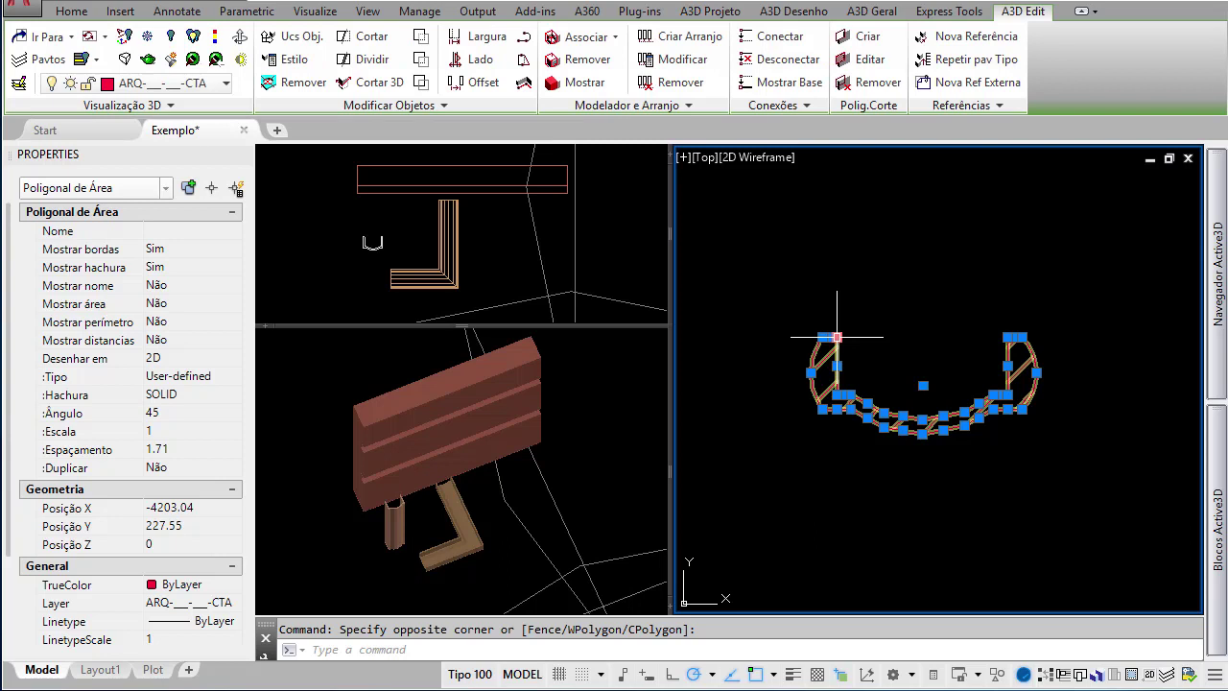
key(Delete)
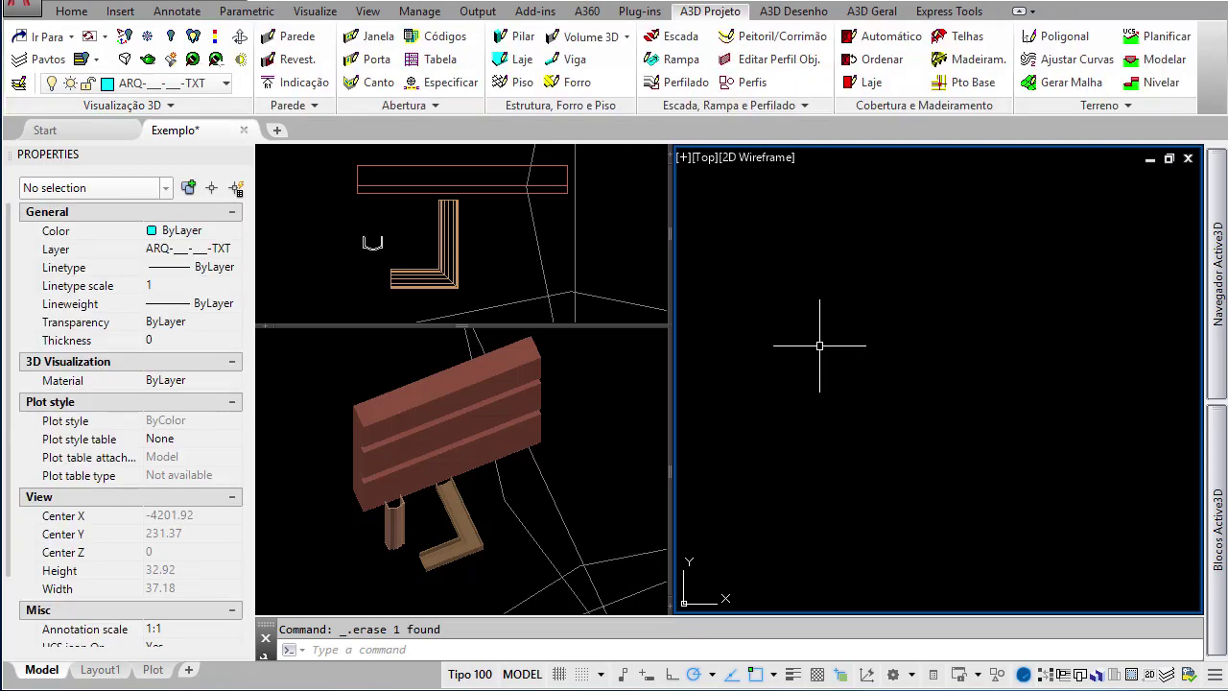
- Start modifying the existing Calha profile and place its editable polygon in the empty area of the top view
click(747, 83)
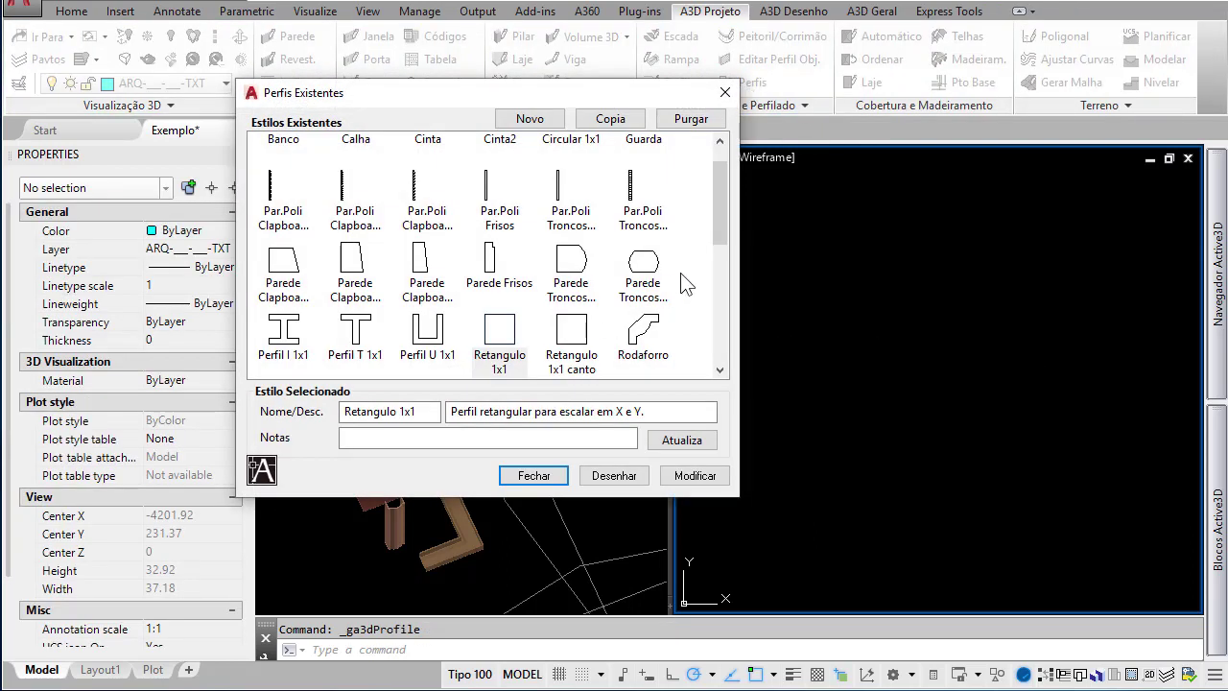
scroll(720, 210, up, 2)
click(357, 165)
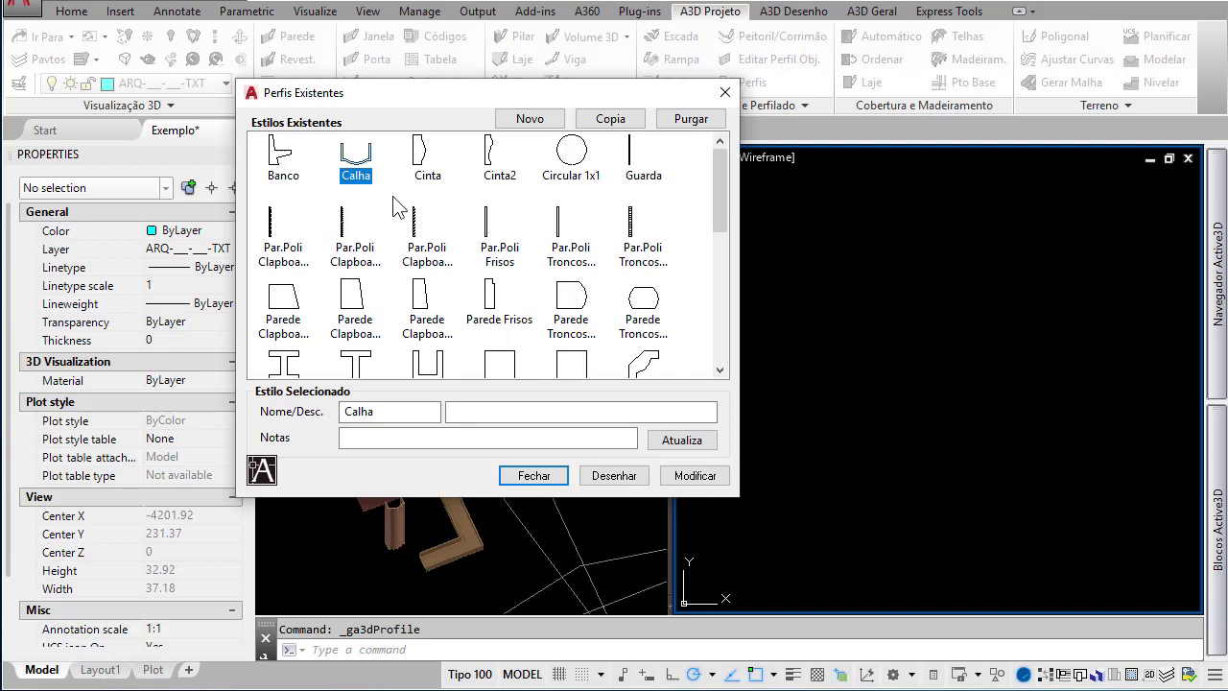
right_click(394, 196)
drag(526, 144, 625, 144)
drag(337, 144, 364, 144)
right_click(407, 198)
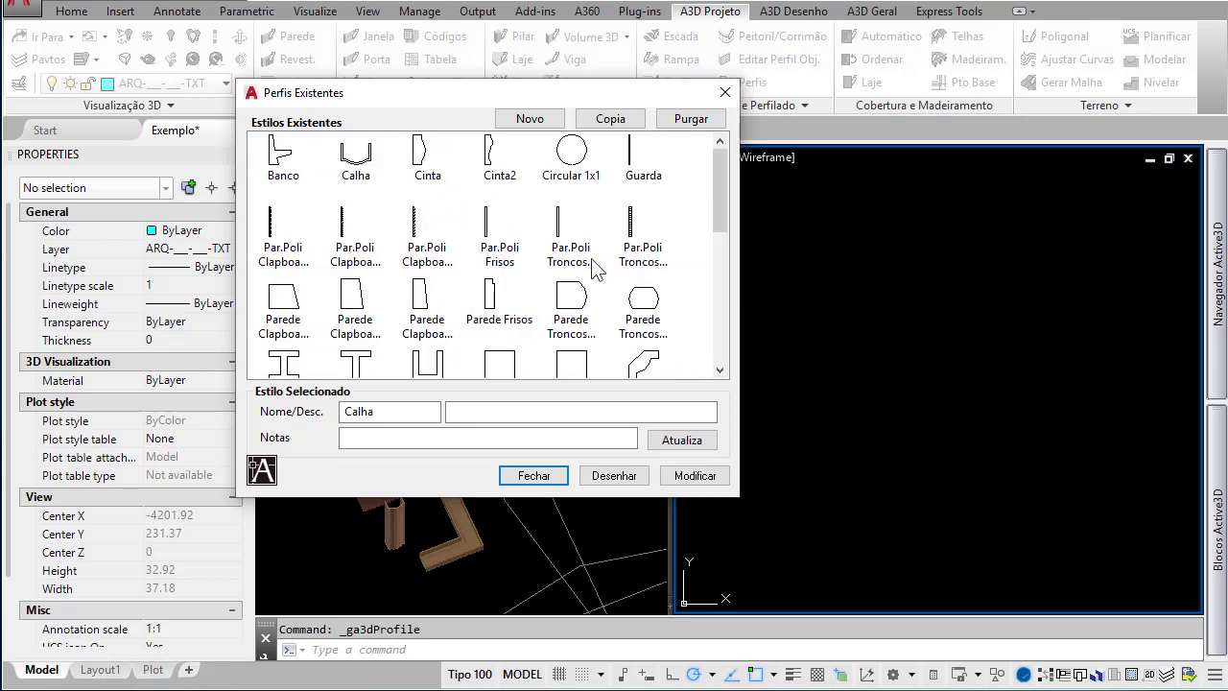
click(369, 170)
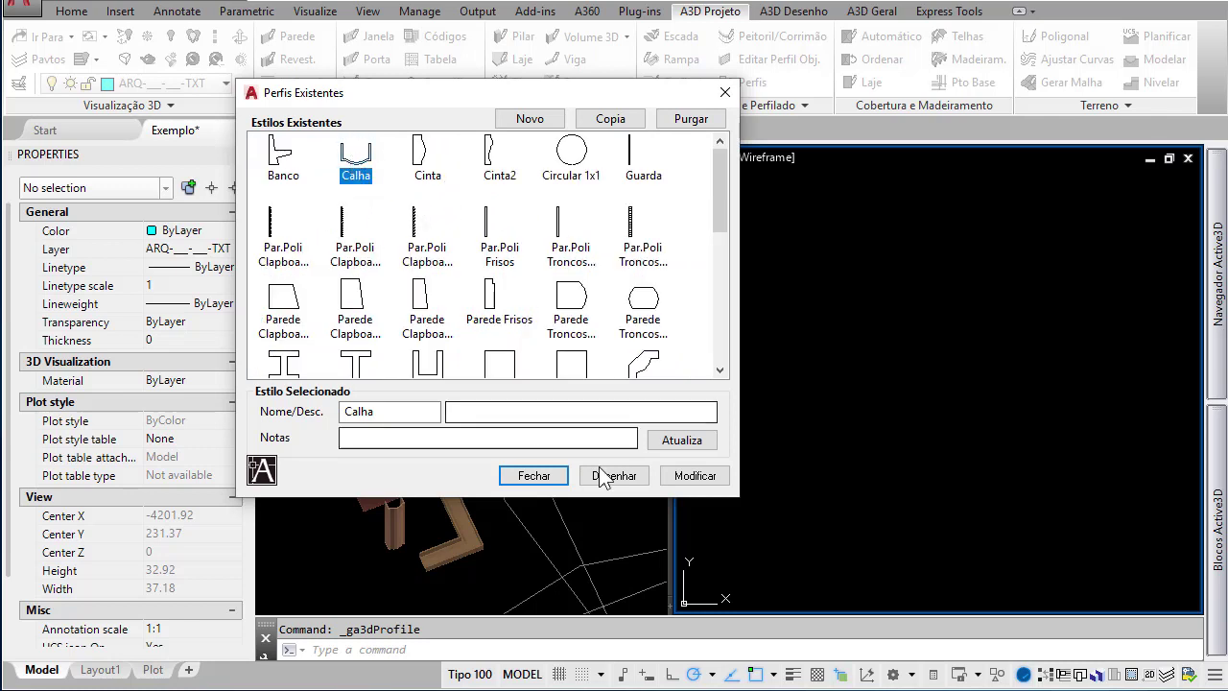
click(696, 476)
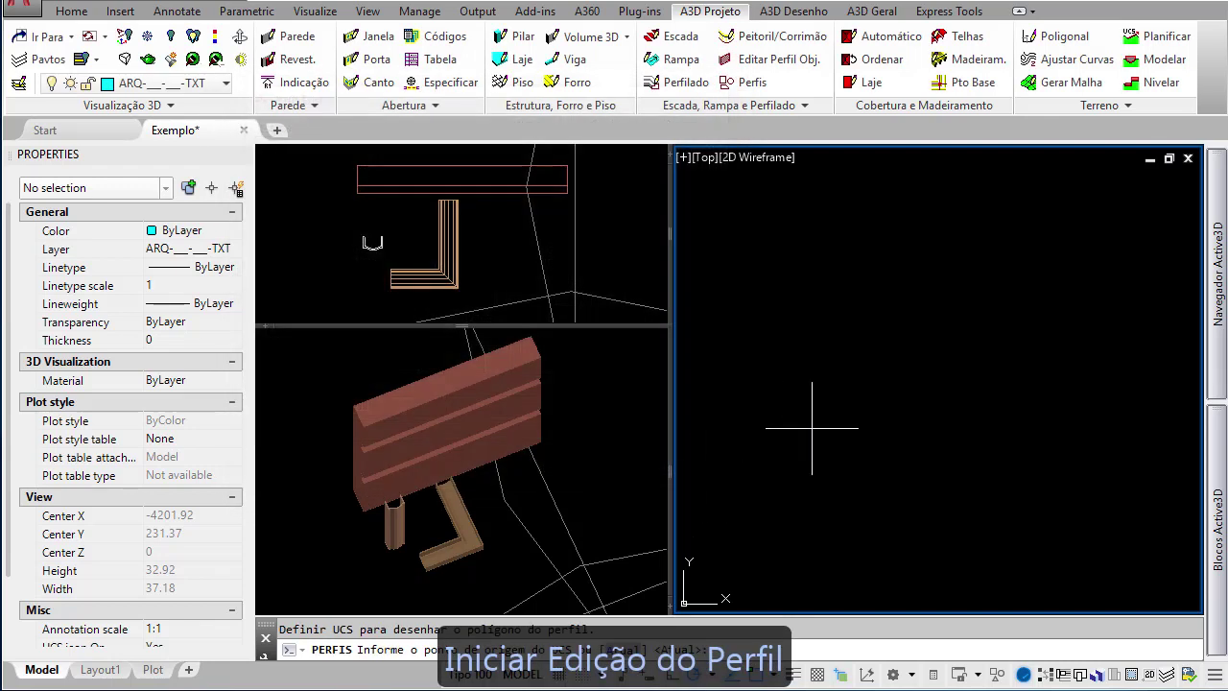
click(761, 384)
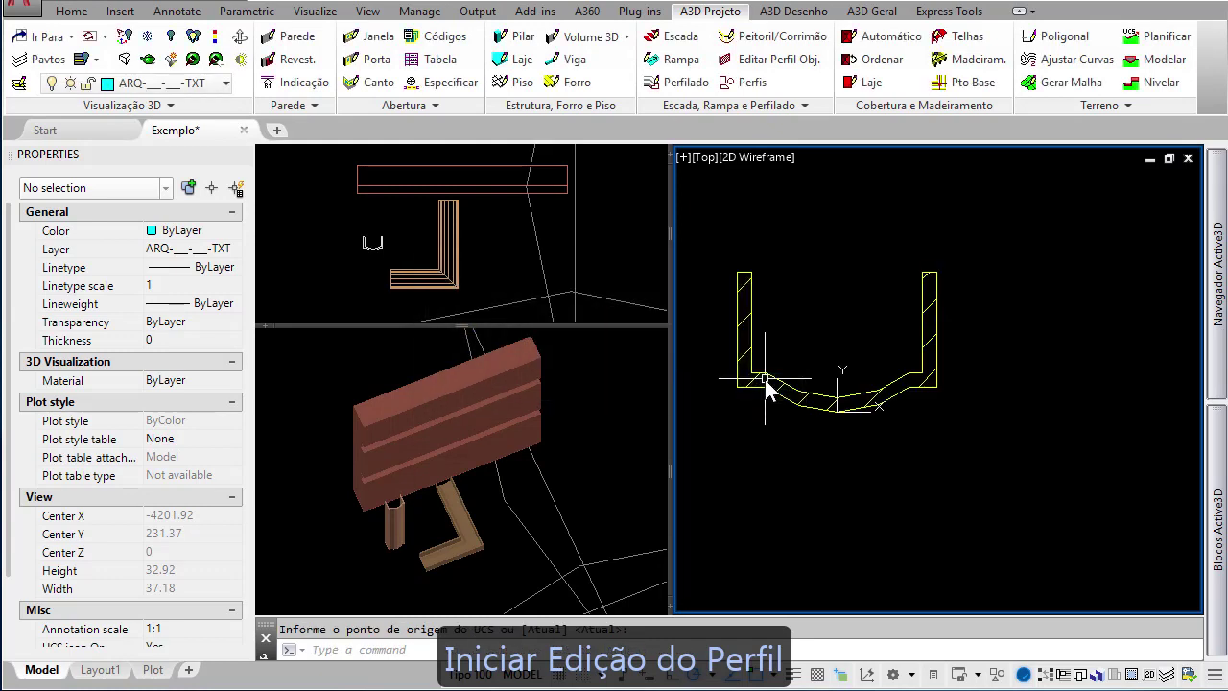
- Shorten both side walls of the Calha profile polygon by stretching their upper edges straight down together
scroll(876, 379, up, 2)
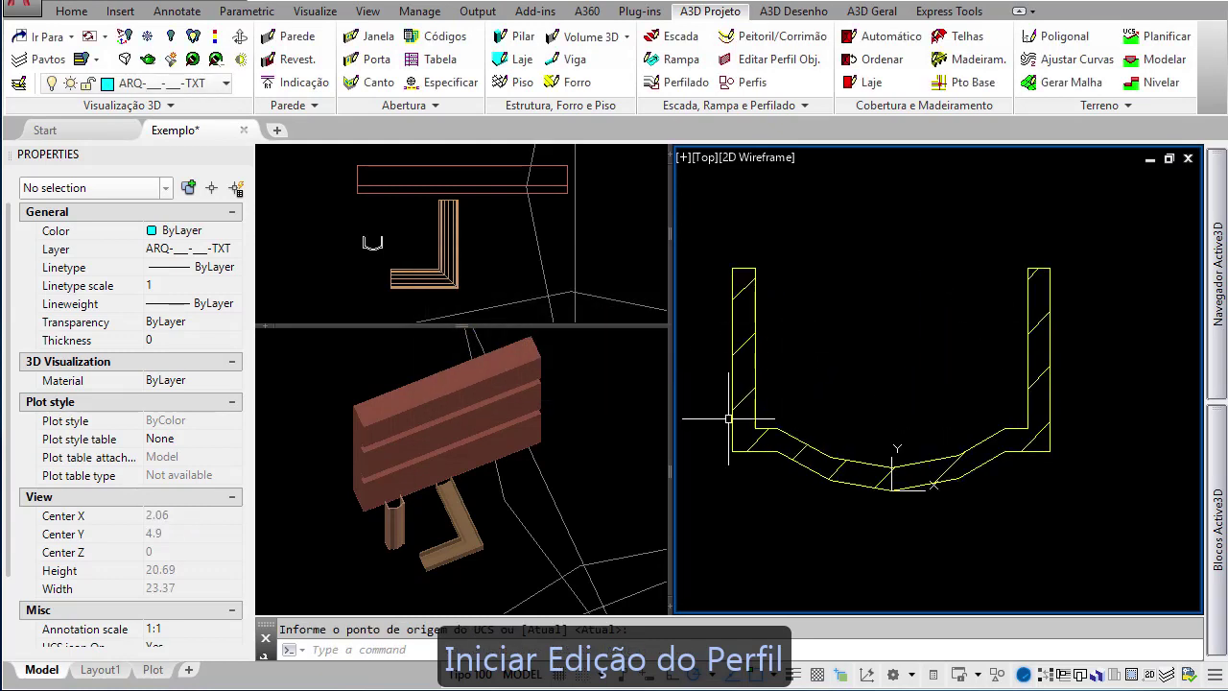
scroll(931, 477, down, 2)
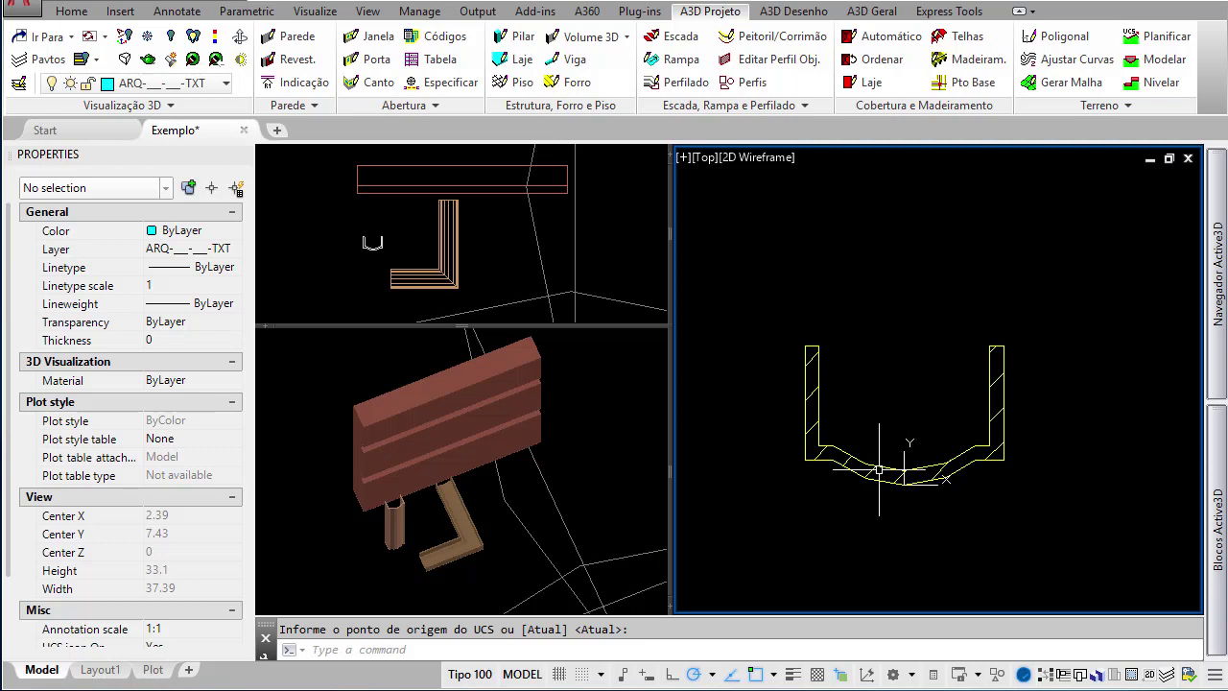
key(Escape)
click(879, 470)
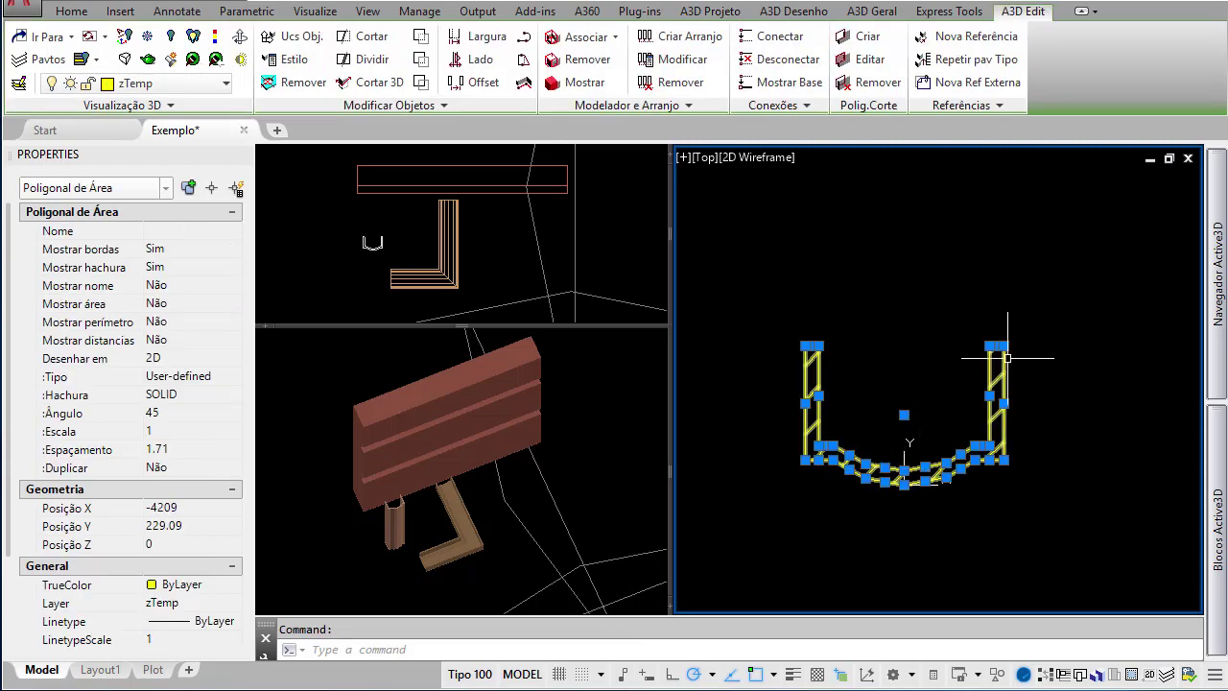
scroll(960, 443, up, 2)
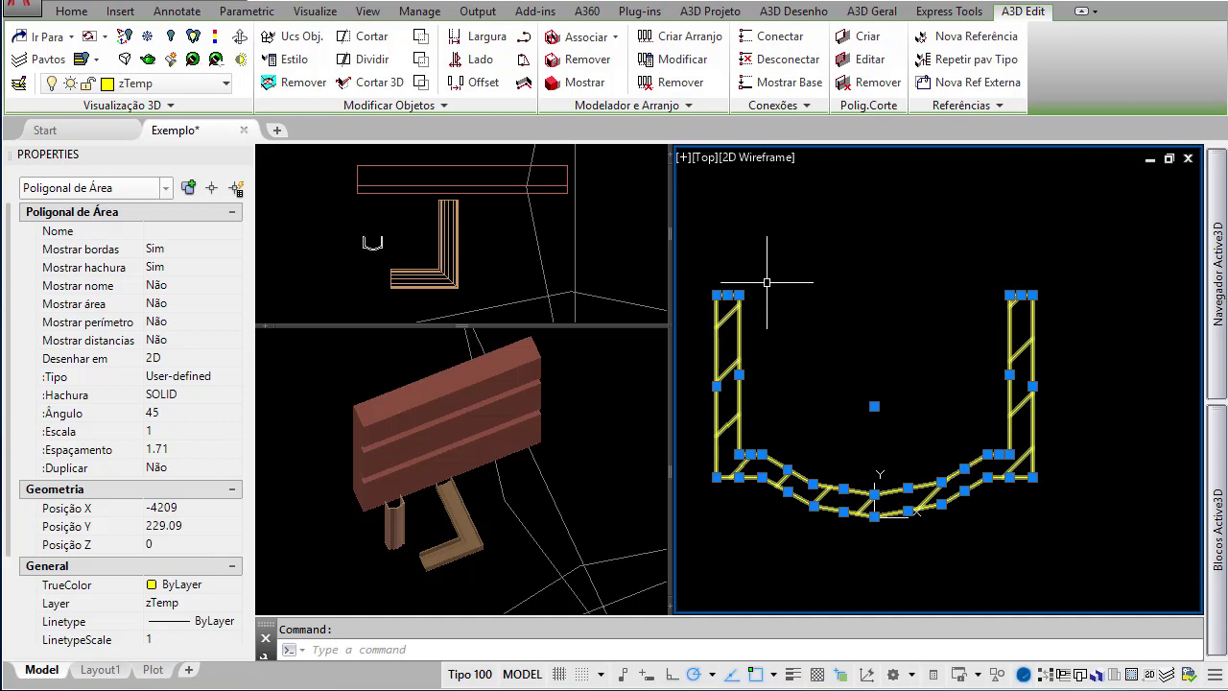
shift+click(728, 294)
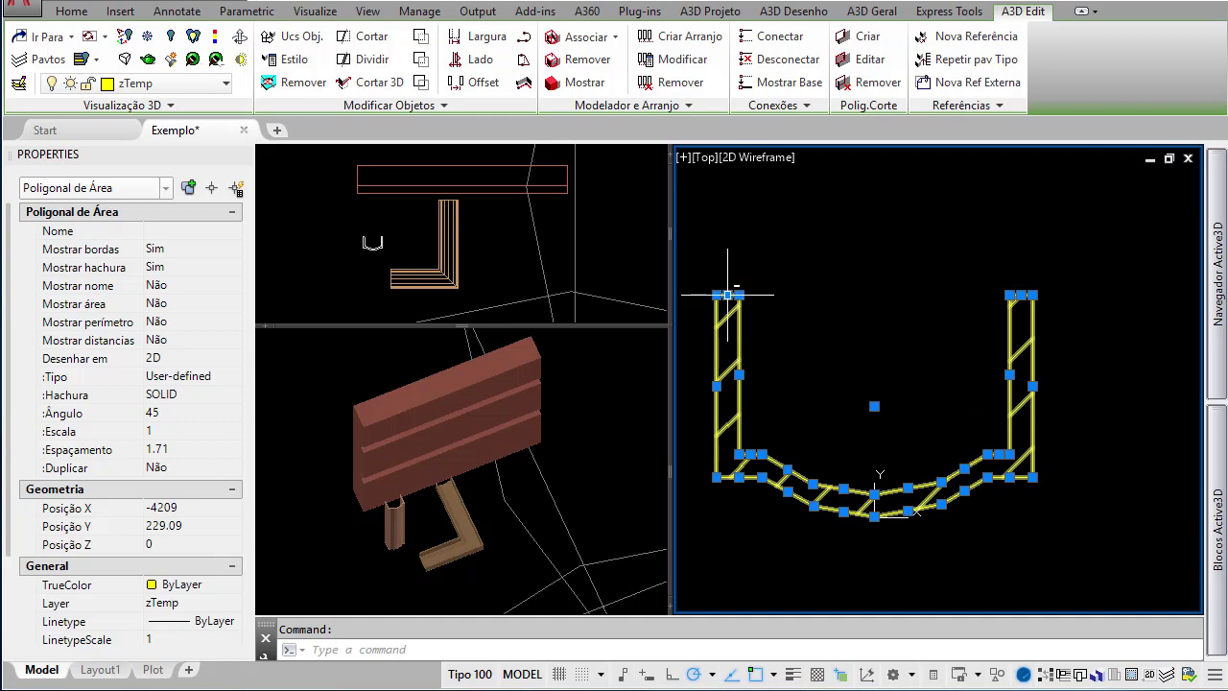
click(1021, 294)
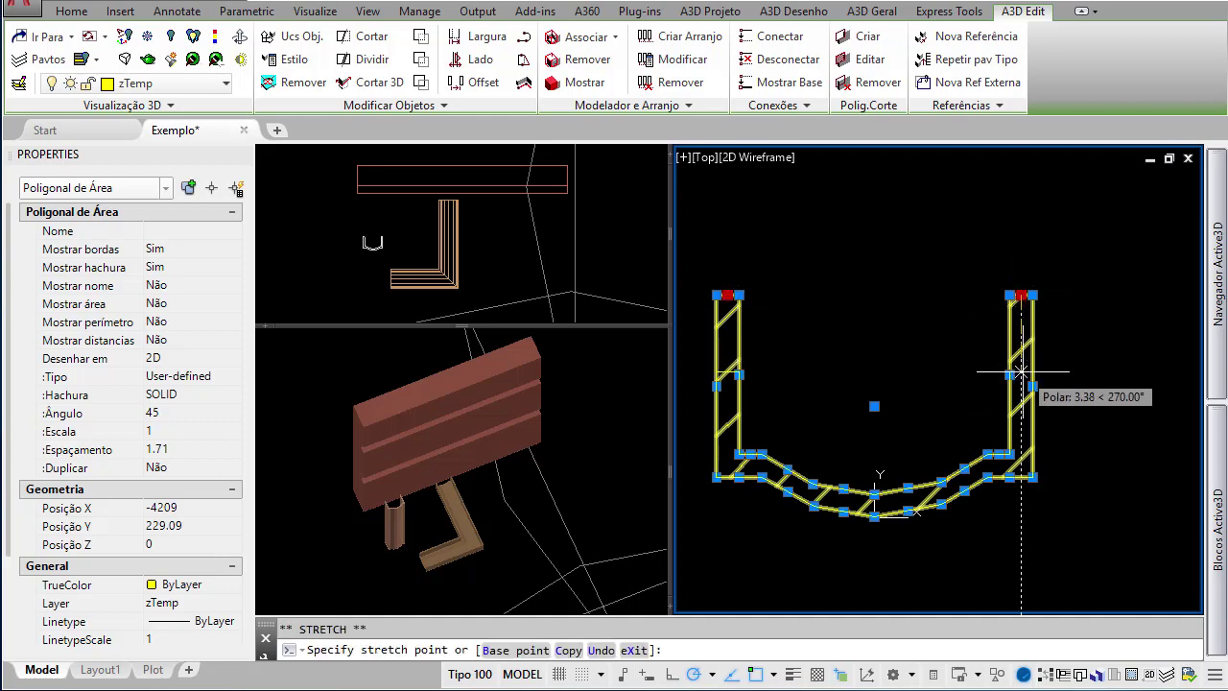
click(1021, 382)
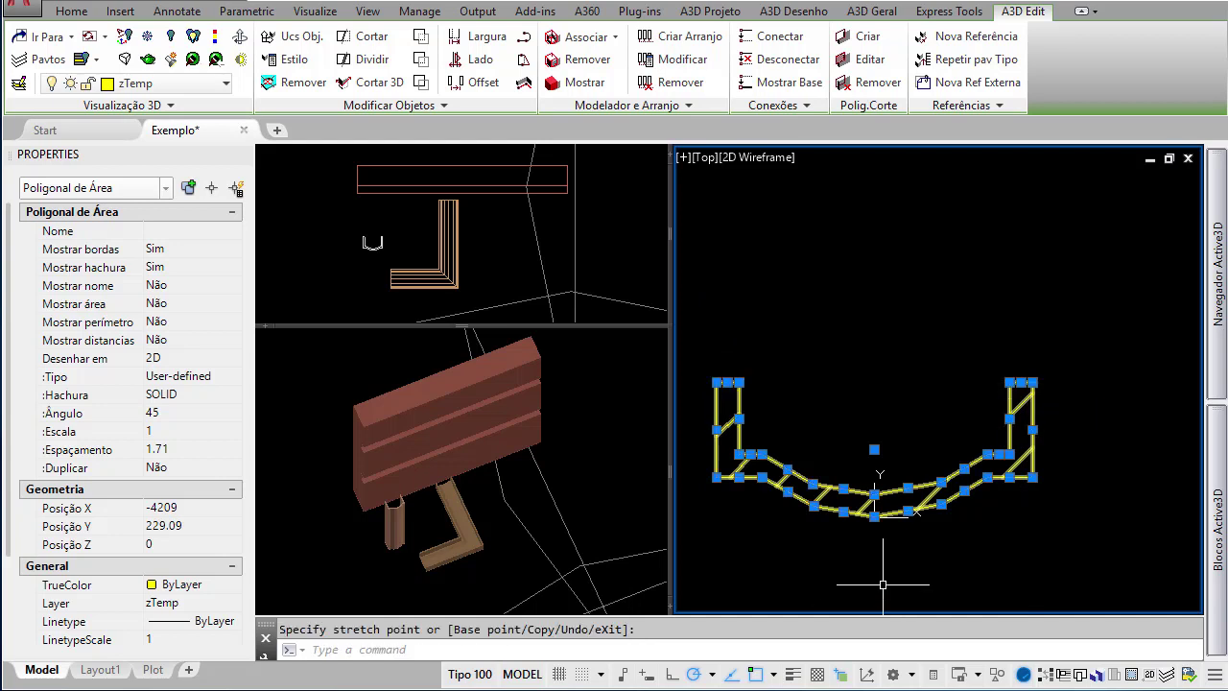
middle_drag(913, 540, 932, 493)
scroll(932, 499, down, 2)
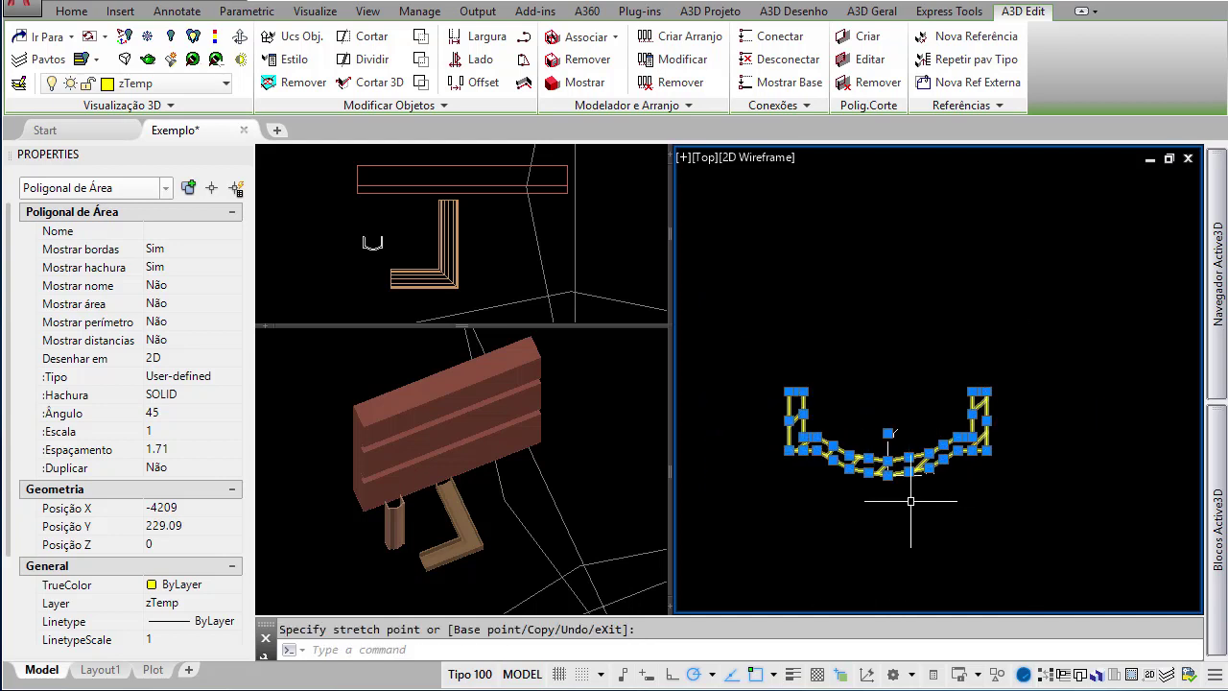
- Scale the Calha profile polygon by a factor of 1.5 from its lowest middle vertex
scroll(879, 496, up, 2)
text(S)
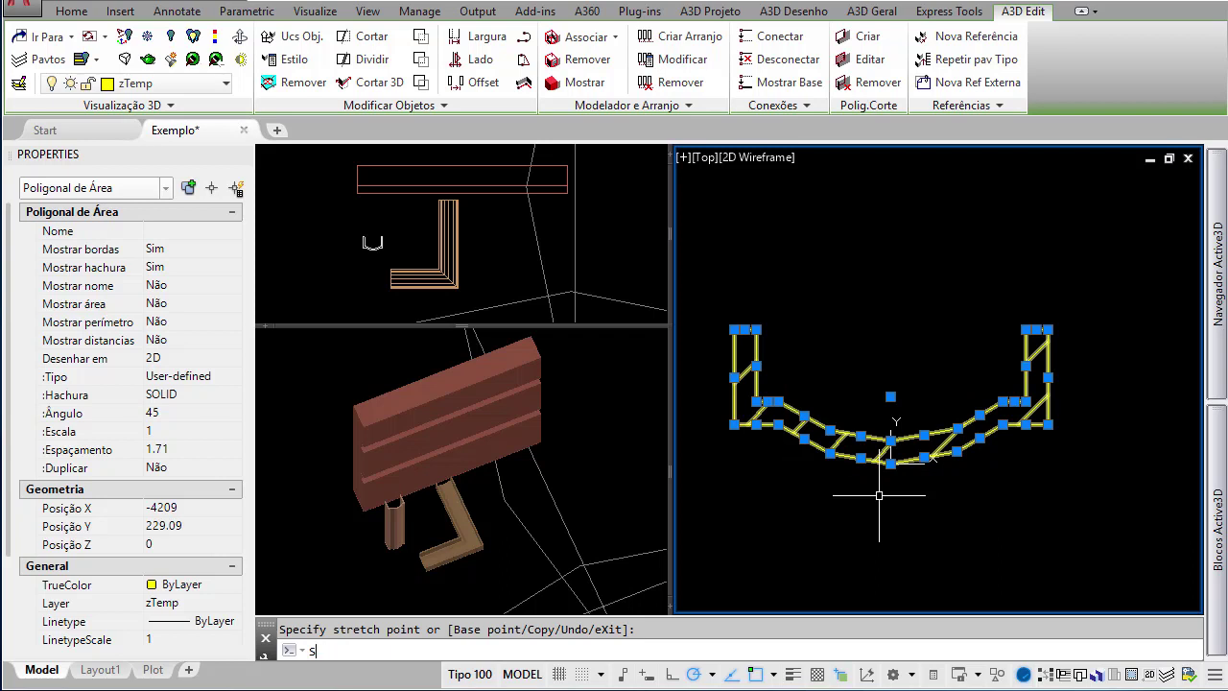
key(Return)
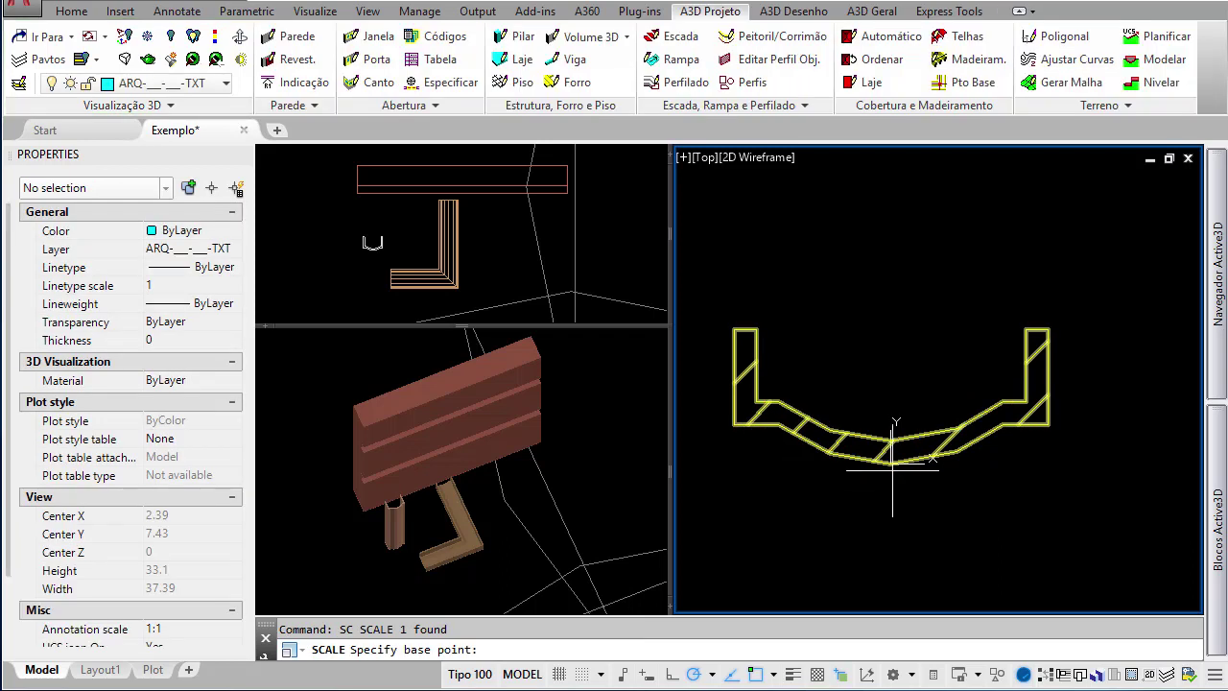
click(890, 464)
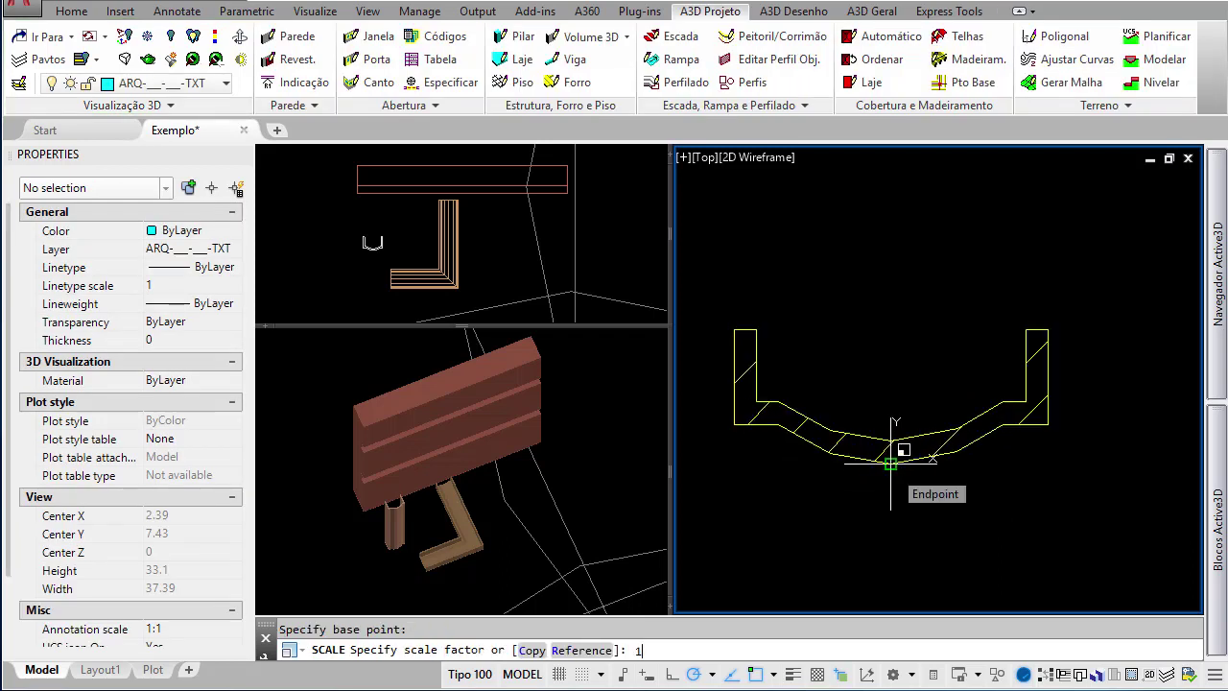
key(Return)
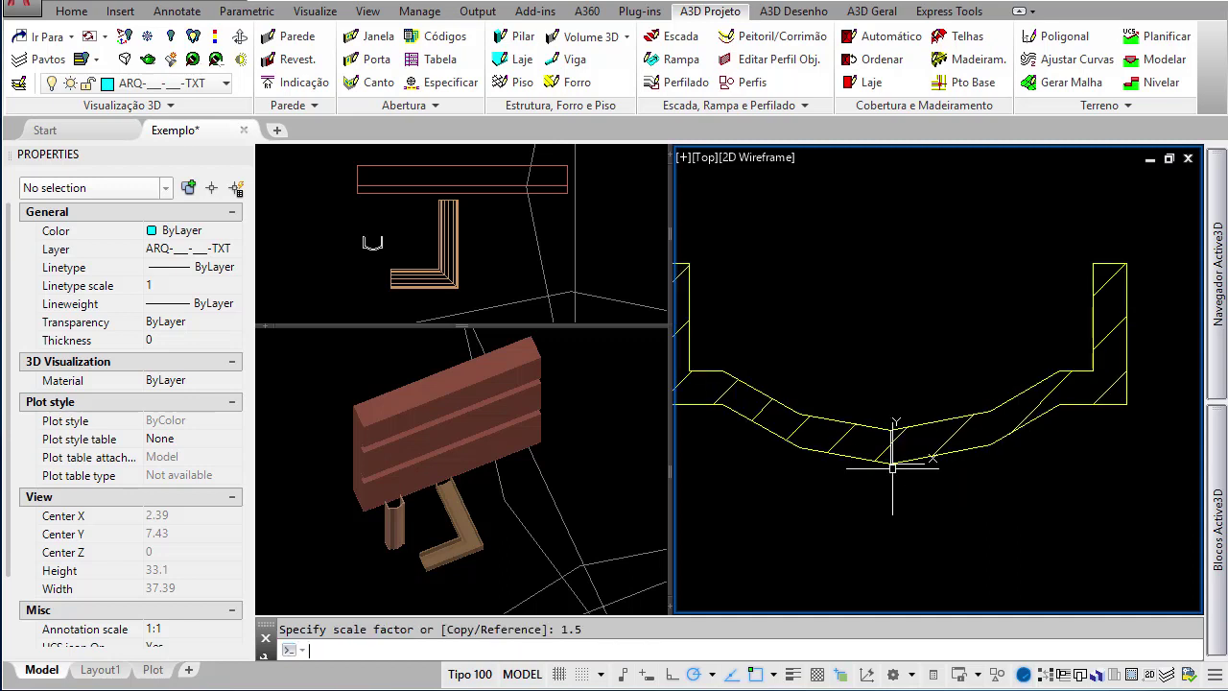
scroll(892, 467, down, 2)
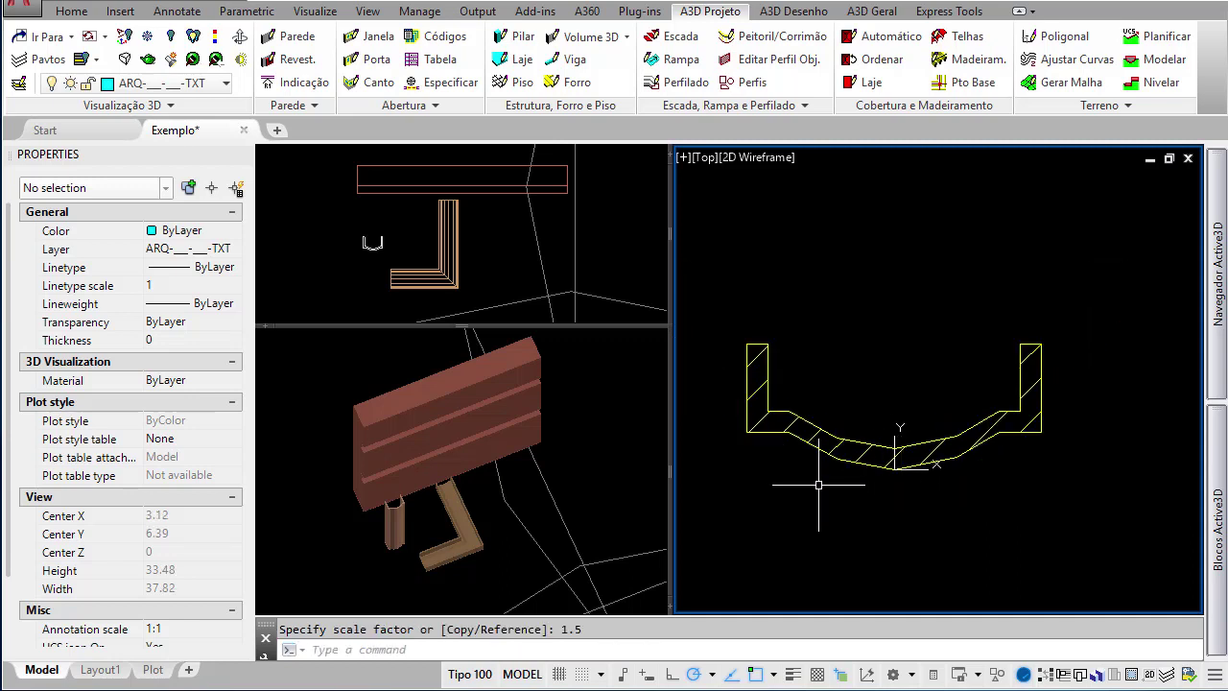
- Examine the vertical volume and the L-shaped gutter up close in the 3D view from several angles
click(456, 570)
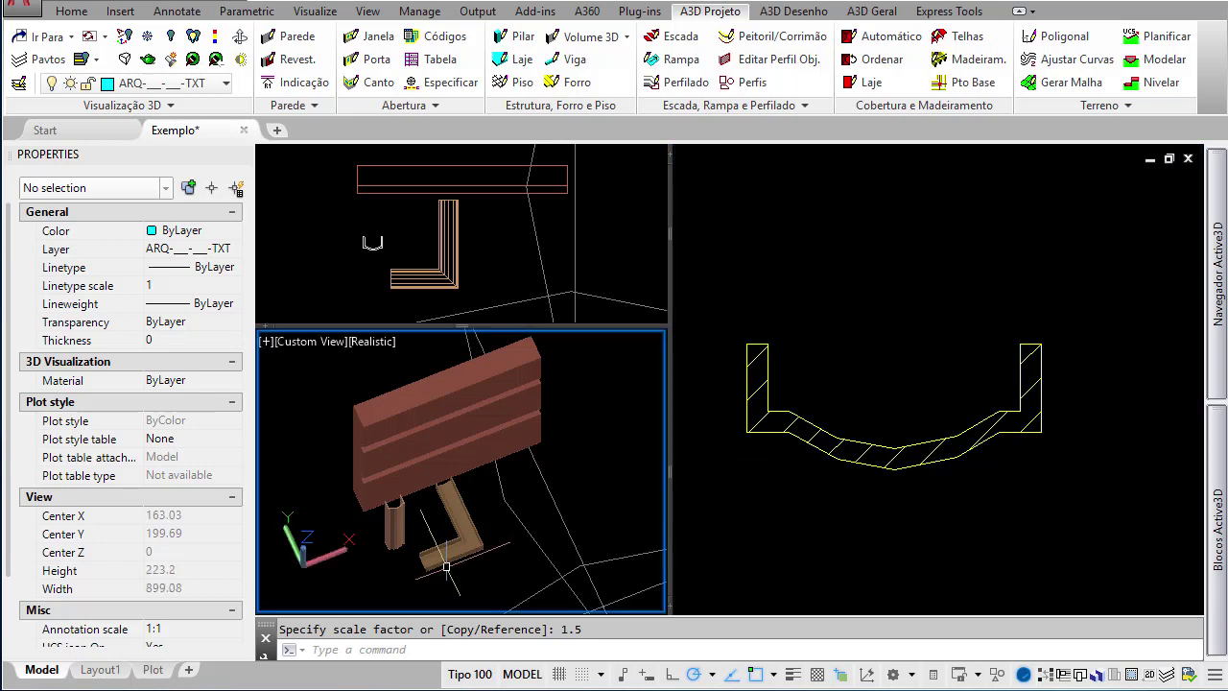
scroll(431, 567, up, 3)
shift+middle_drag(431, 566, 460, 510)
scroll(458, 481, up, 6)
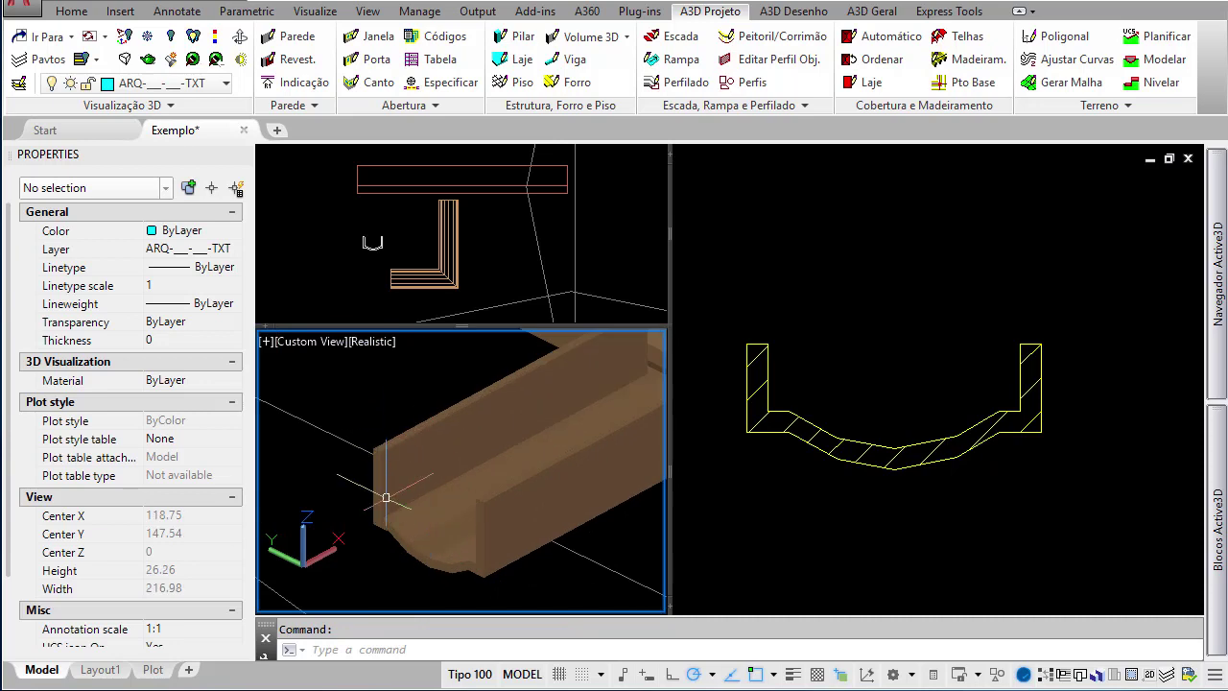
scroll(458, 482, up, 1)
scroll(458, 482, down, 3)
scroll(457, 482, down, 4)
scroll(460, 484, down, 2)
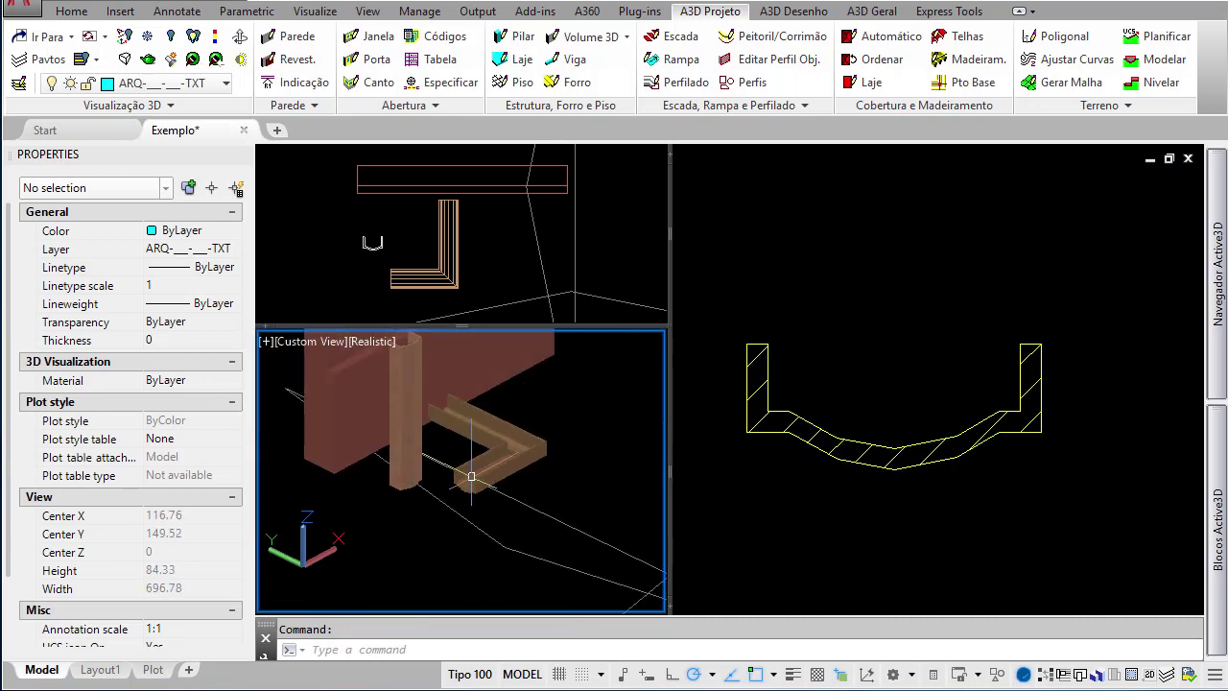
middle_drag(461, 485, 471, 456)
scroll(446, 427, up, 6)
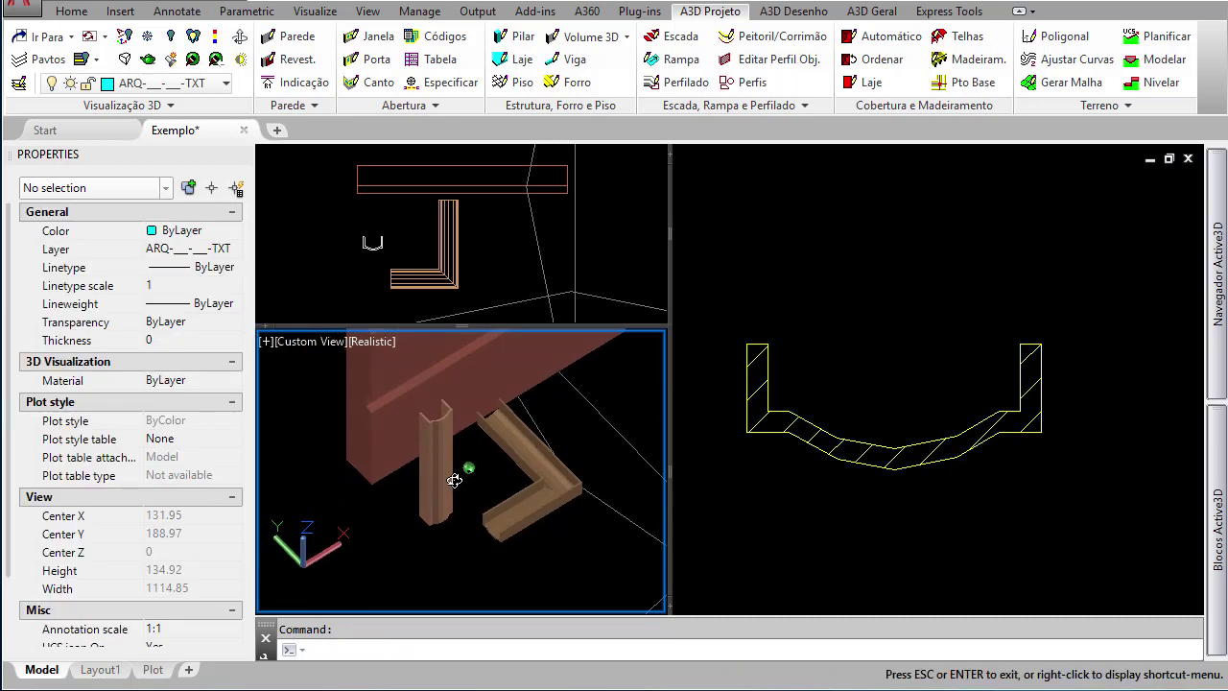
scroll(441, 422, down, 6)
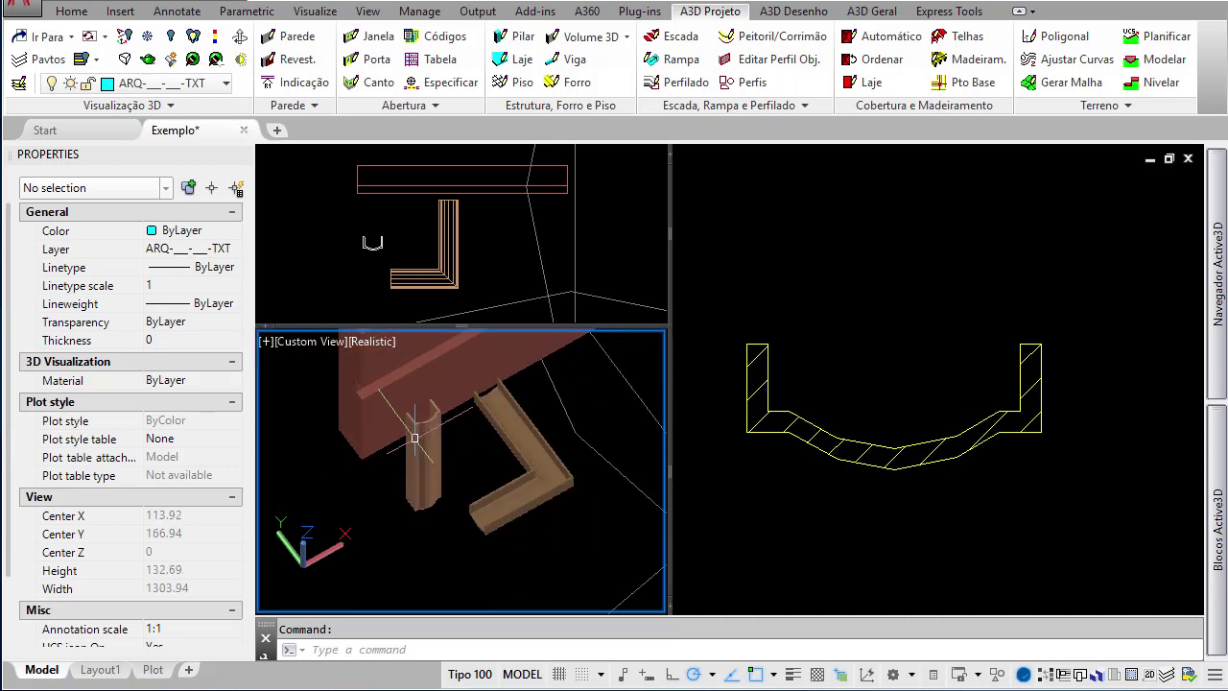
middle_drag(439, 439, 432, 475)
click(868, 472)
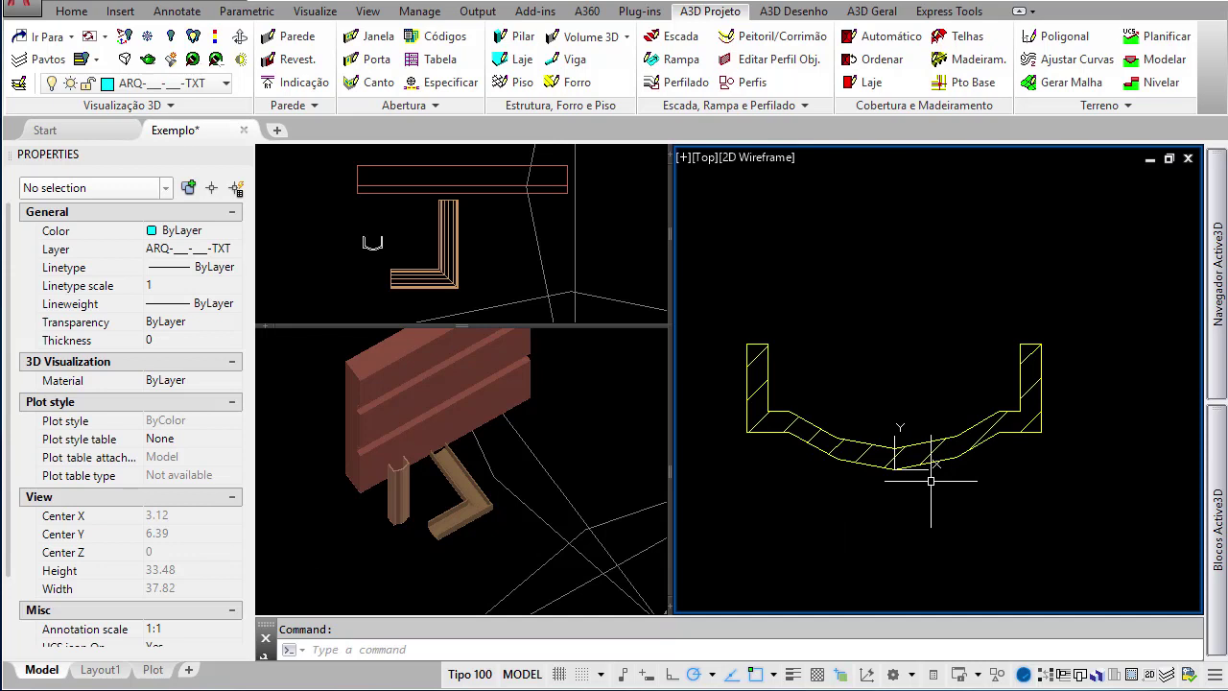
click(800, 420)
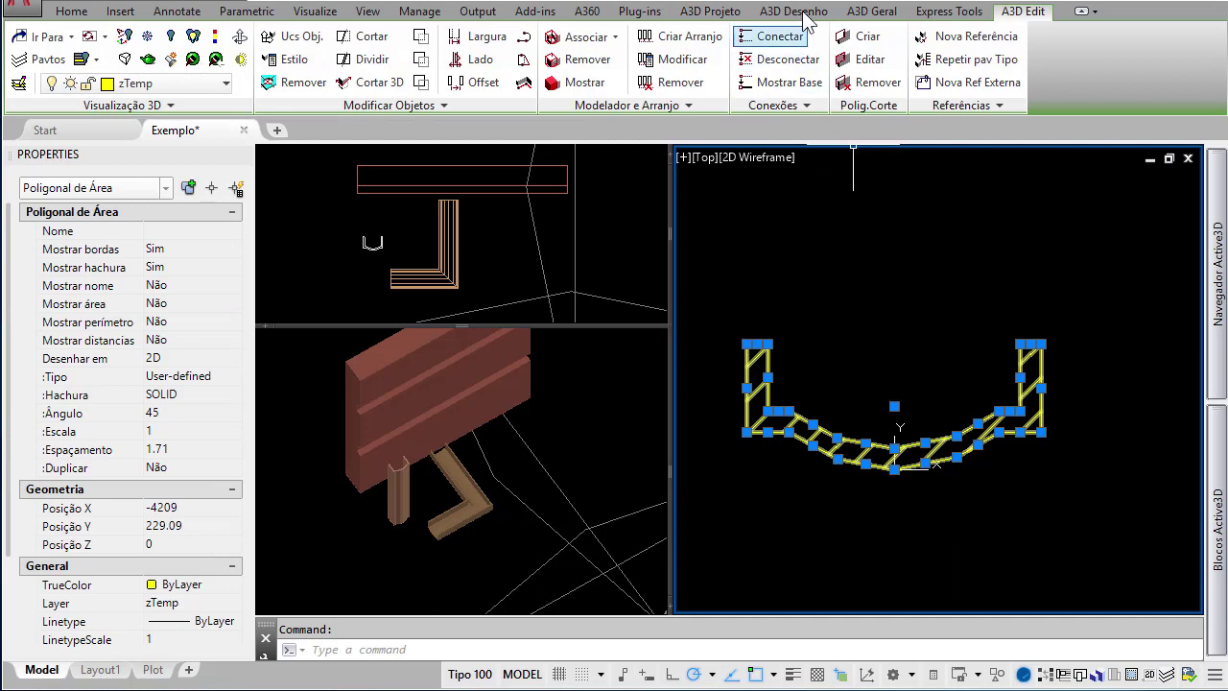
click(709, 12)
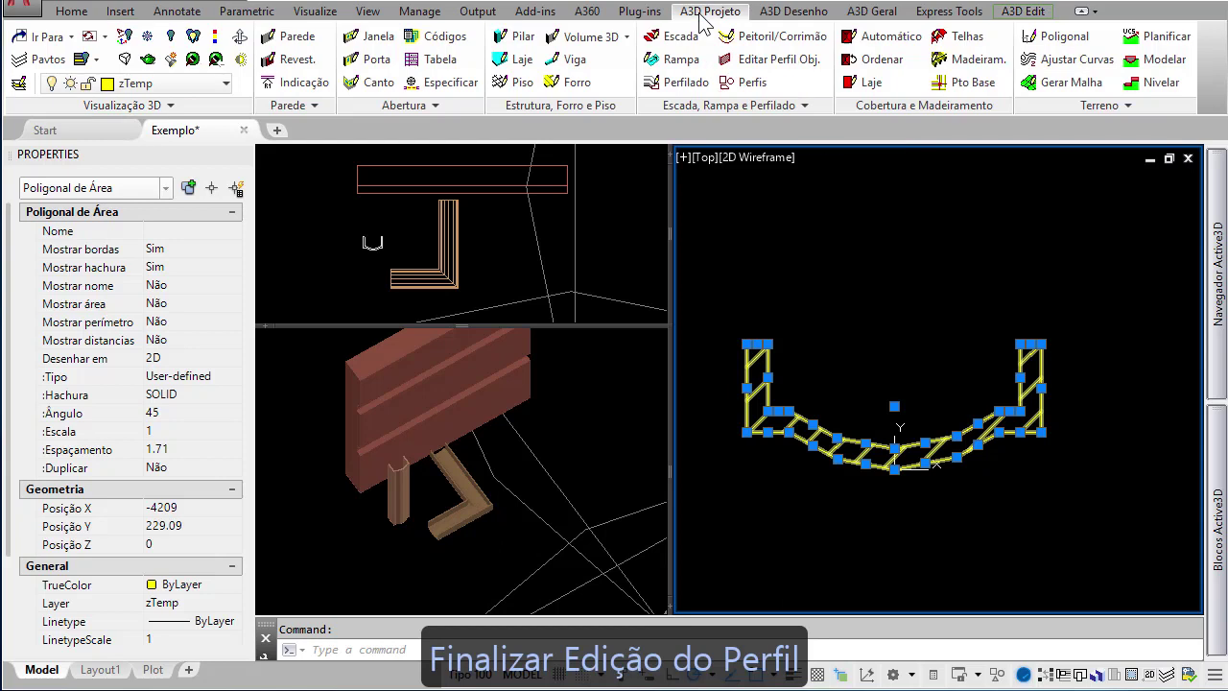
click(741, 83)
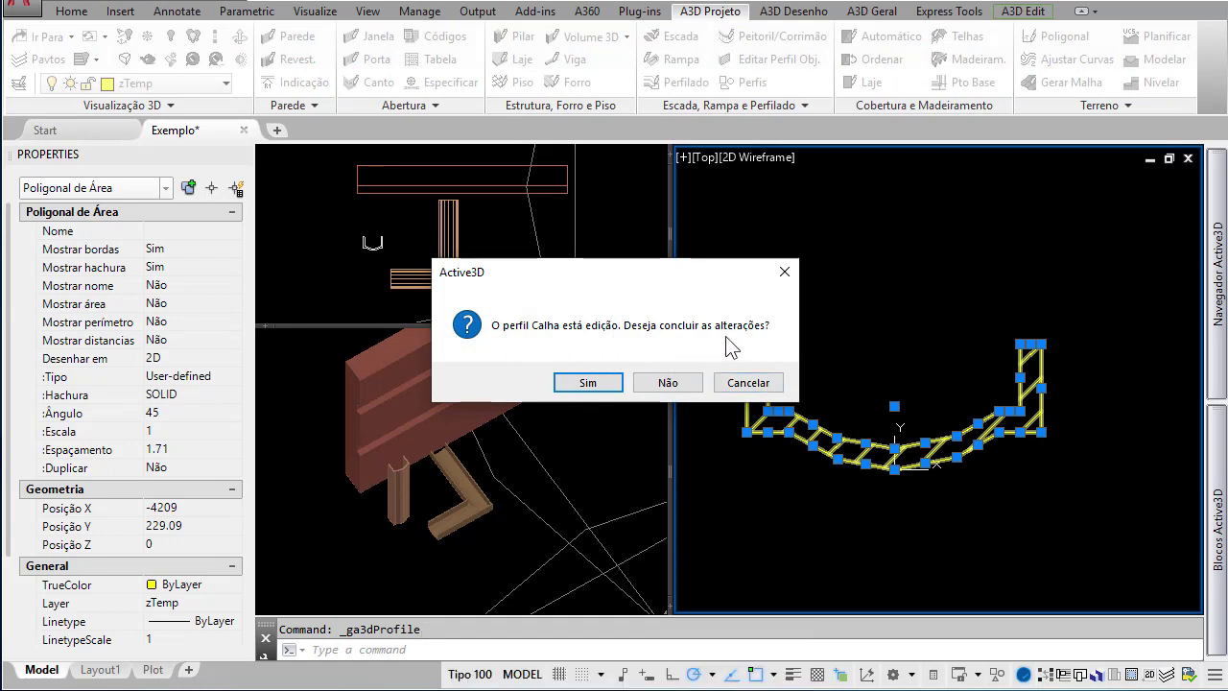
click(675, 385)
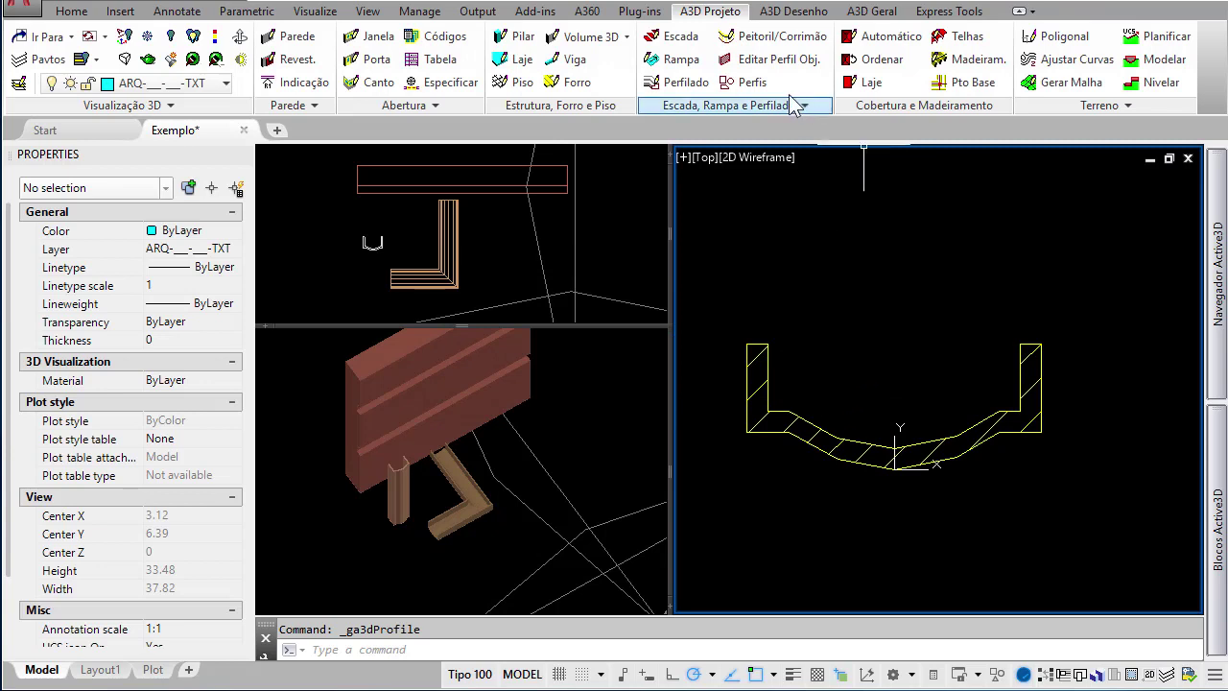
- Conclude the Calha profile changes using the edited polygon and its reference point, and close the list of existing profiles
click(755, 83)
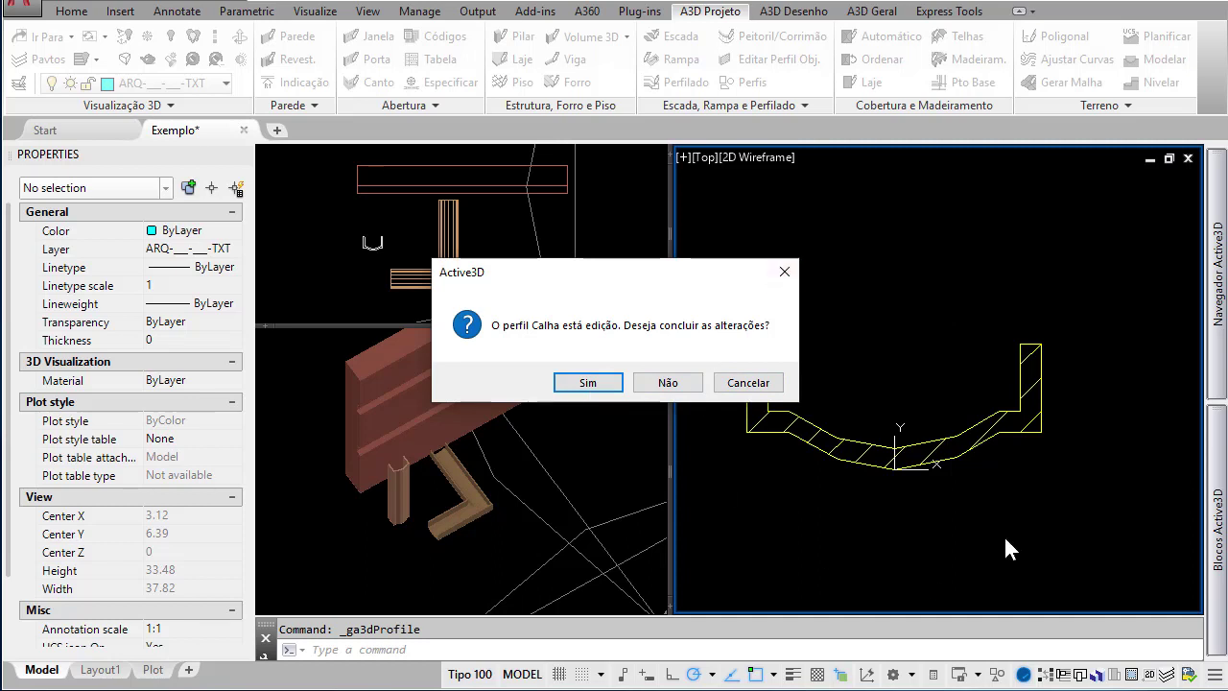
click(588, 383)
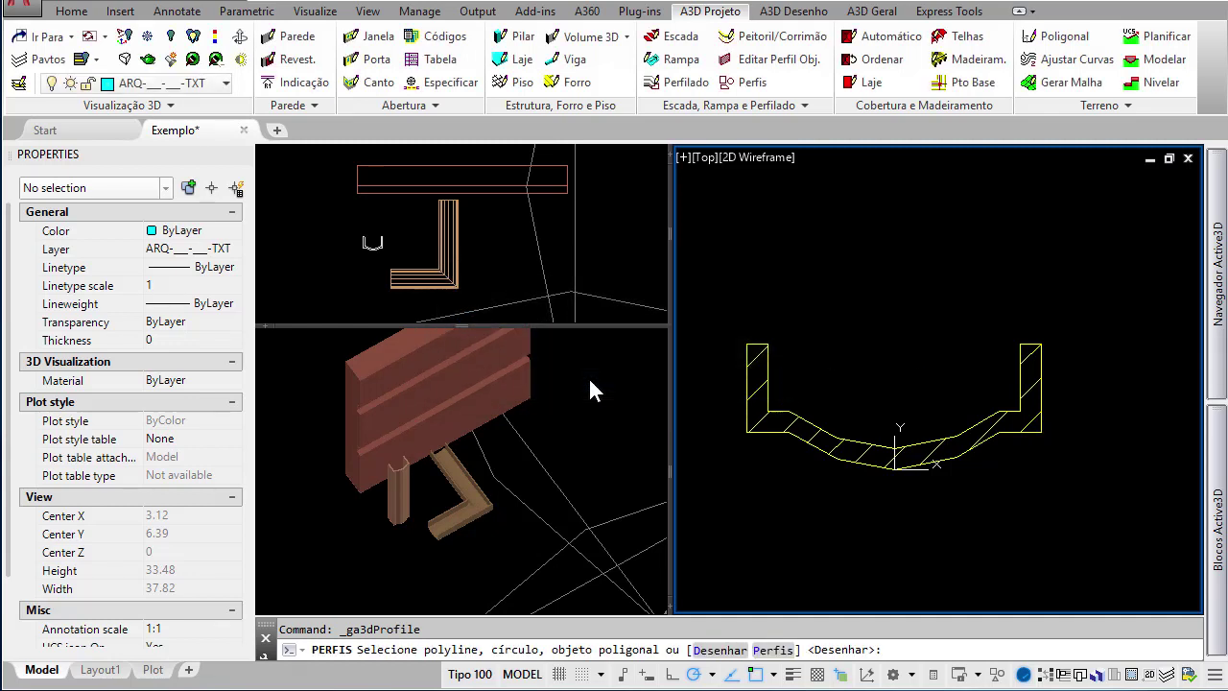
click(802, 428)
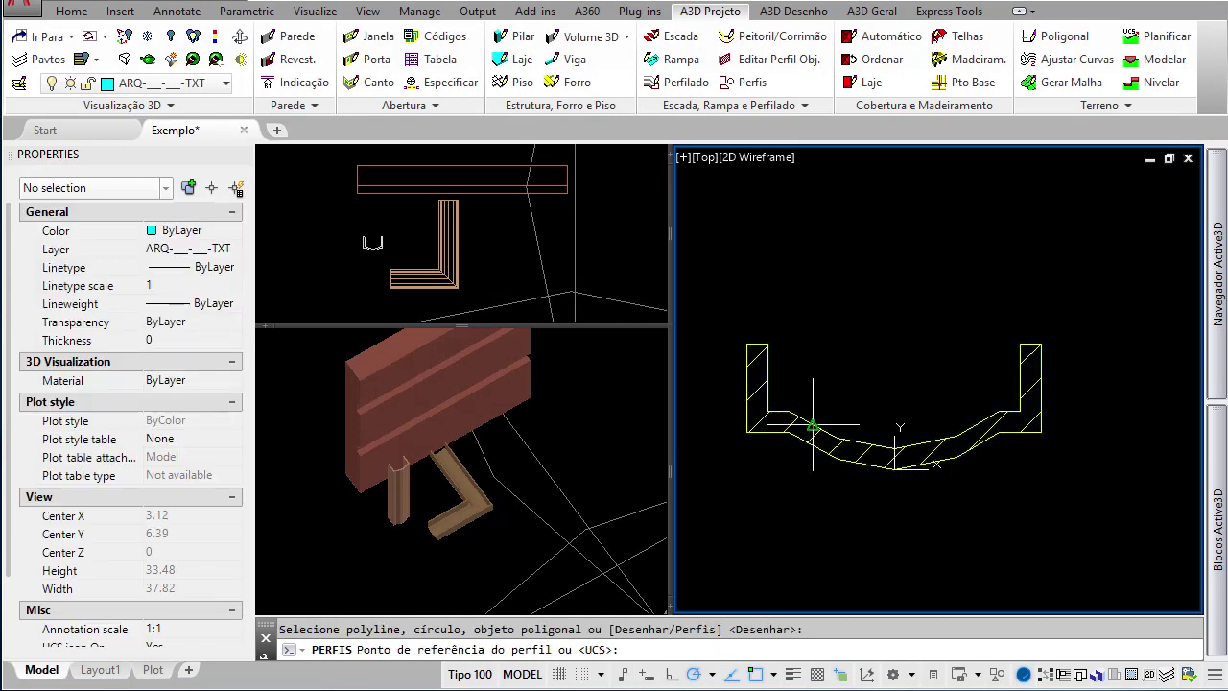
click(893, 541)
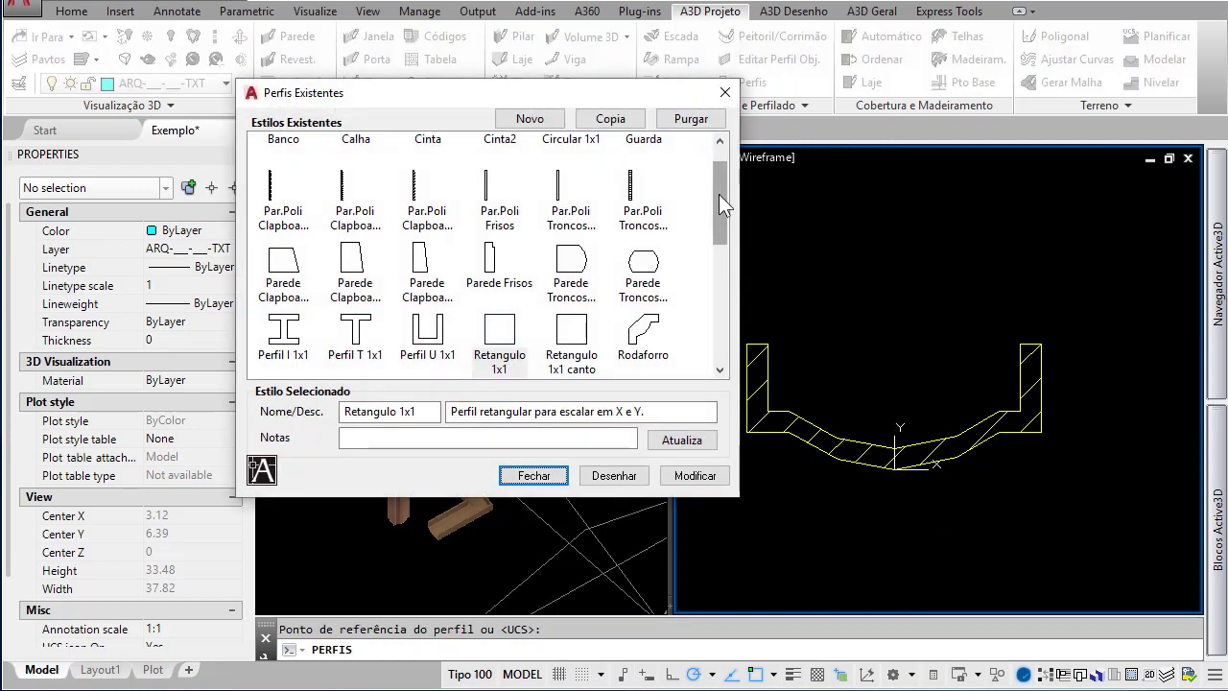
scroll(719, 194, up, 1)
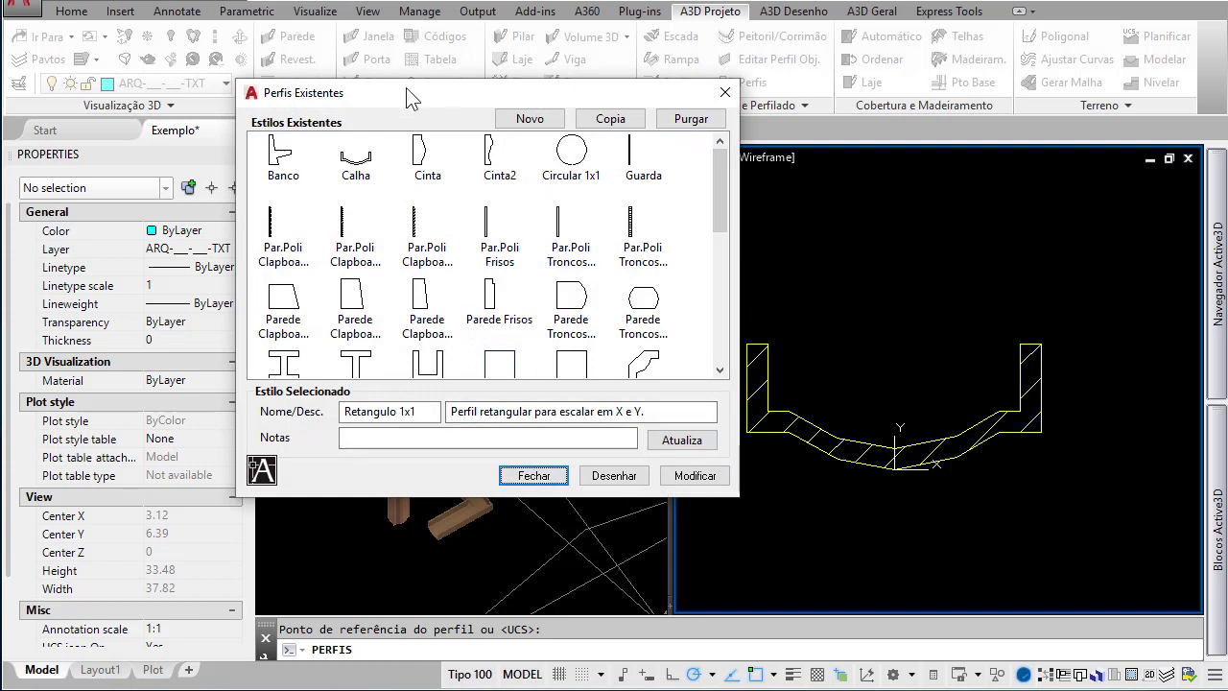
drag(405, 87, 713, 55)
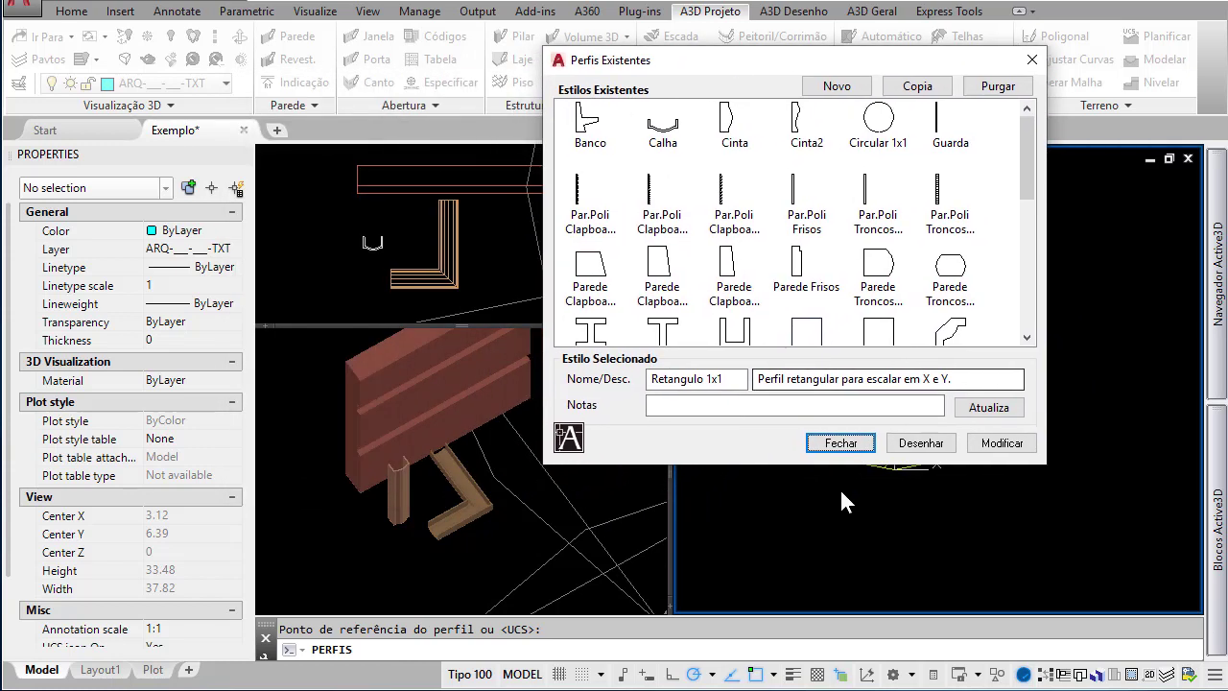
click(841, 443)
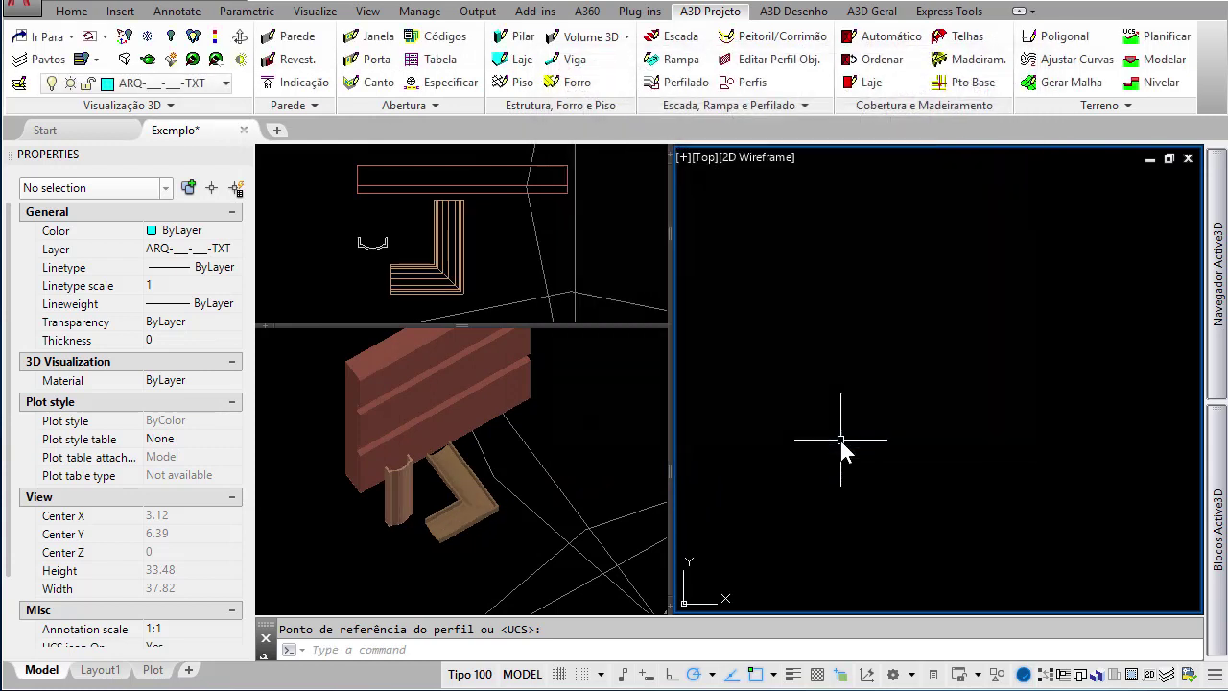
- Inspect the updated L-shaped gutter and vertical volume in the 3D view, checking which profile each one uses
click(412, 510)
scroll(413, 511, up, 5)
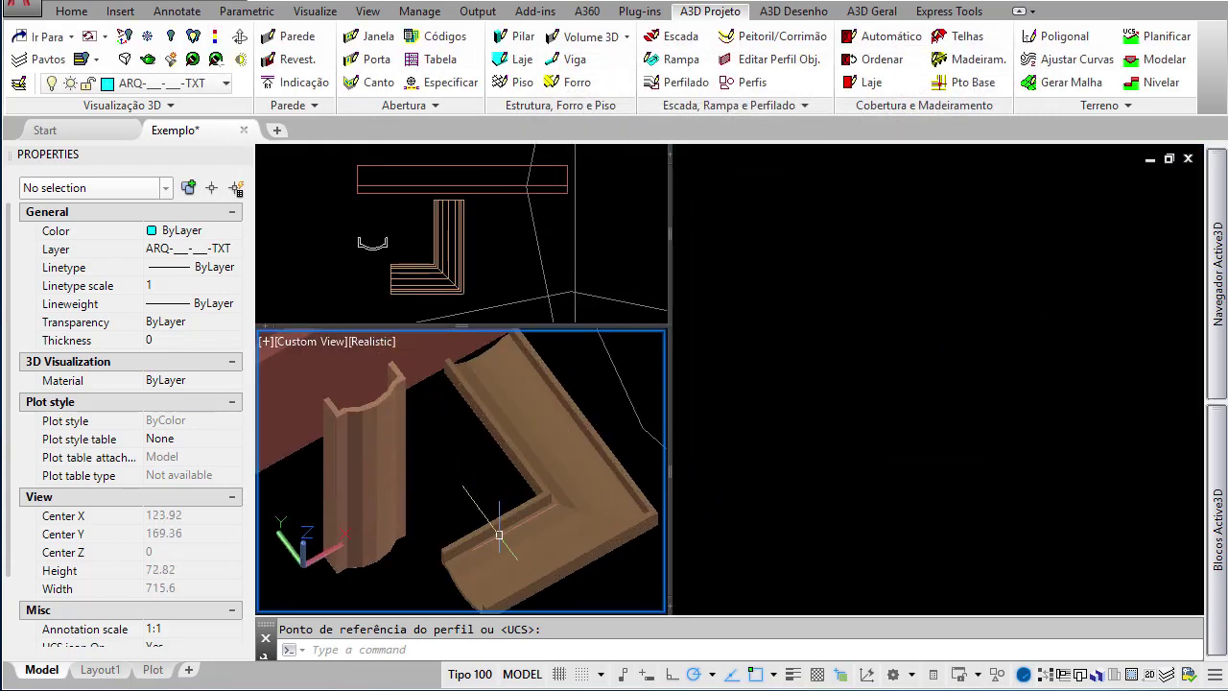
scroll(499, 534, down, 2)
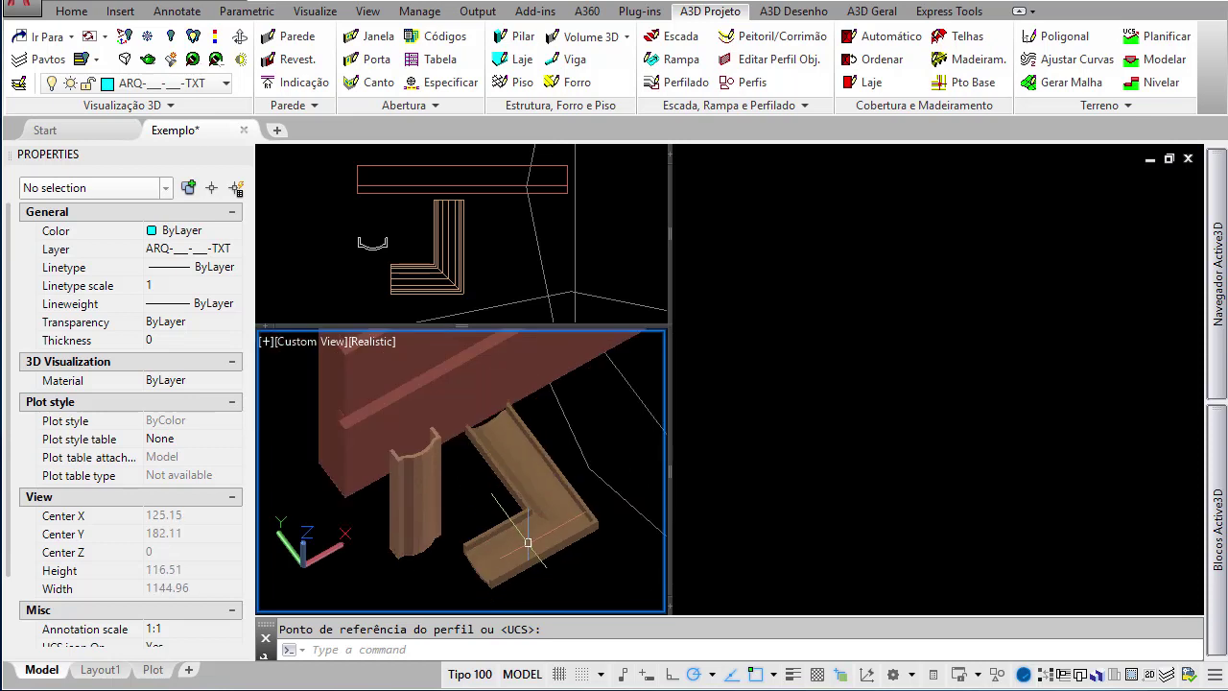
middle_drag(528, 542, 499, 502)
click(499, 487)
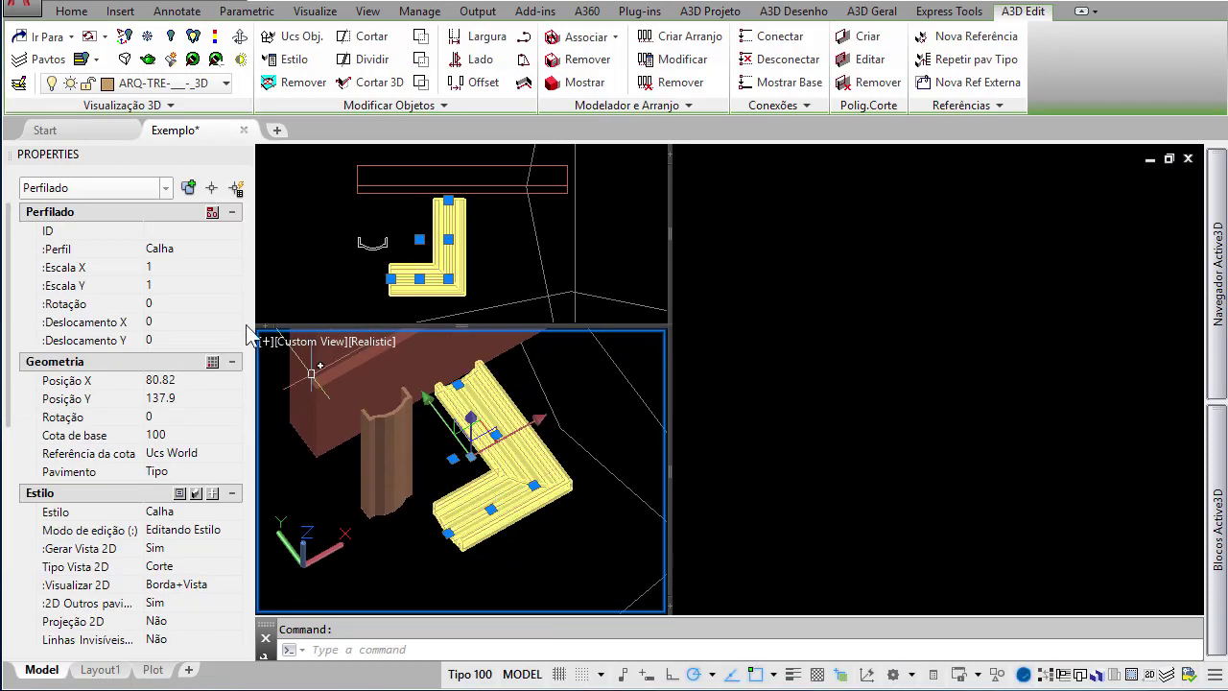
click(178, 251)
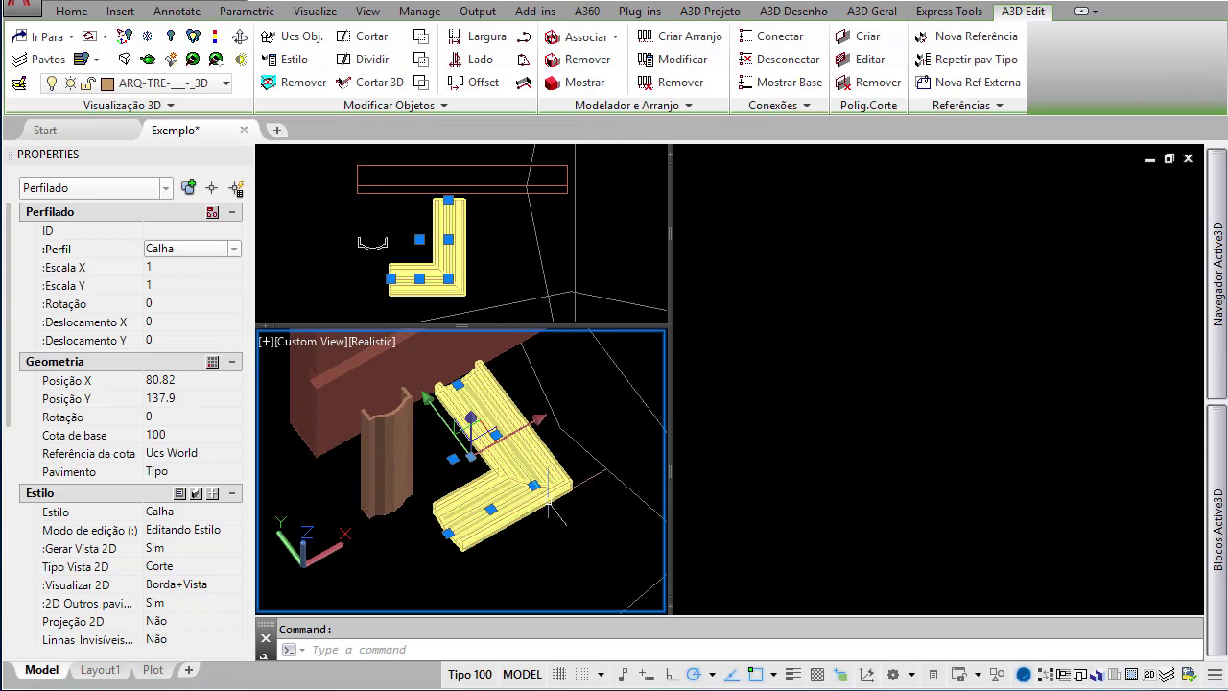
key(Escape)
click(414, 497)
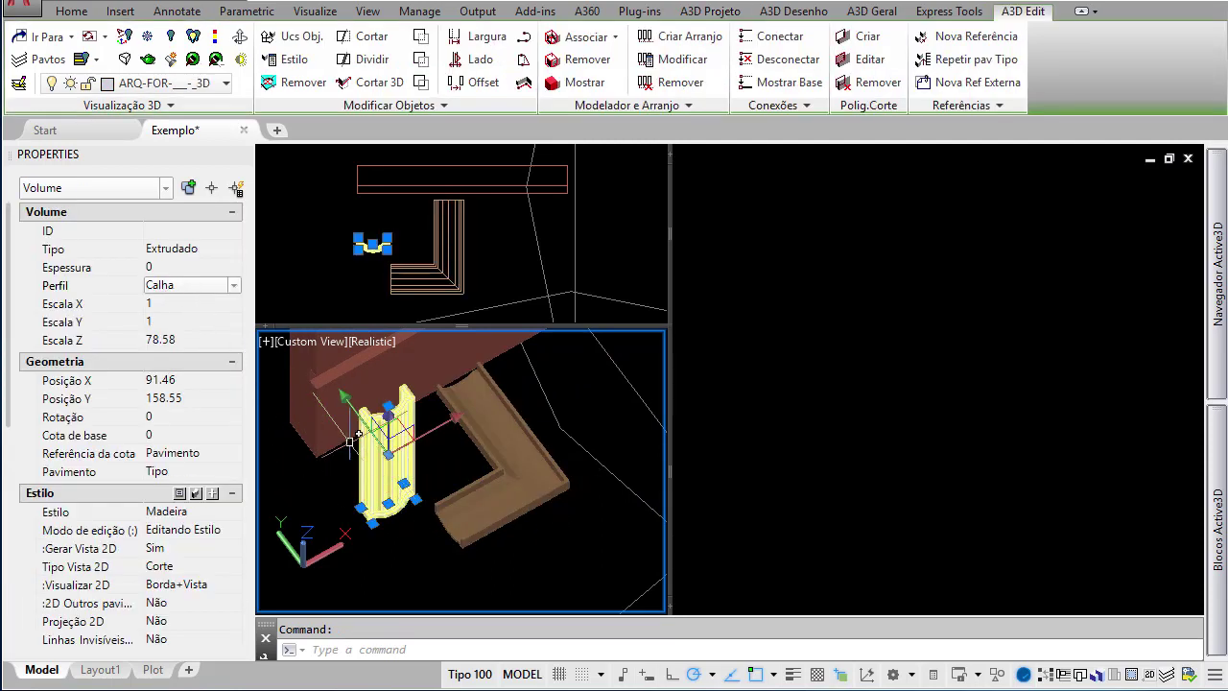
key(Escape)
- Start the Editar Perfil do Objeto command on the L-shaped gutter to draw its profile polygon for editing
click(828, 457)
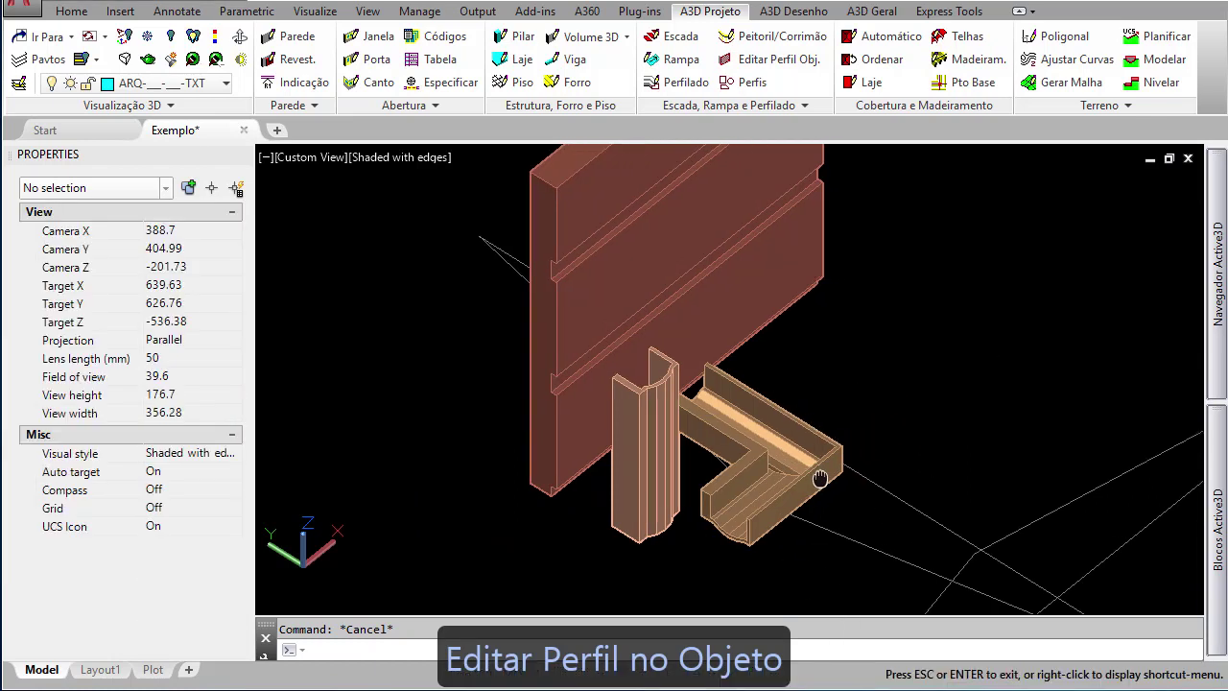
scroll(878, 490, up, 3)
click(677, 501)
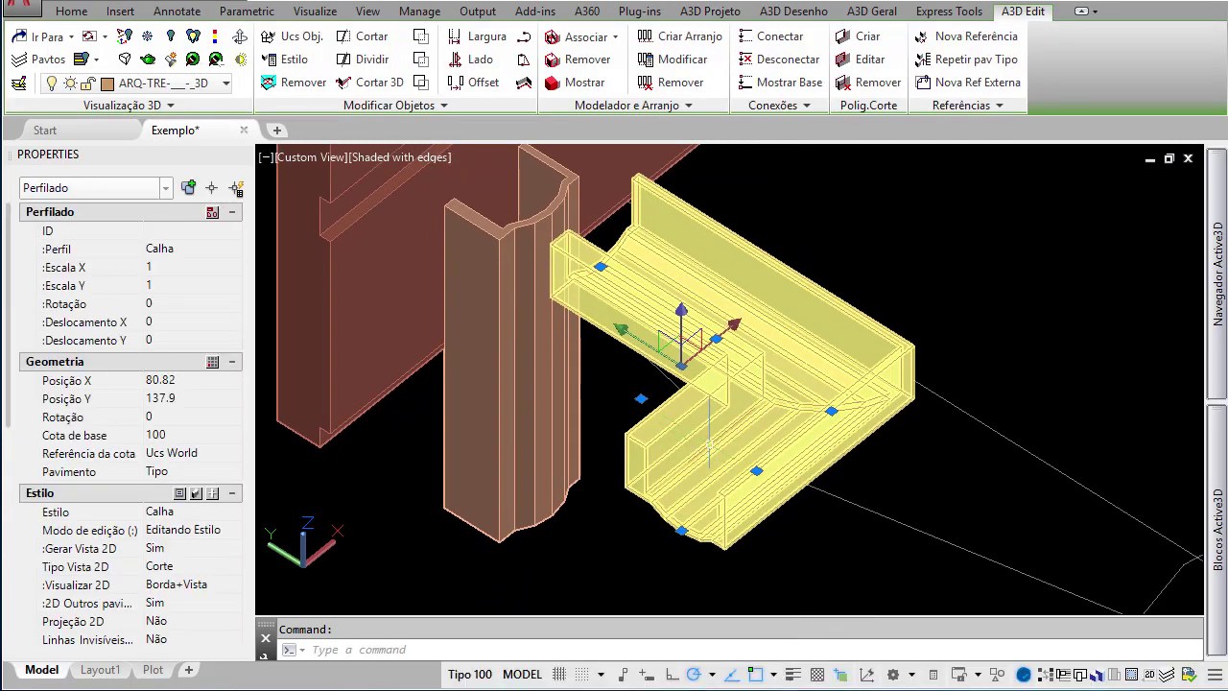
click(178, 252)
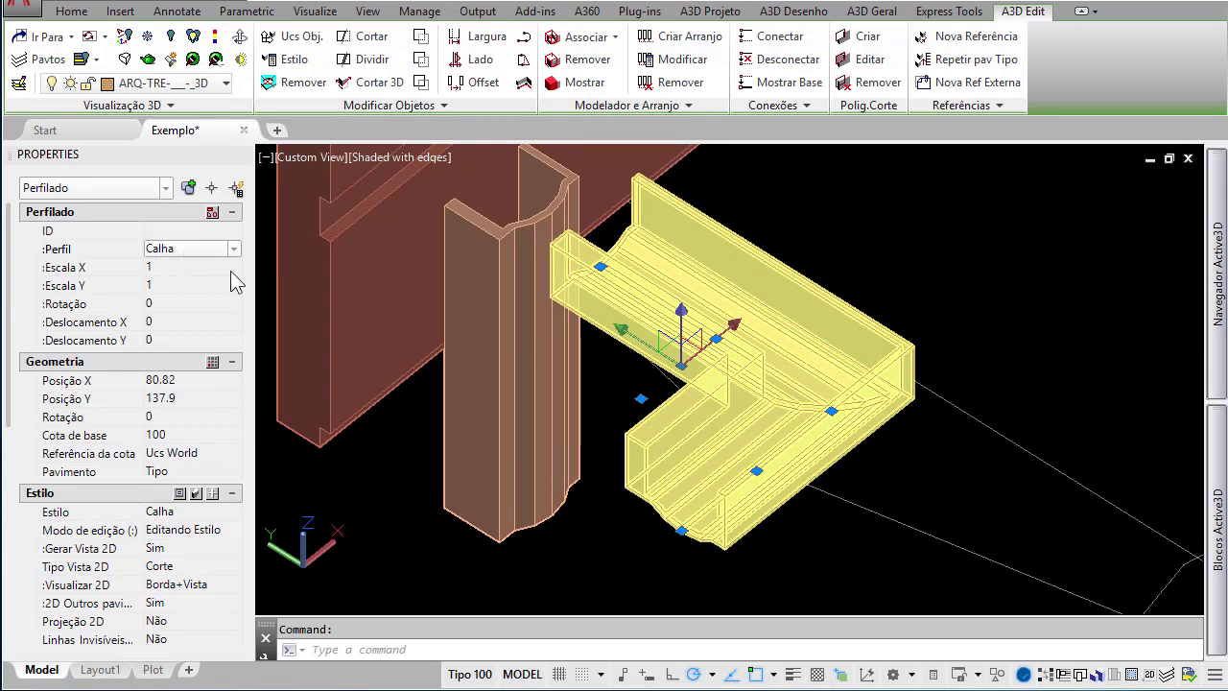
click(457, 105)
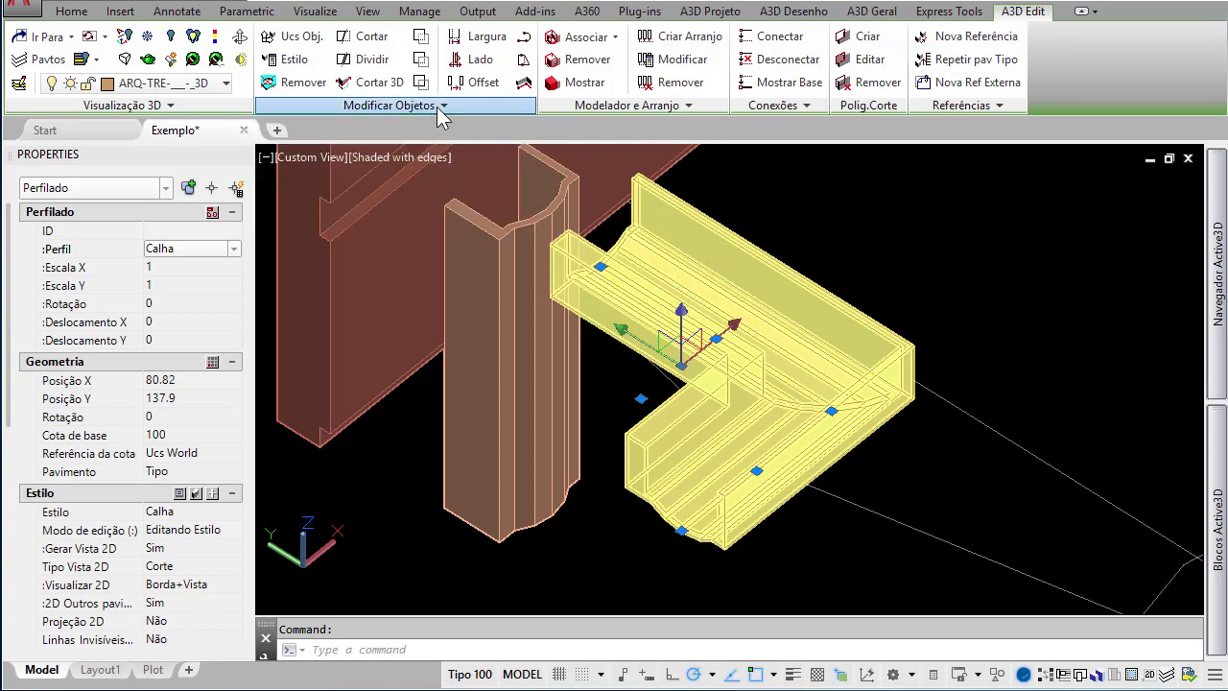
click(389, 105)
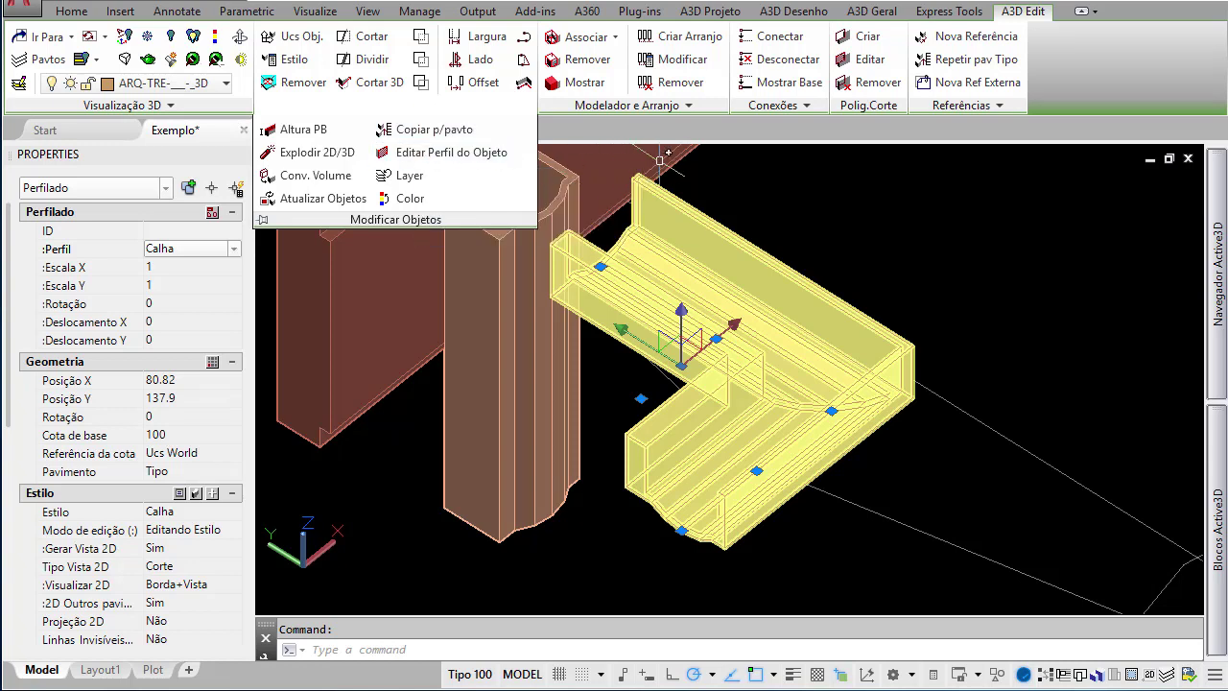
right_click(705, 182)
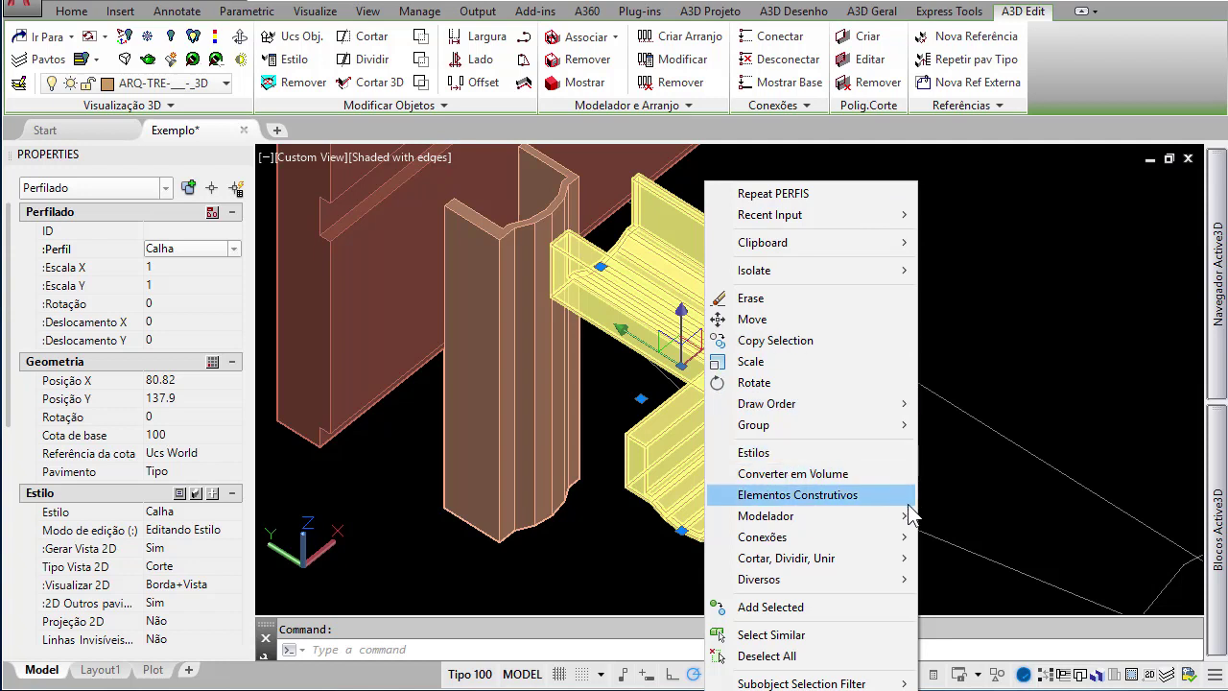
mouse_move(893, 585)
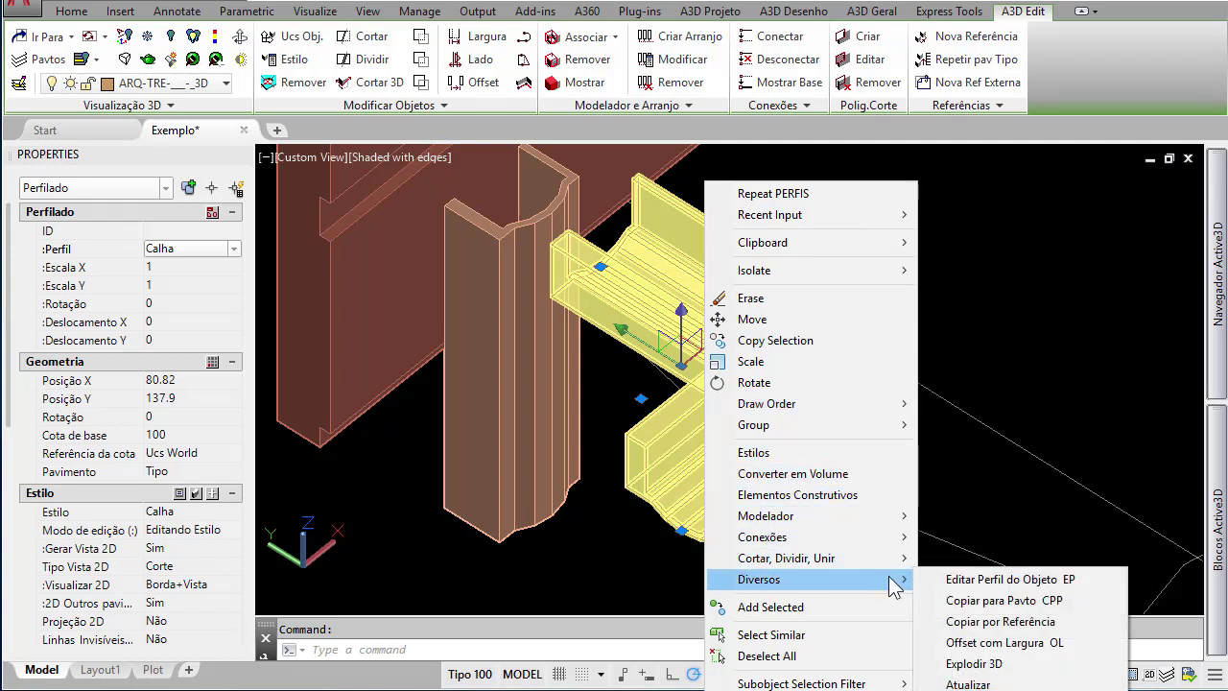
click(1007, 579)
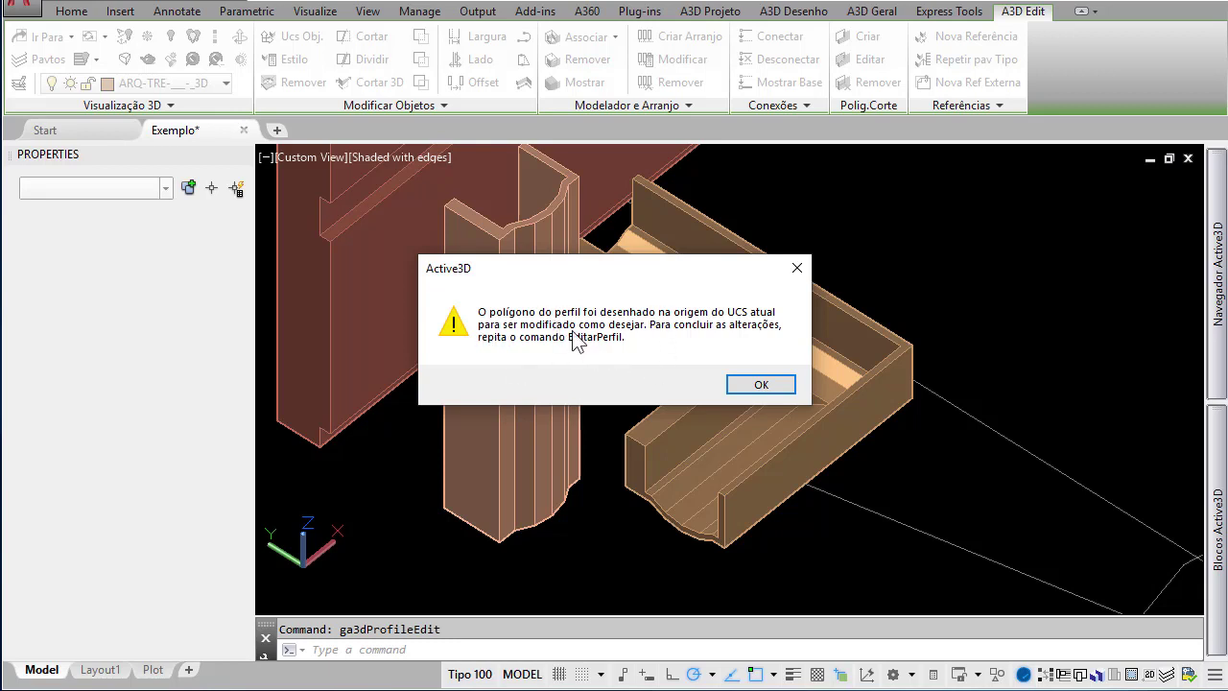
- Acknowledge the profile editing notice and select the Poligonal de Área drawn at the open end of the L-shaped gutter
click(758, 387)
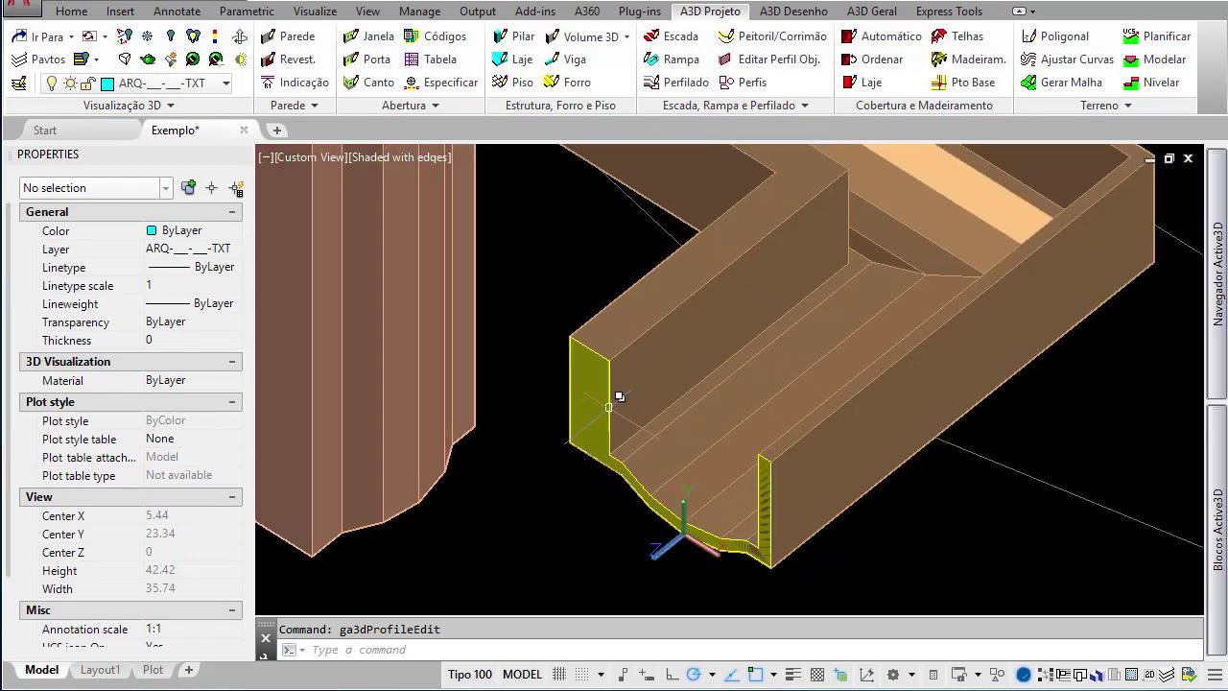
scroll(616, 462, down, 4)
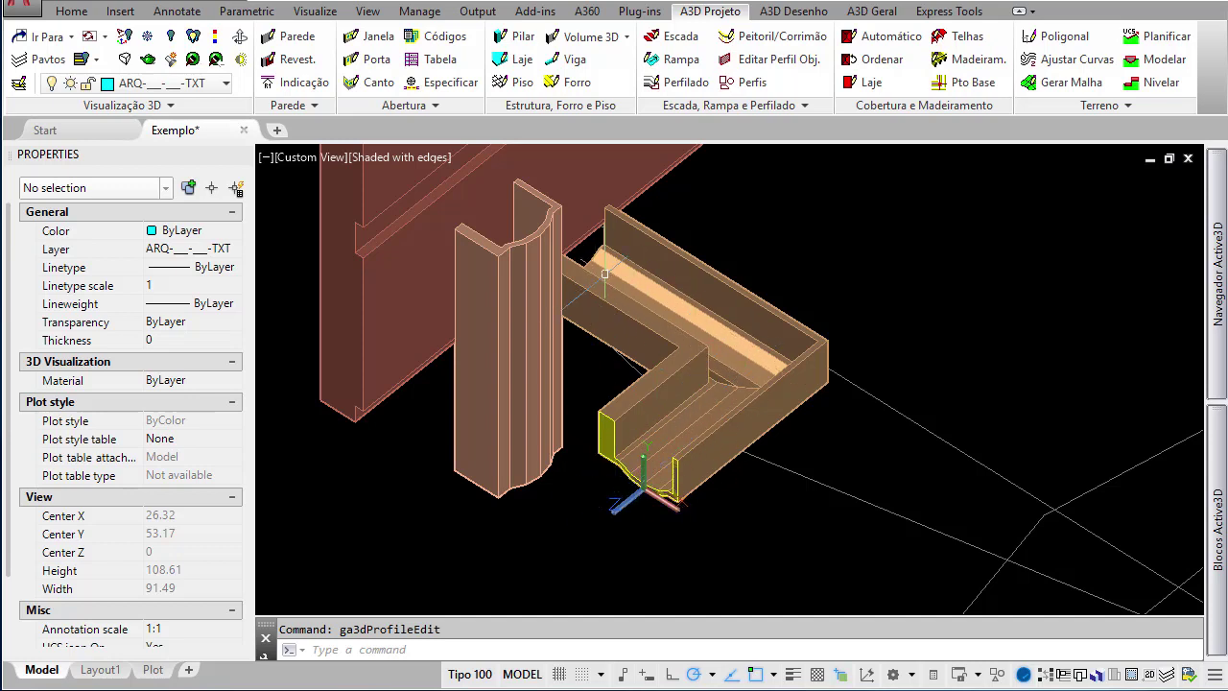
scroll(625, 449, up, 5)
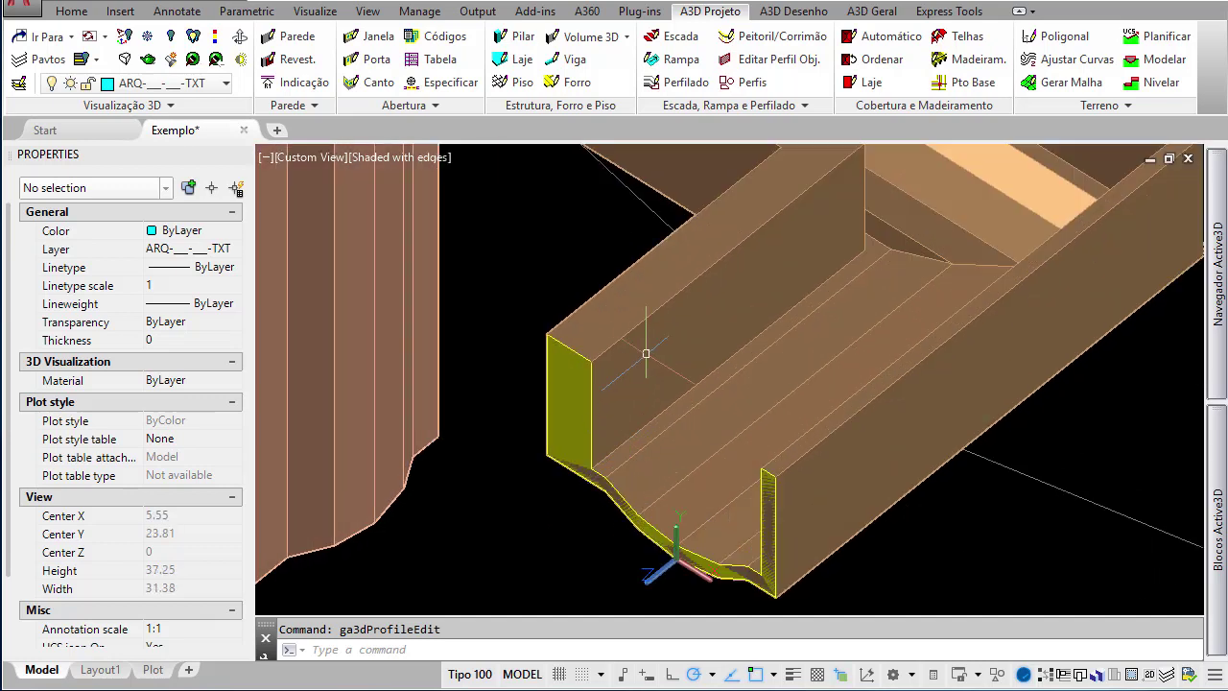
click(601, 390)
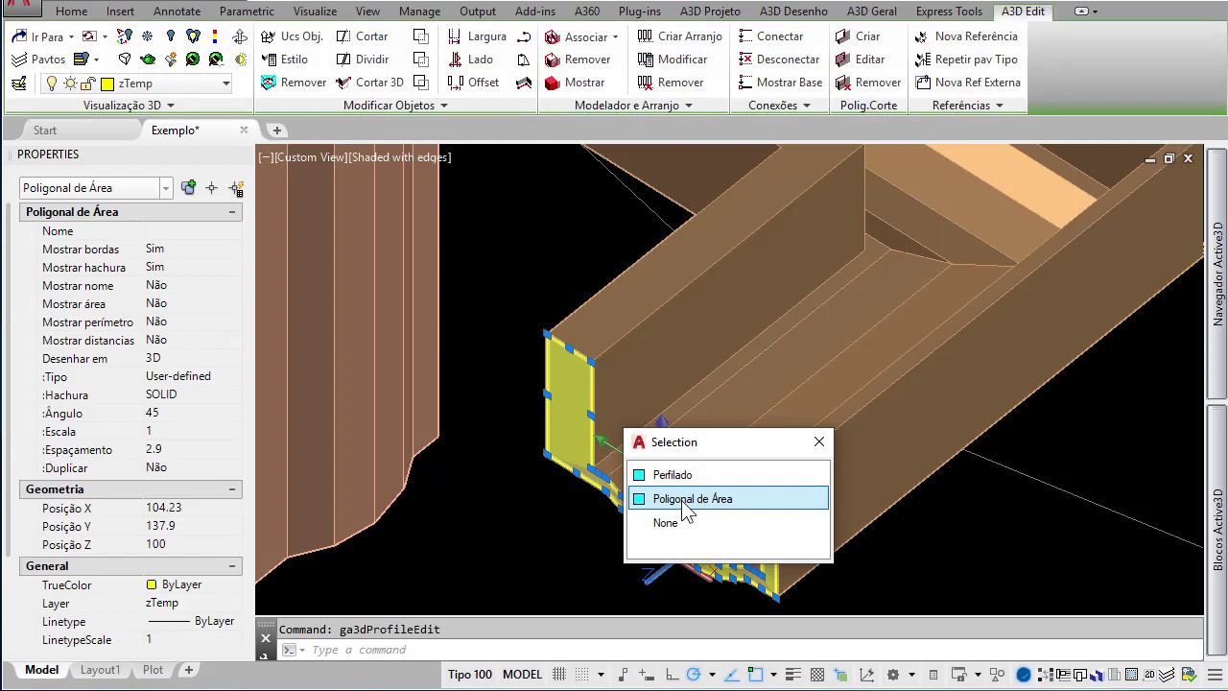
click(687, 499)
scroll(657, 556, up, 2)
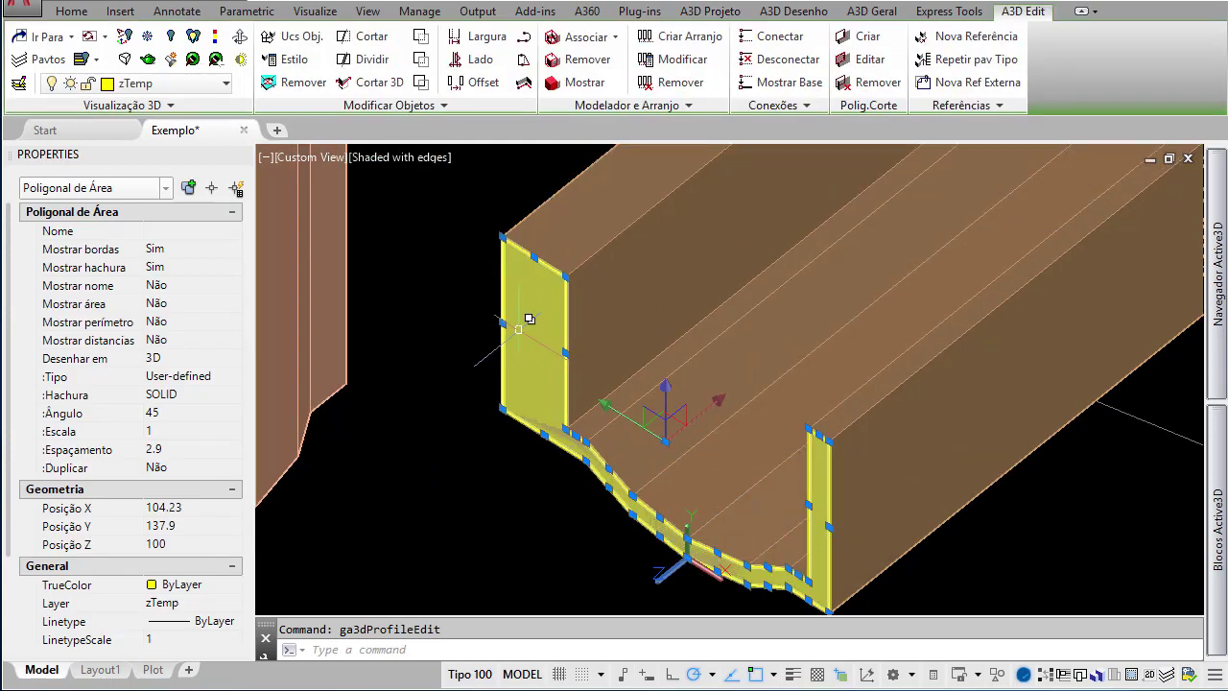
shift+middle_drag(685, 493, 518, 351)
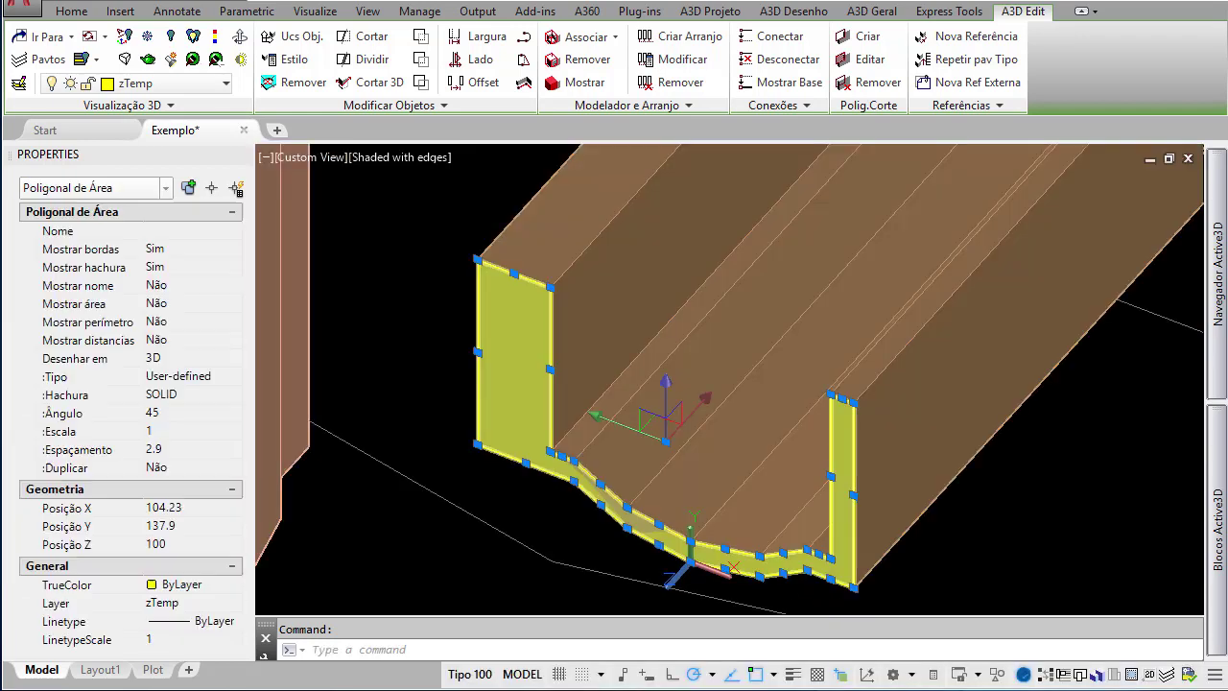
- Thin the profile polygon's thicker side wall by stretching its outer edge inward until it is a narrow strip
click(478, 352)
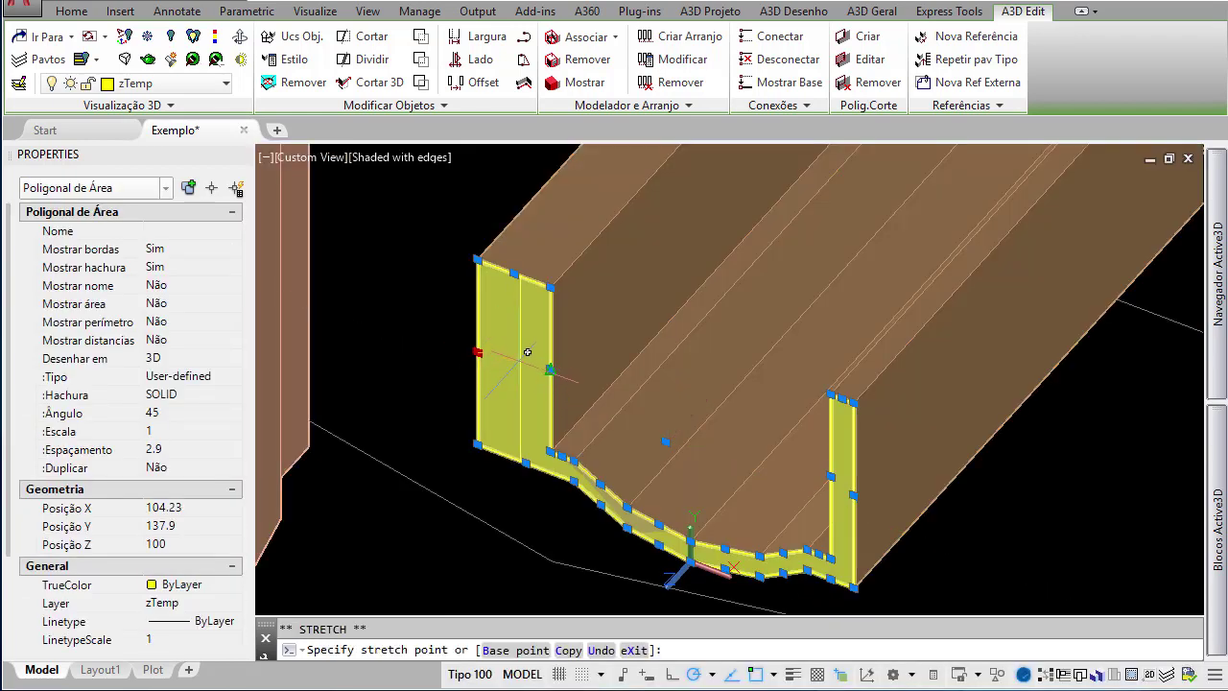
click(513, 365)
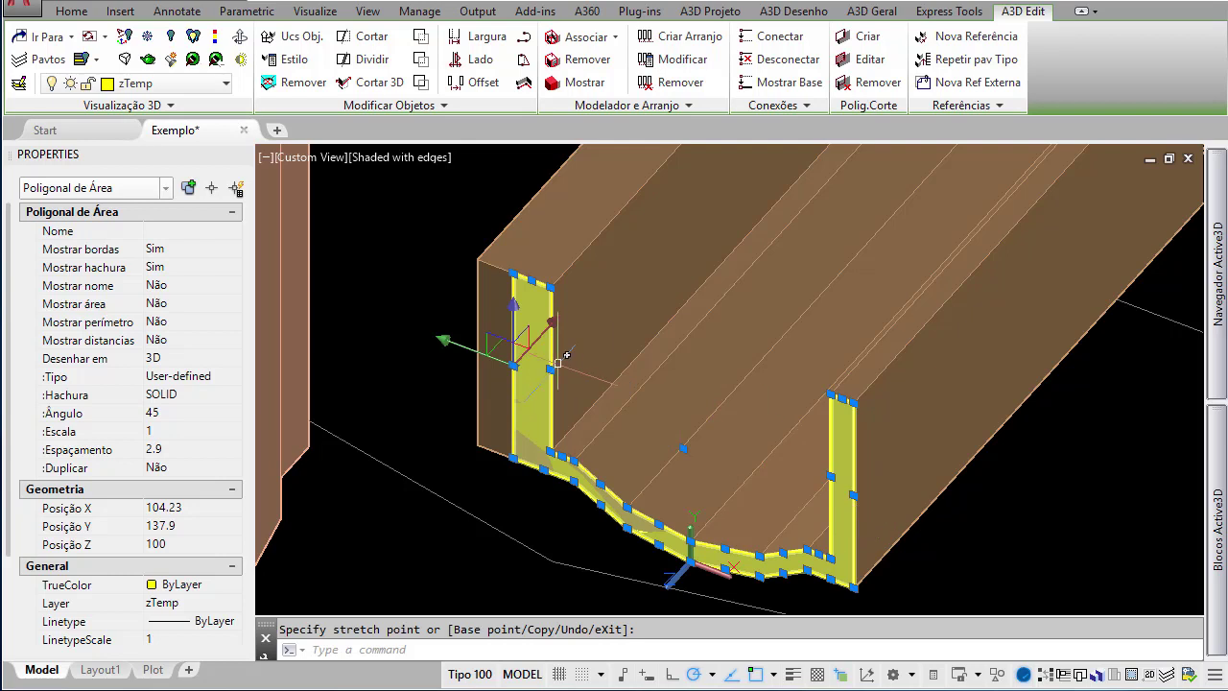
scroll(510, 345, up, 2)
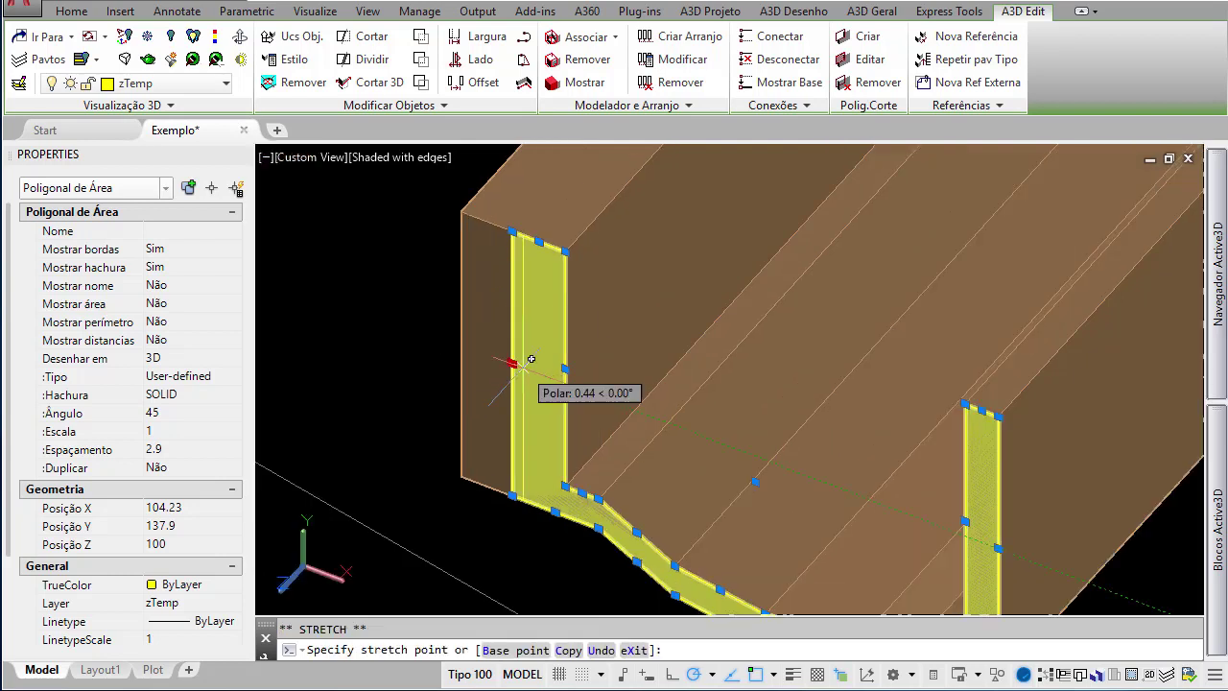
click(531, 359)
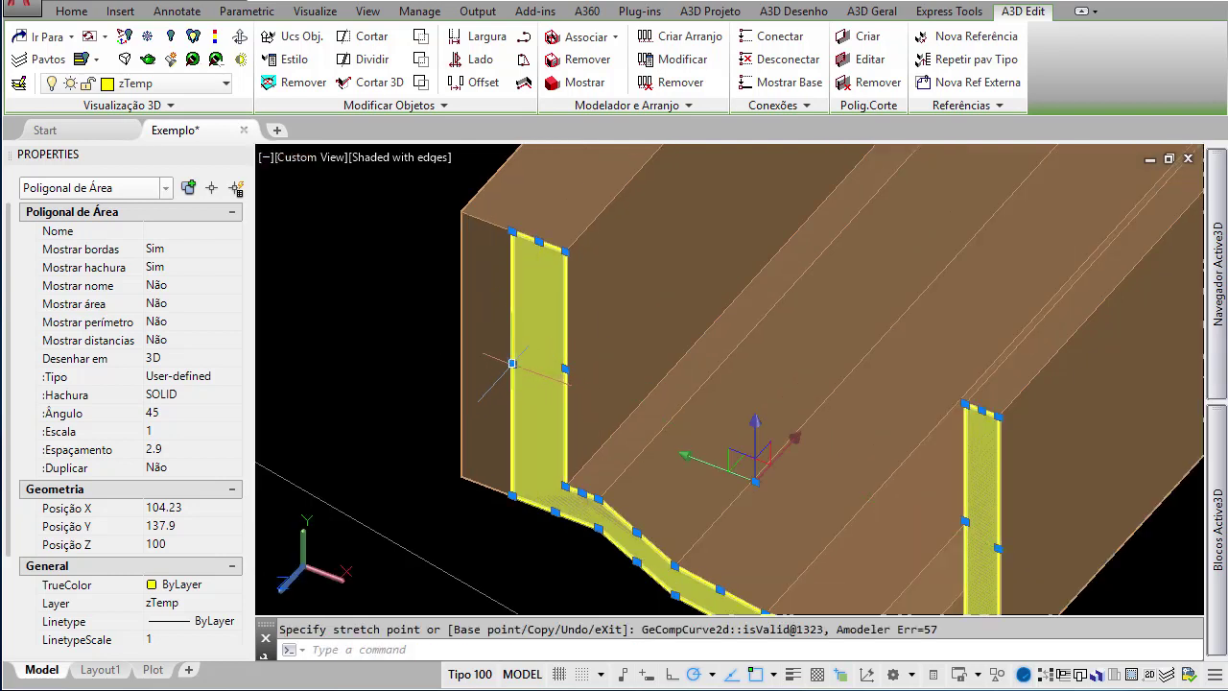
click(512, 362)
click(510, 356)
- Lower both side walls of the profile polygon together by stretching their top edges straight down about 3.2 units, and clear the selection
shift+middle_drag(586, 384, 731, 496)
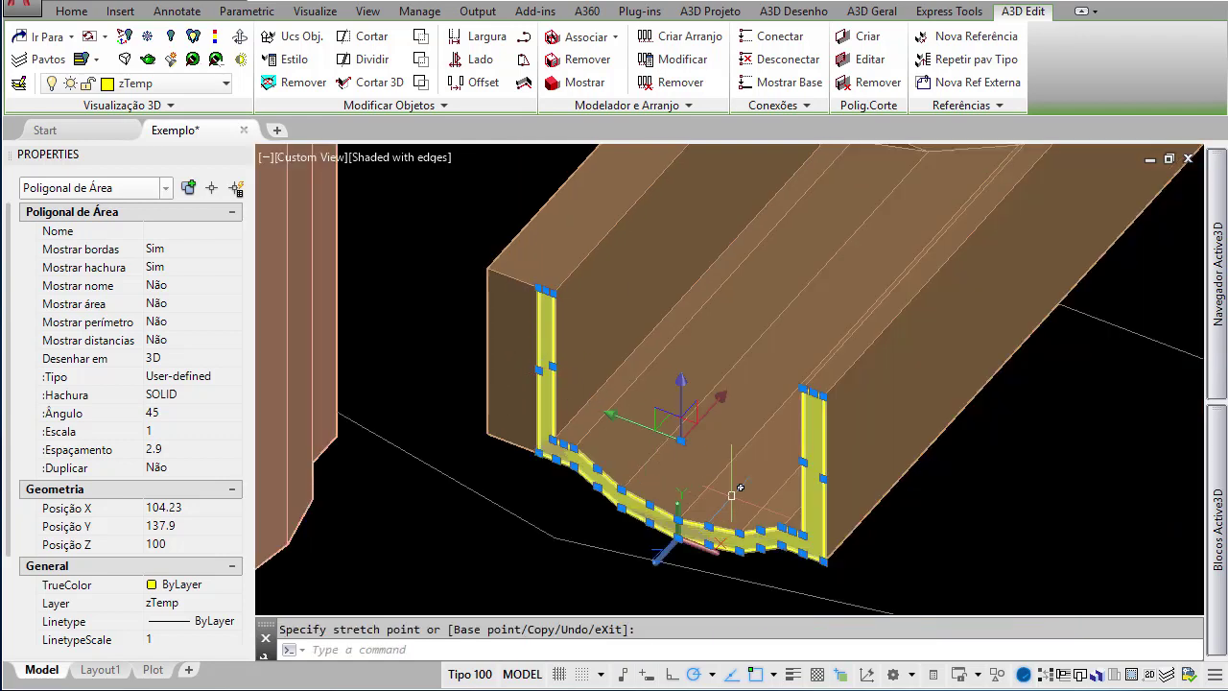
click(545, 288)
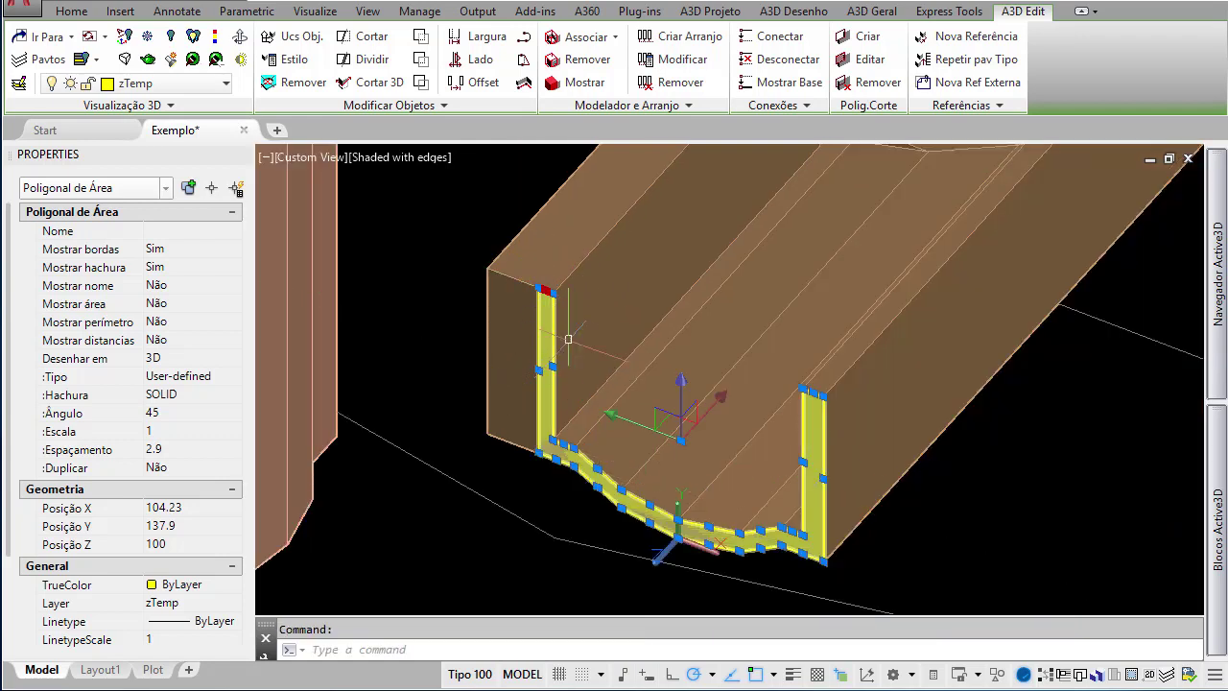
click(813, 391)
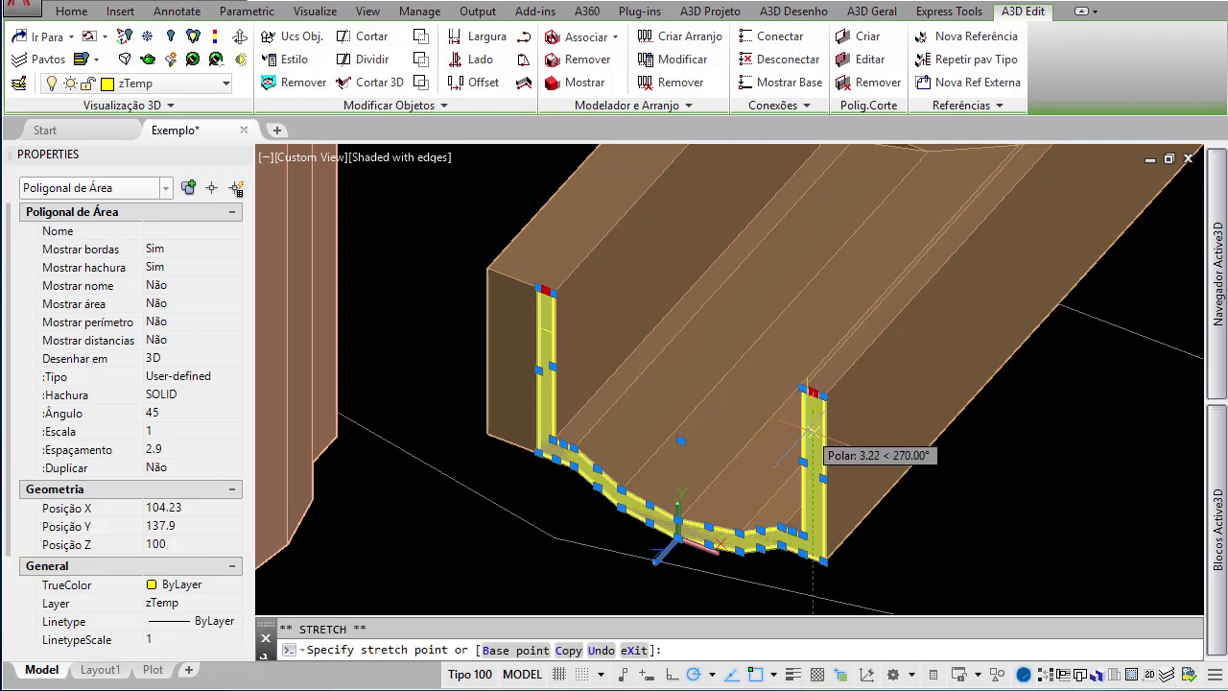
key(Escape)
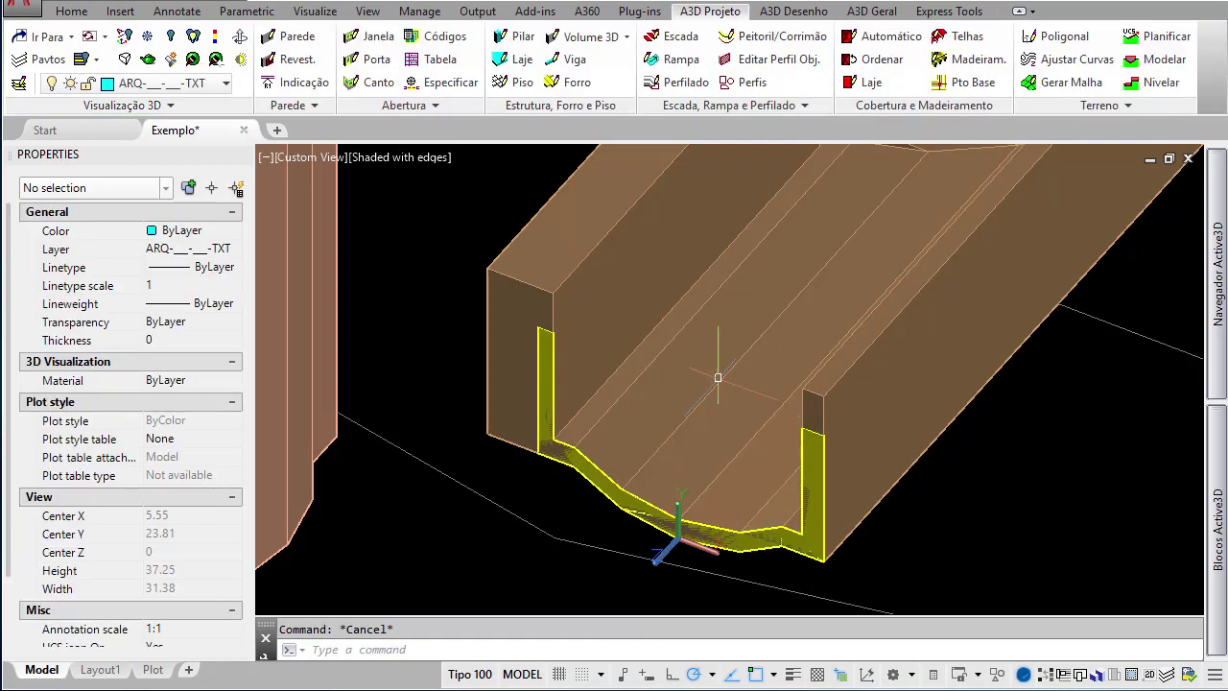
- Conclude the Calha profile changes with Editar Perfil do Objeto on the edited polygon, accepting the UCS as the profile's reference point
middle_drag(598, 529, 600, 503)
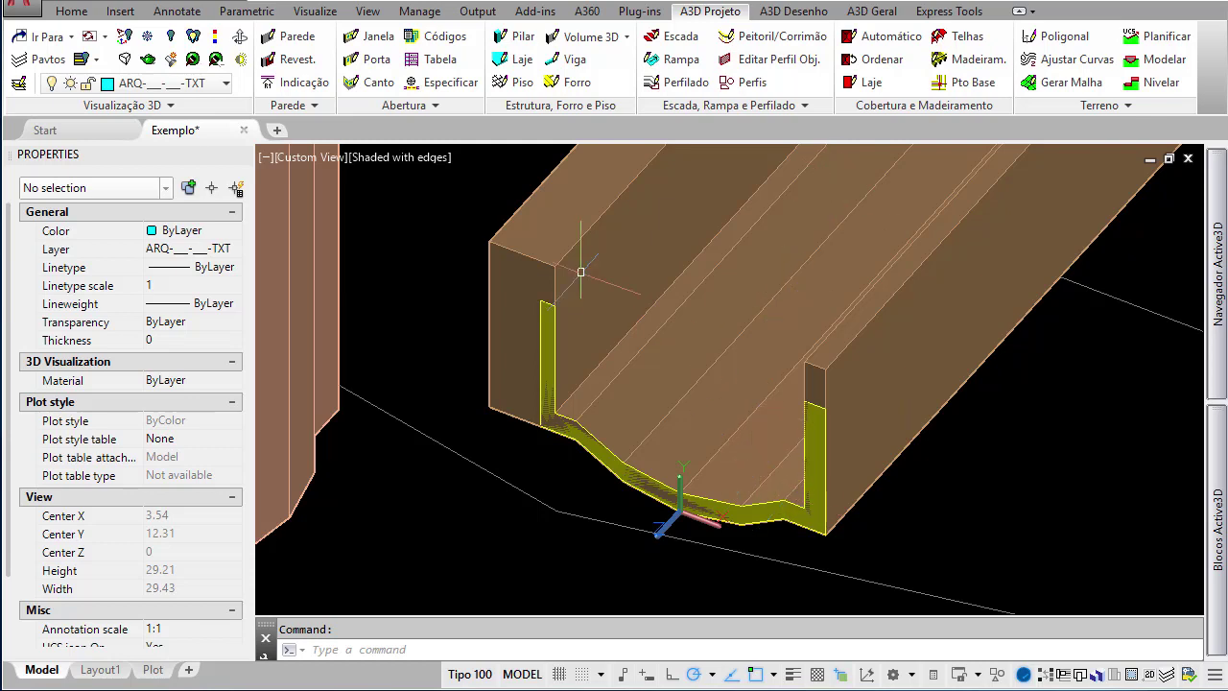
click(543, 305)
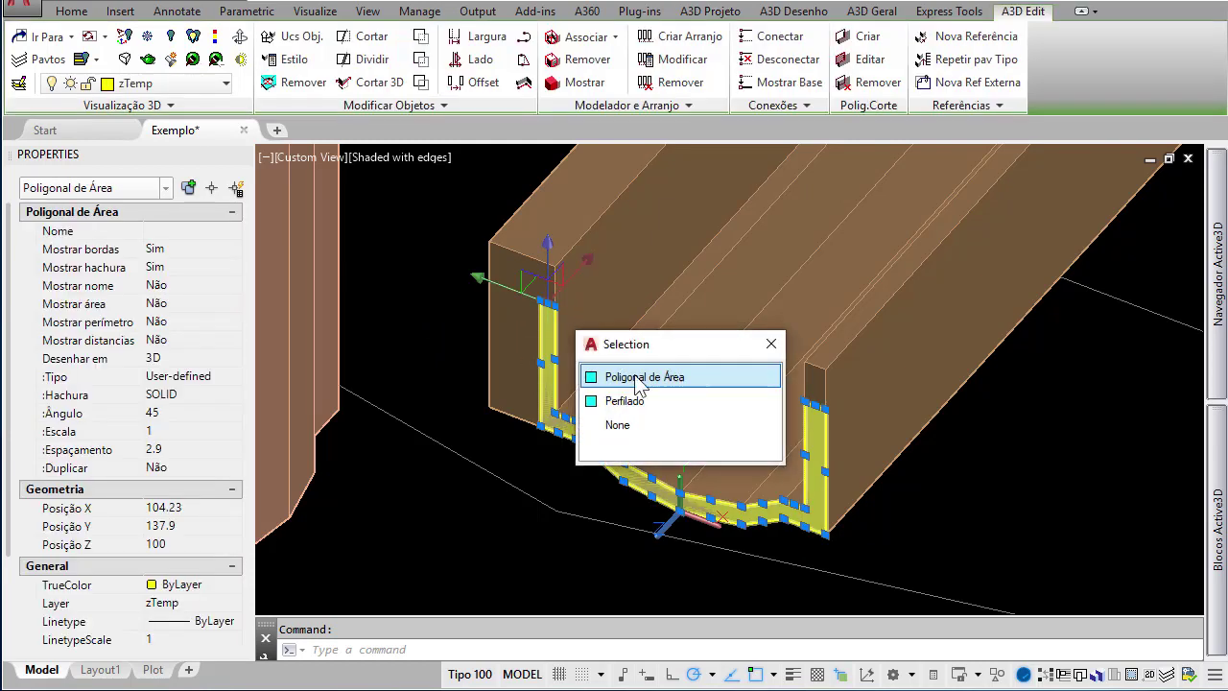
click(669, 387)
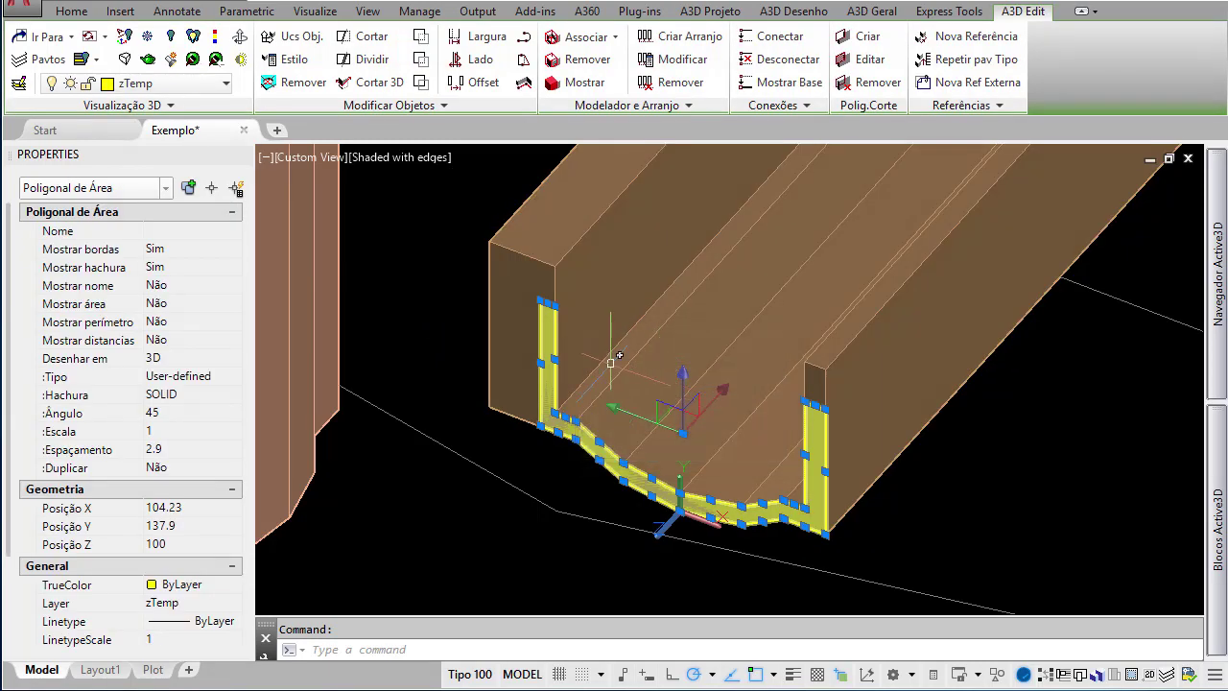
click(444, 104)
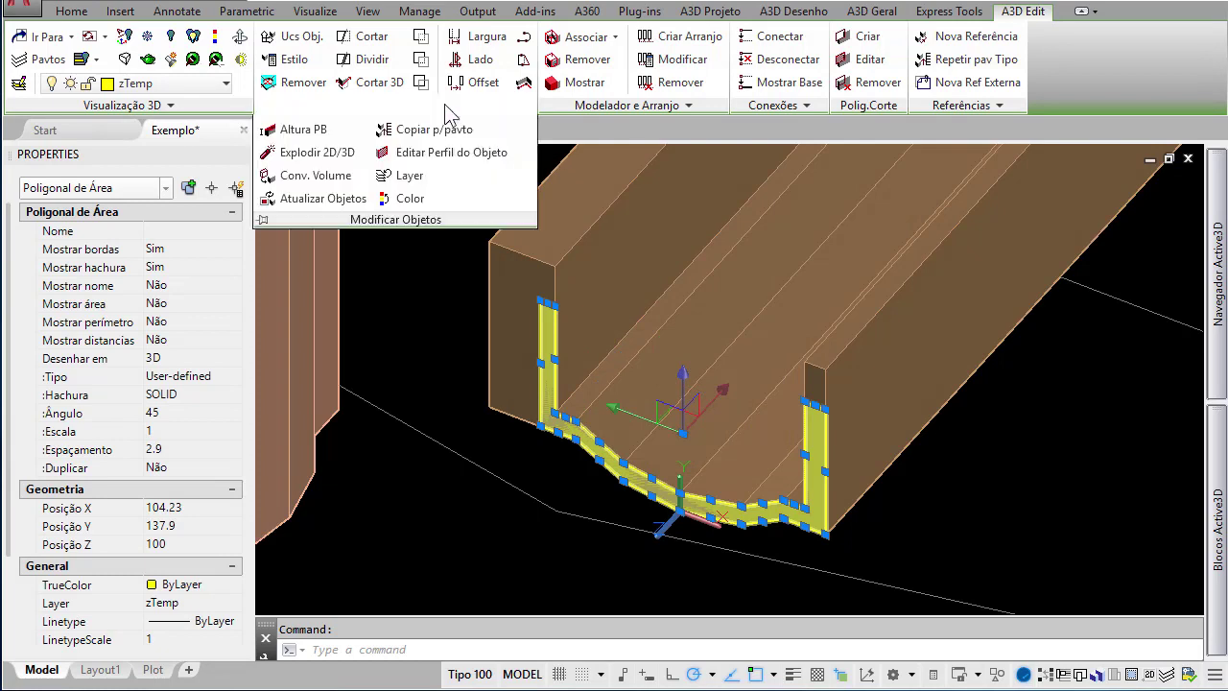
click(437, 153)
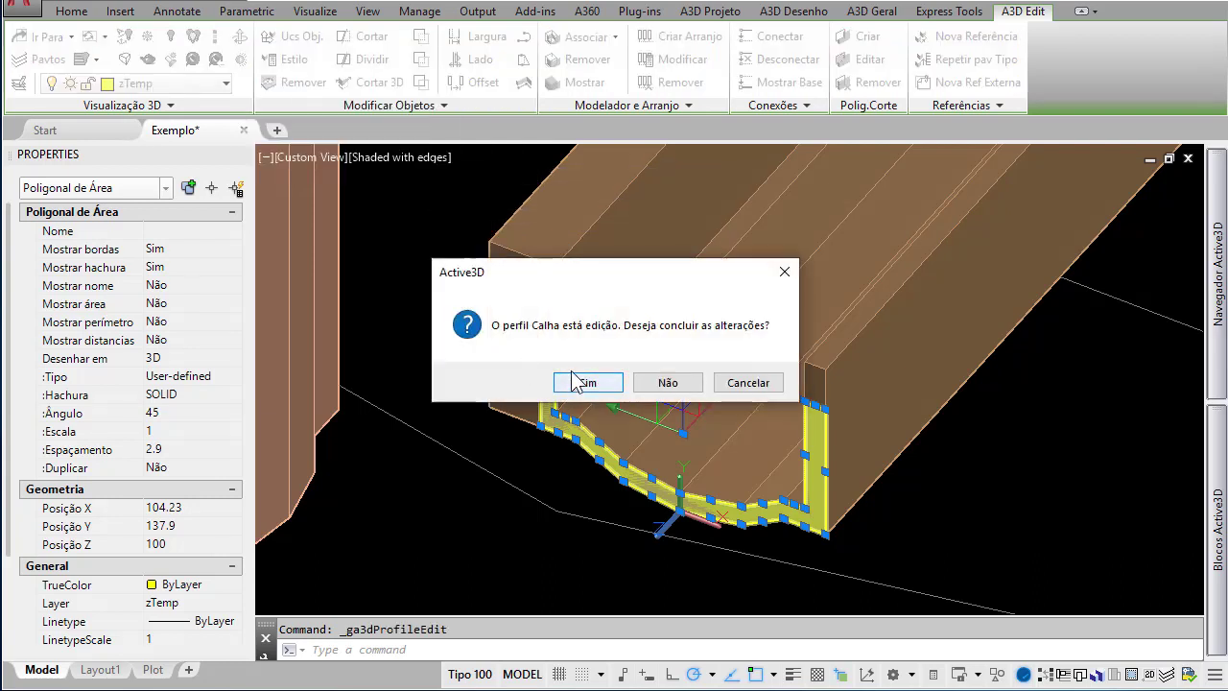
click(587, 386)
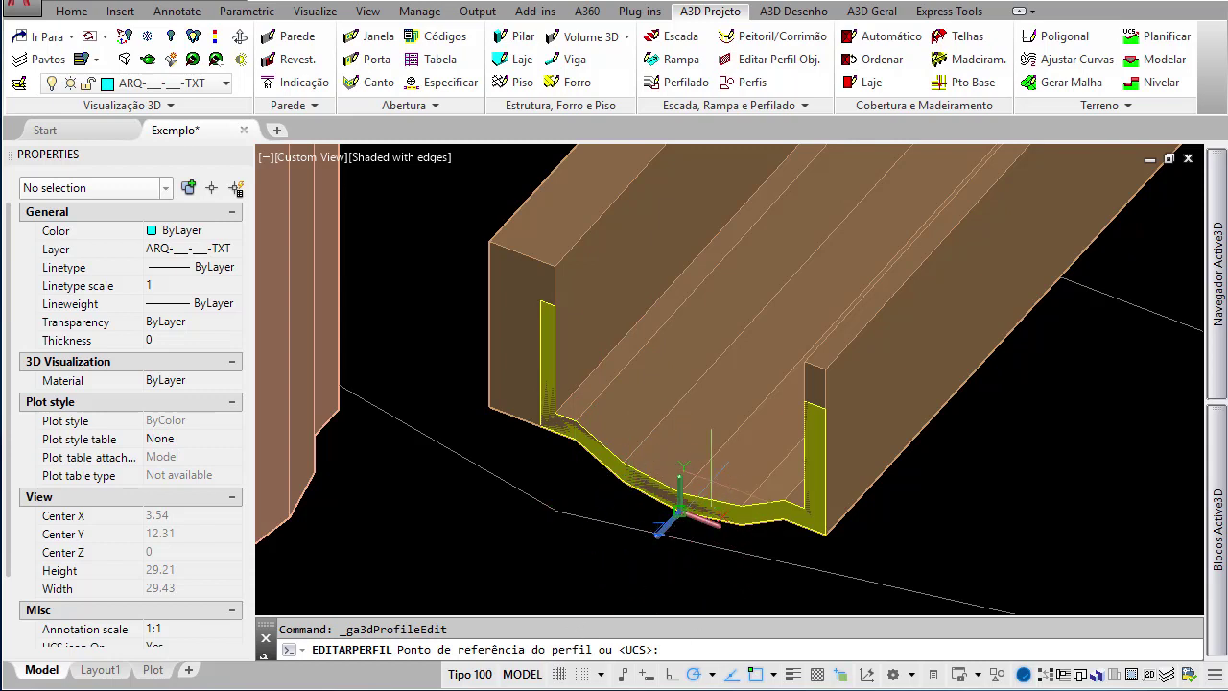
click(641, 411)
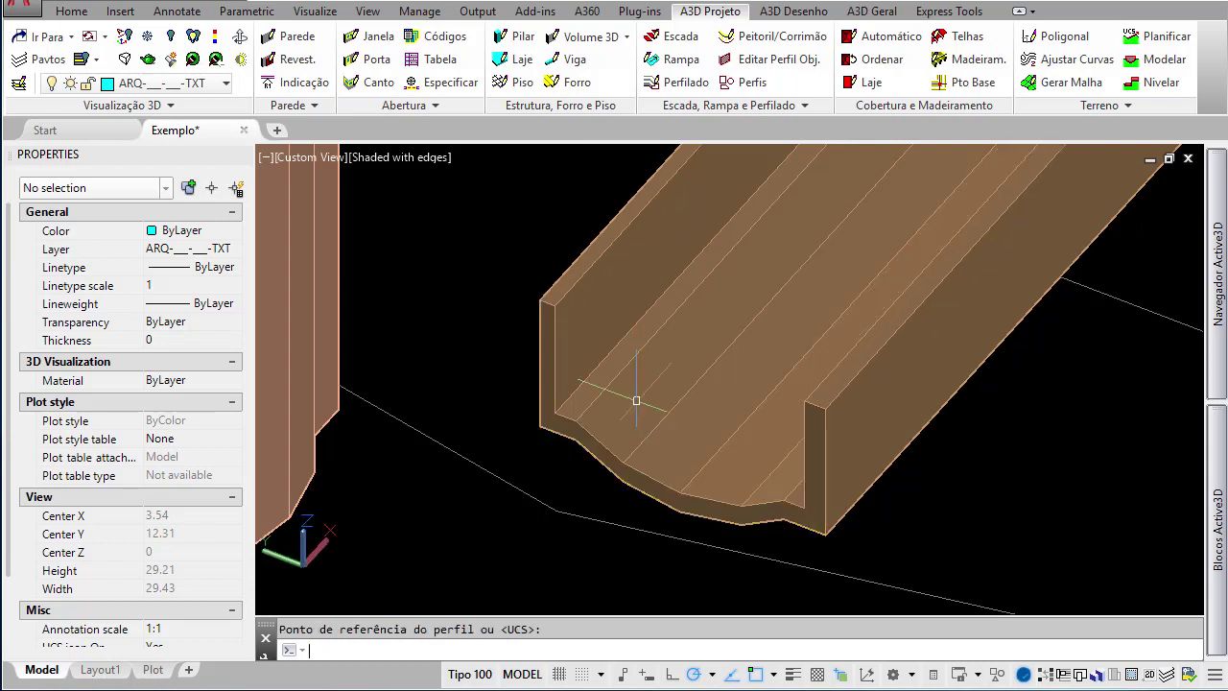
- Inspect the updated L-shaped gutter in the 3D view and compare it with the vertical volume beside it
scroll(598, 439, down, 2)
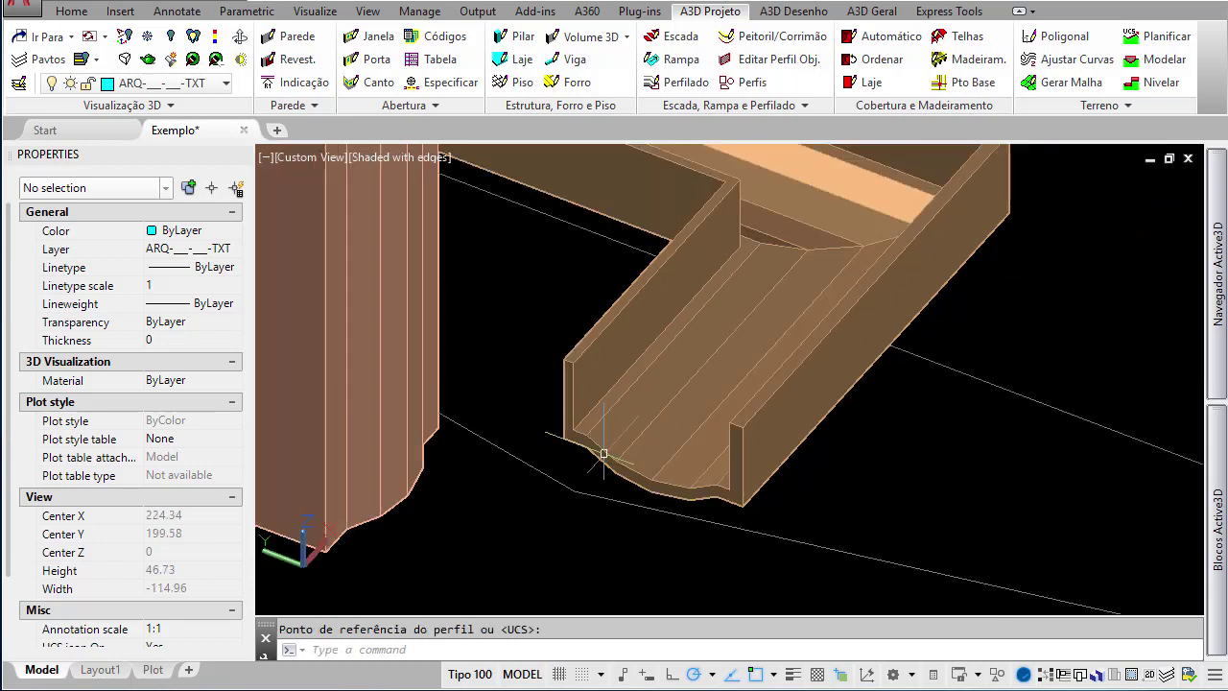
scroll(613, 425, down, 1)
middle_drag(648, 389, 695, 425)
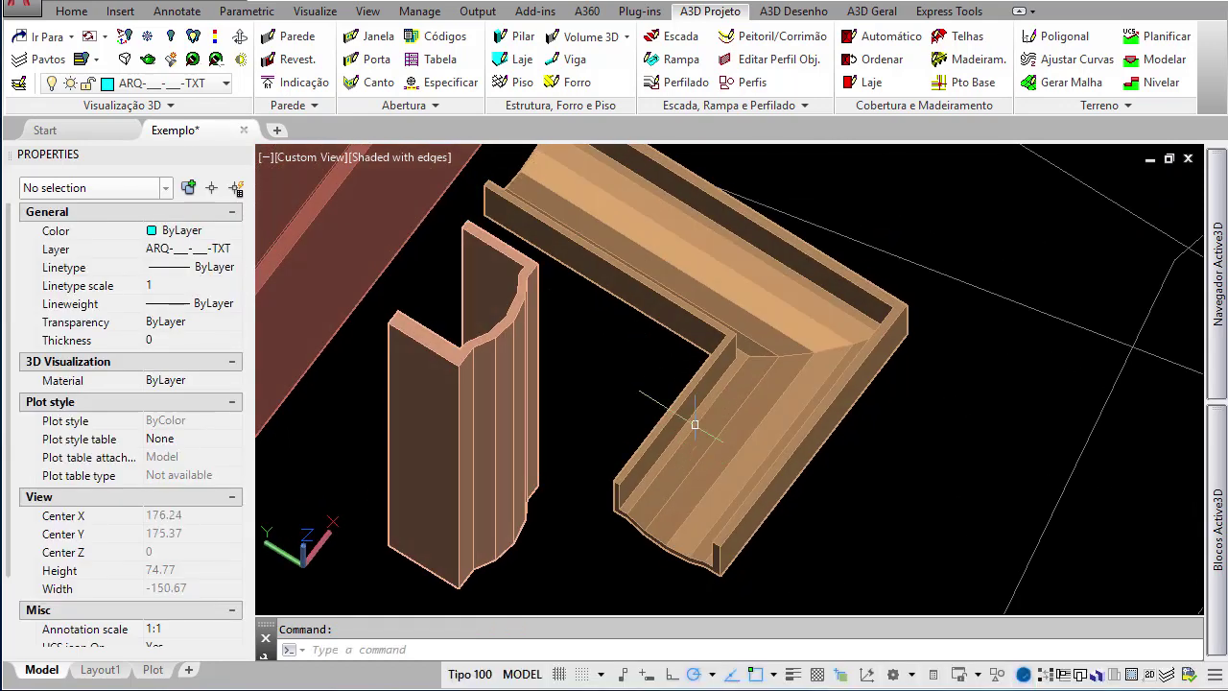
click(692, 413)
key(Escape)
click(485, 333)
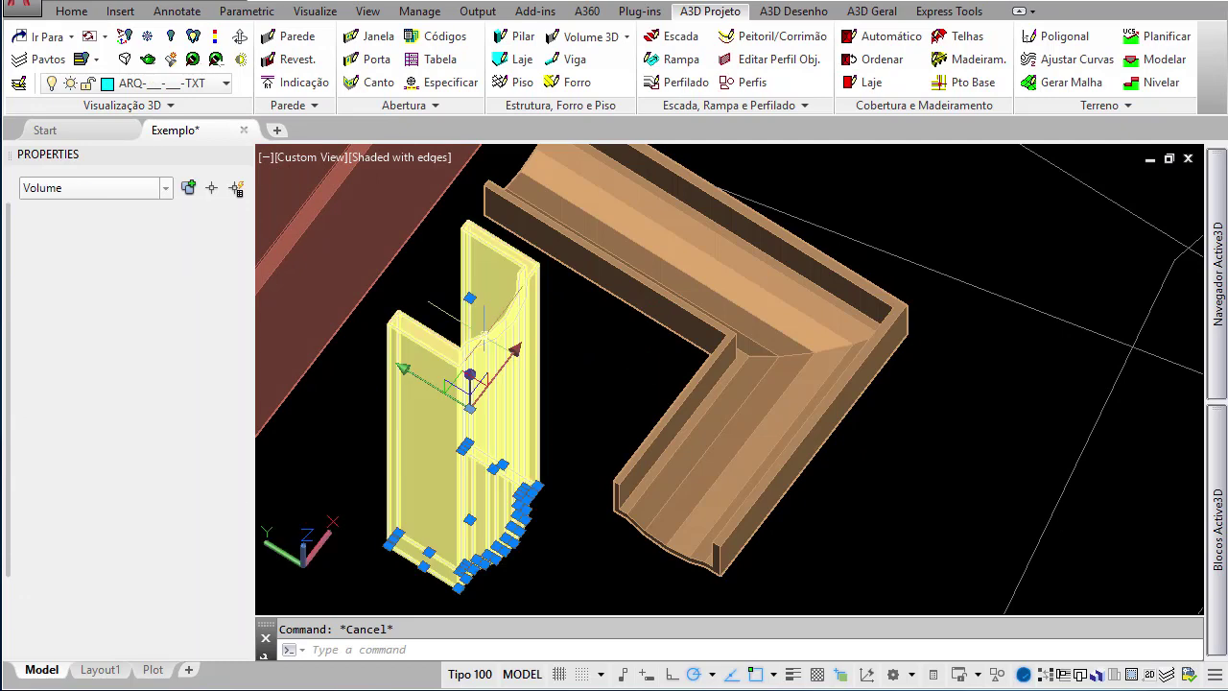
key(Escape)
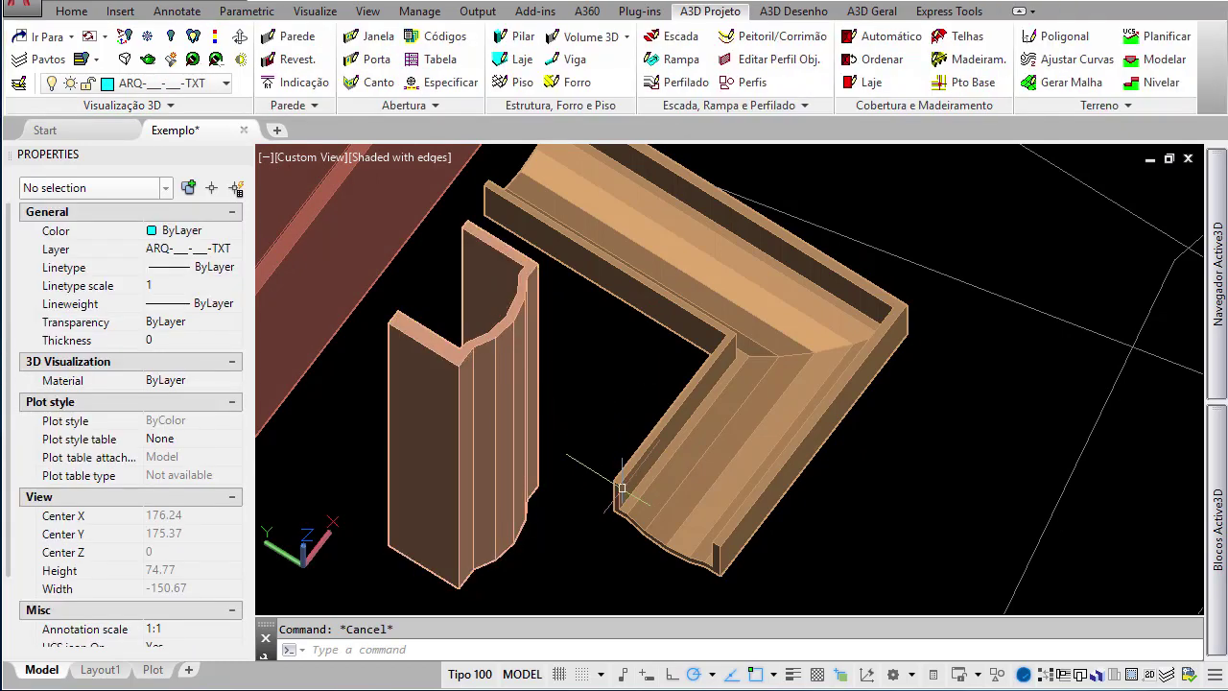
shift+middle_drag(655, 510, 693, 530)
scroll(672, 482, down, 2)
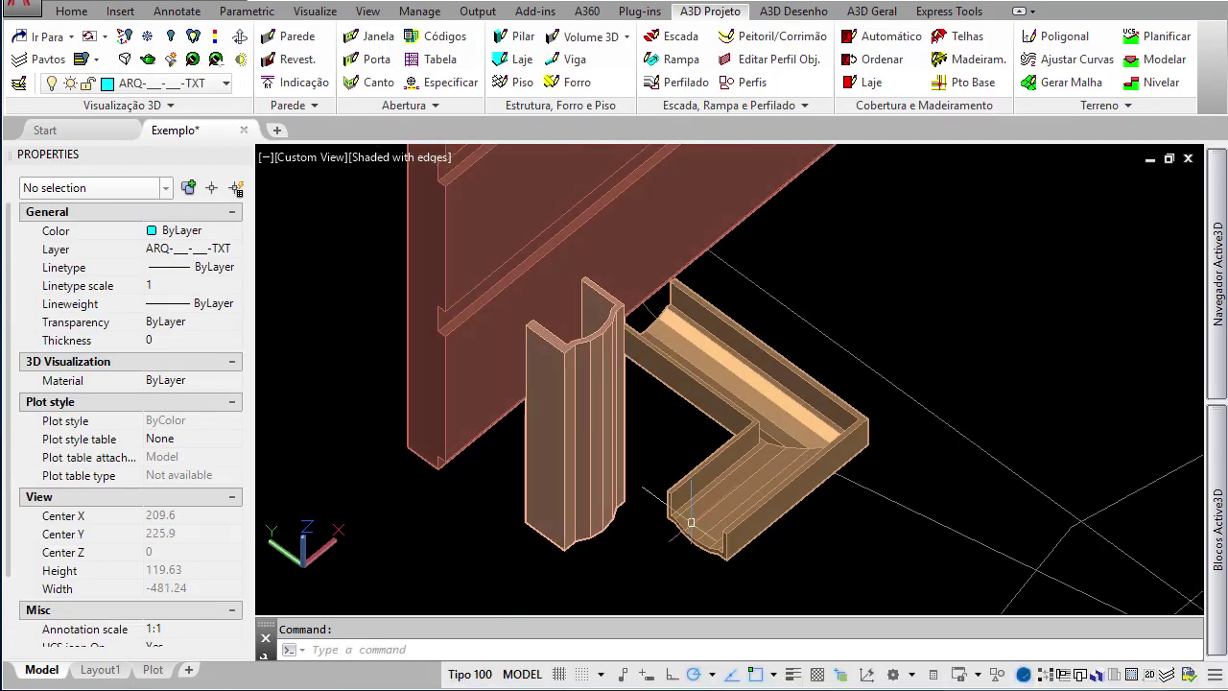
- Check the Perfil property of the vertical volume and locate the Editar Perfil do Objeto command, leaving the volume deselected
click(568, 442)
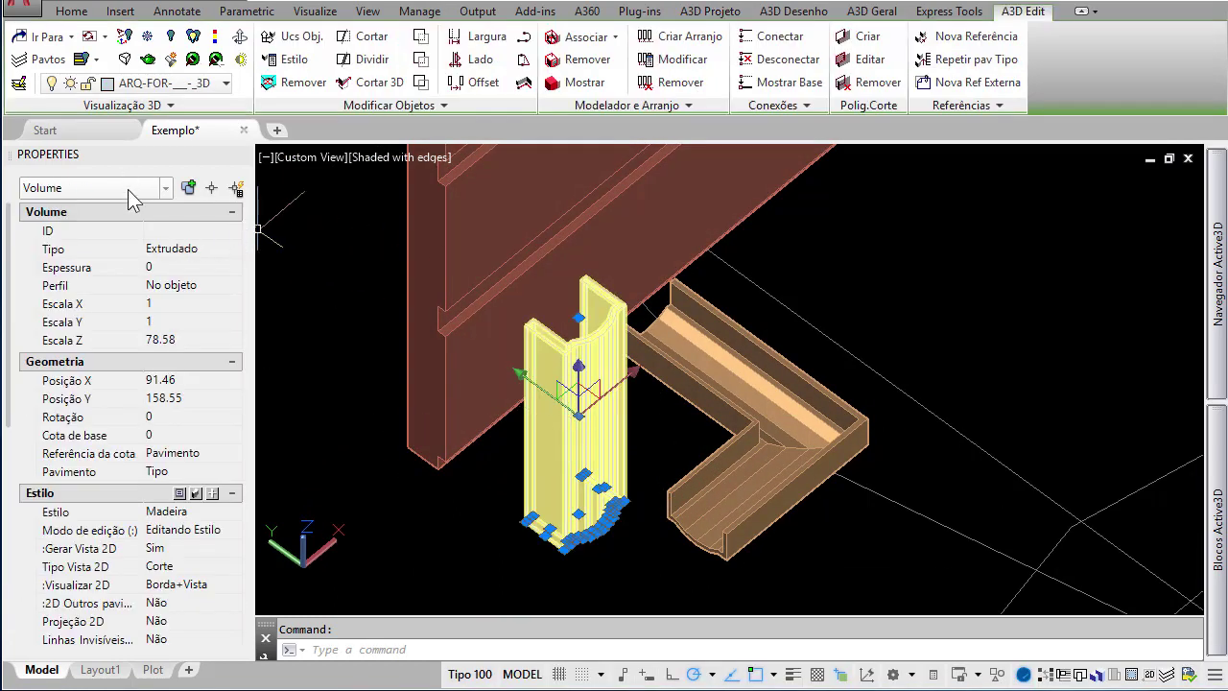
click(128, 189)
click(130, 195)
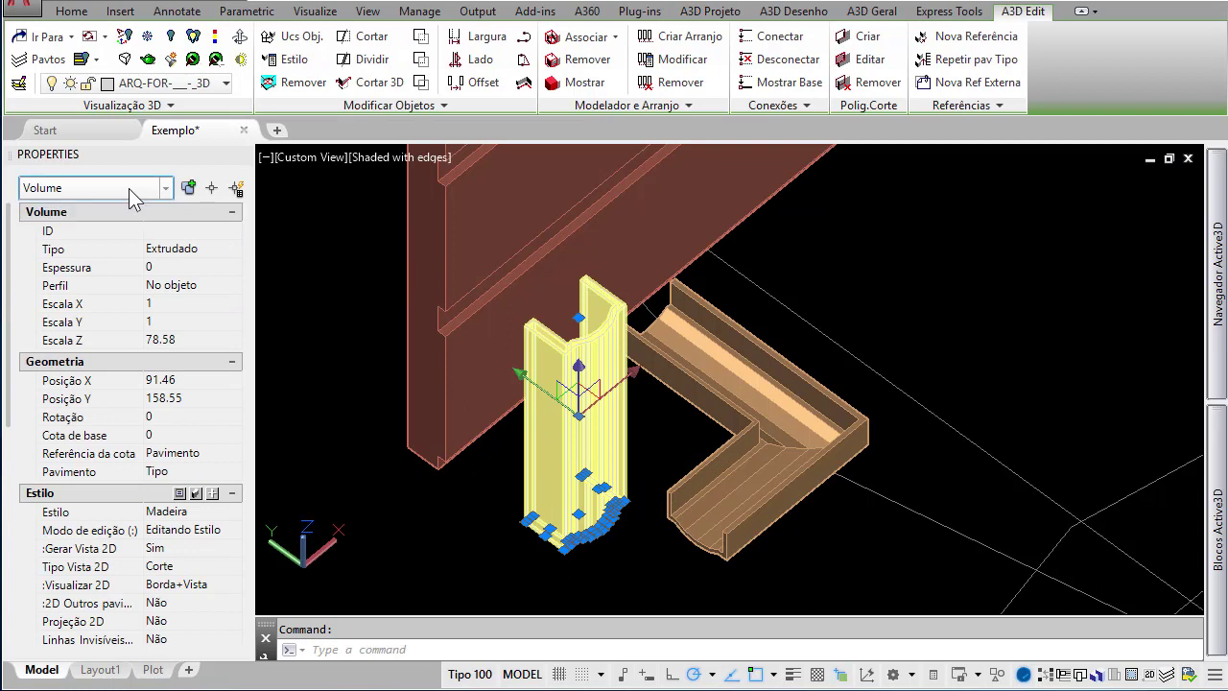
click(492, 108)
key(Escape)
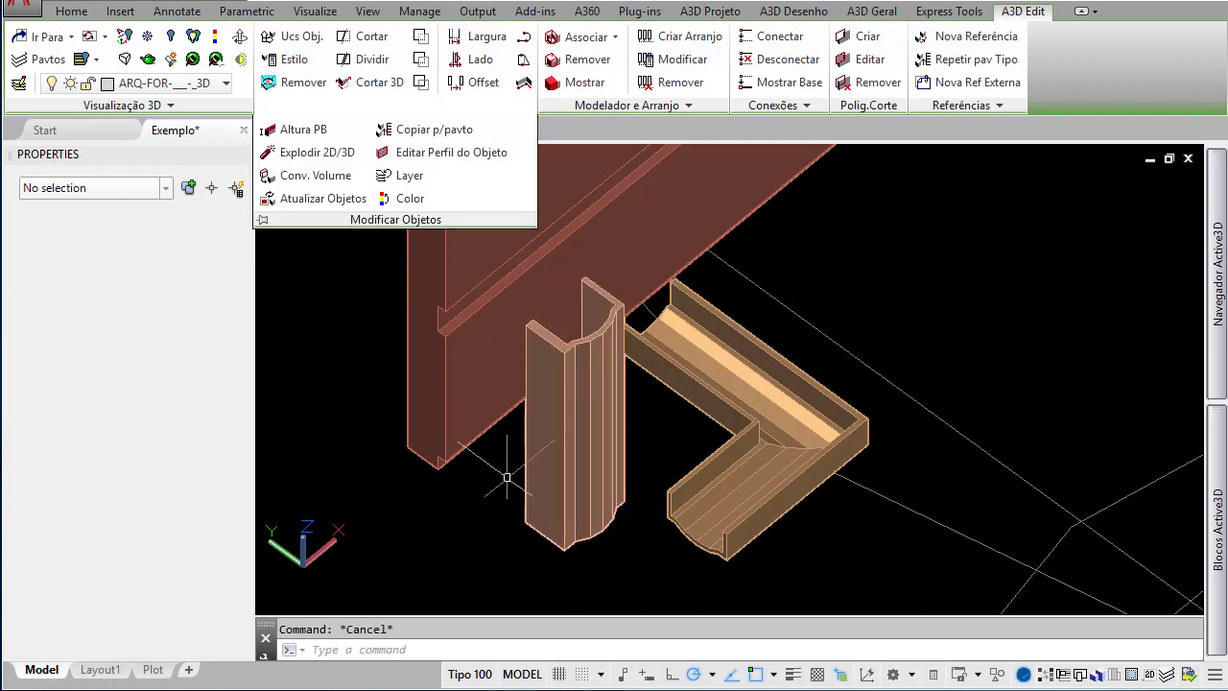
- Examine the vertical volume's cross-section from below and from above, next to the L-shaped gutter
scroll(566, 467, up, 3)
shift+middle_drag(566, 467, 556, 379)
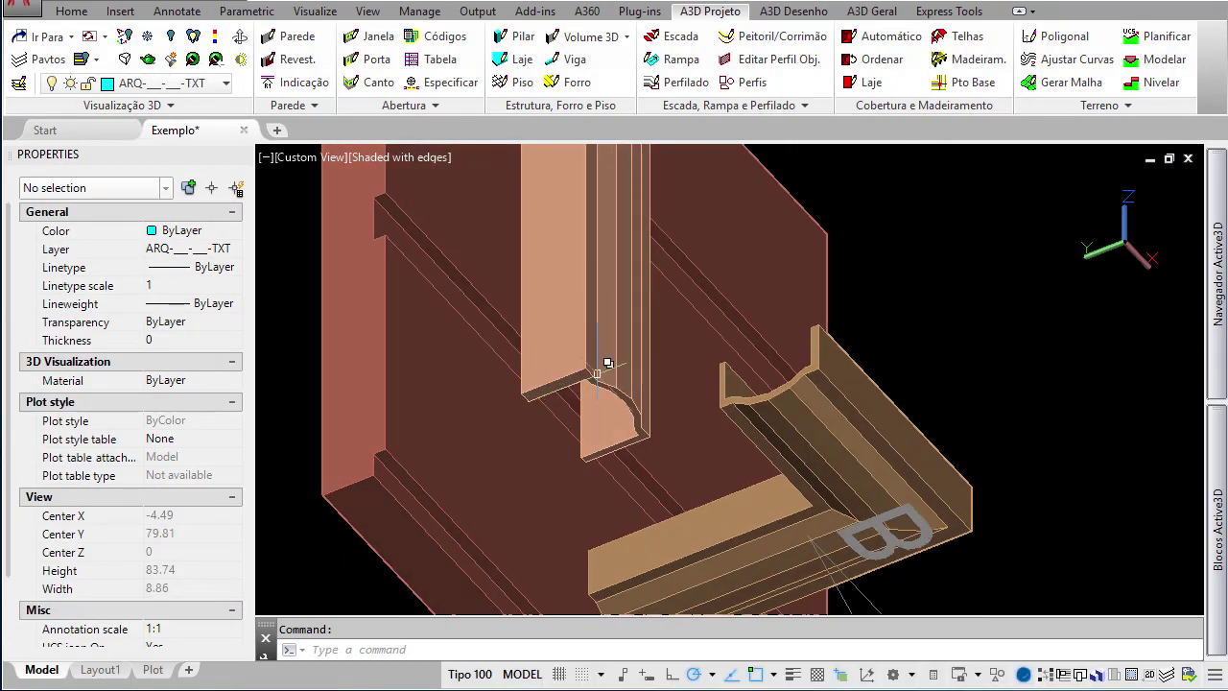
shift+middle_drag(598, 323, 581, 432)
scroll(581, 432, down, 4)
scroll(588, 429, up, 3)
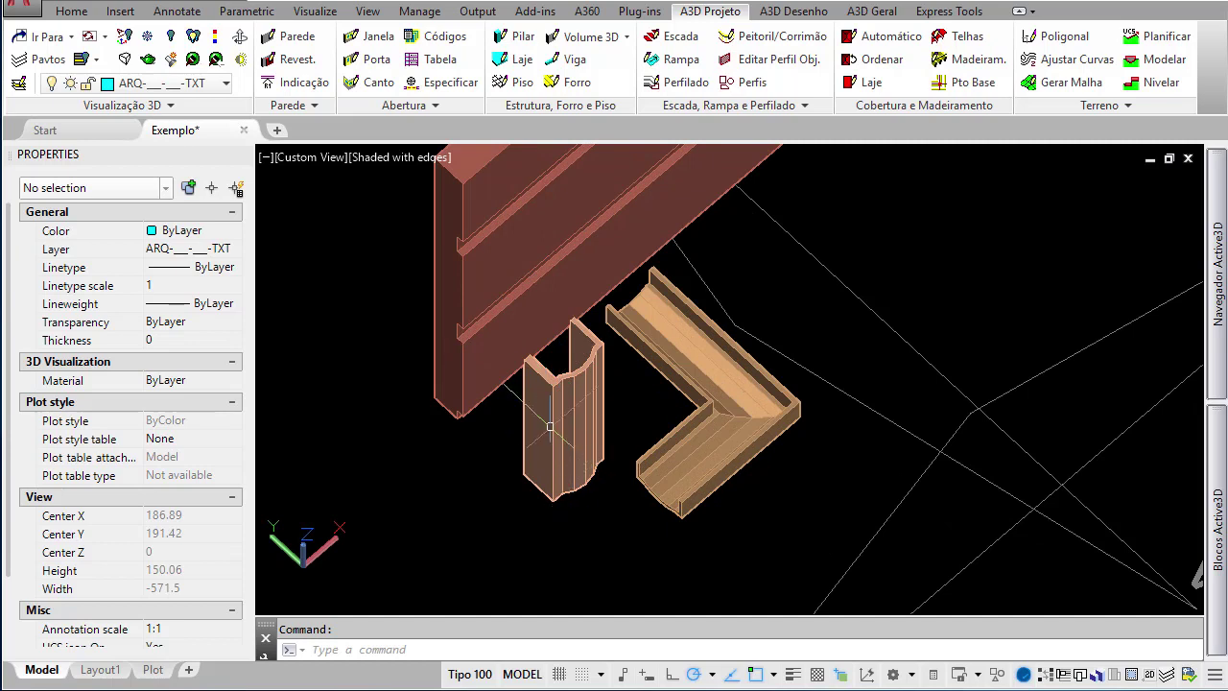
mouse_move(578, 433)
middle_down()
mouse_move(541, 488)
mouse_move(568, 415)
middle_up()
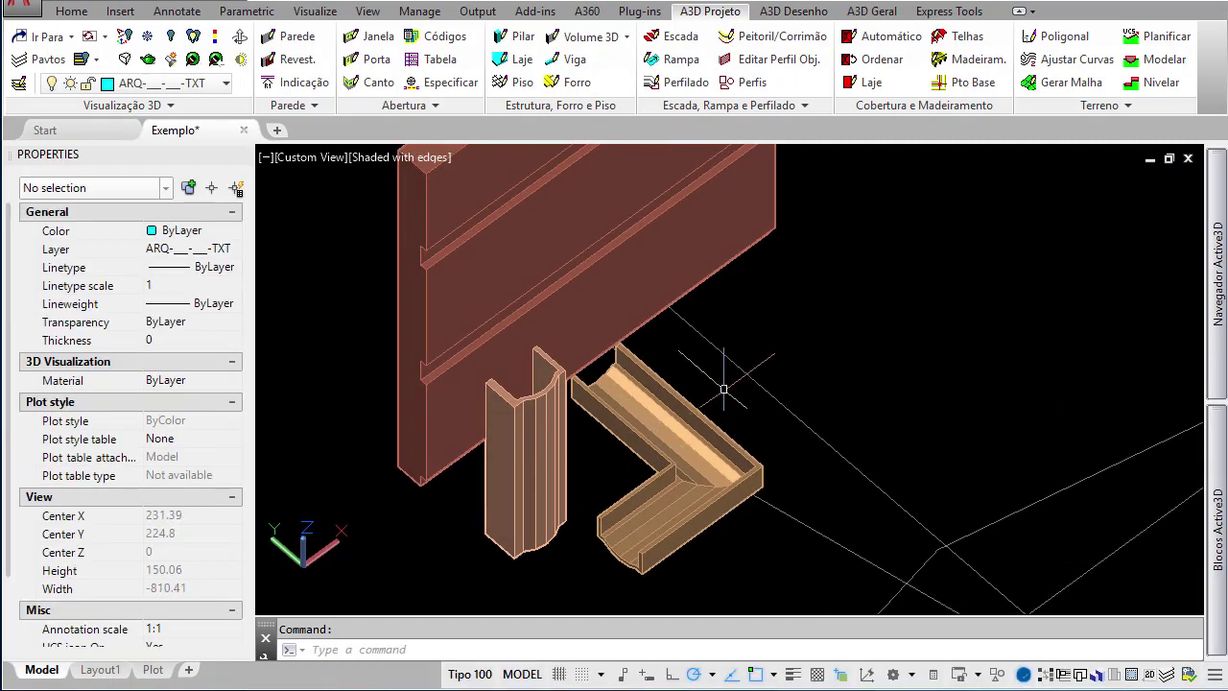
- Select the grooved wall and check which profile its Perfil property uses
scroll(680, 401, down, 3)
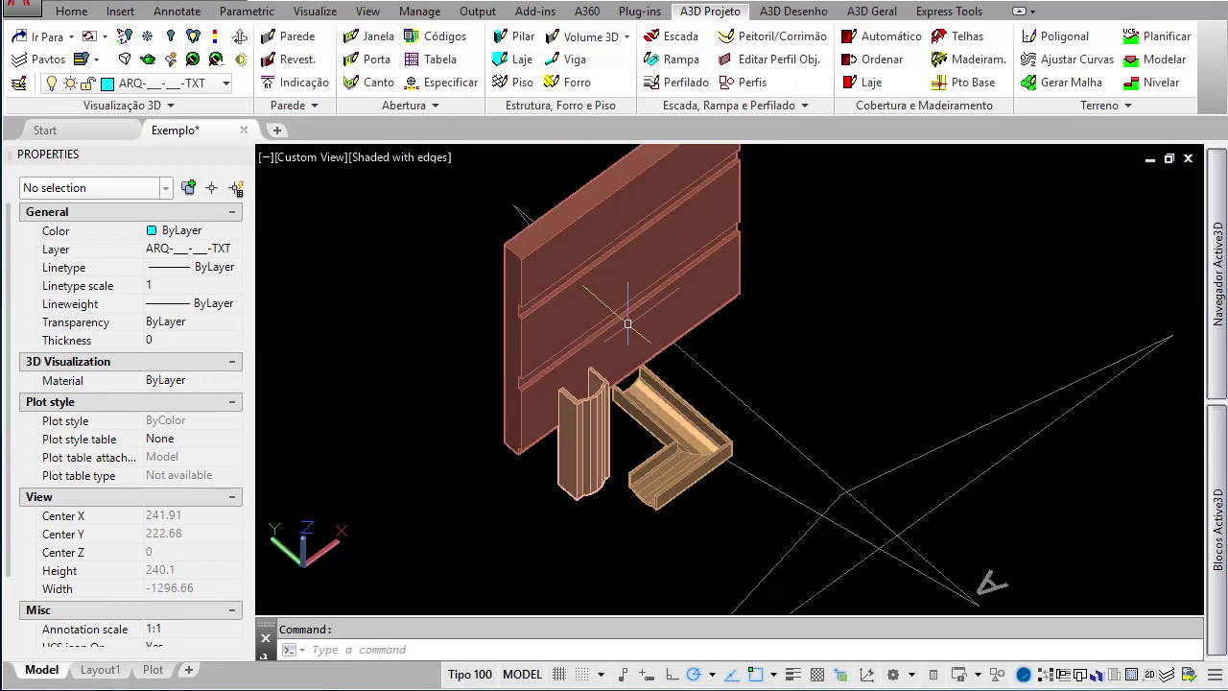
scroll(556, 374, up, 2)
shift+middle_drag(552, 380, 502, 375)
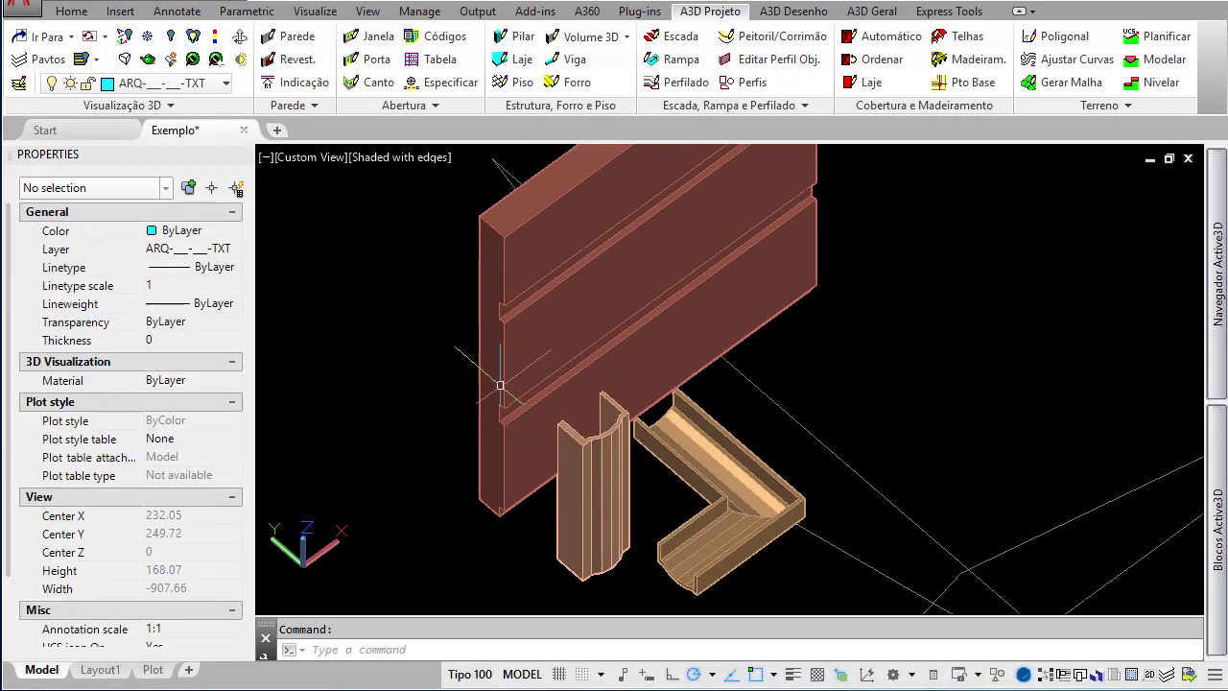
click(501, 382)
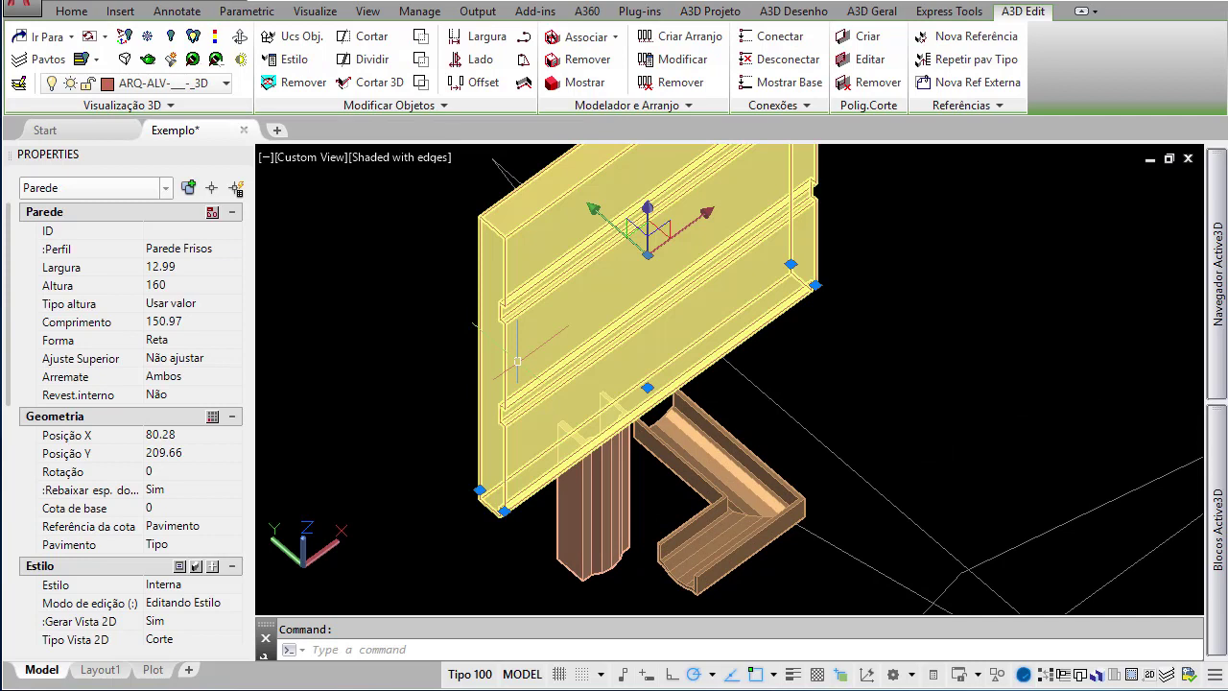
click(104, 249)
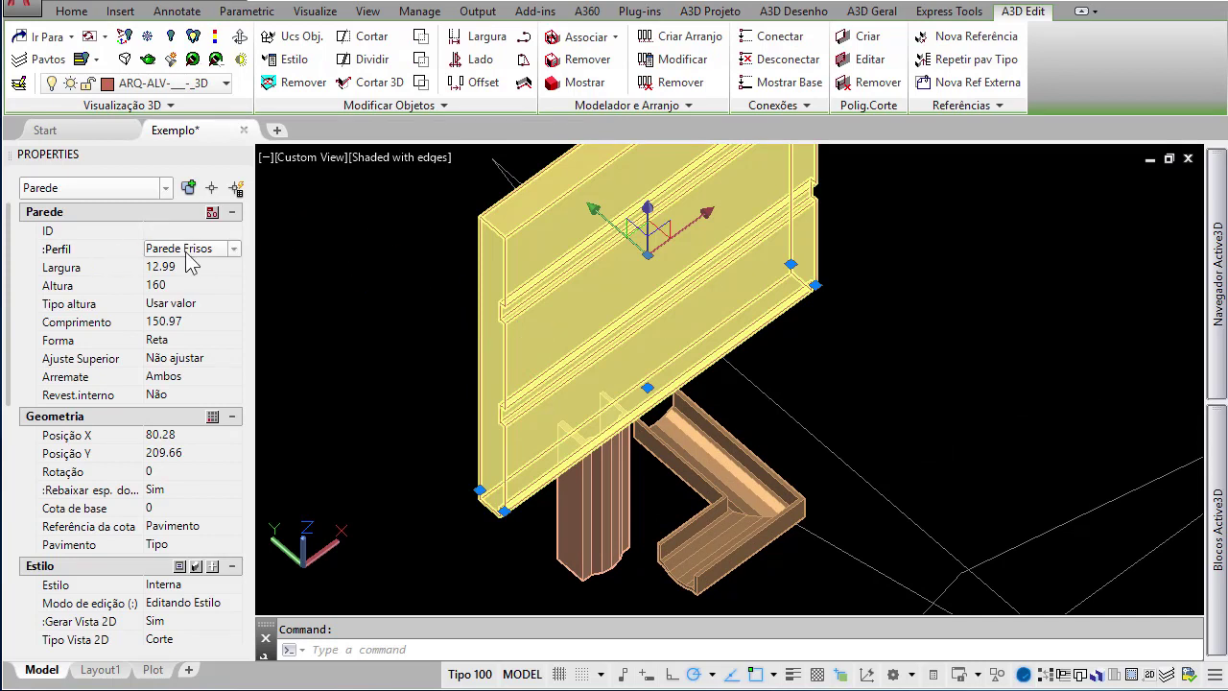
click(234, 250)
click(234, 250)
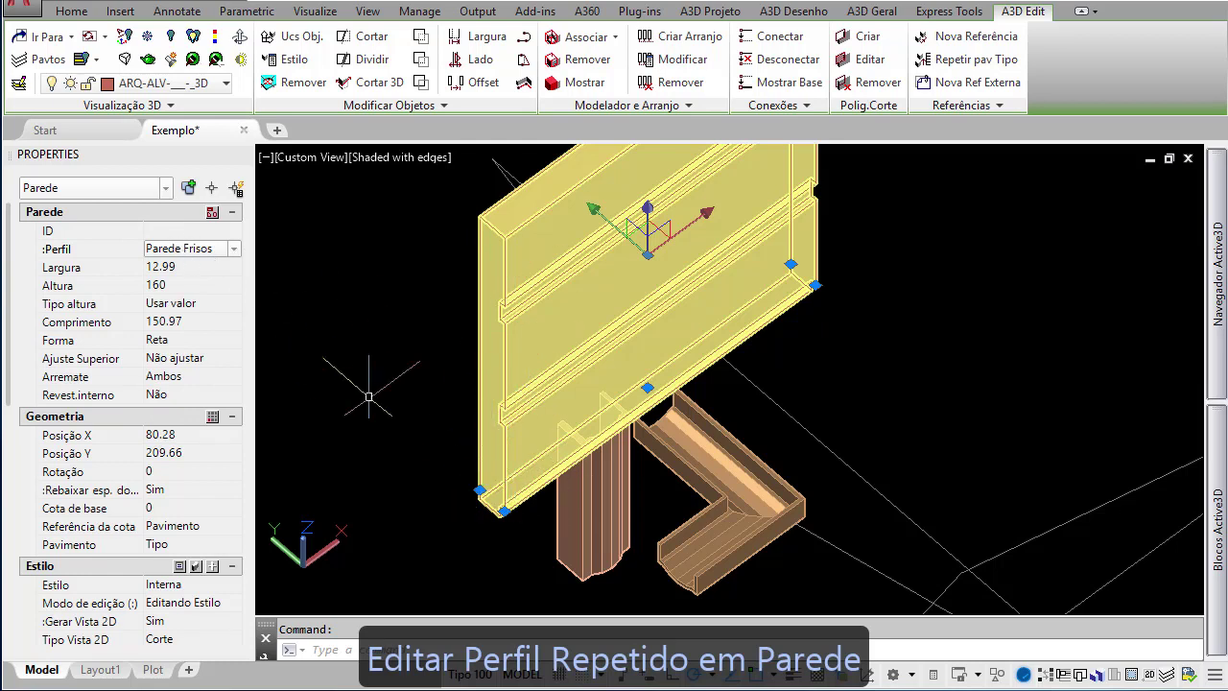
- Inspect the grooved wall's lower end, deselect it, and review the Parede Frisos profile among the existing profiles
scroll(503, 477, up, 2)
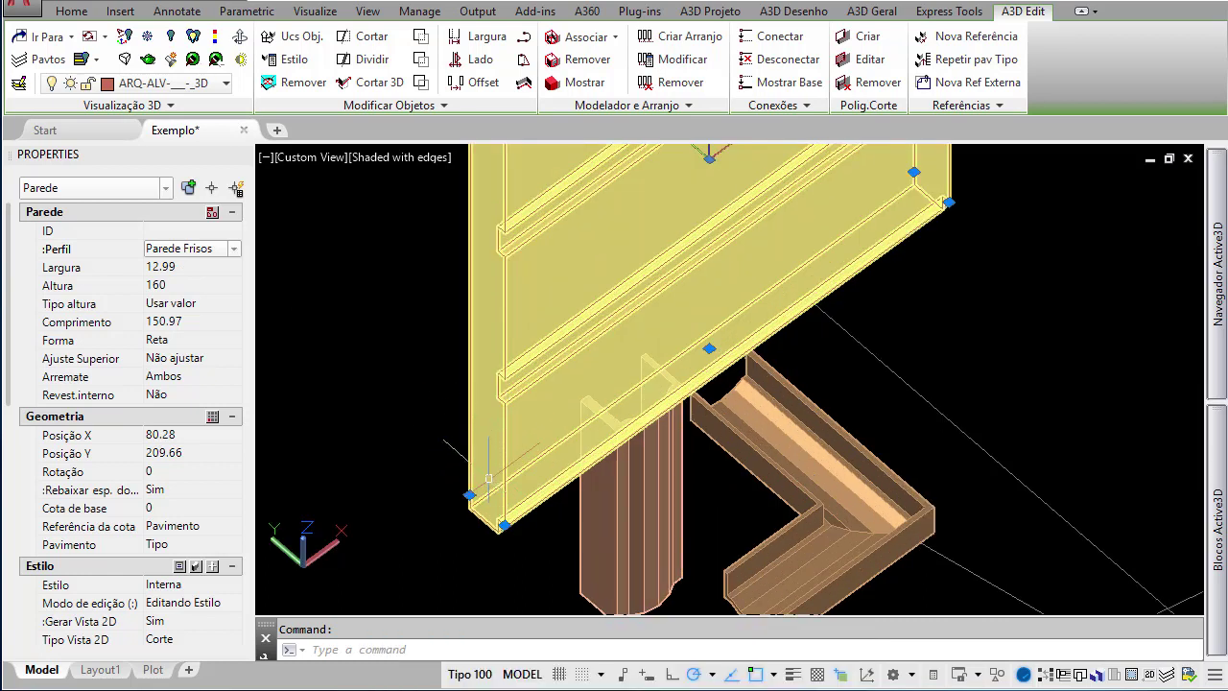
scroll(489, 477, down, 2)
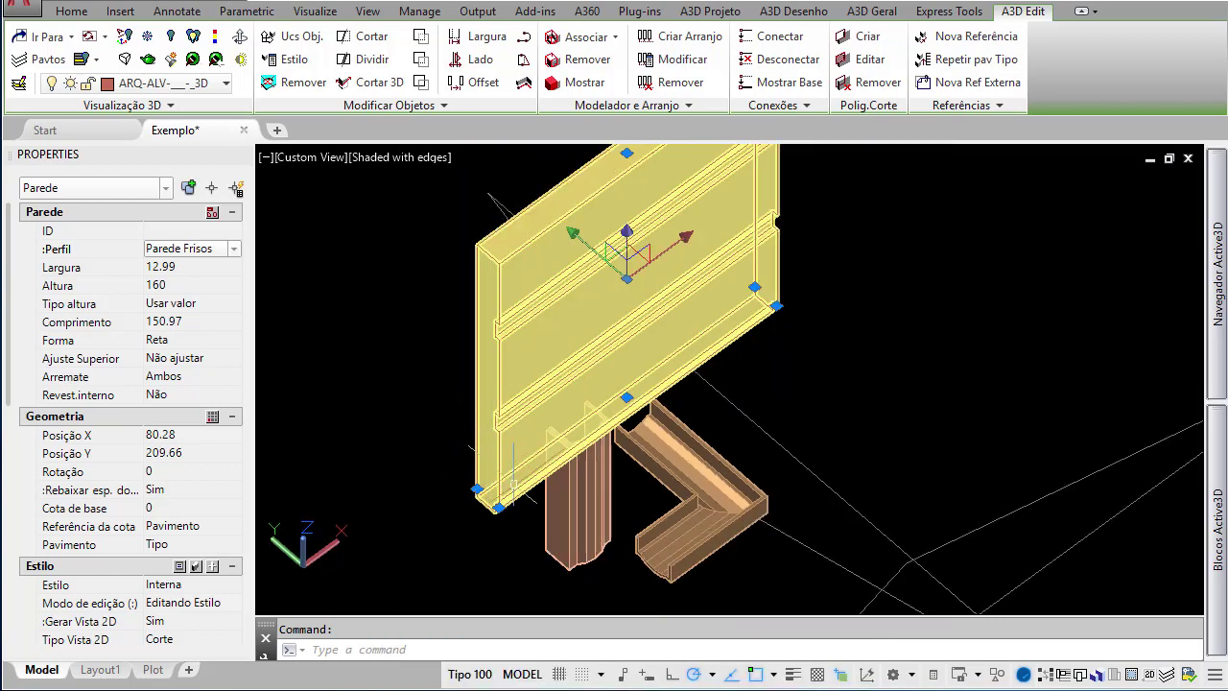
key(Escape)
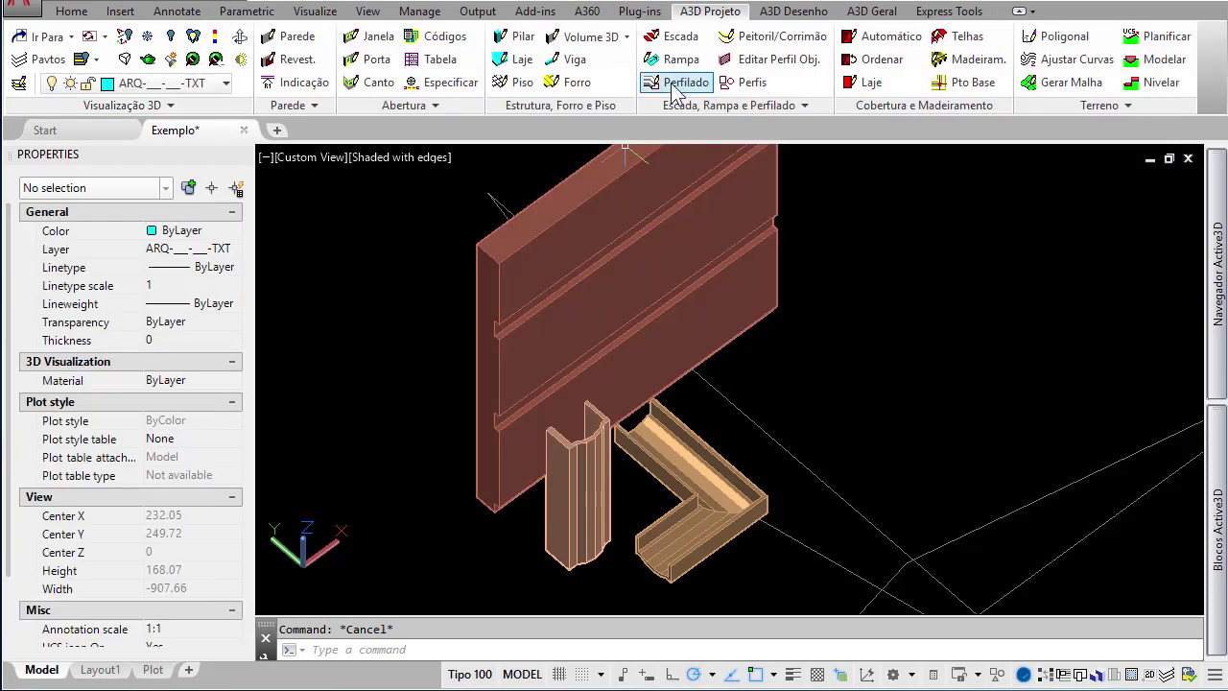
click(749, 83)
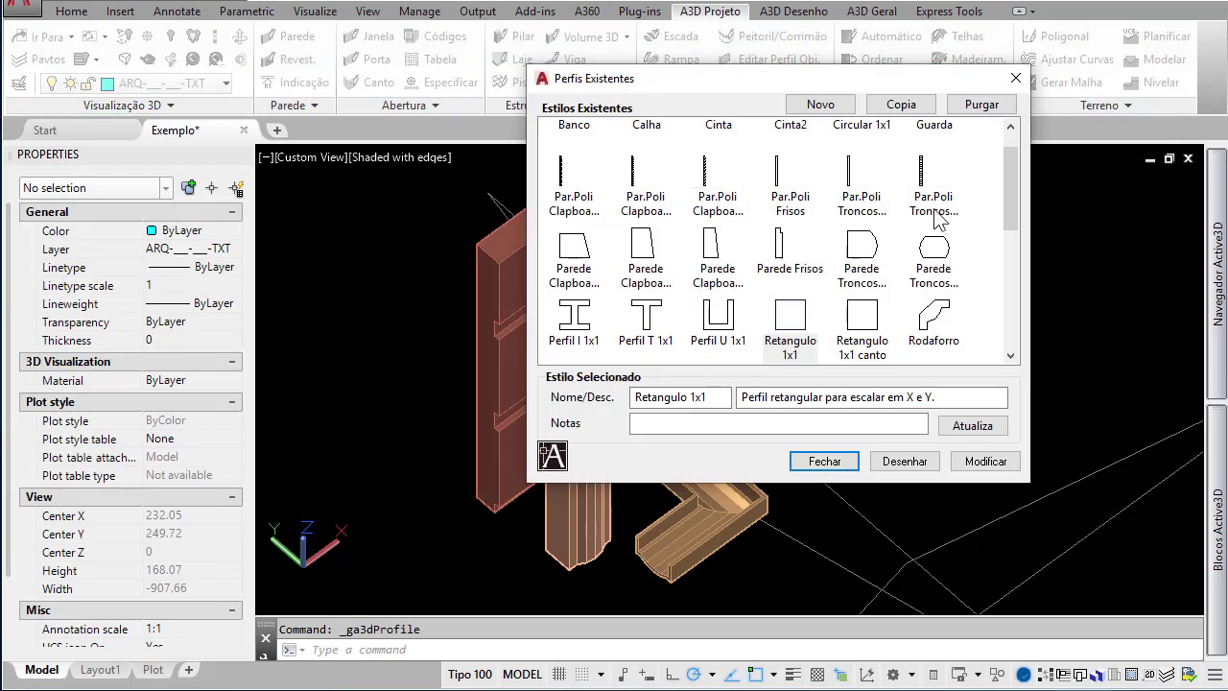
click(824, 461)
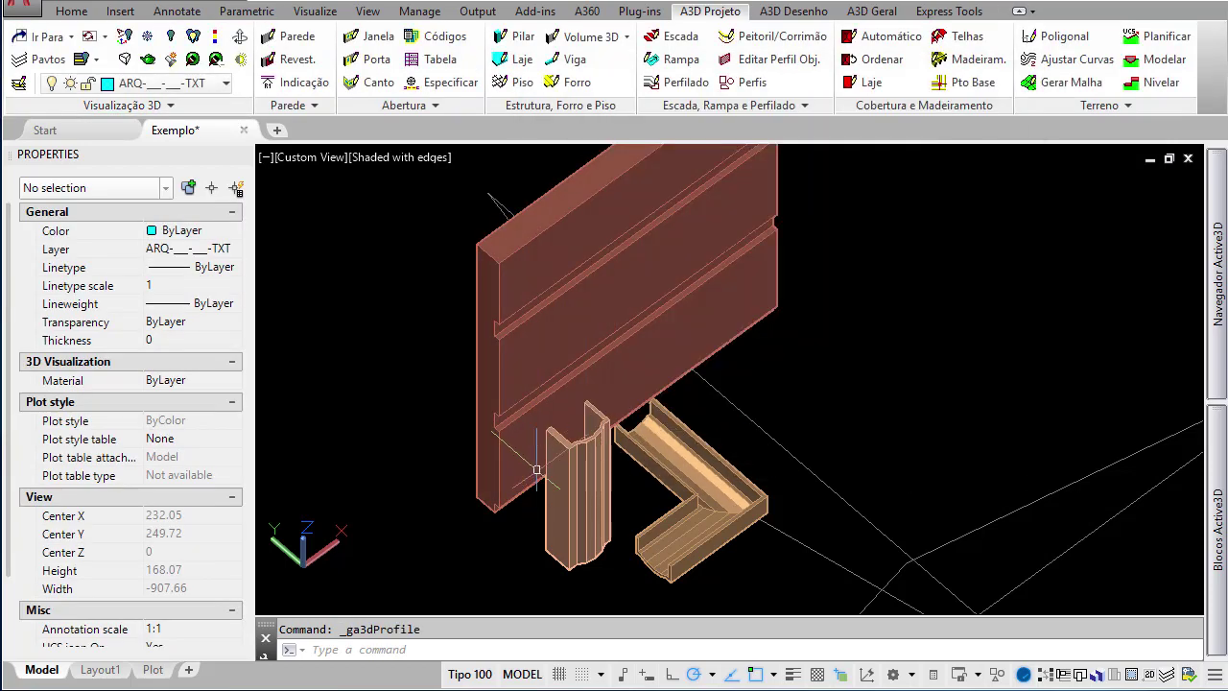
- Start Editar Perfil do Objeto on the grooved wall to draw its profile polygon, acknowledging the notice
click(526, 459)
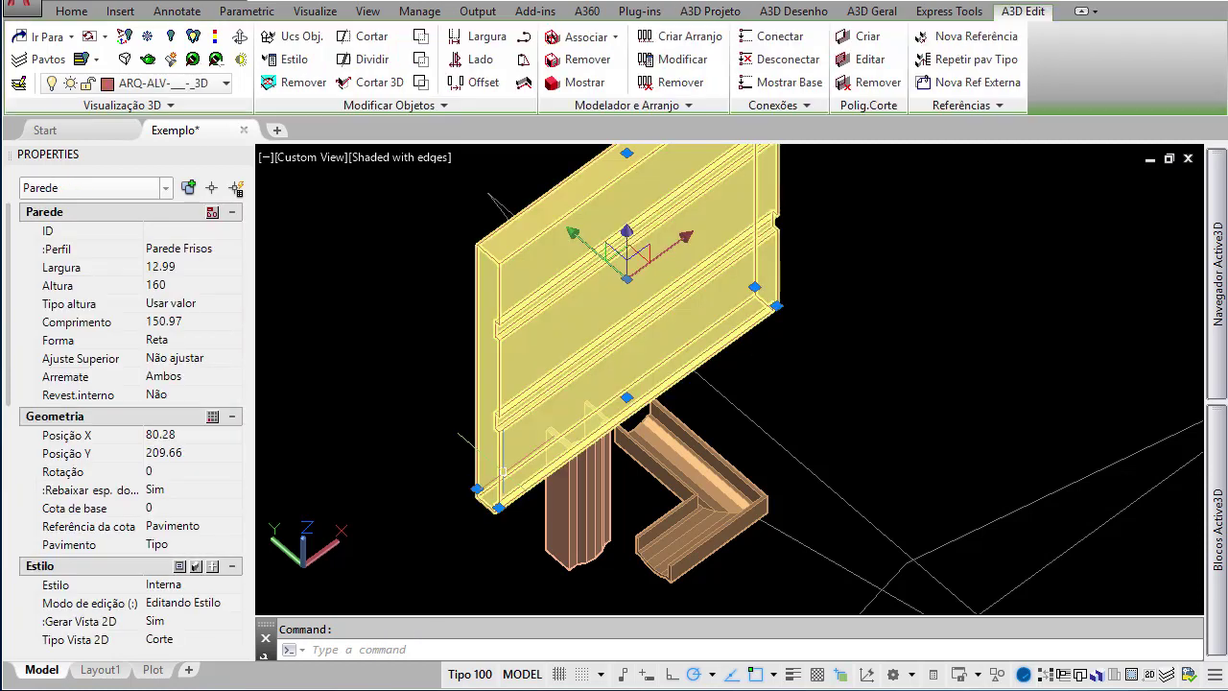
click(434, 107)
click(437, 156)
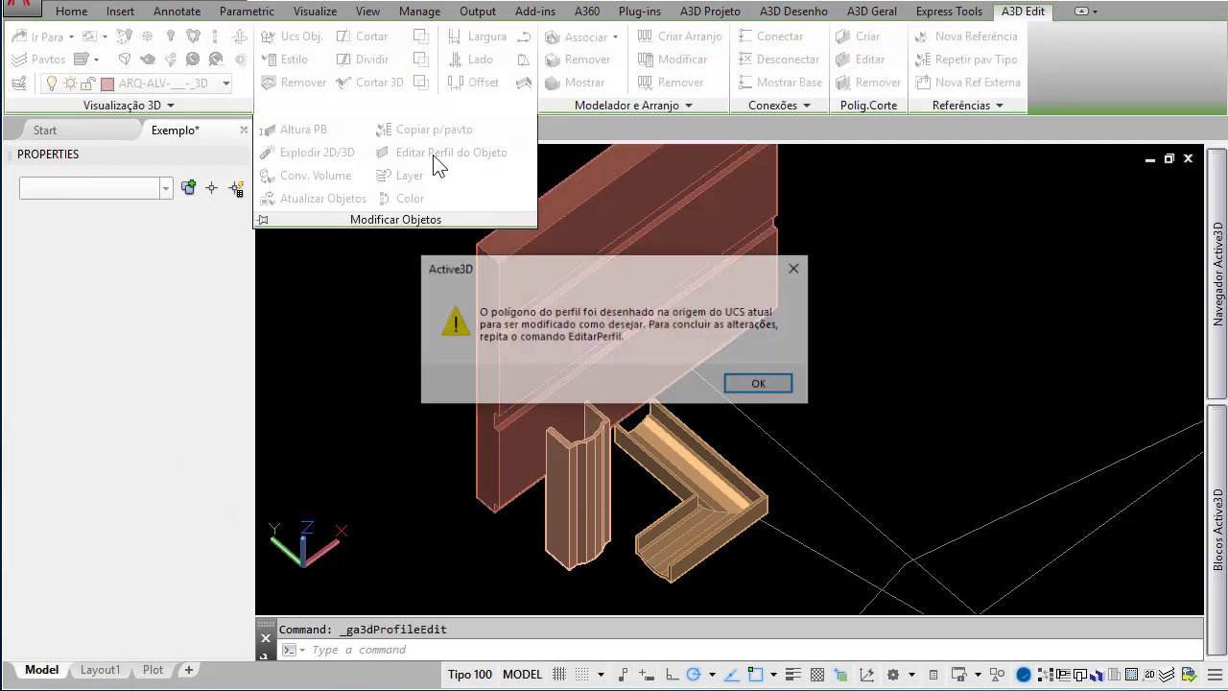
click(761, 385)
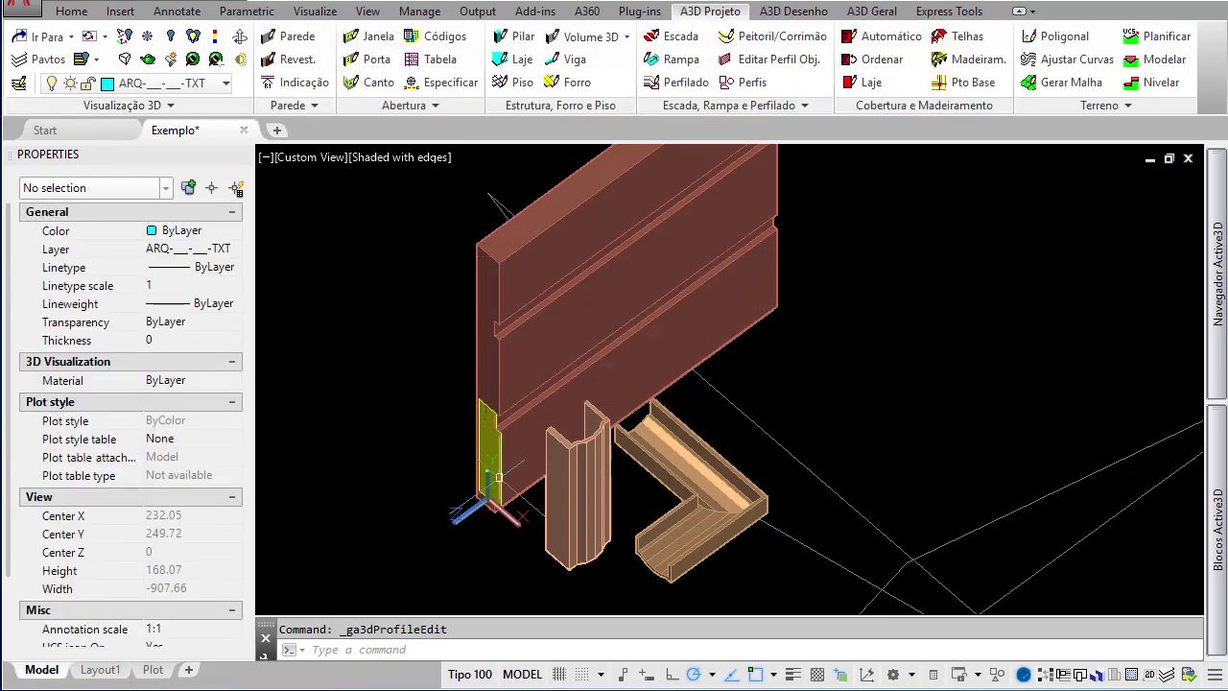
- Select the Poligonal de Área at the wall's end and stretch its upper edge and step edge downward together
scroll(501, 450, up, 3)
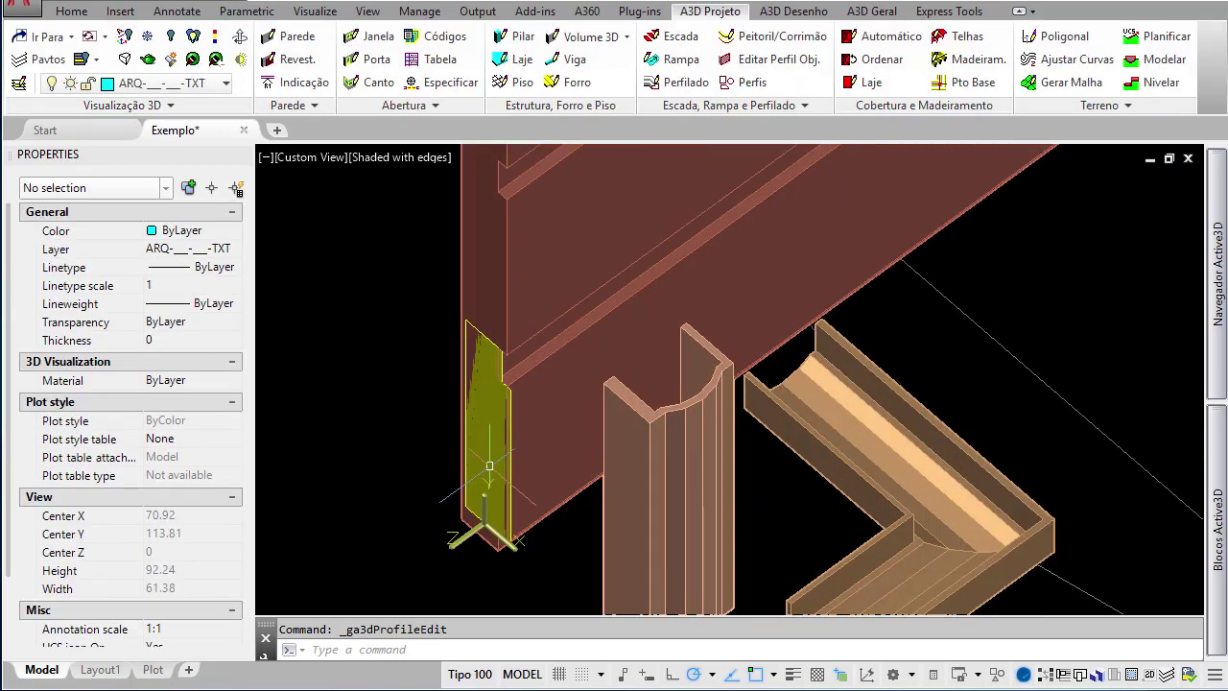
scroll(494, 461, up, 3)
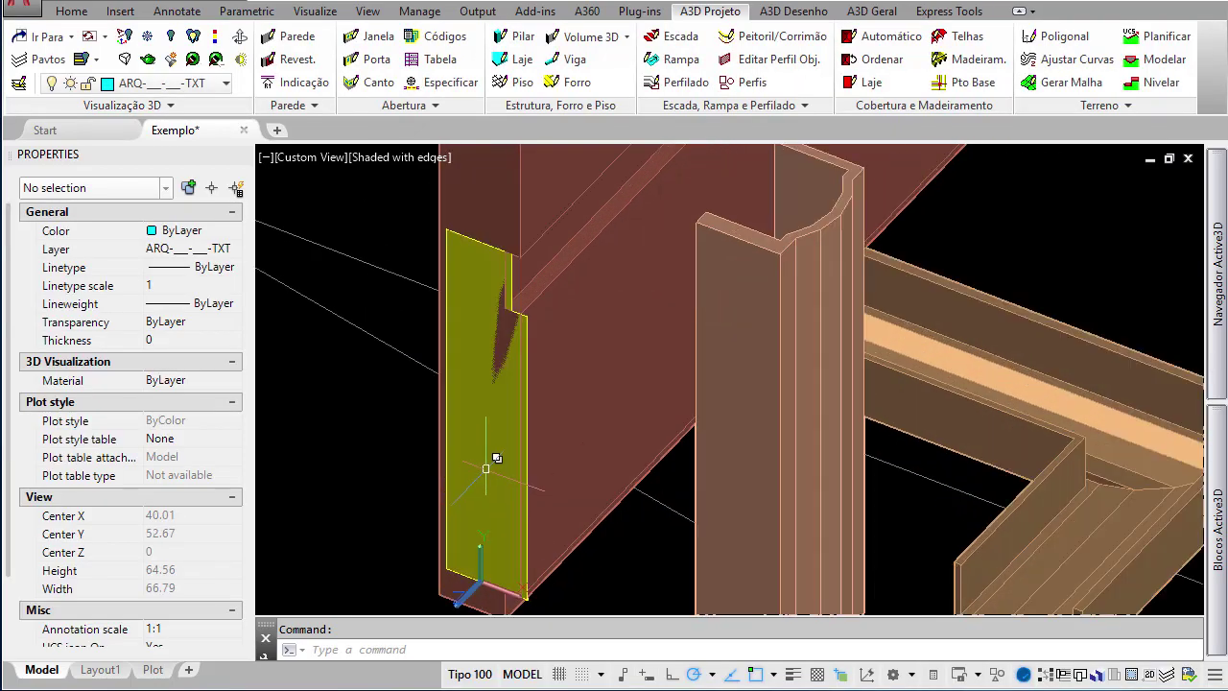
click(502, 472)
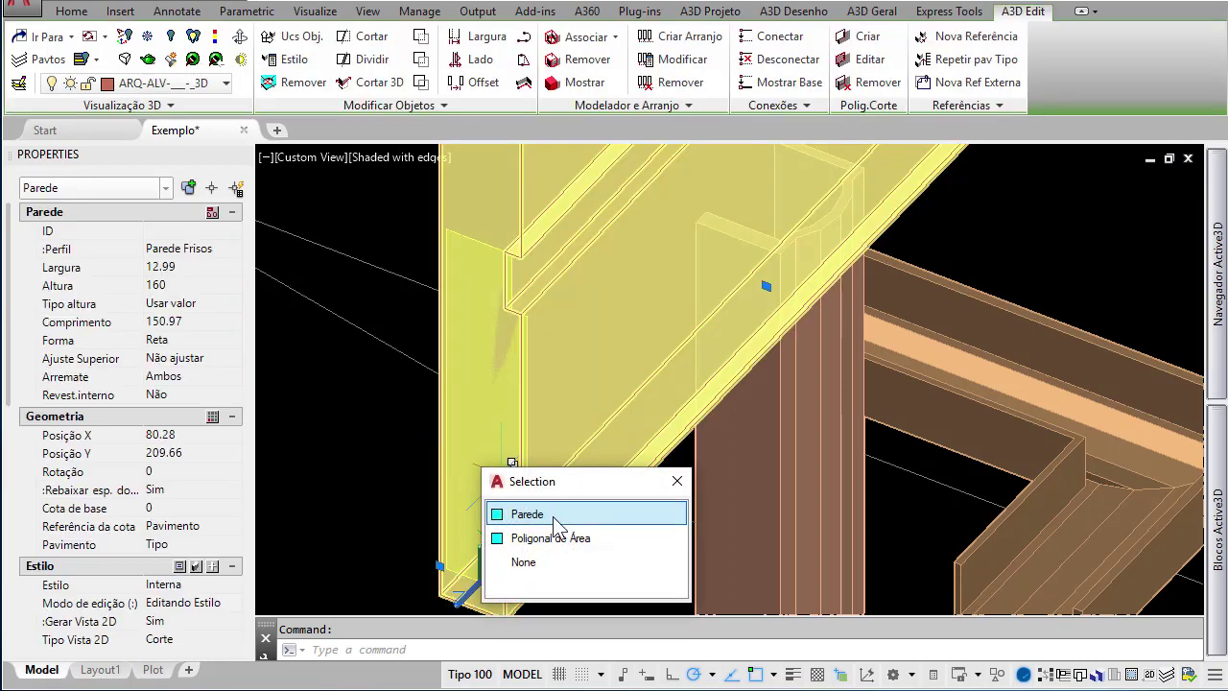
click(551, 538)
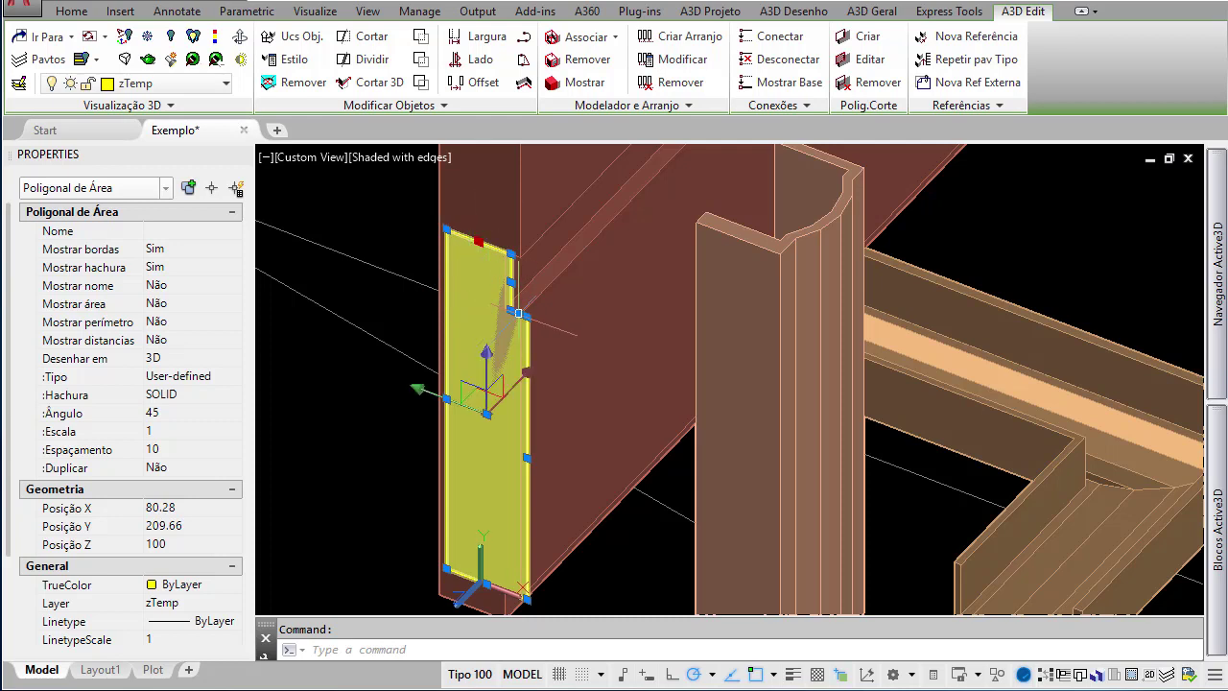
click(480, 240)
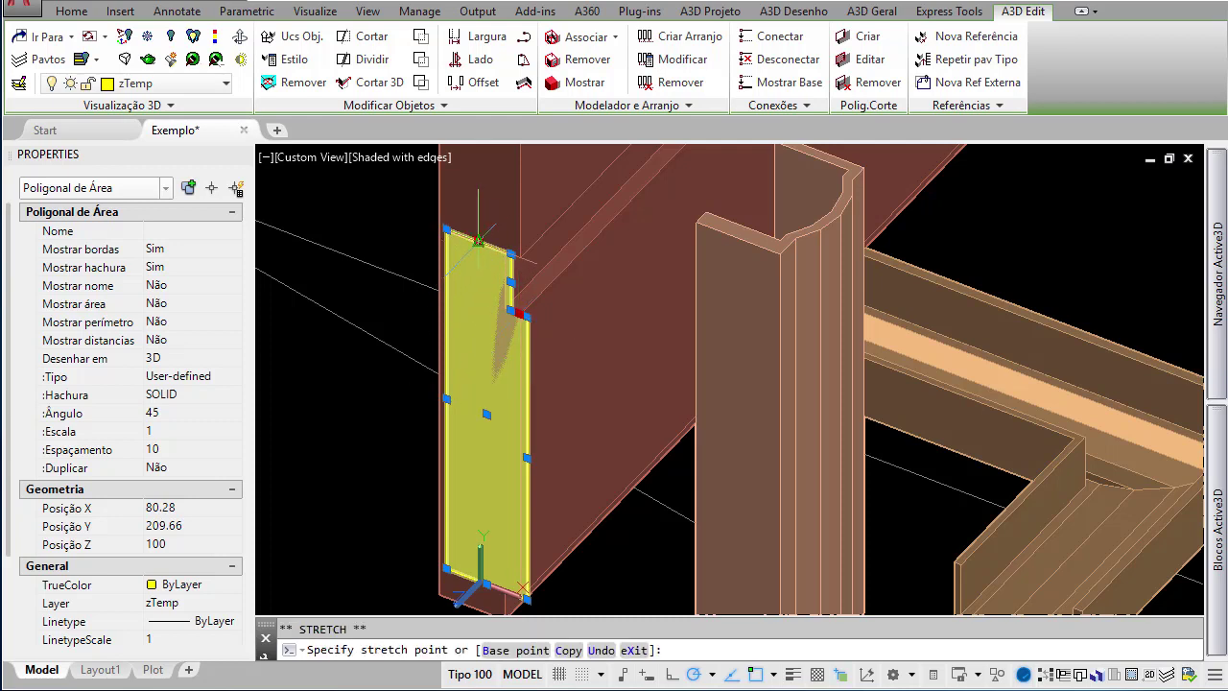
click(486, 414)
scroll(489, 427, up, 2)
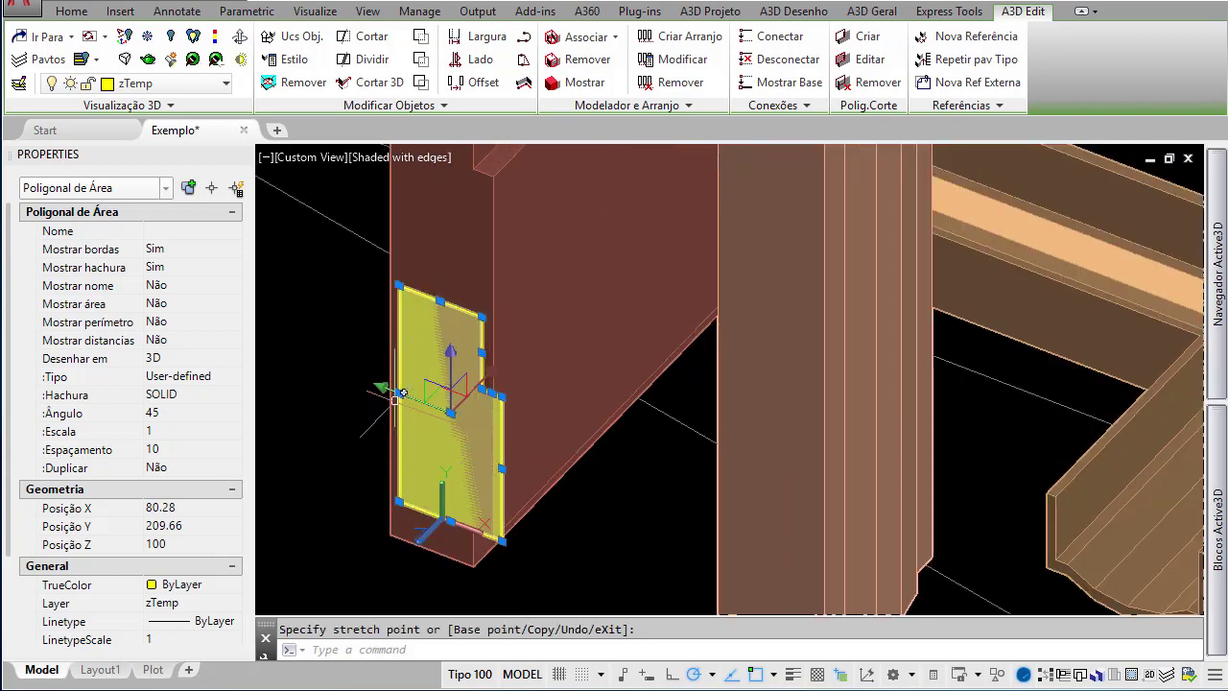
- Stretch the profile polygon's back edge inward by about 2.7 along the X axis to make the profile thinner
click(400, 394)
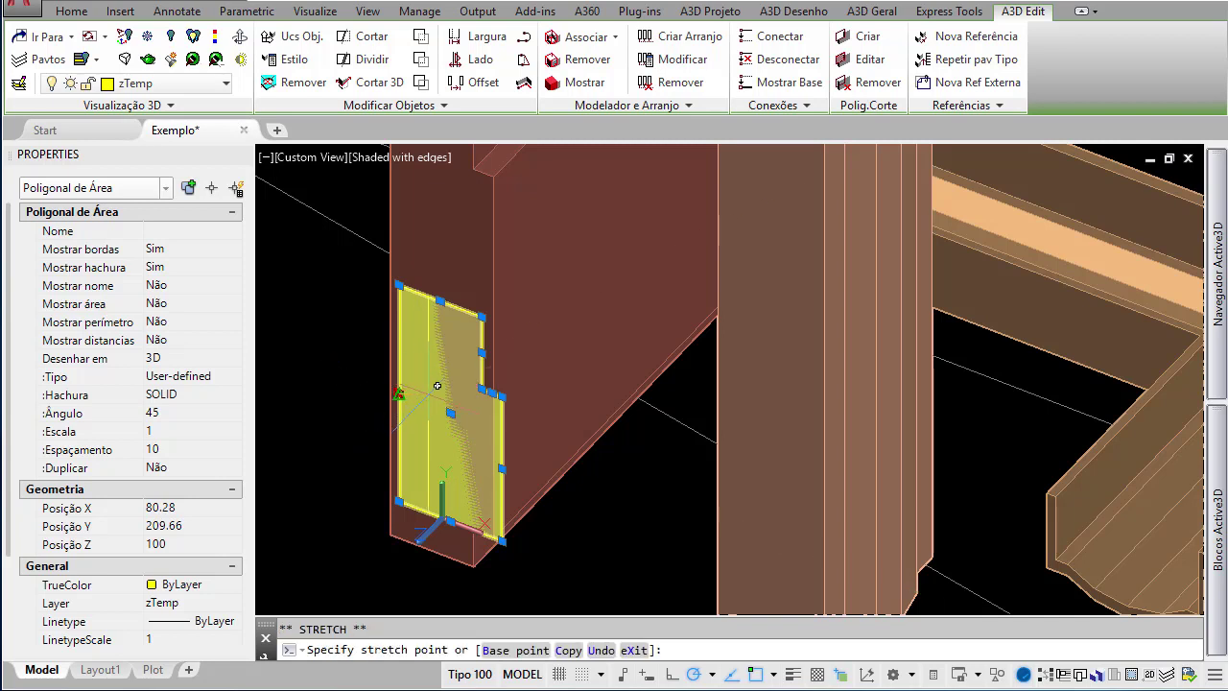
key(Escape)
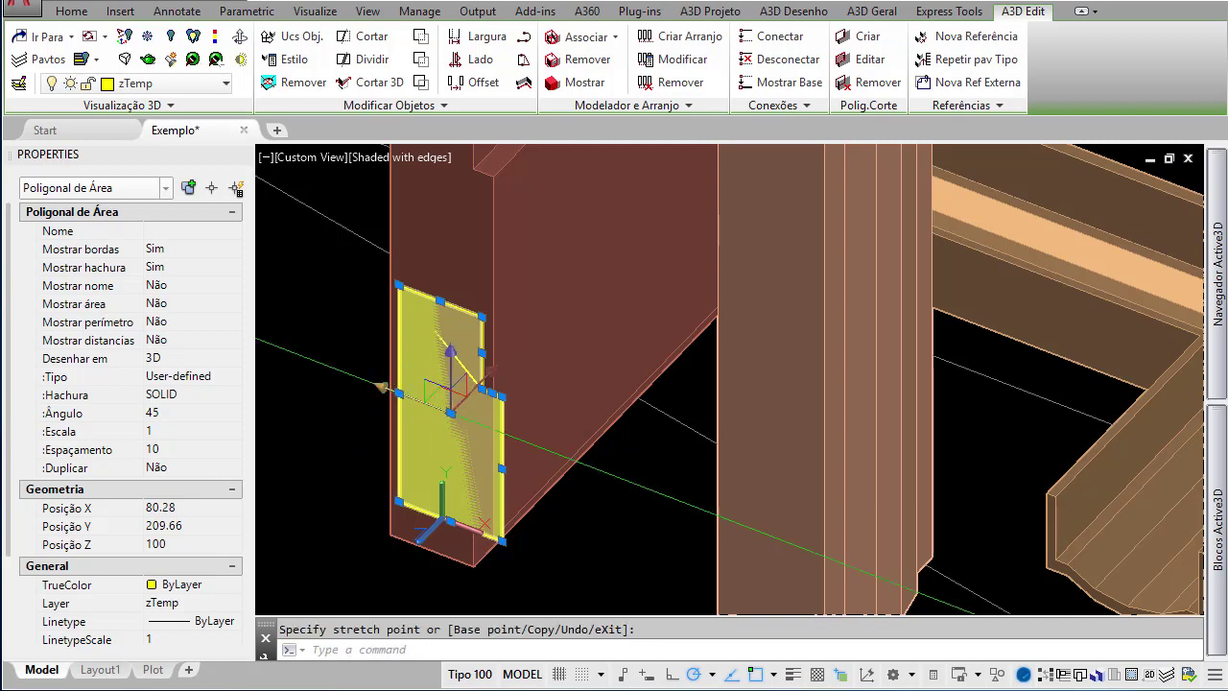
click(400, 393)
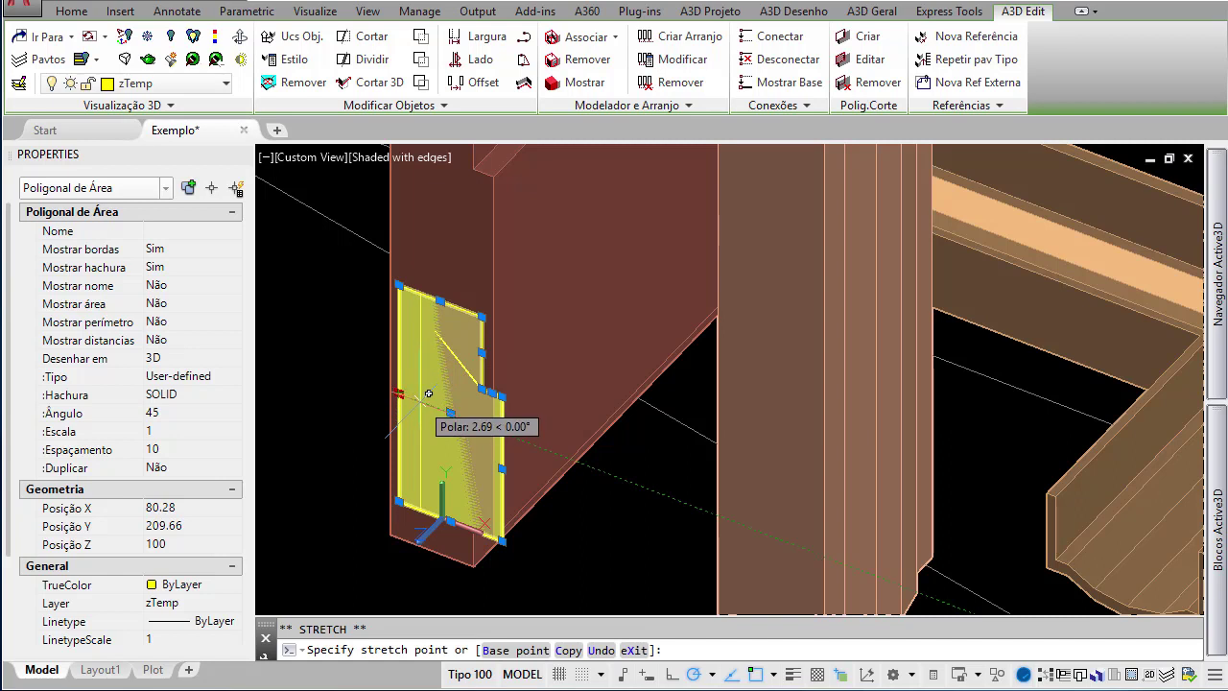
click(420, 397)
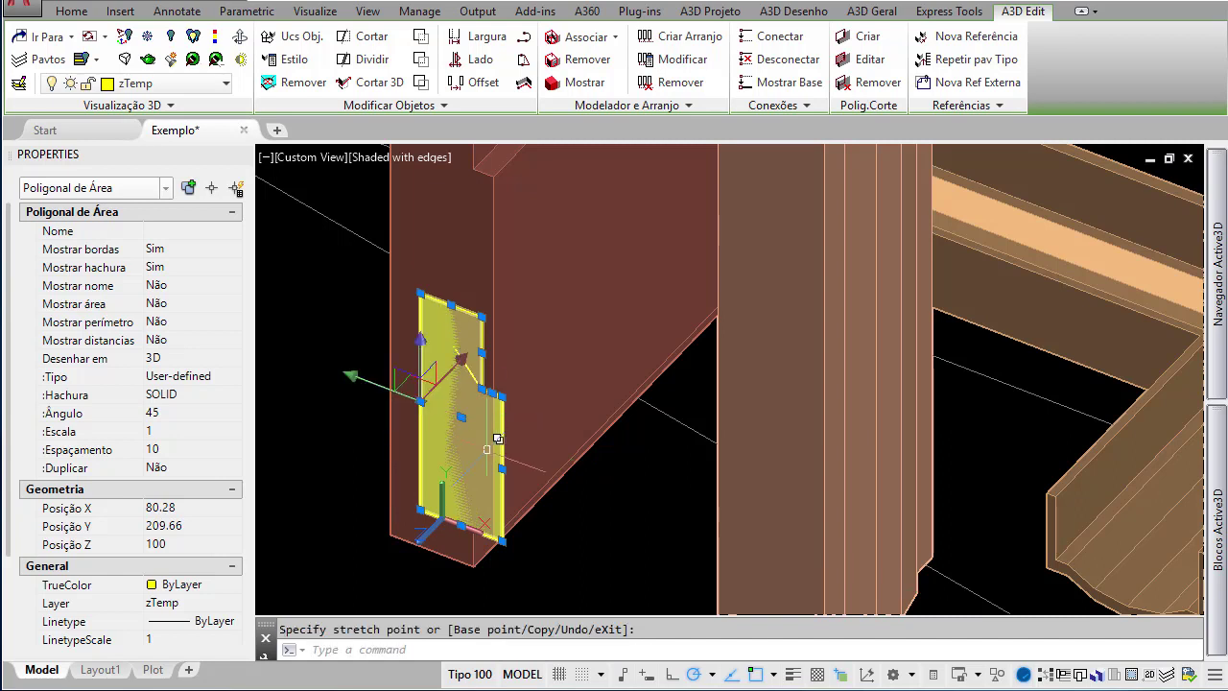
- Conclude the Parede Frisos changes with Editar Perfil do Objeto, accepting the UCS as the profile's reference point
click(447, 106)
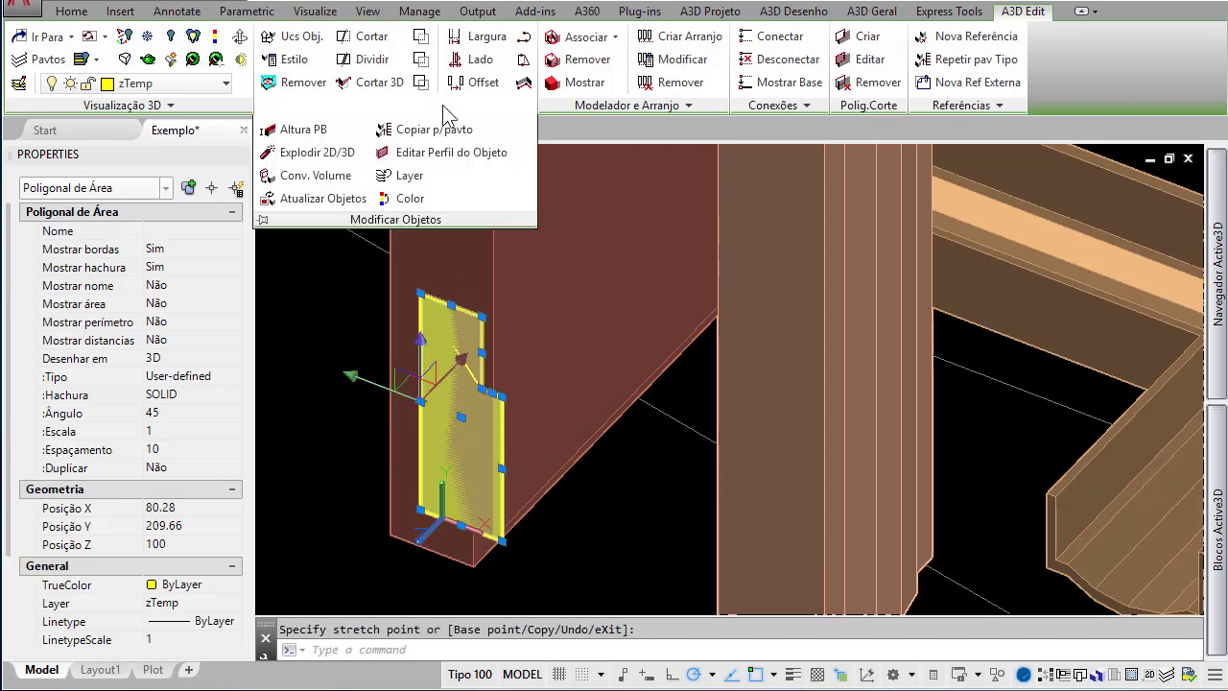
click(447, 154)
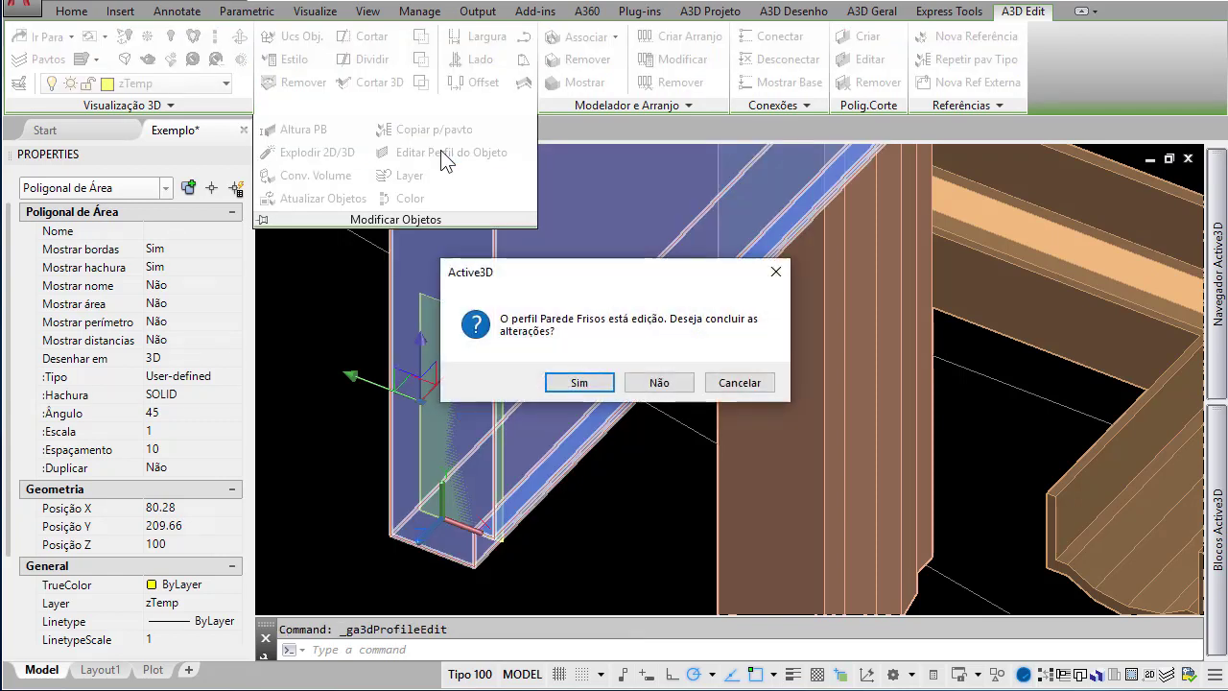
click(579, 383)
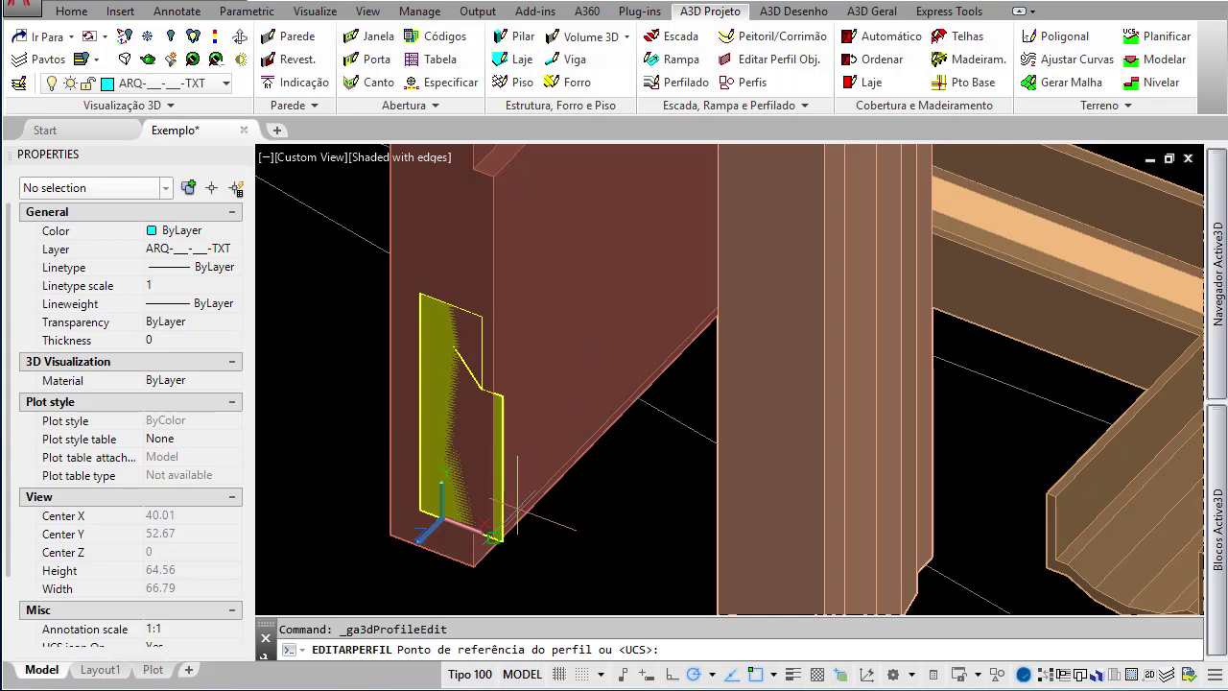
scroll(514, 499, up, 2)
scroll(503, 403, up, 1)
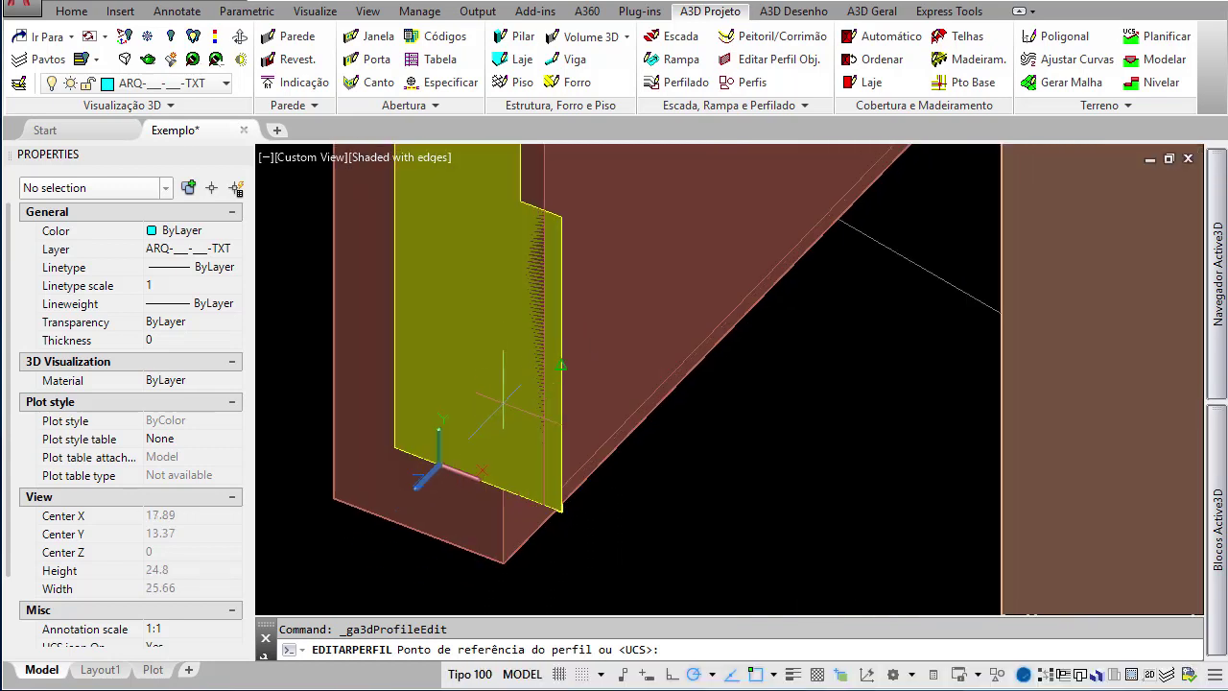
key(Return)
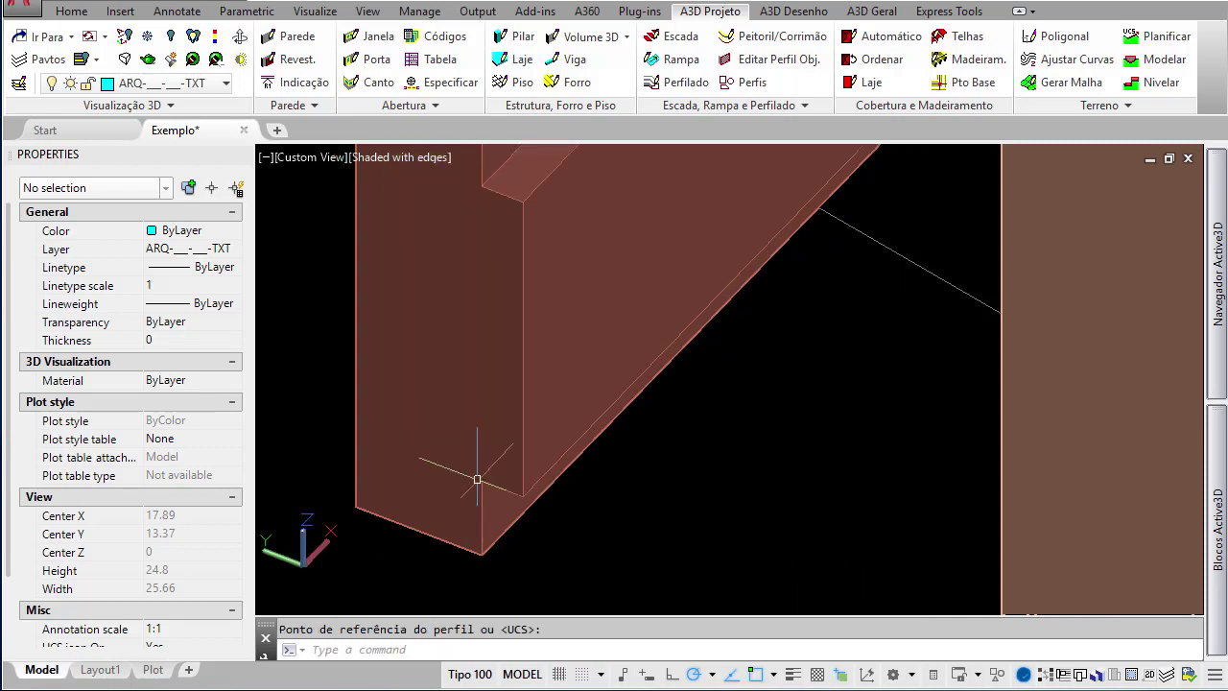
- Check the updated Parede Frisos shape among the existing profiles and close the profile list
scroll(480, 451, down, 4)
key(Escape)
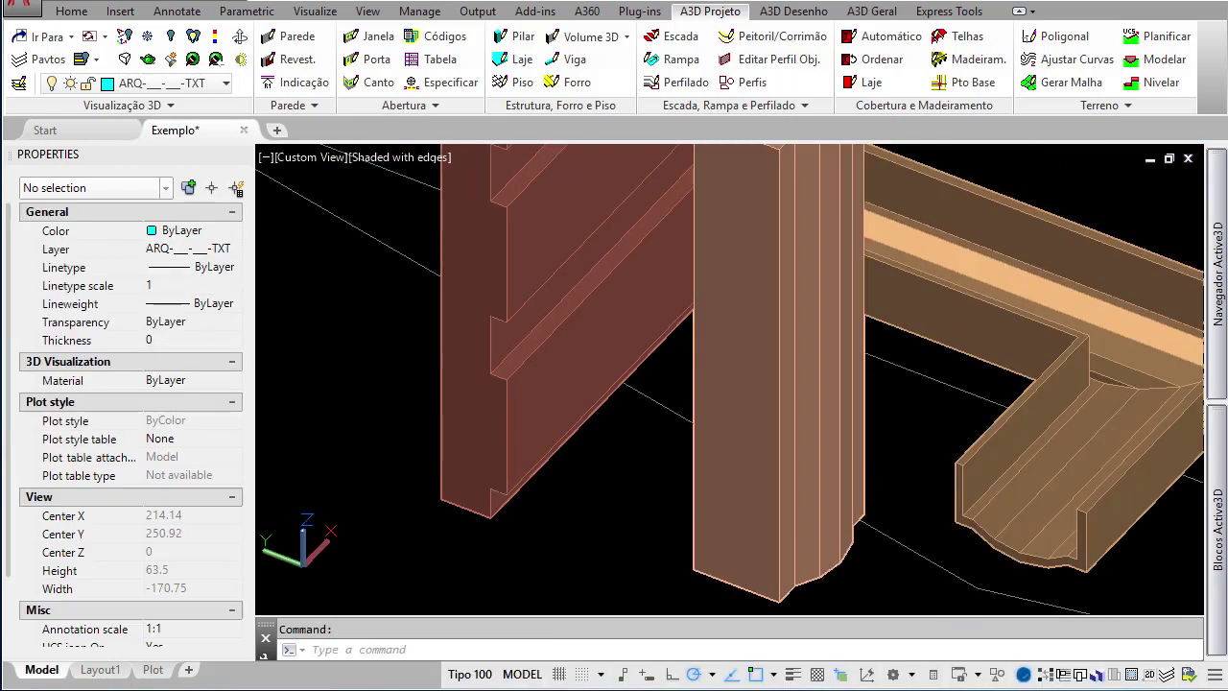
click(747, 81)
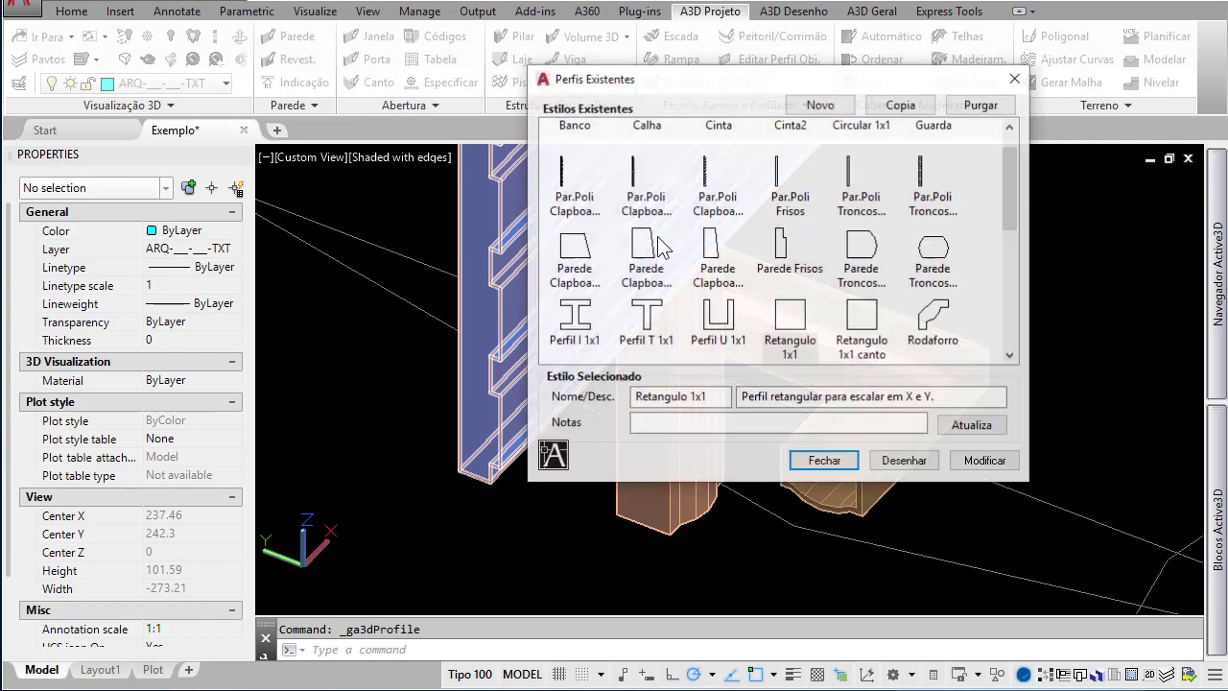
click(824, 460)
- Inspect the repeated grooves along the updated wall in the 3D view
scroll(502, 438, up, 6)
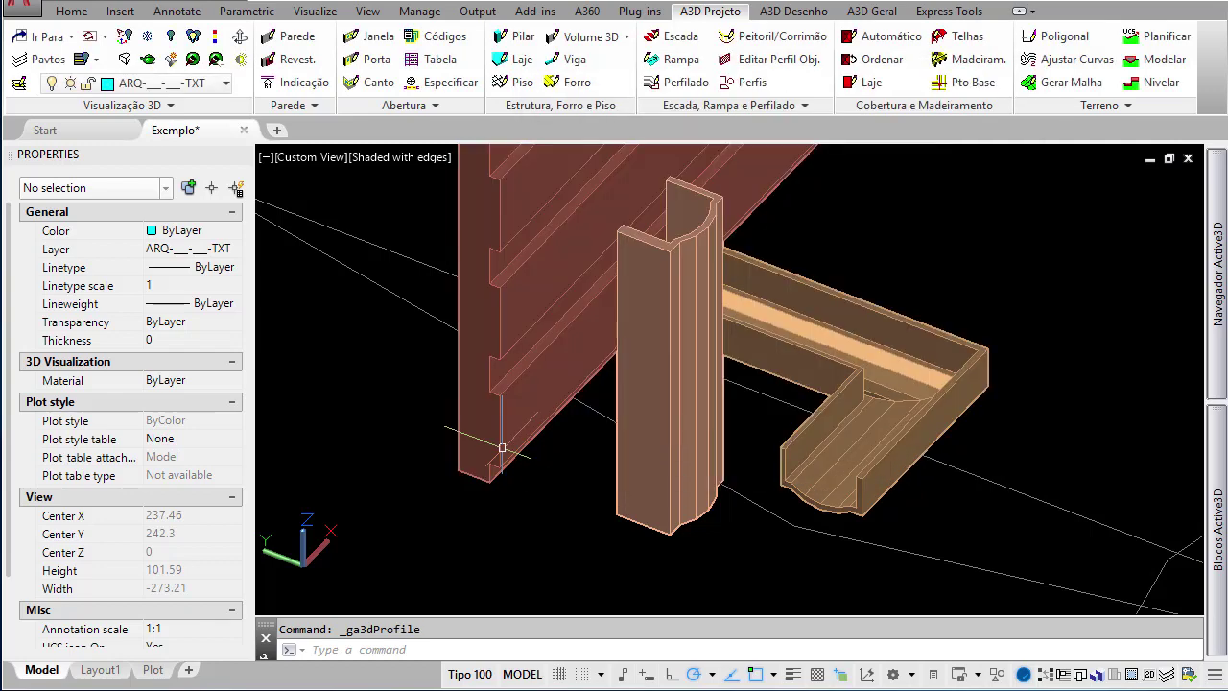
scroll(507, 413, down, 5)
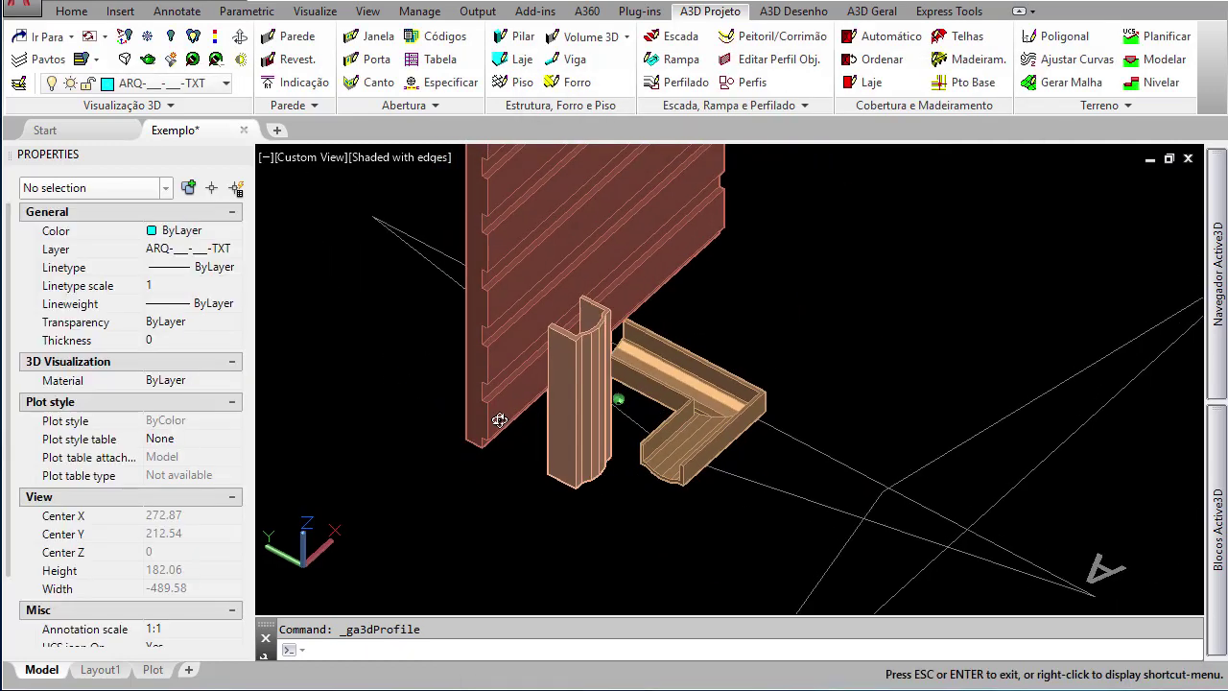
middle_drag(502, 410, 503, 433)
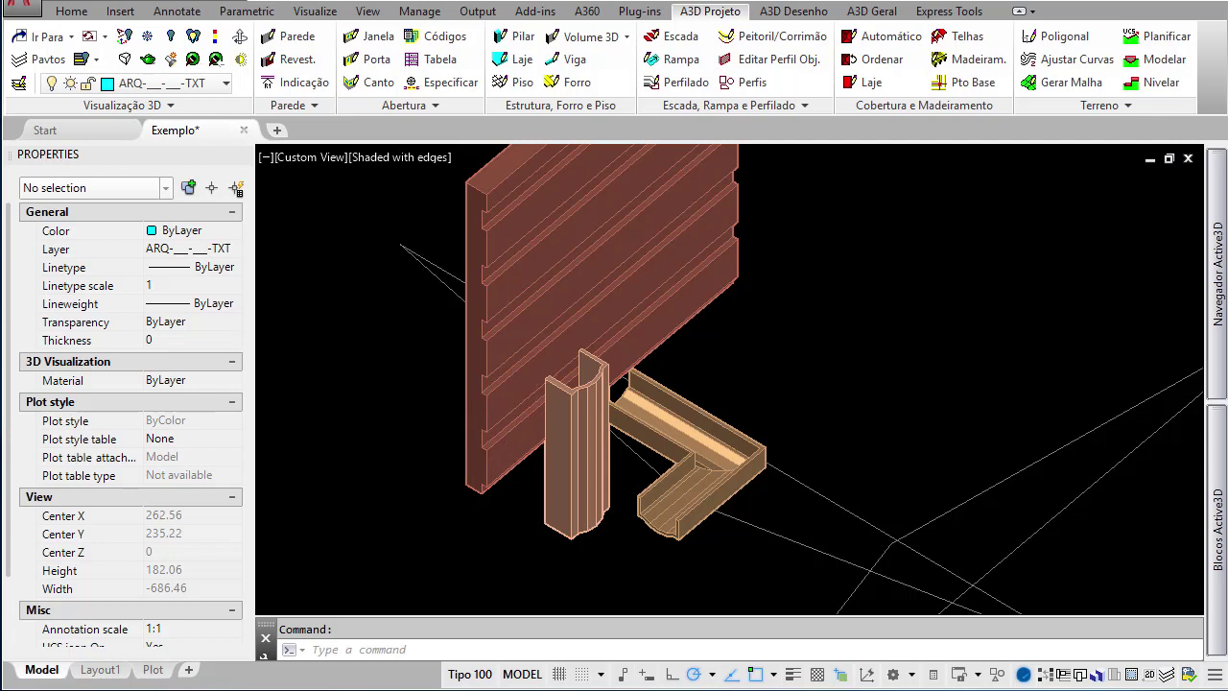
scroll(492, 446, up, 2)
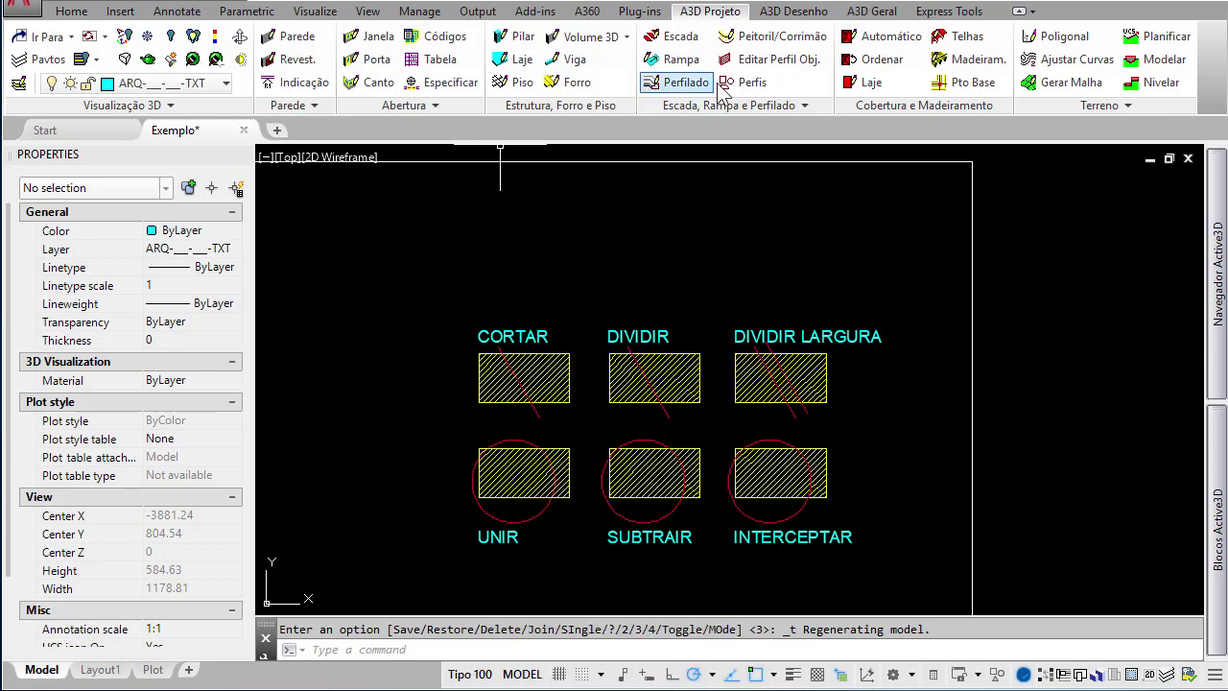
- Review the wall profiles in the existing profiles list, including Parede Clapboard 30x15, and close it
click(751, 82)
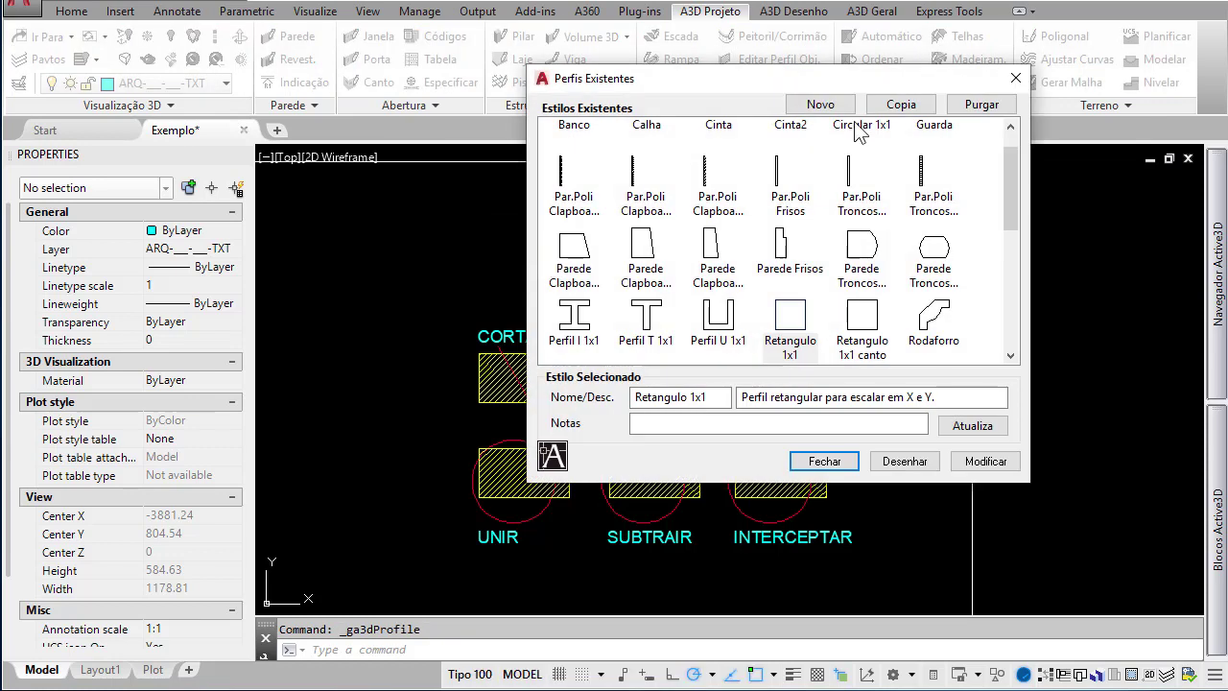
click(720, 252)
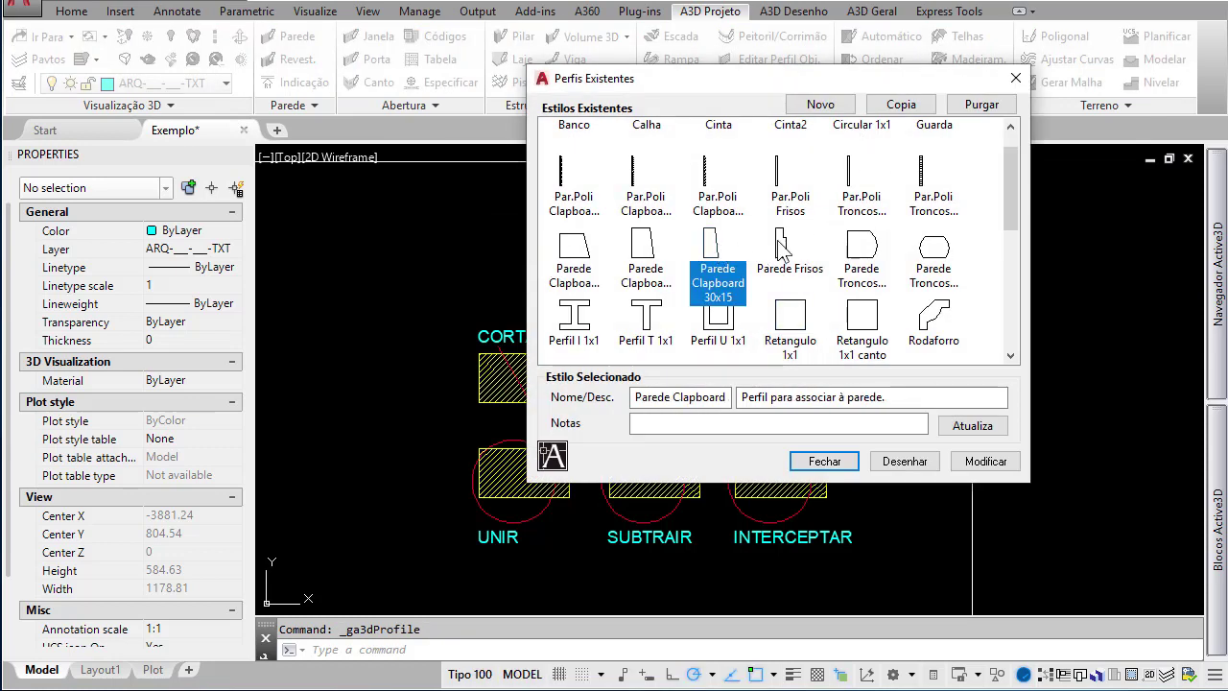
click(822, 463)
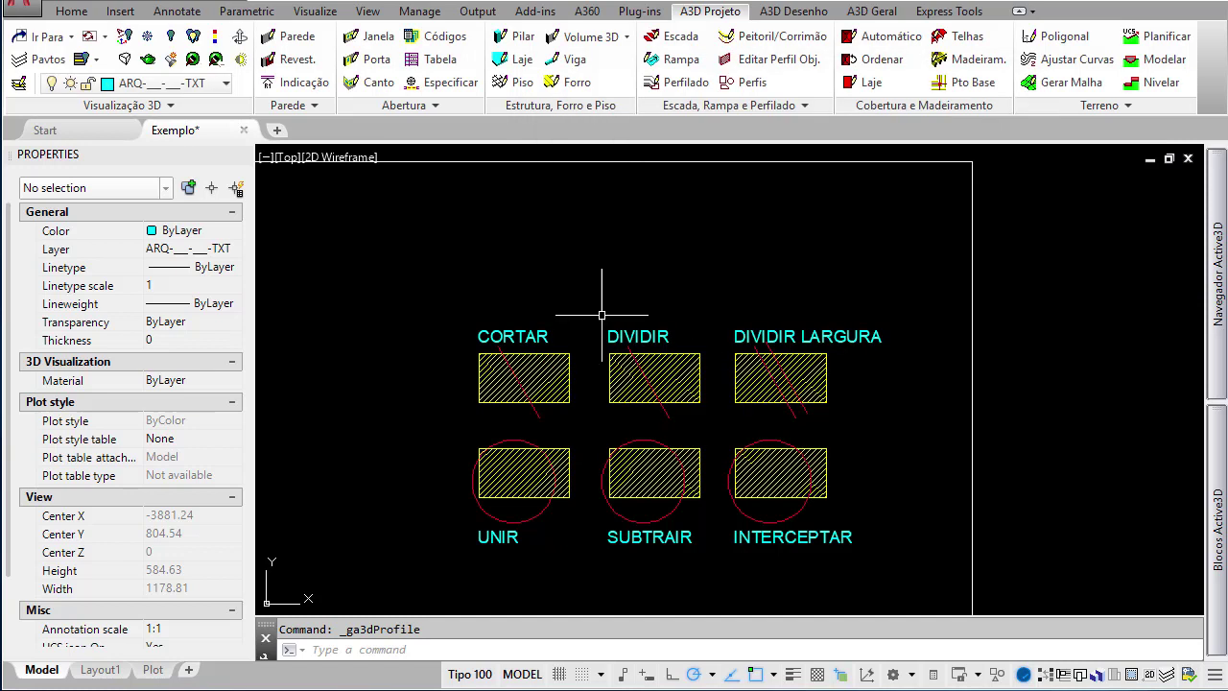
- Examine the hatched area polygon under CORTAR and its properties, then clear the selection
click(496, 382)
scroll(499, 381, up, 5)
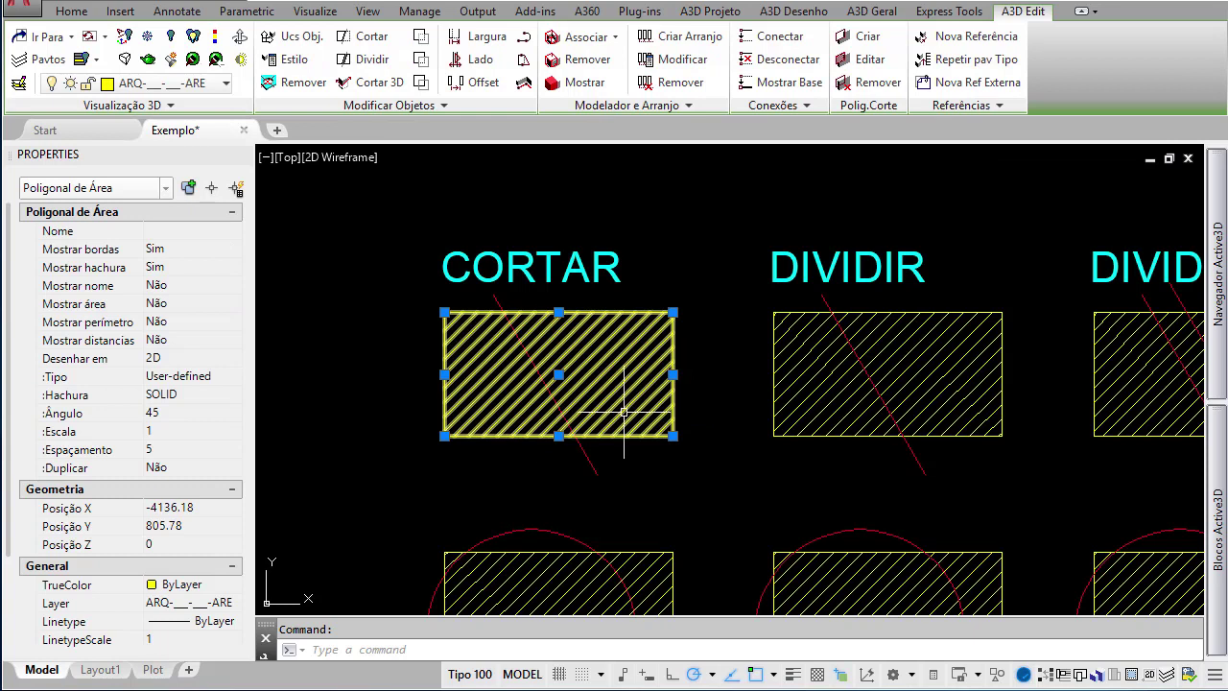
click(139, 189)
click(144, 202)
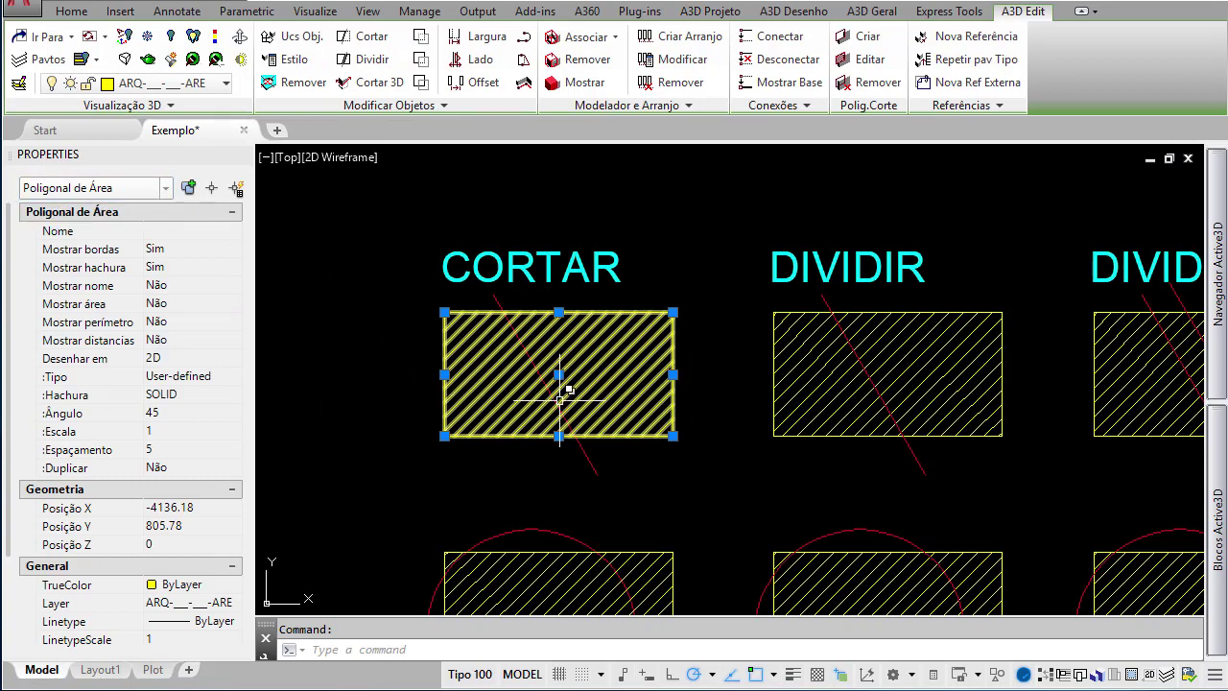
scroll(560, 391, down, 2)
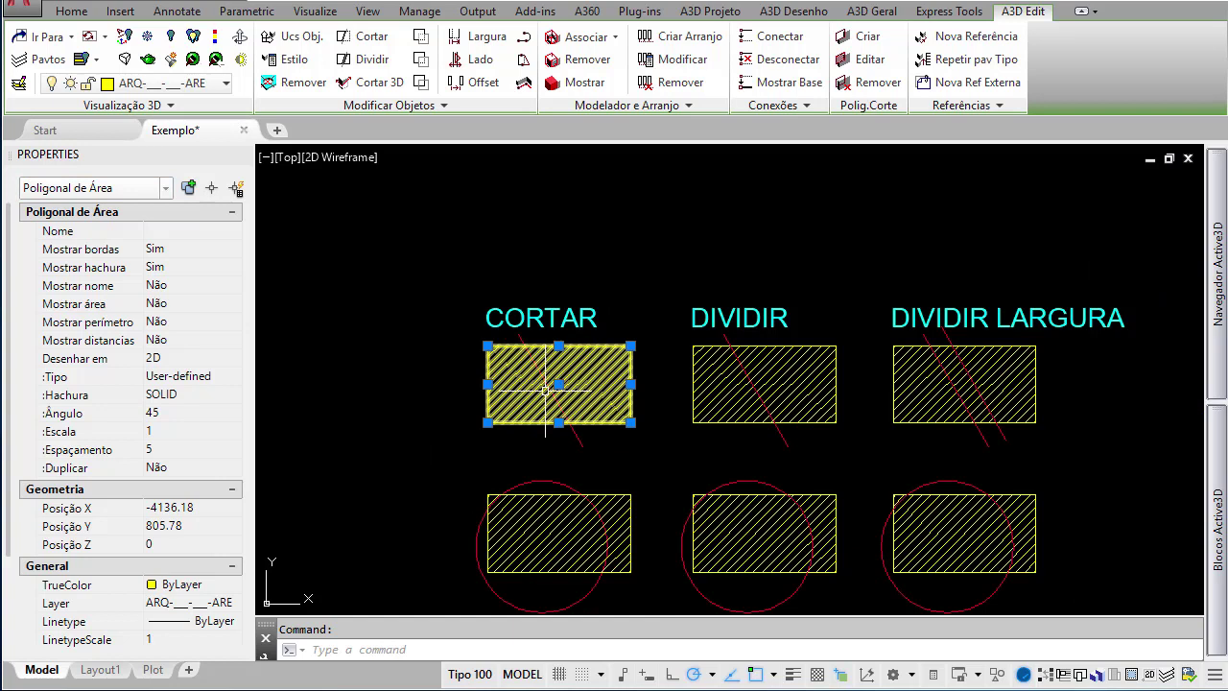
middle_drag(541, 391, 457, 311)
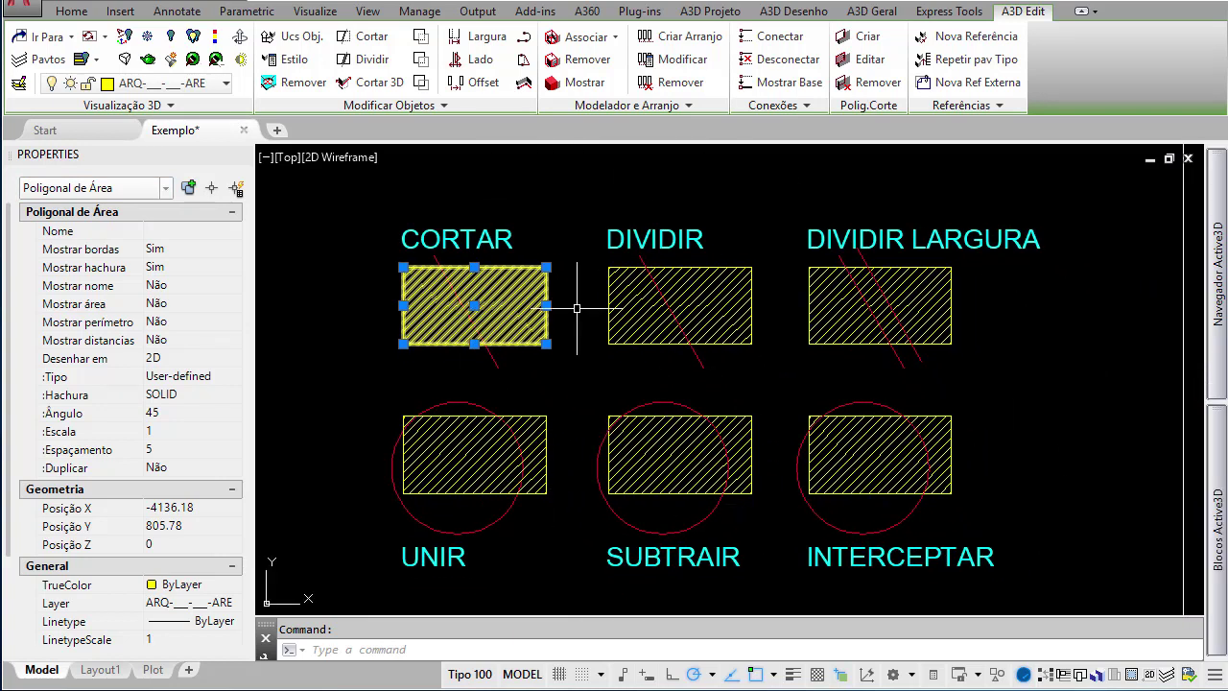
key(Escape)
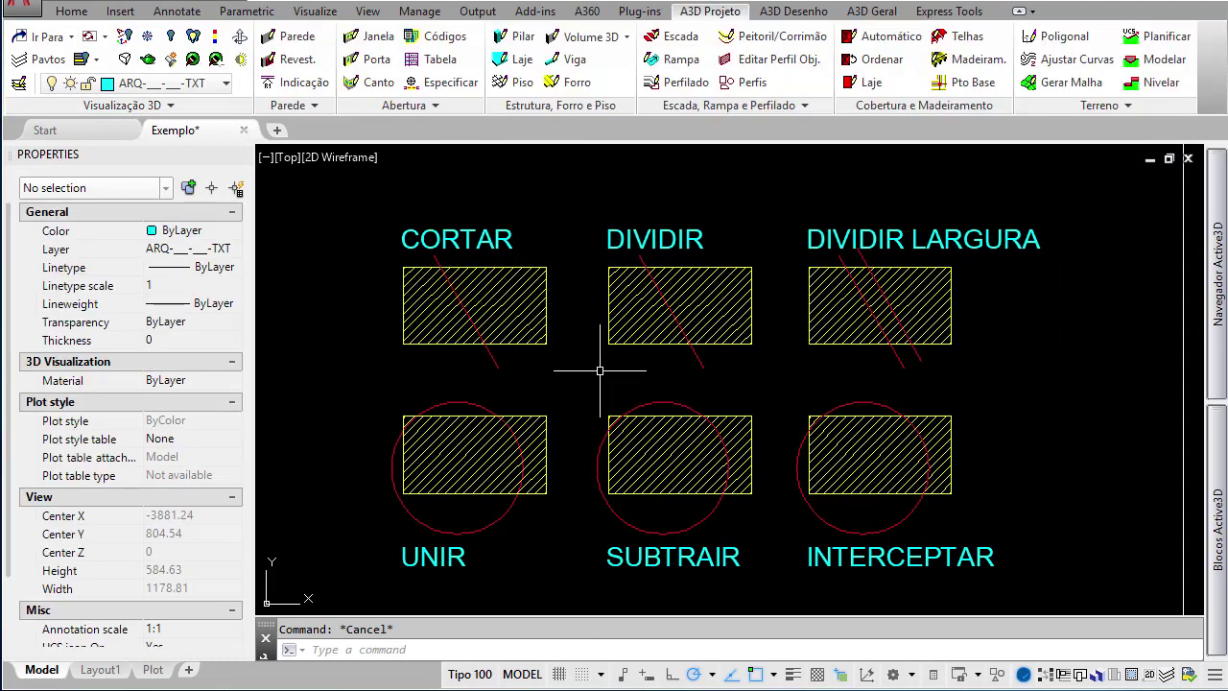
- Copy the hatched polygon under CORTAR straight up by about 128 units, into the empty space above the label
middle_drag(599, 369, 625, 463)
text(co)
key(Return)
click(489, 396)
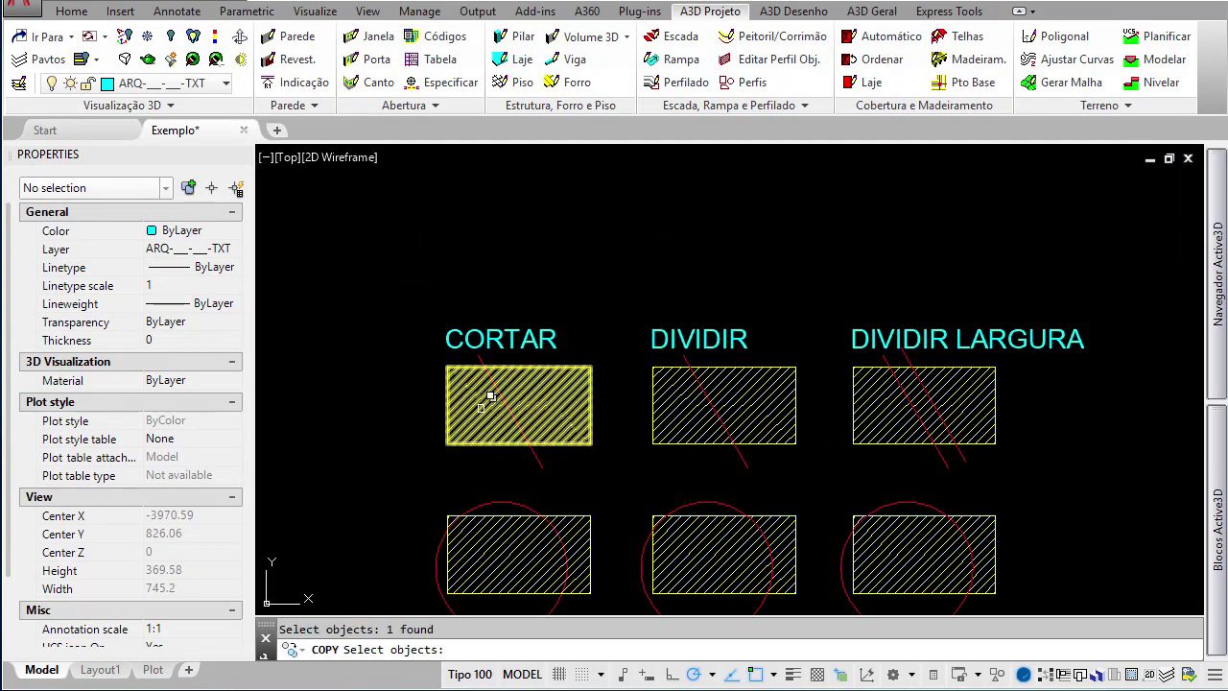
key(Return)
click(379, 420)
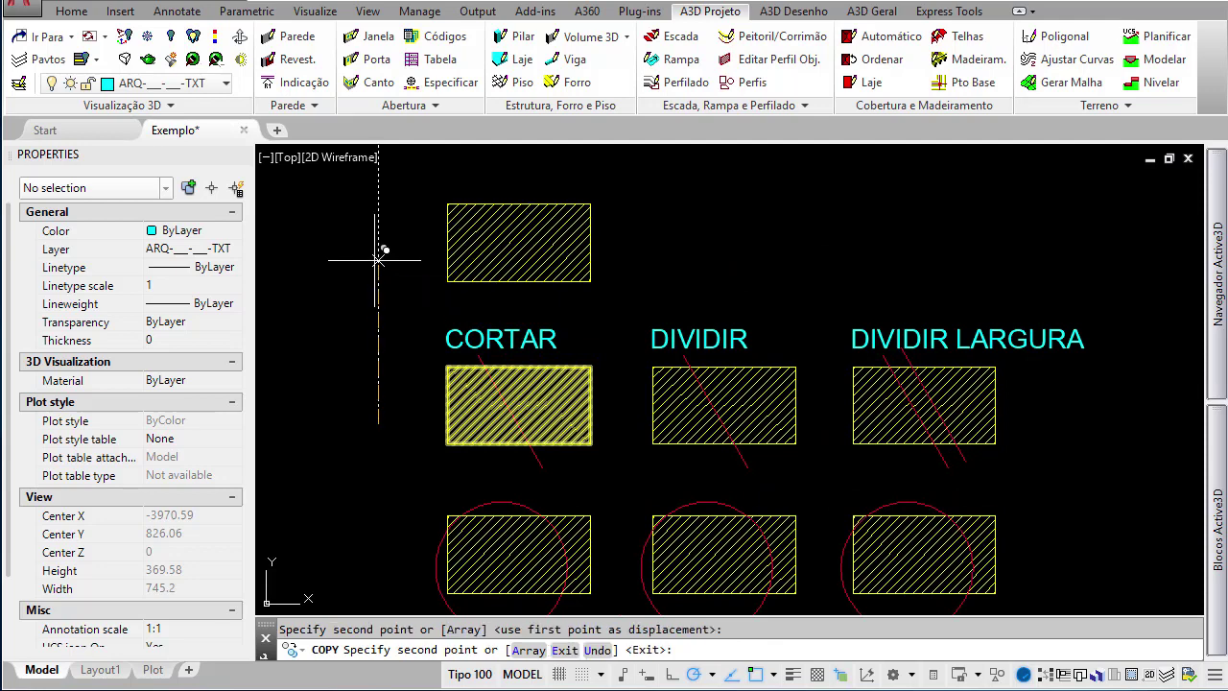
click(379, 257)
middle_drag(373, 260, 387, 365)
scroll(471, 343, up, 4)
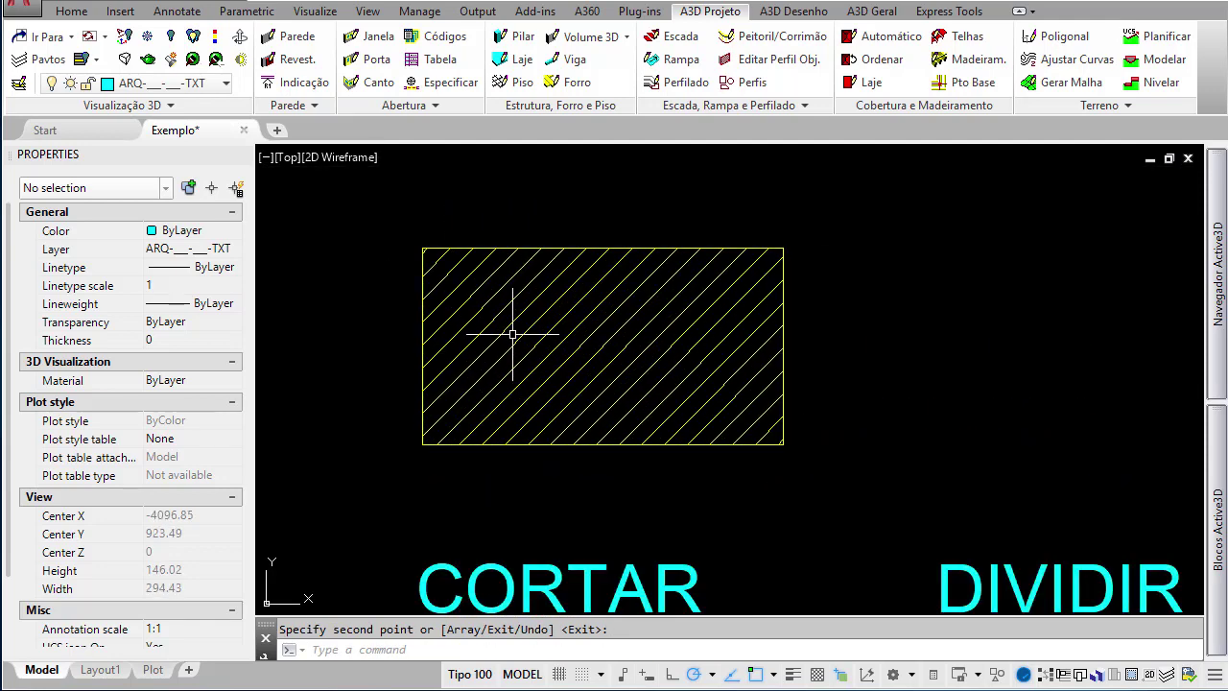
key(Escape)
- Taper the copied polygon by moving its upper-left corner down and its lower-left corner up
click(603, 346)
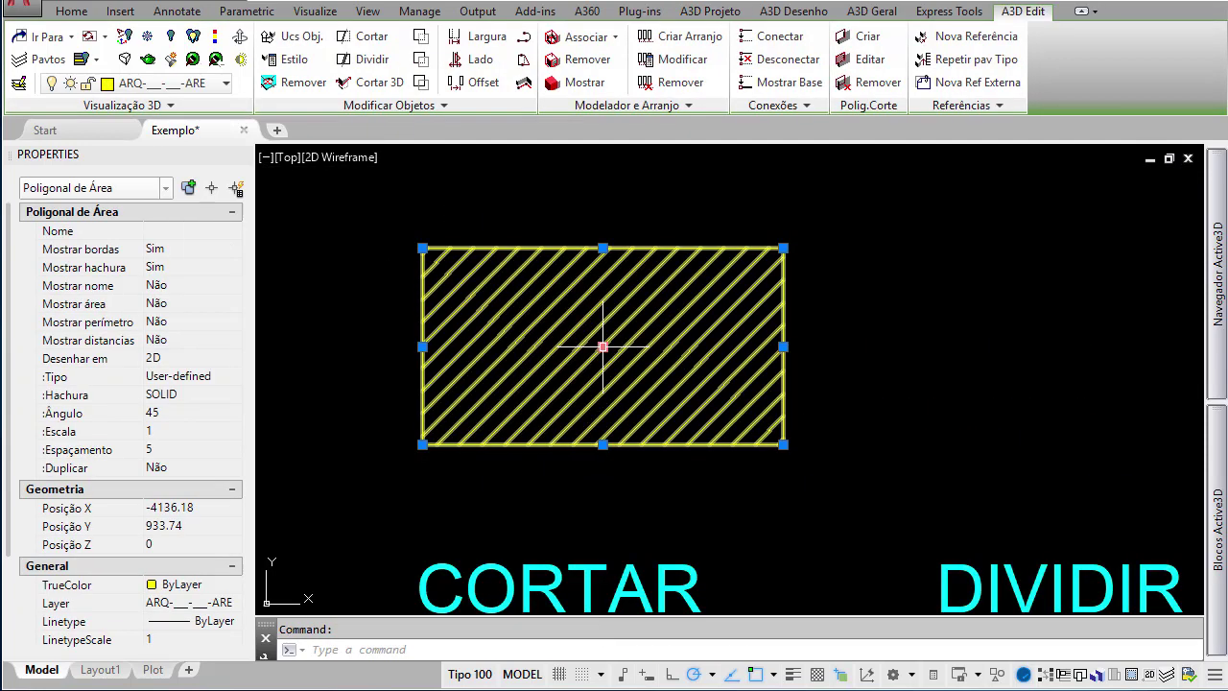
click(422, 247)
click(422, 295)
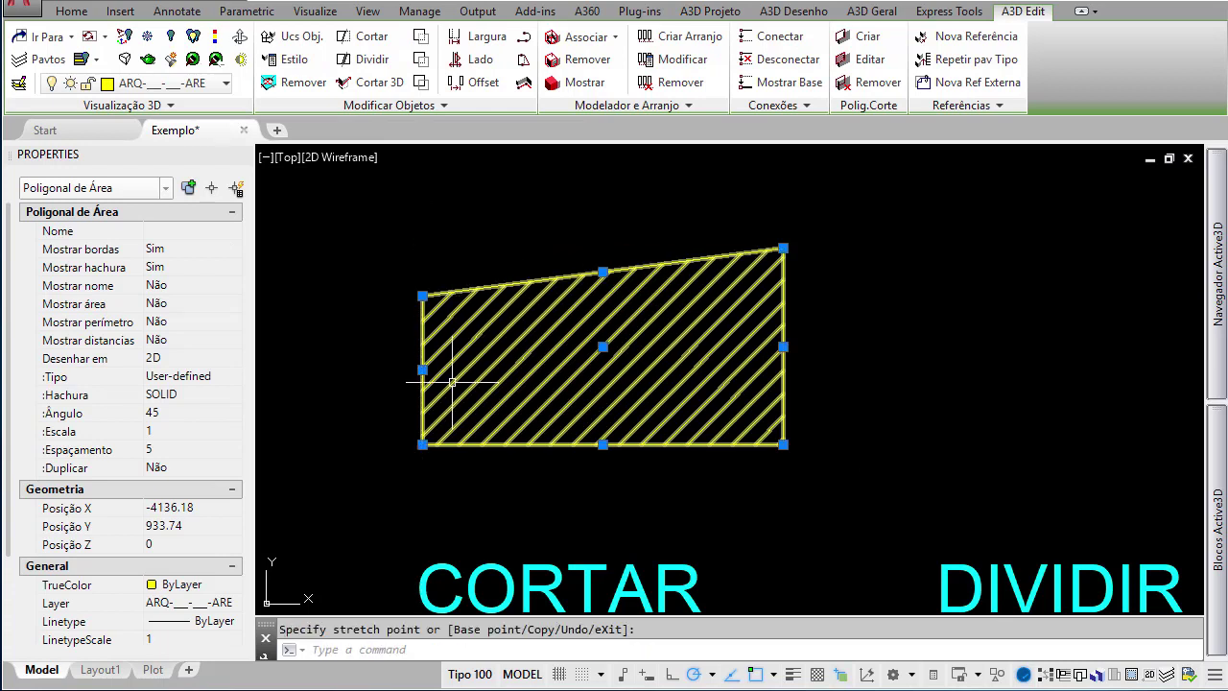
click(422, 444)
click(422, 400)
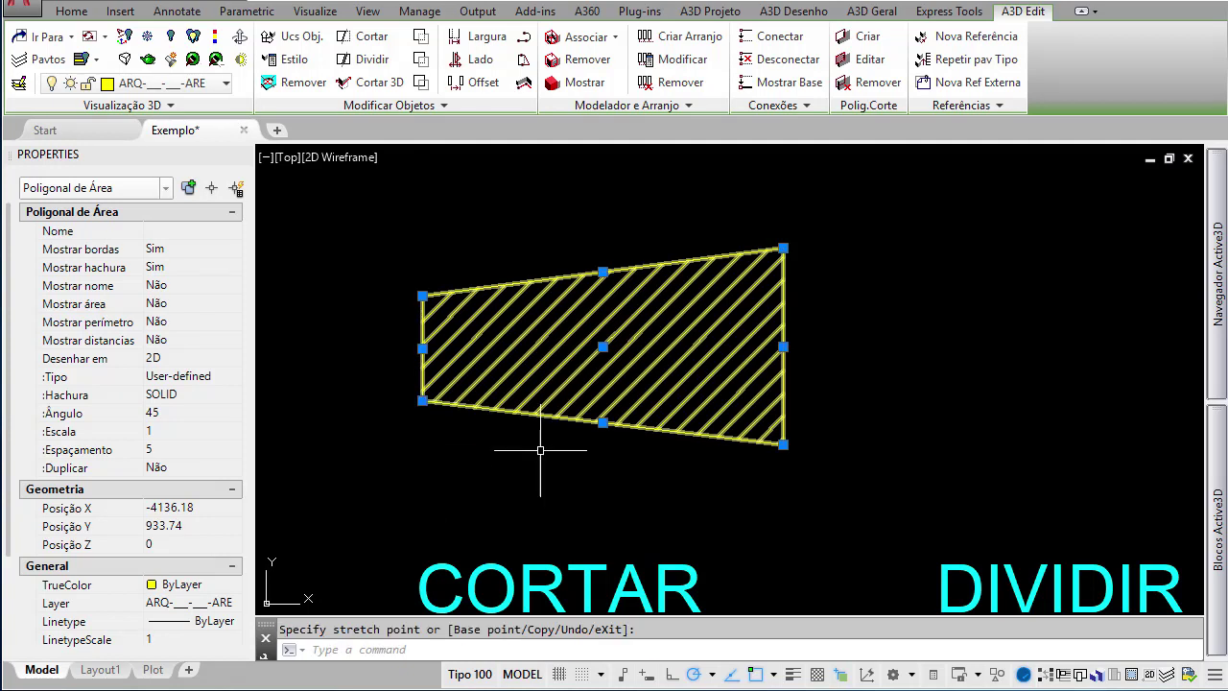
- Stretch the polygon's left edge outward and then well inward along the X axis, and lower its top edge parallel to itself
click(423, 347)
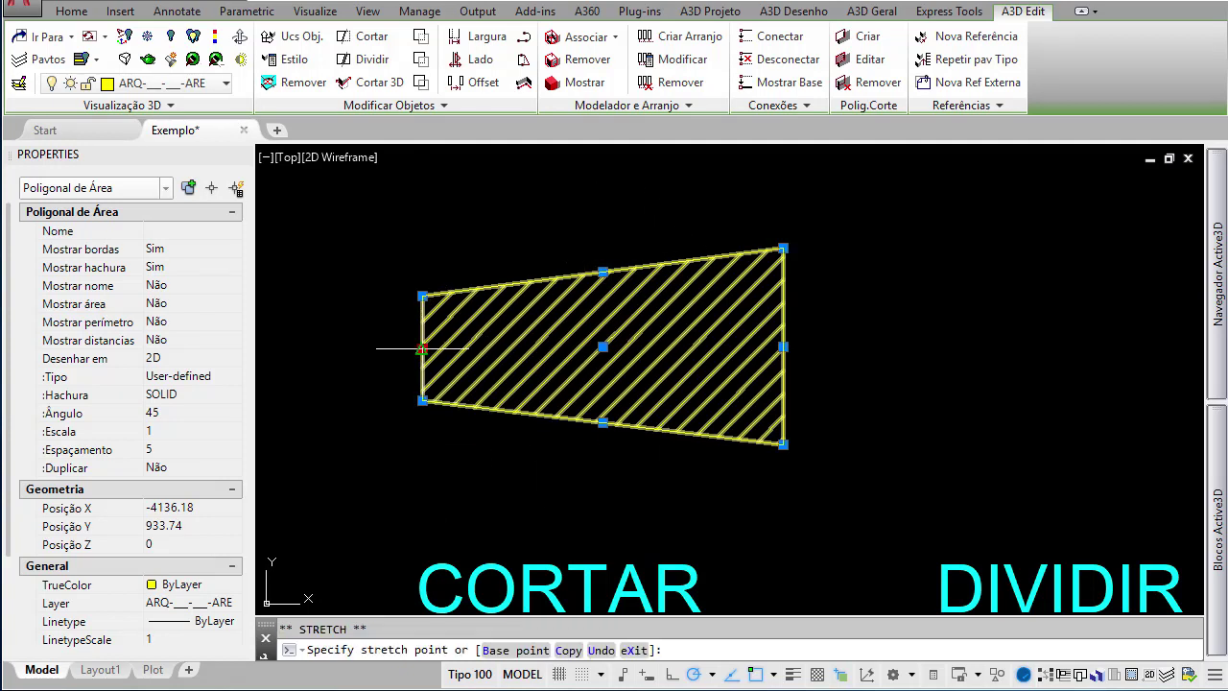
click(361, 348)
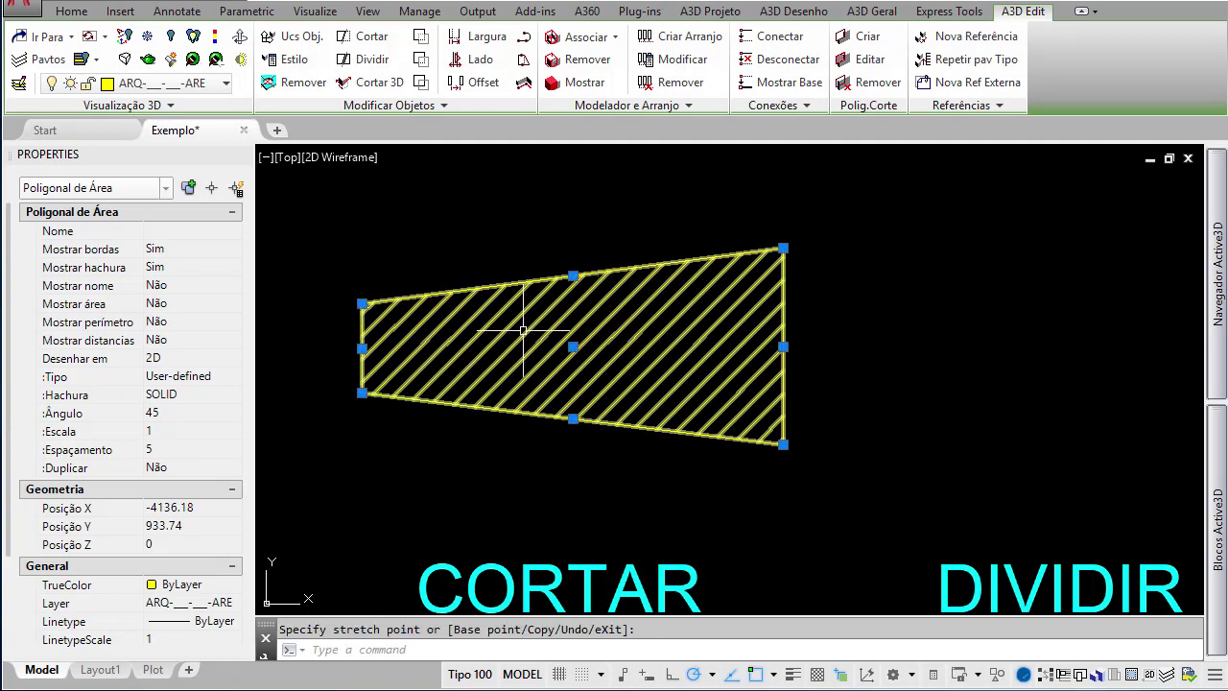
click(477, 347)
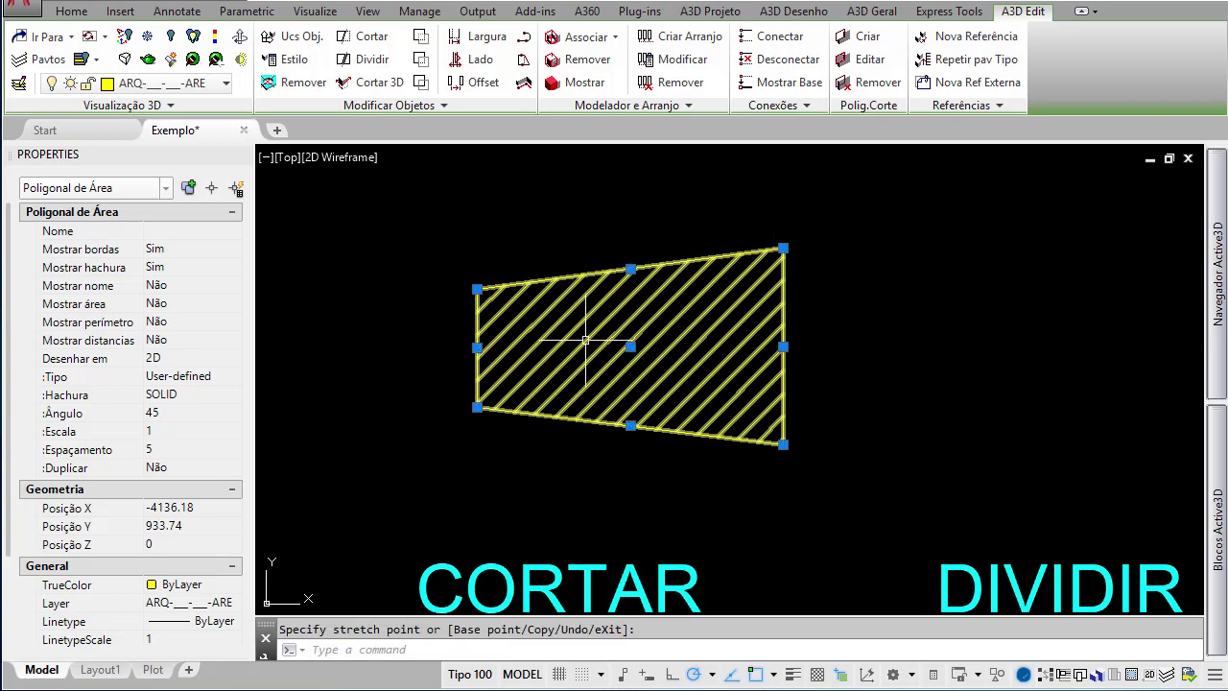
click(477, 347)
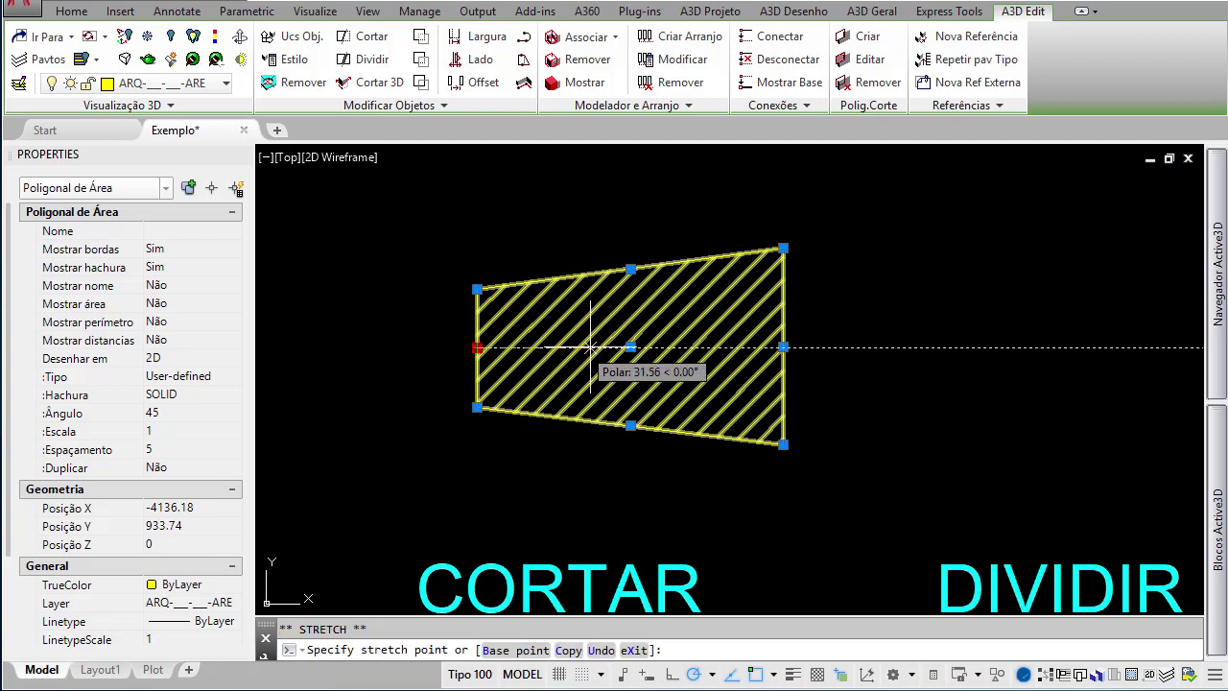
click(548, 347)
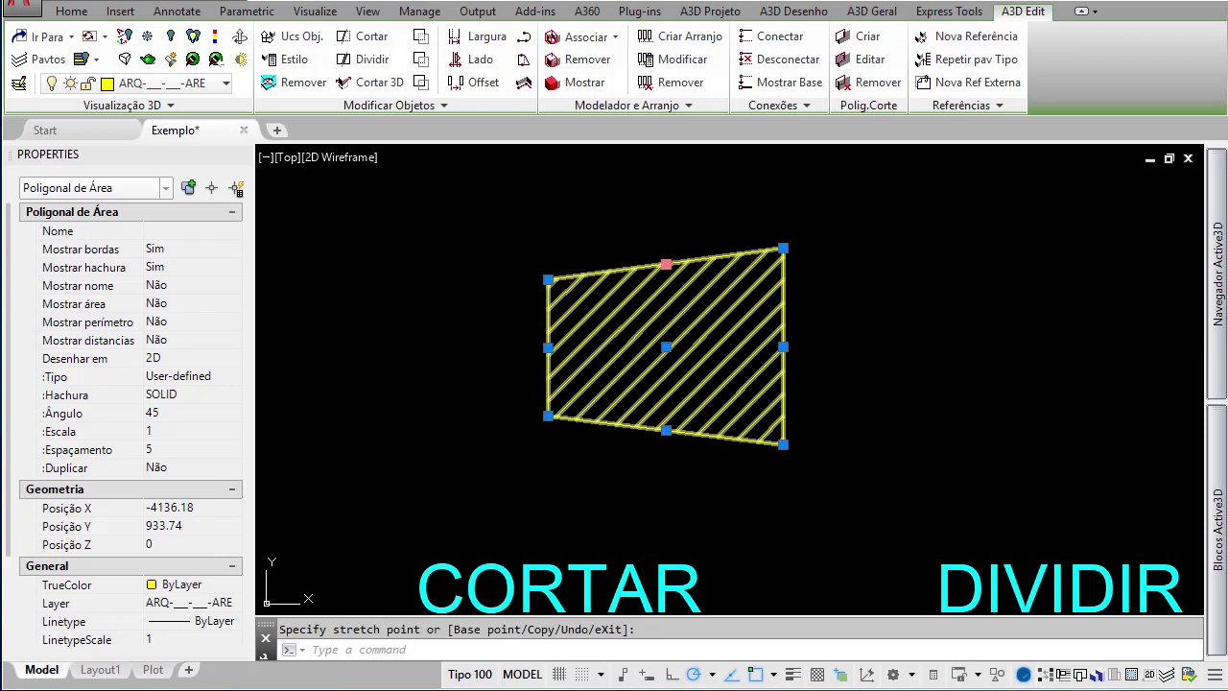
click(666, 264)
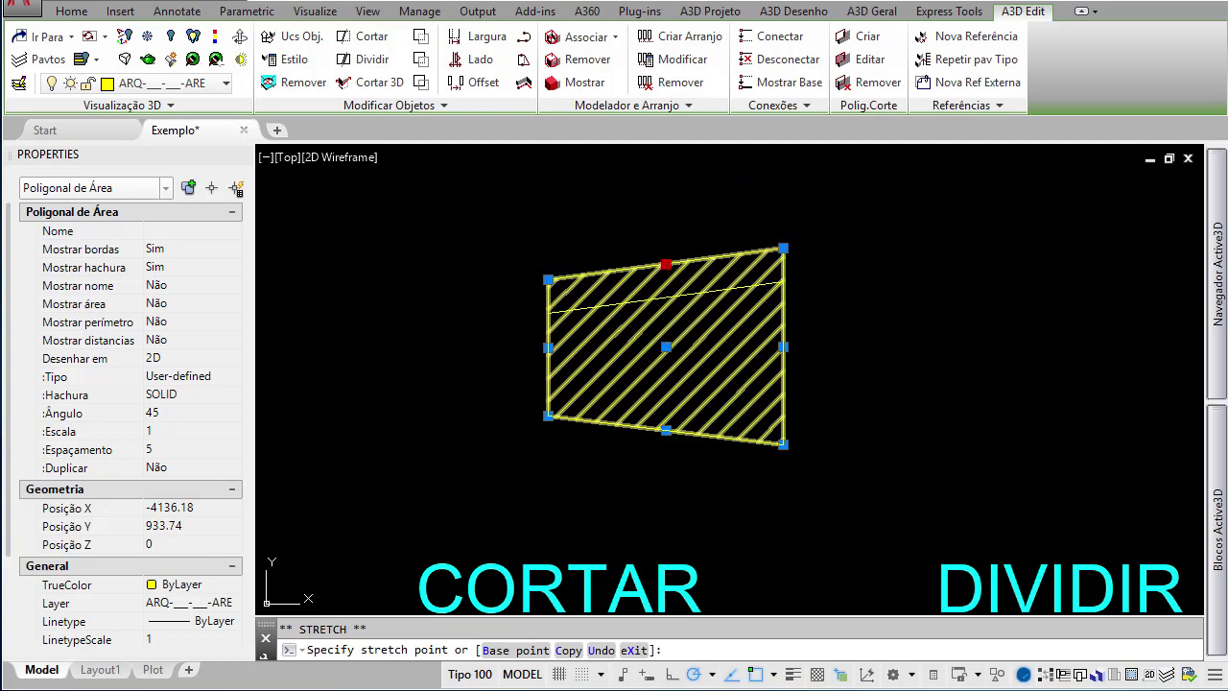
click(684, 298)
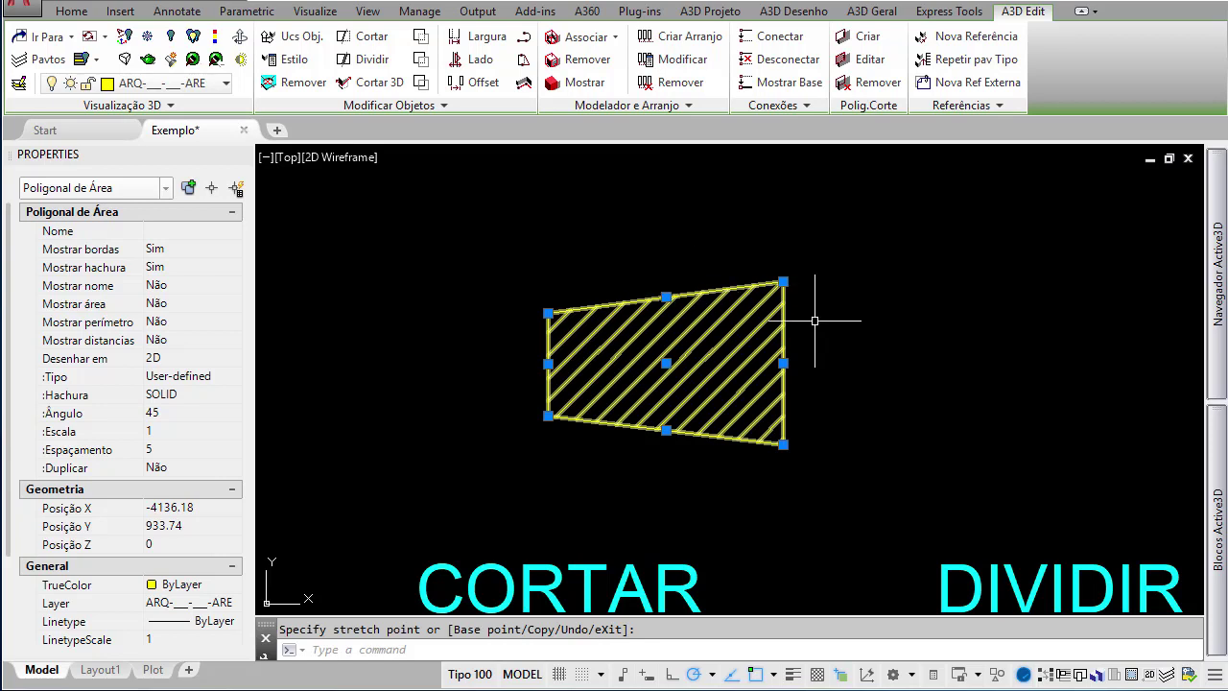
- Convert the polygon's straight right edge into an arc bulging outward by about 10.9
click(783, 362)
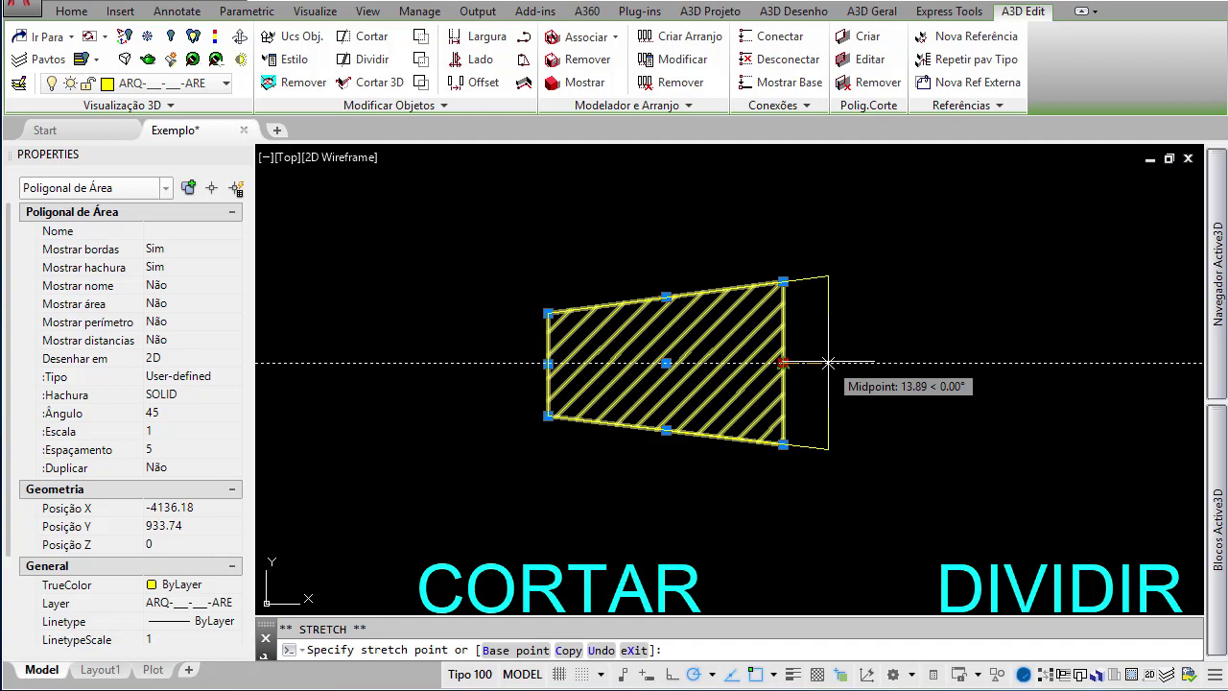
key(ctrl)
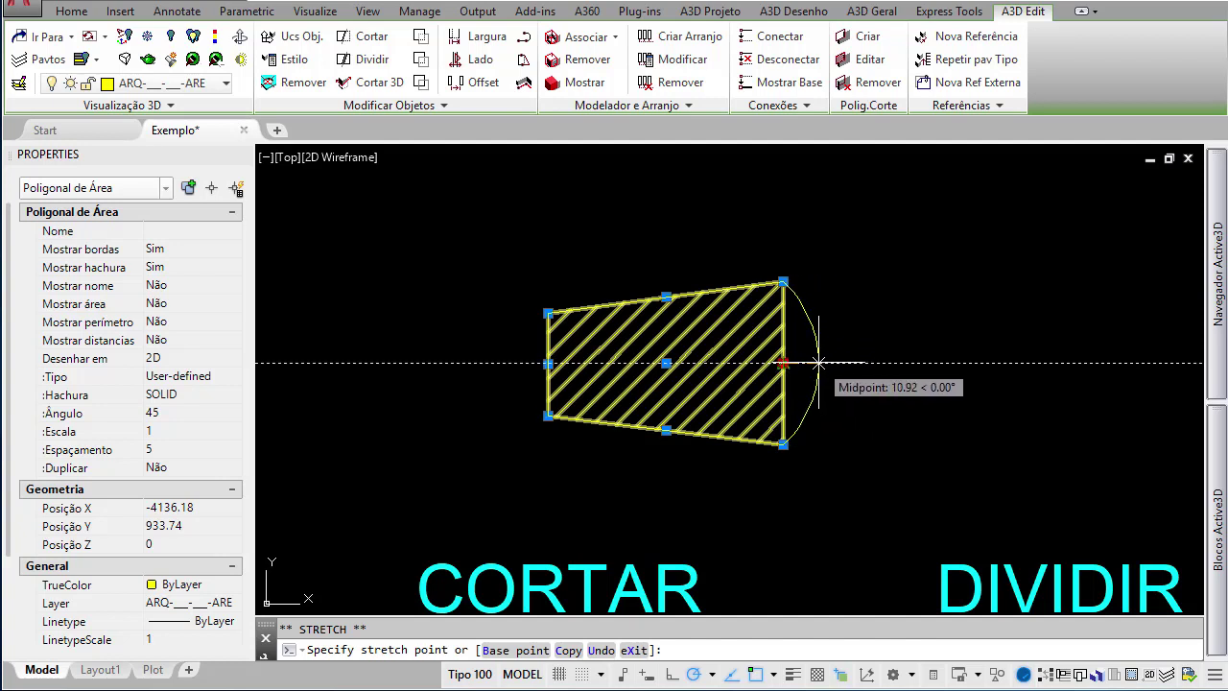
click(819, 362)
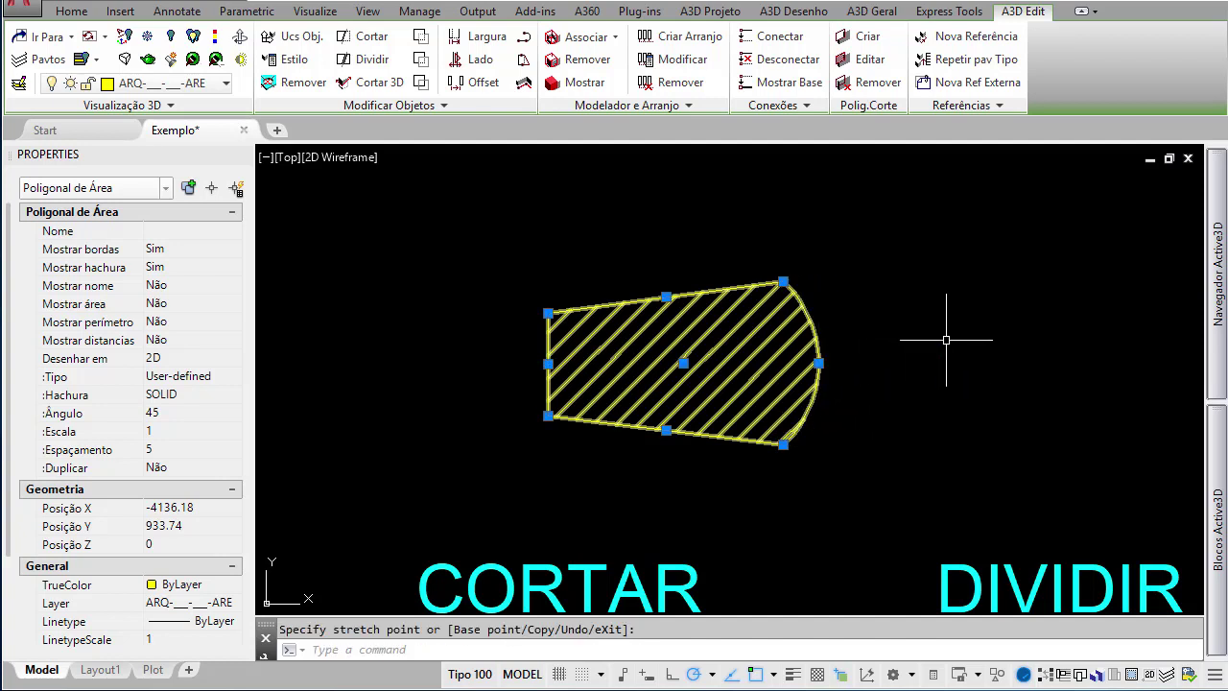
- Turn the arc on the polygon's right side back into a straight edge and stretch it outward by about 12.1
click(818, 363)
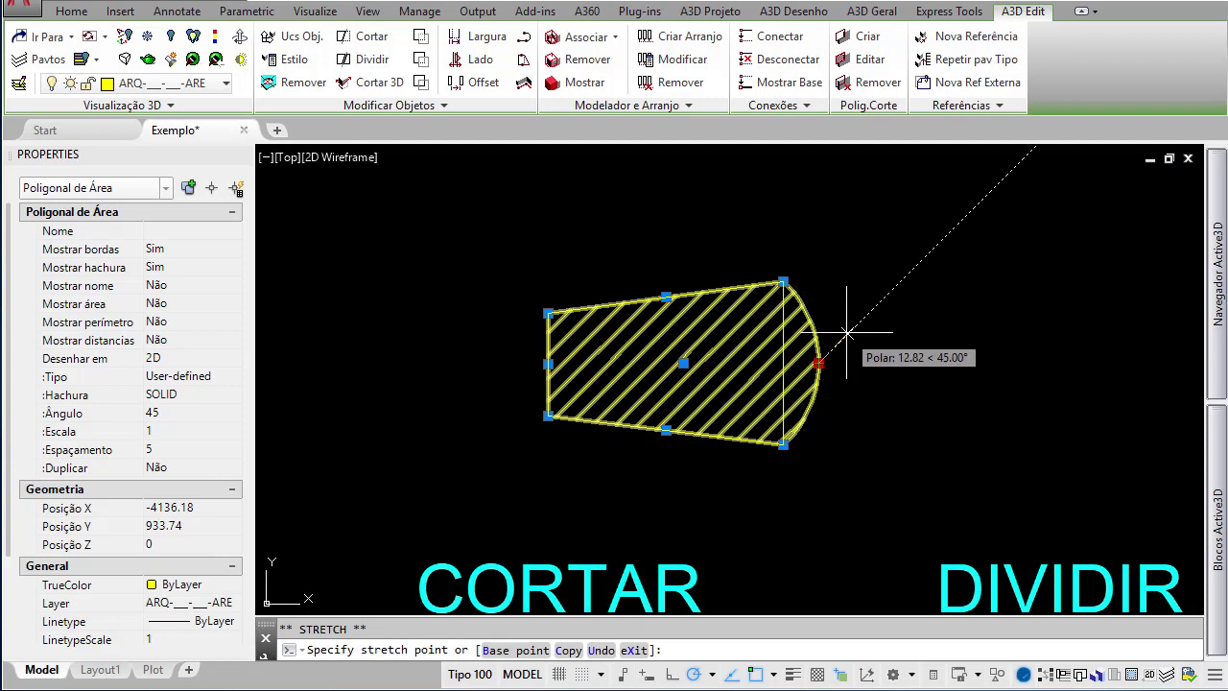
key(Escape)
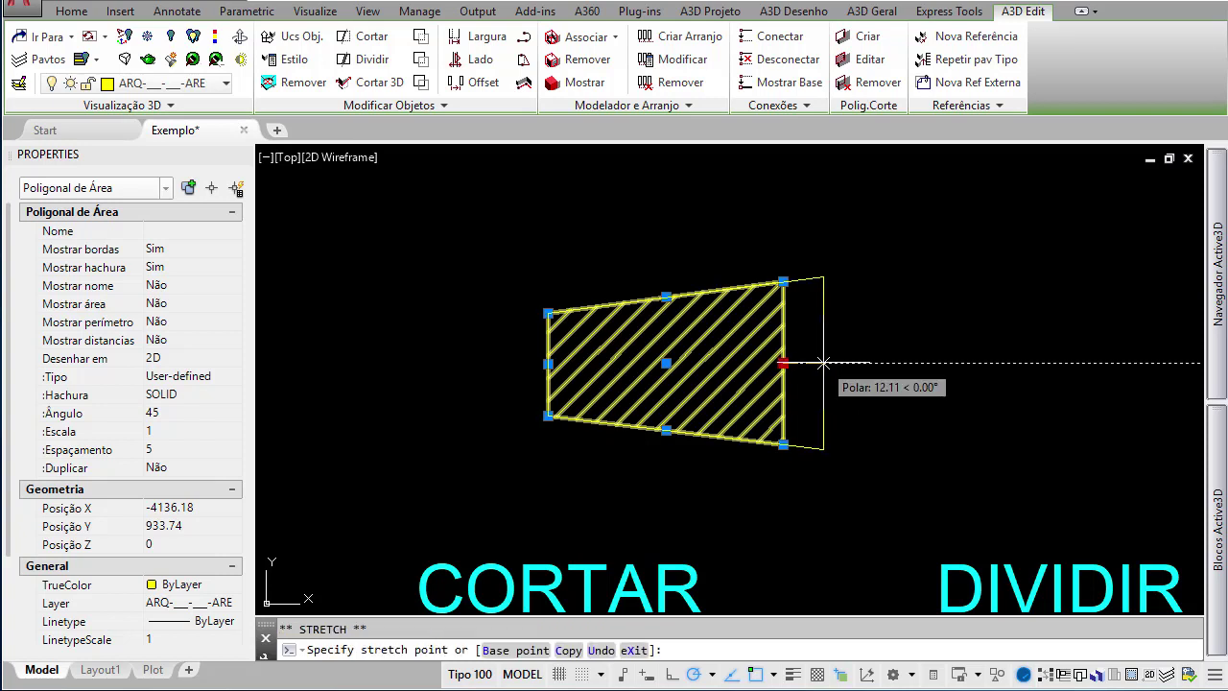
click(823, 363)
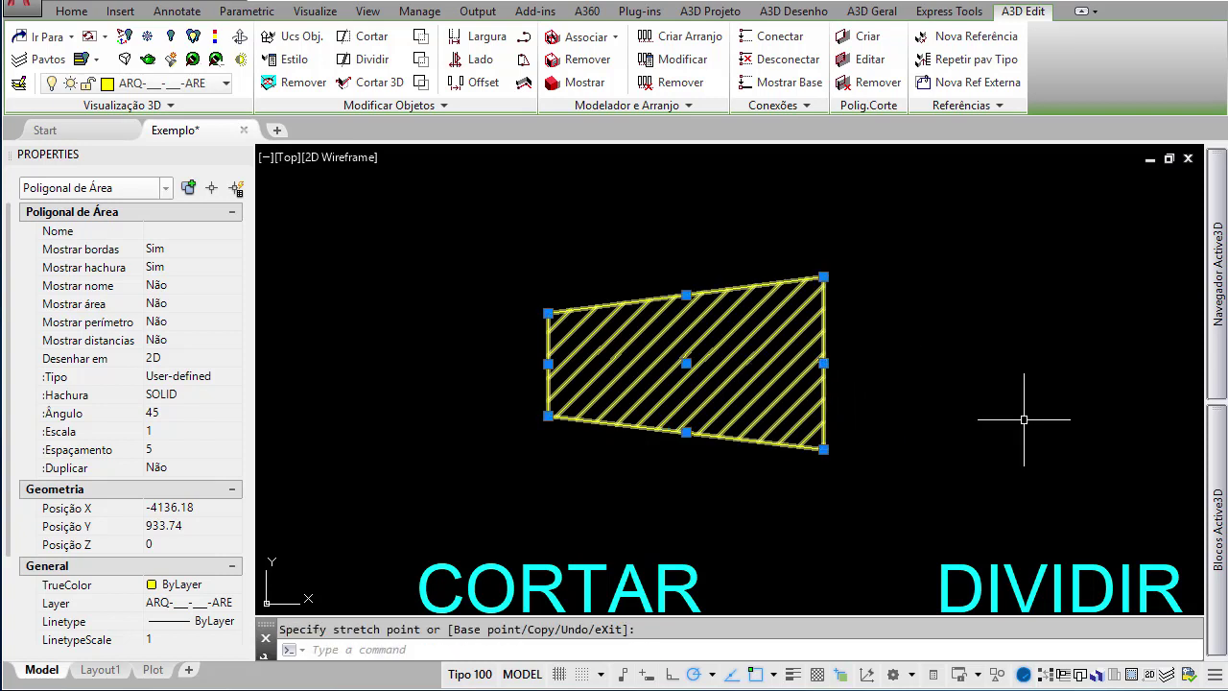
- Add three vertices to the polygon: one peak above the top edge, one near the upper left and one beyond the right edge
click(824, 277)
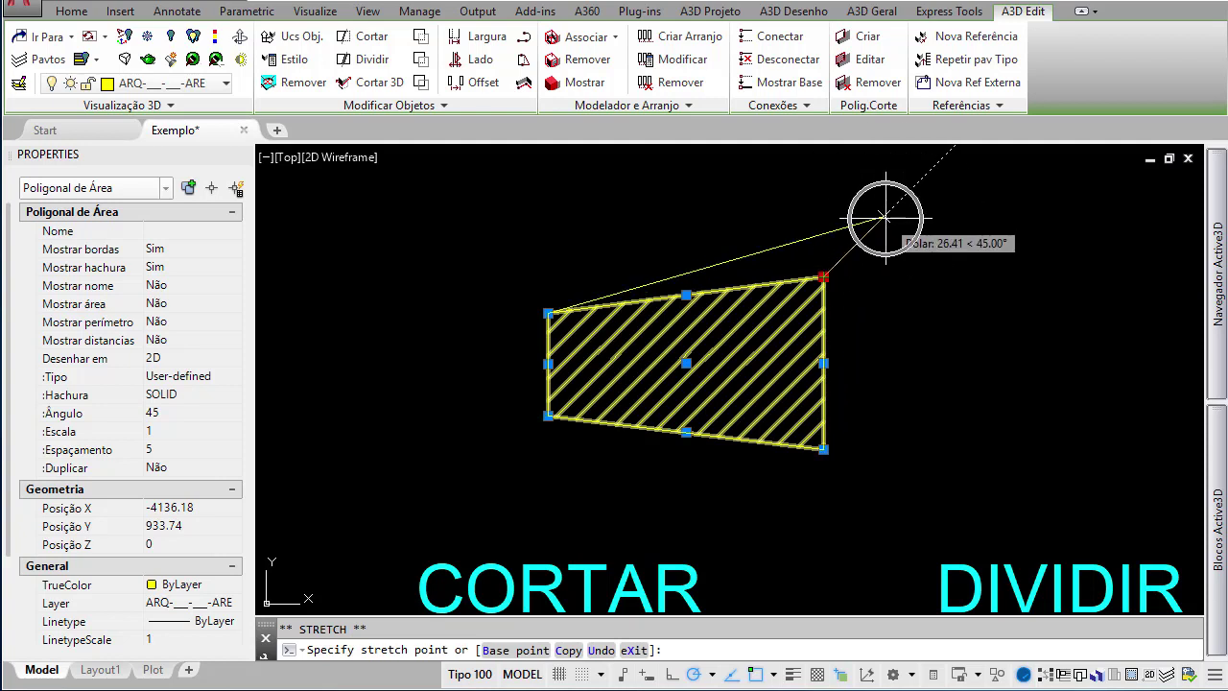
click(705, 203)
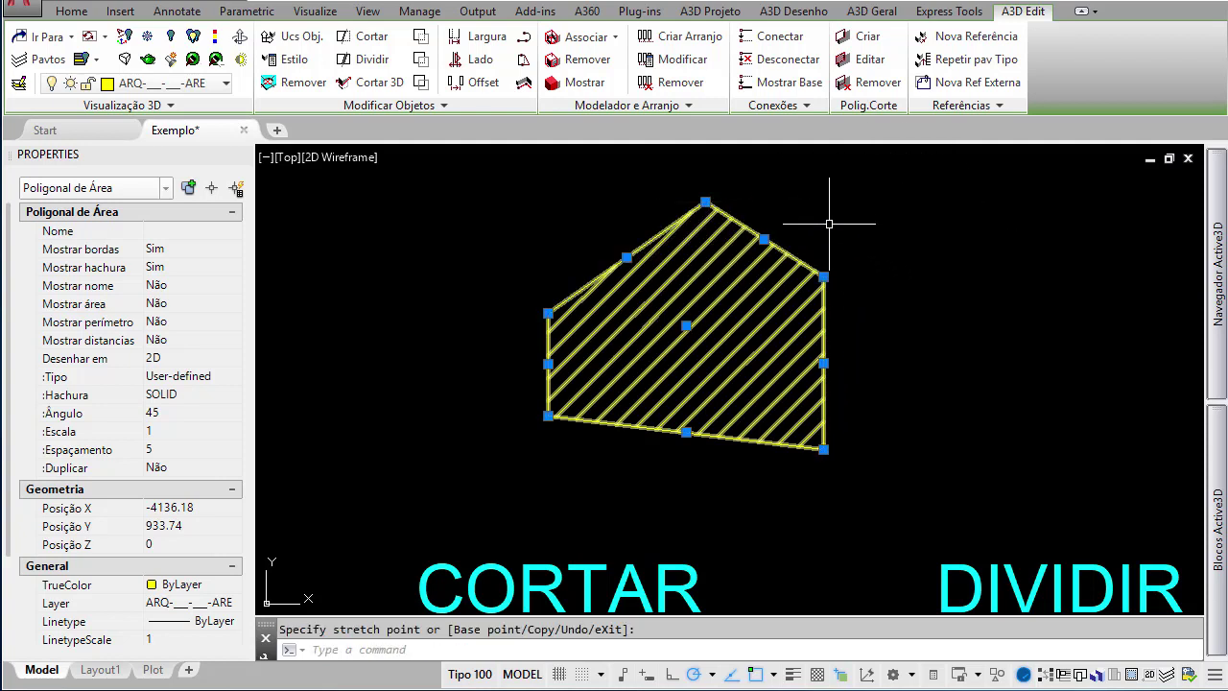
click(705, 203)
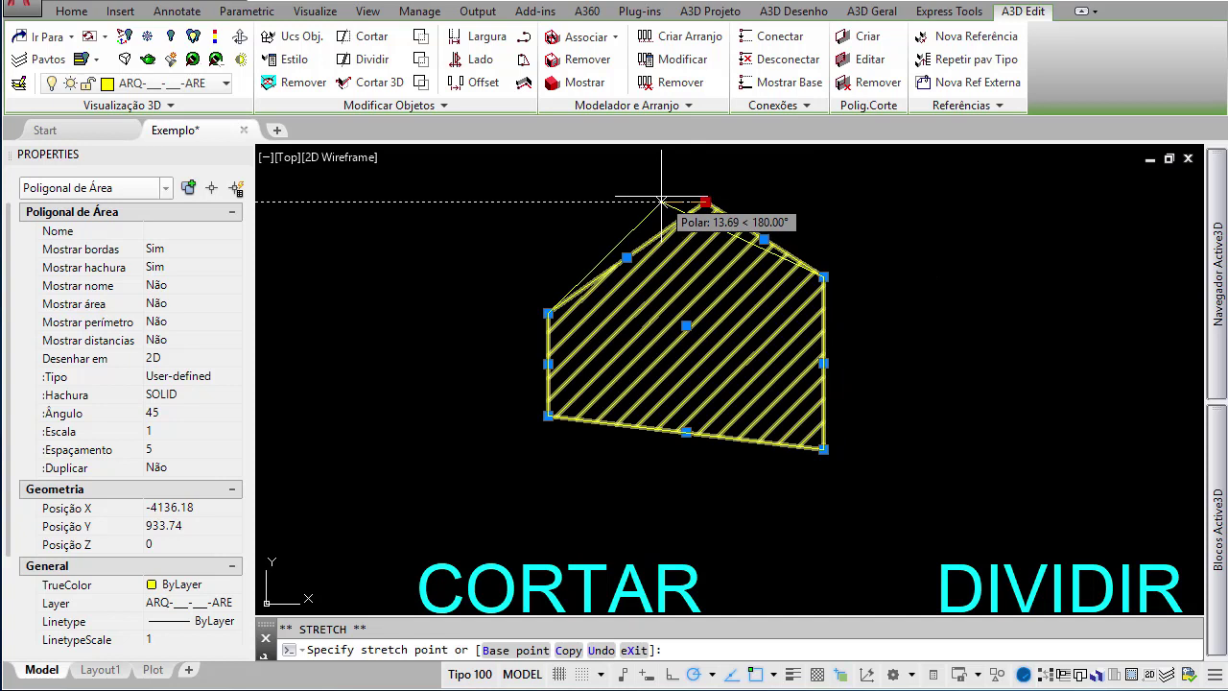
click(558, 203)
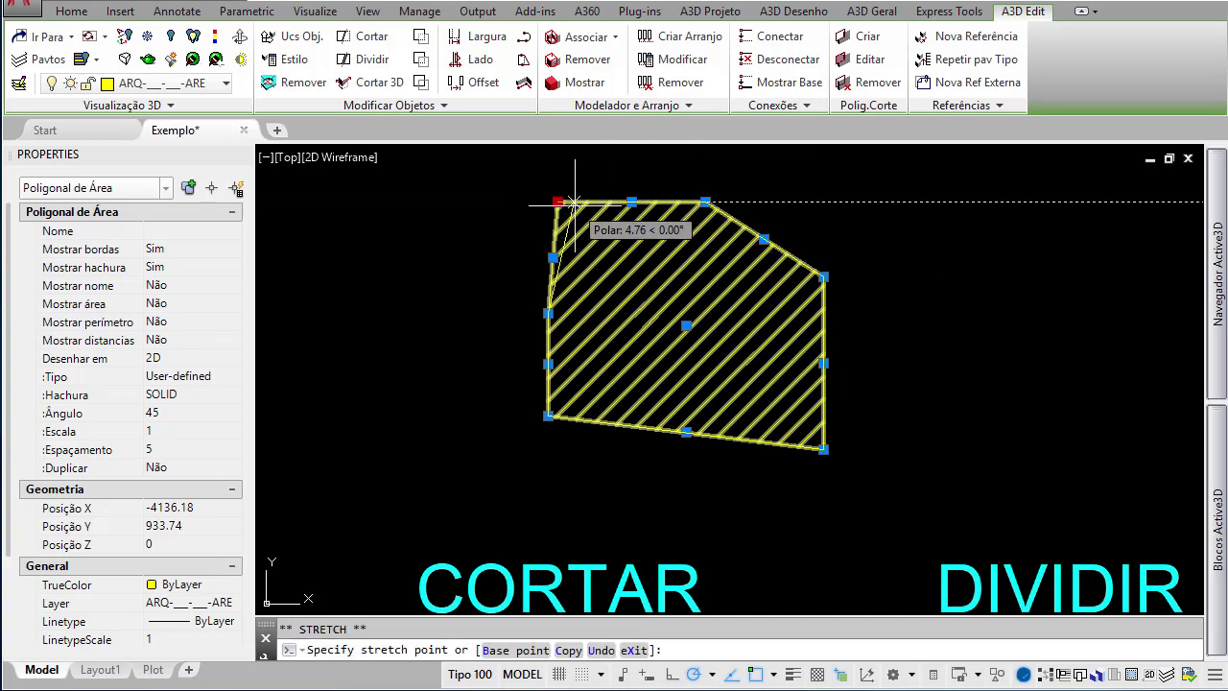
click(583, 213)
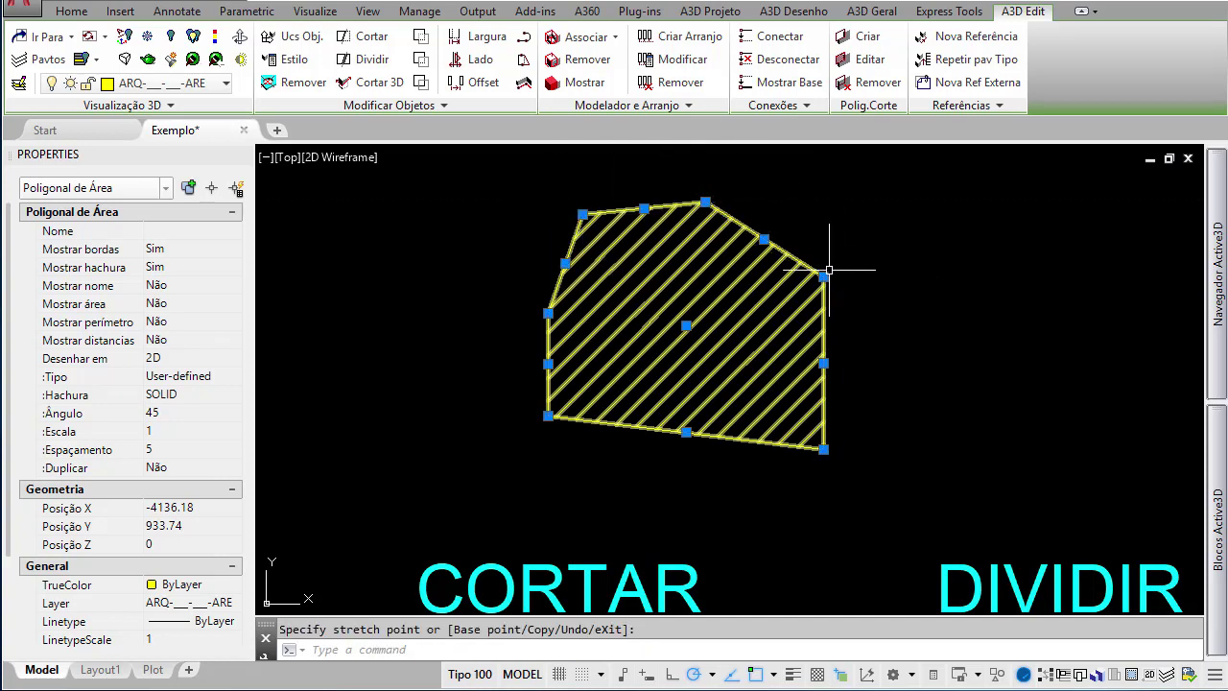
click(824, 448)
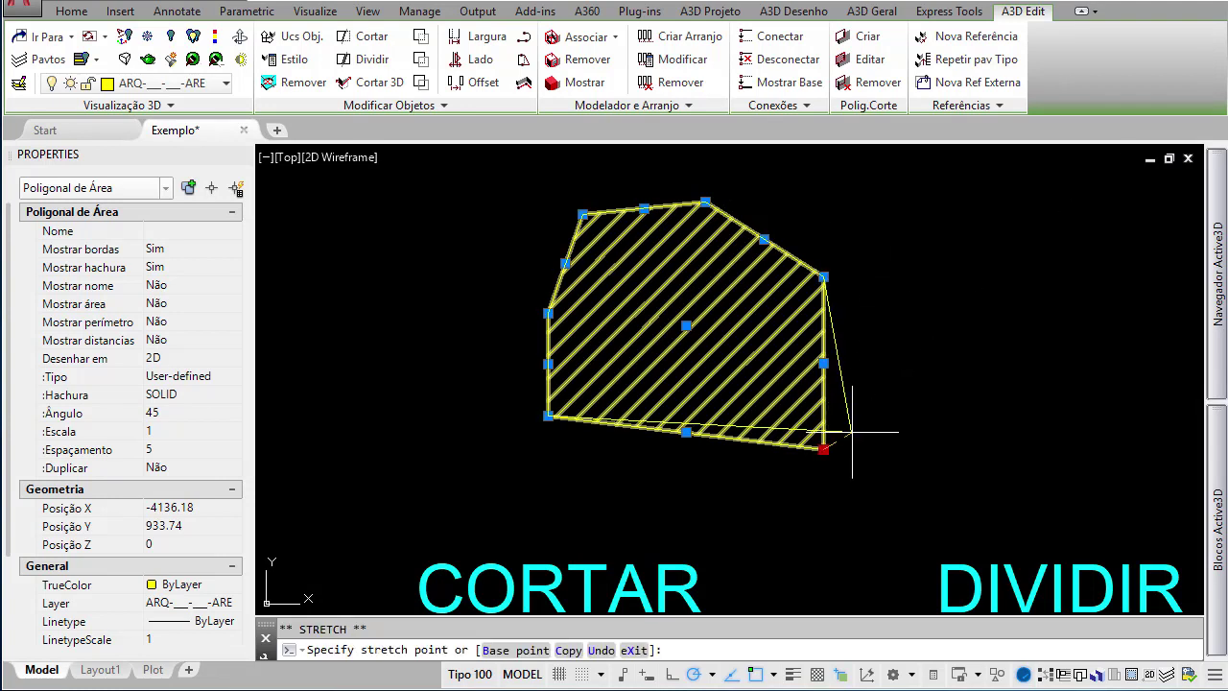
click(869, 379)
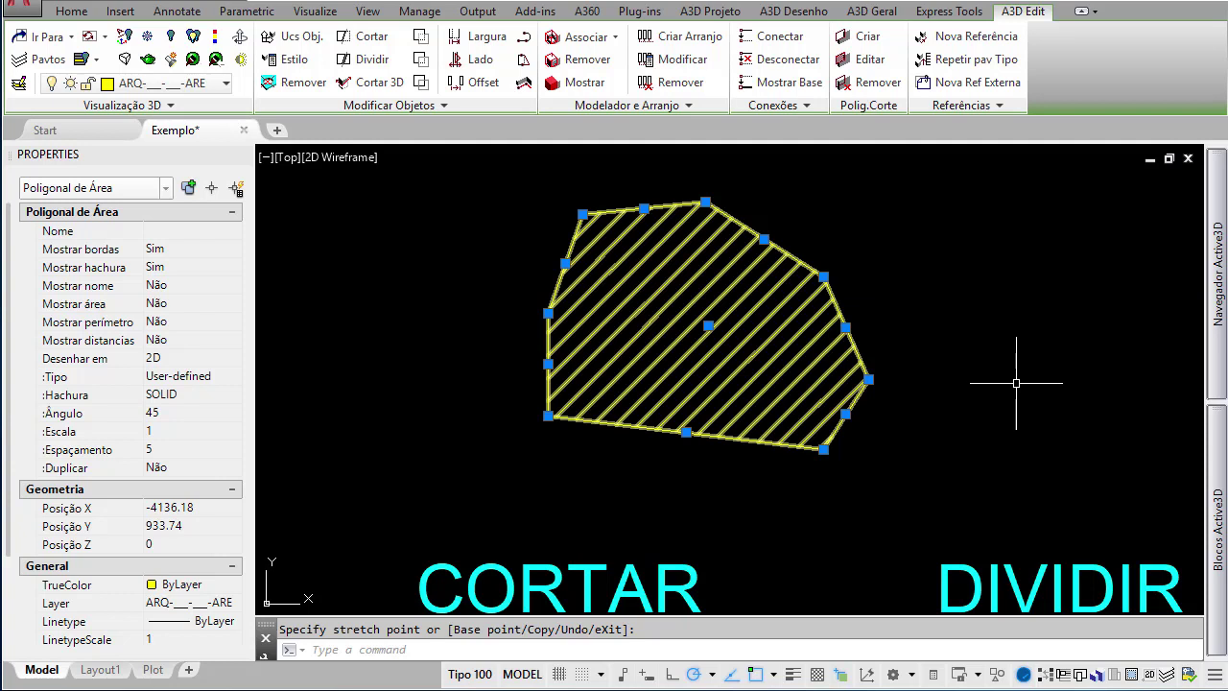
- Remove the polygon's right, top and upper-left vertices by stretching each onto its neighbouring vertex, and erase the polygon
click(869, 379)
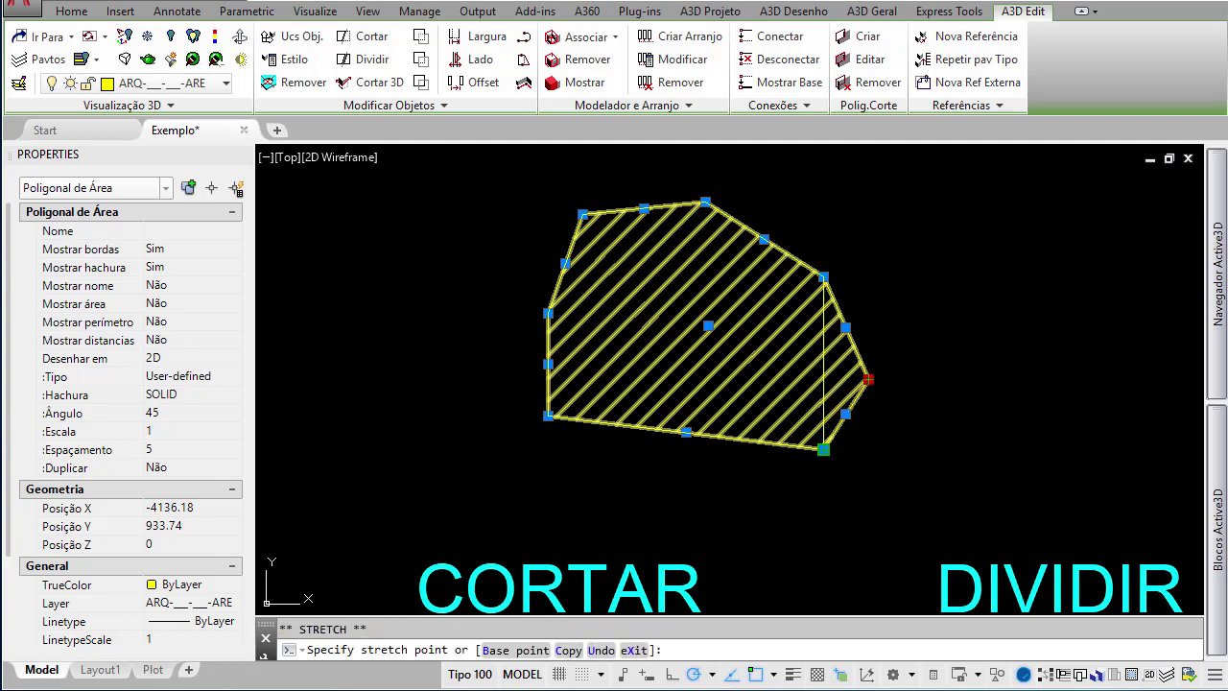
click(824, 449)
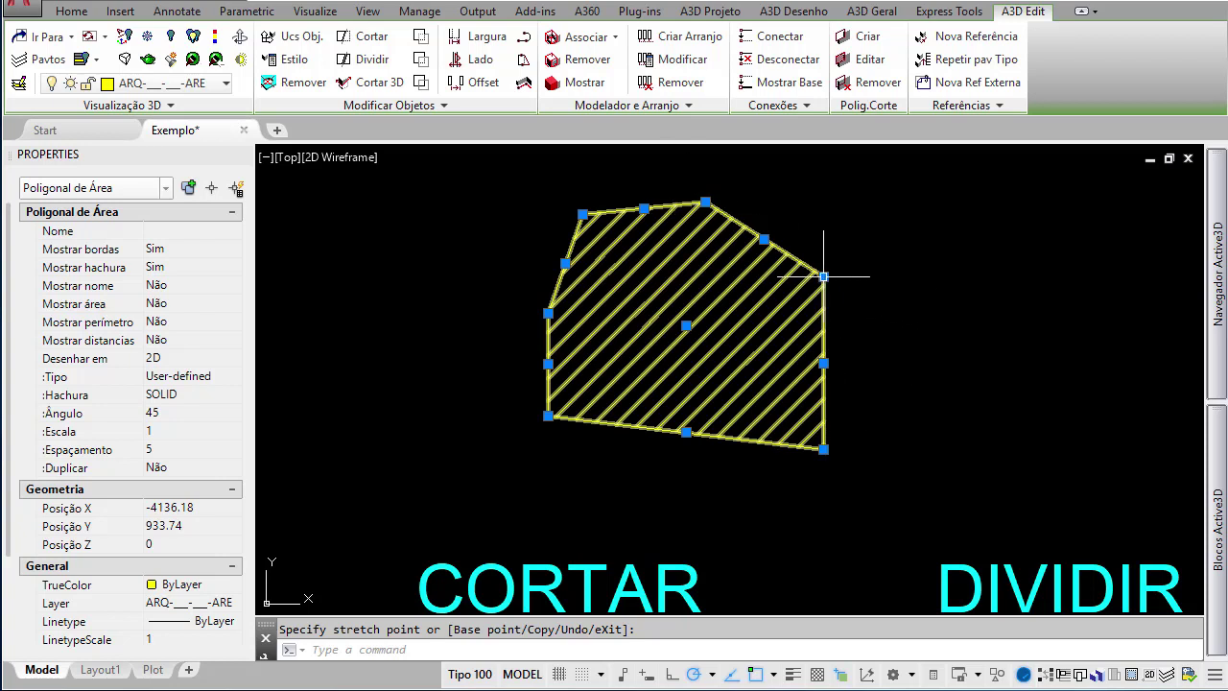
click(705, 203)
click(582, 213)
click(582, 213)
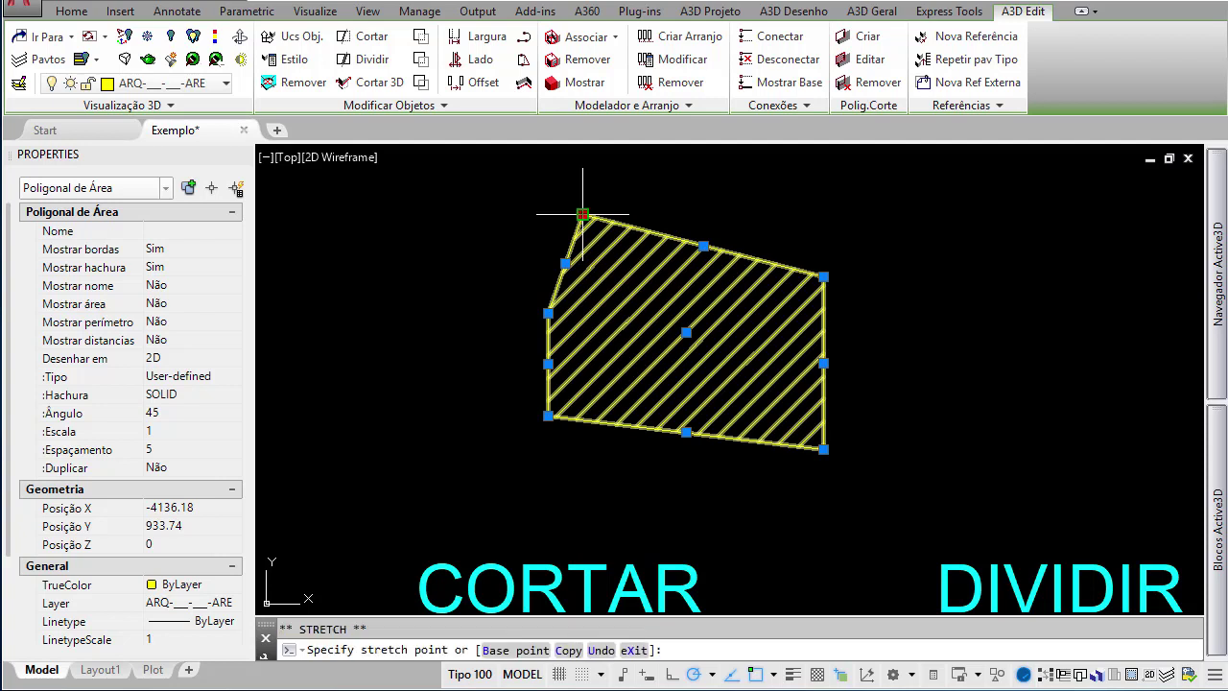
click(547, 313)
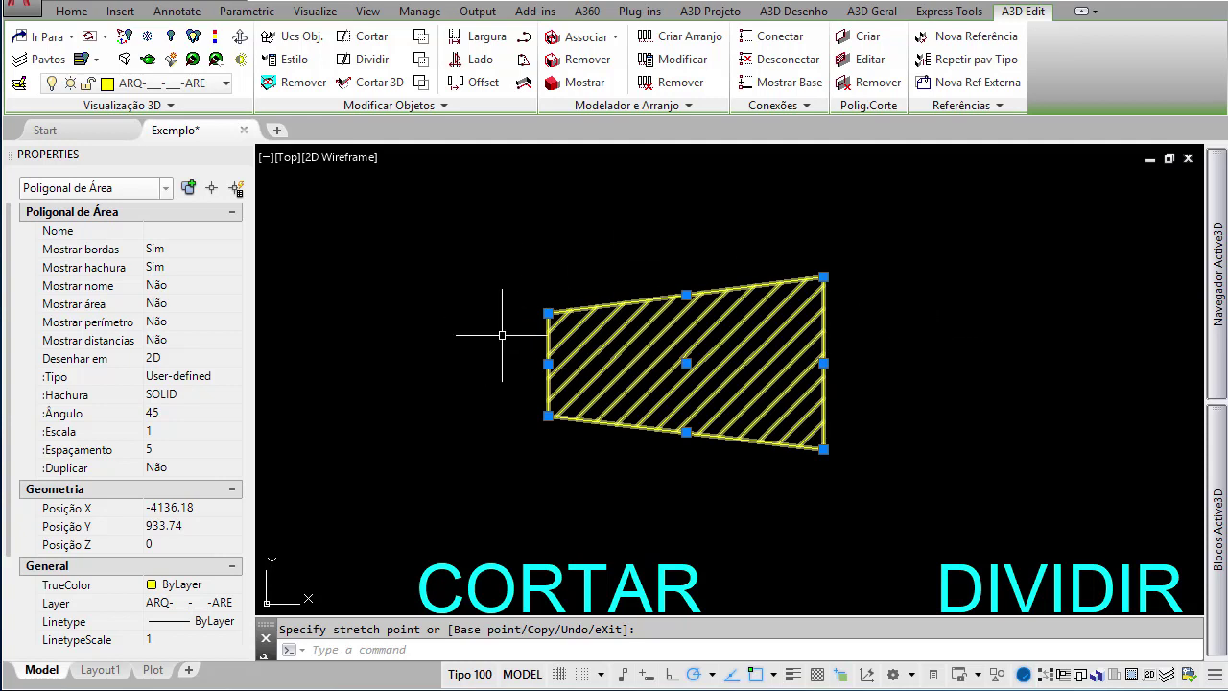
key(Delete)
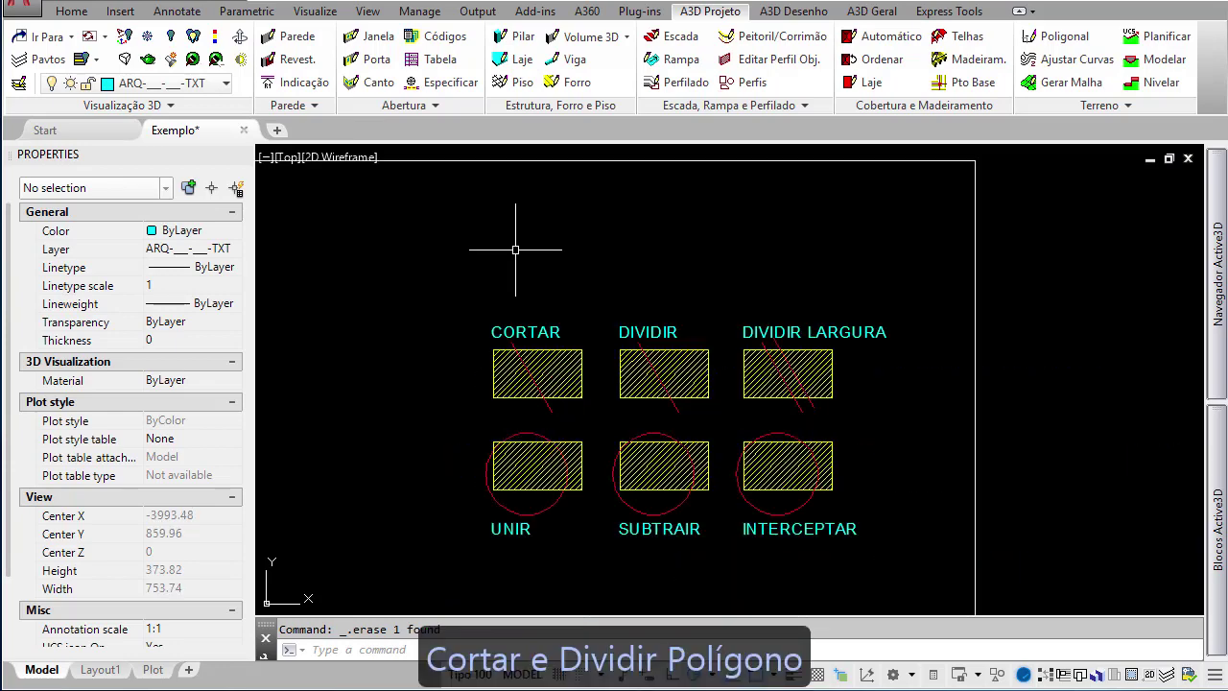
- Cut the hatched rectangle below the CORTAR label along its red diagonal line, removing the part right of the line
scroll(551, 257, up, 2)
mouse_move(707, 425)
middle_down()
mouse_move(636, 383)
mouse_move(657, 306)
middle_up()
click(500, 295)
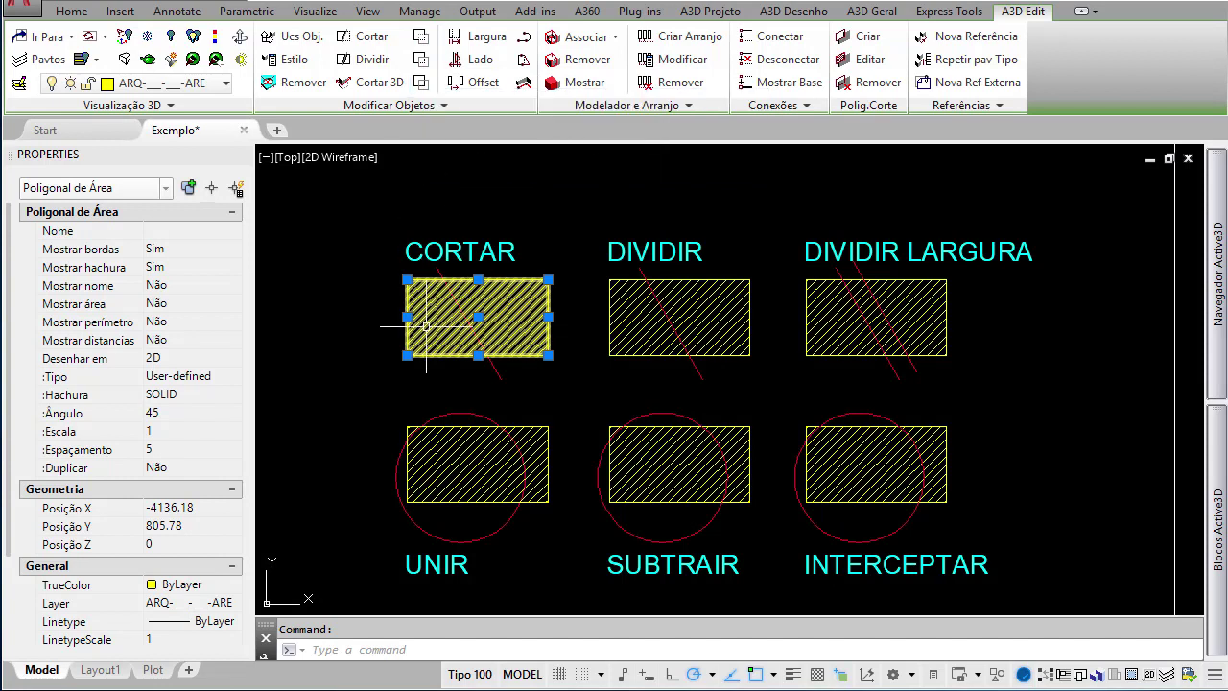
click(367, 39)
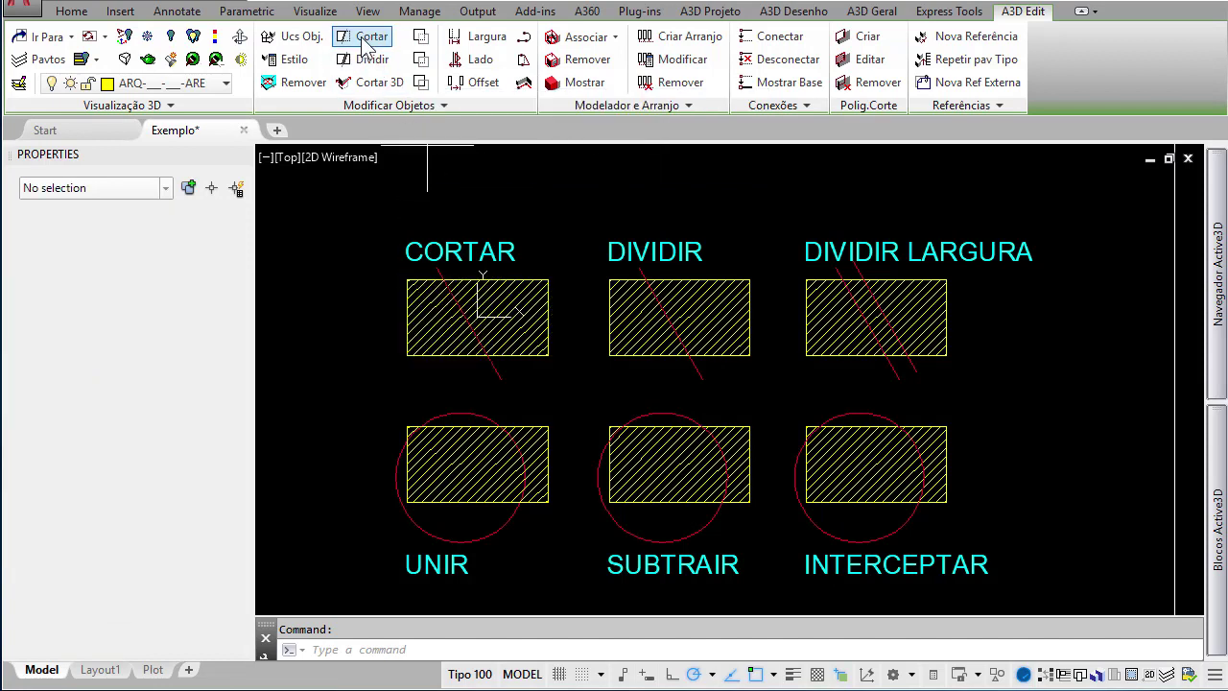
click(437, 267)
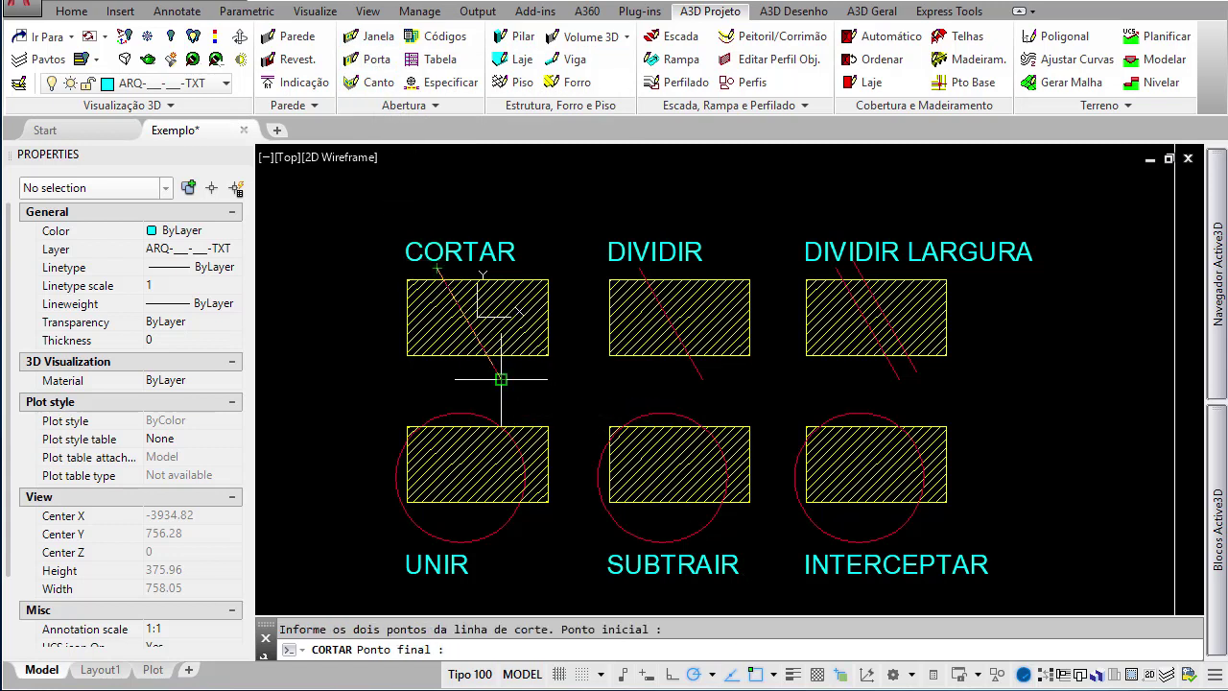
click(501, 379)
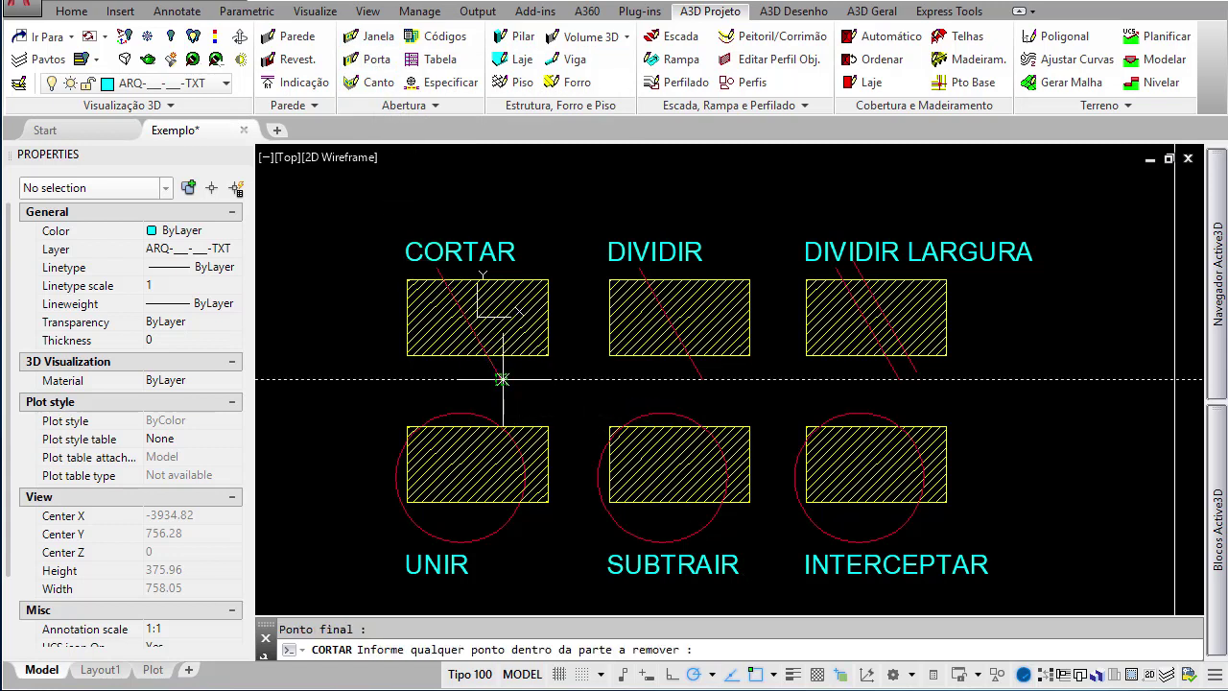
click(522, 299)
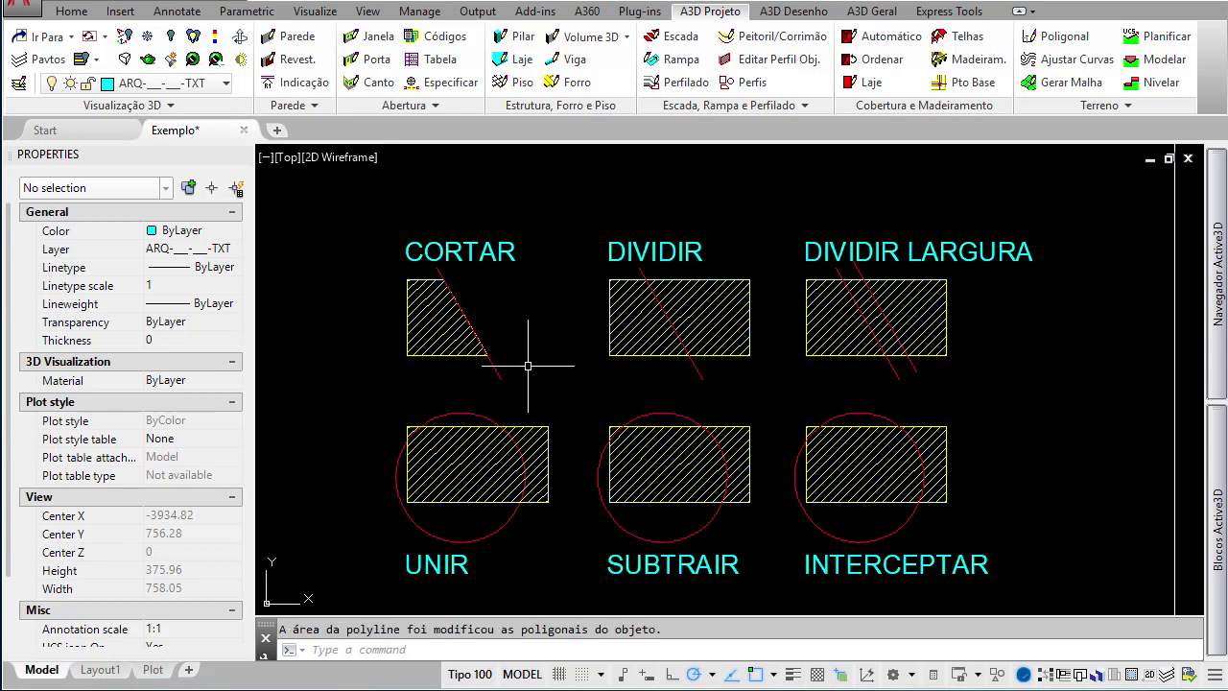
- Divide the hatched rectangle below the DIVIDIR label into two polygons along its red diagonal line
click(627, 319)
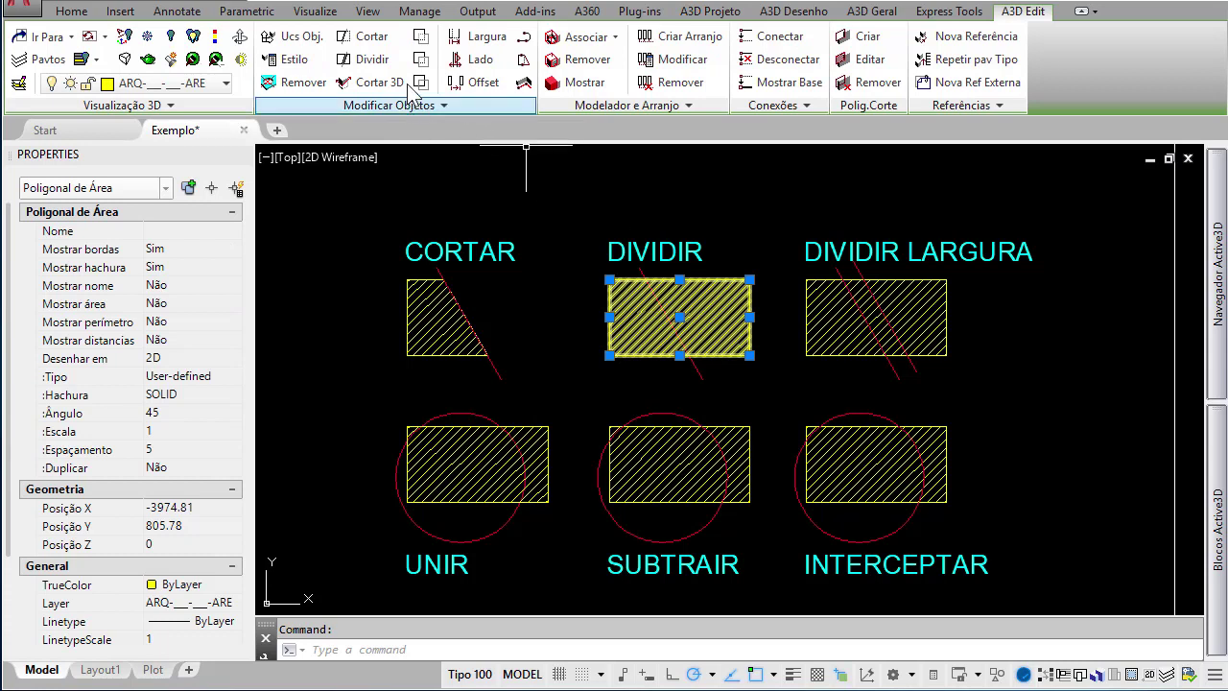
click(362, 60)
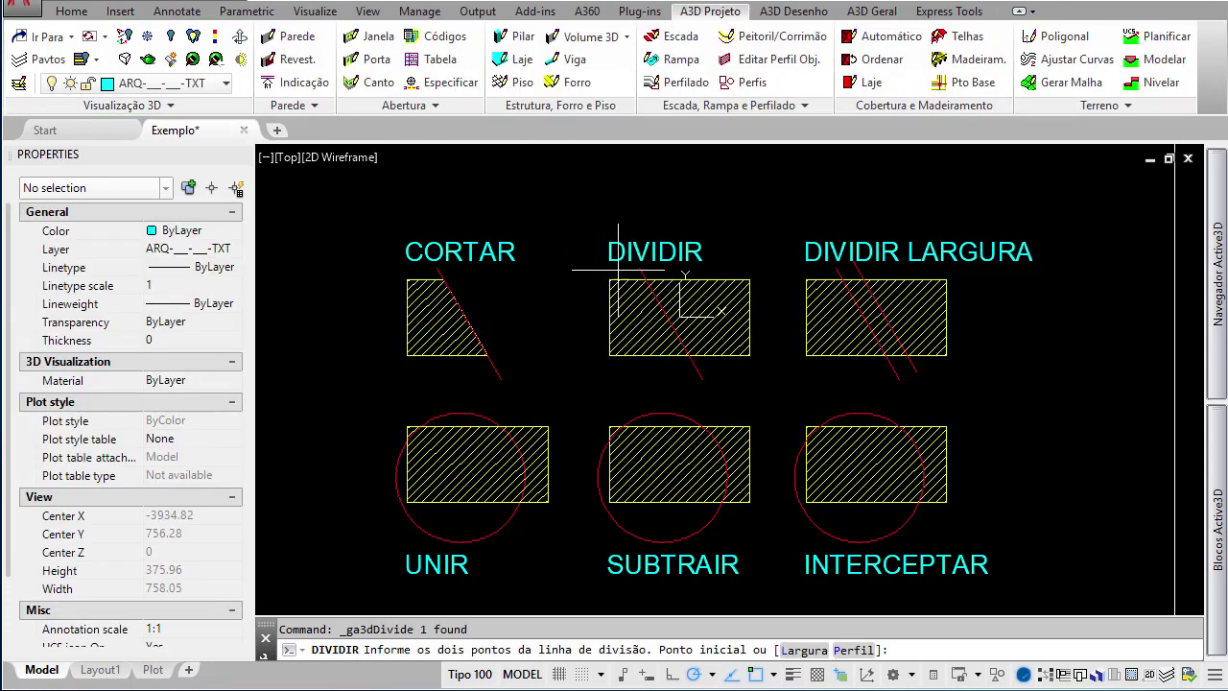
click(641, 278)
click(704, 379)
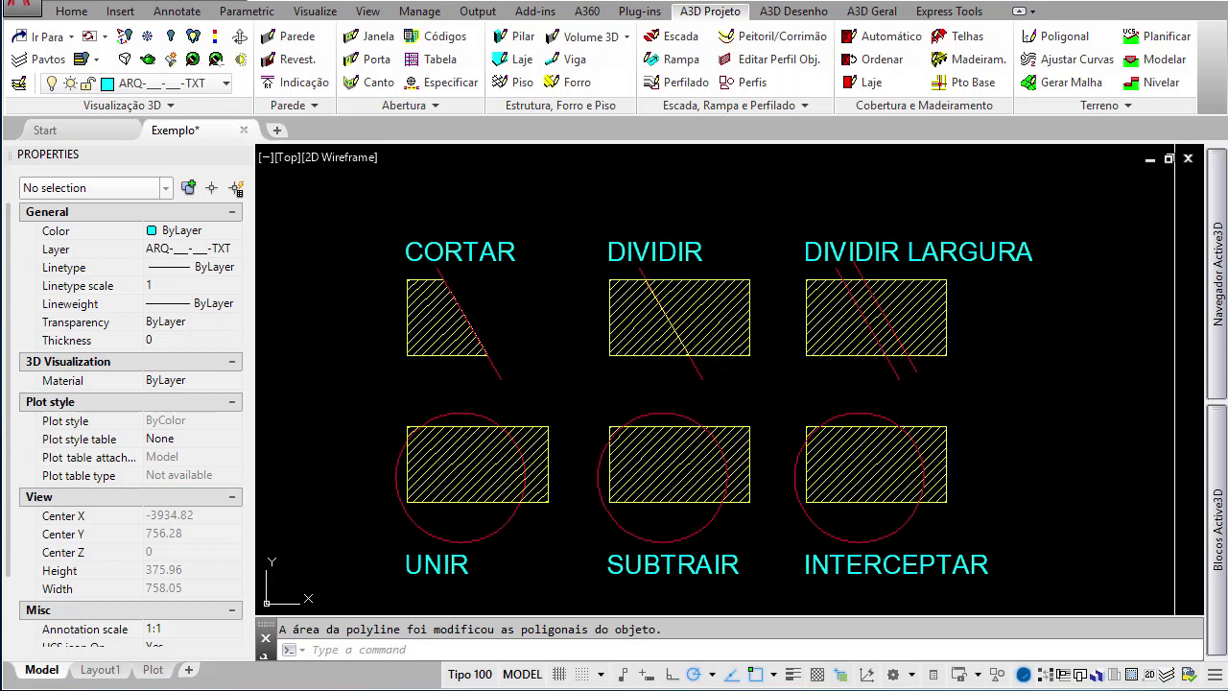
- Move the left half of the divided rectangle about 31 units left and the right half about 16 units right
click(612, 328)
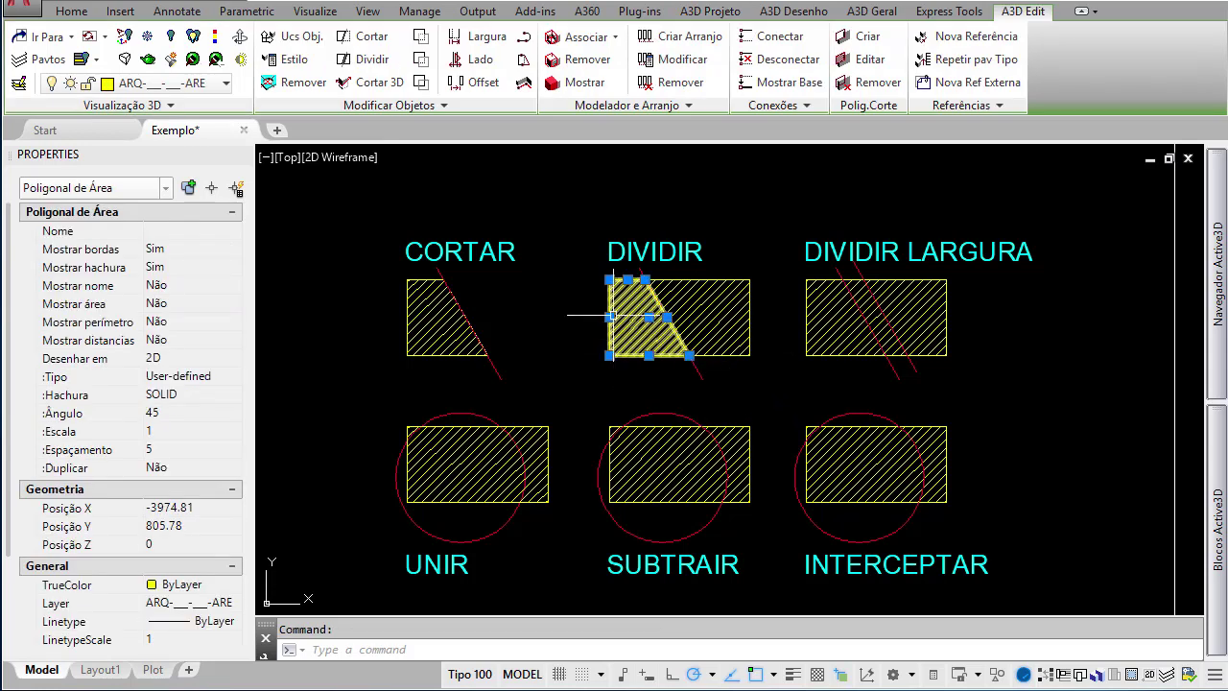
click(611, 314)
key(space)
click(572, 316)
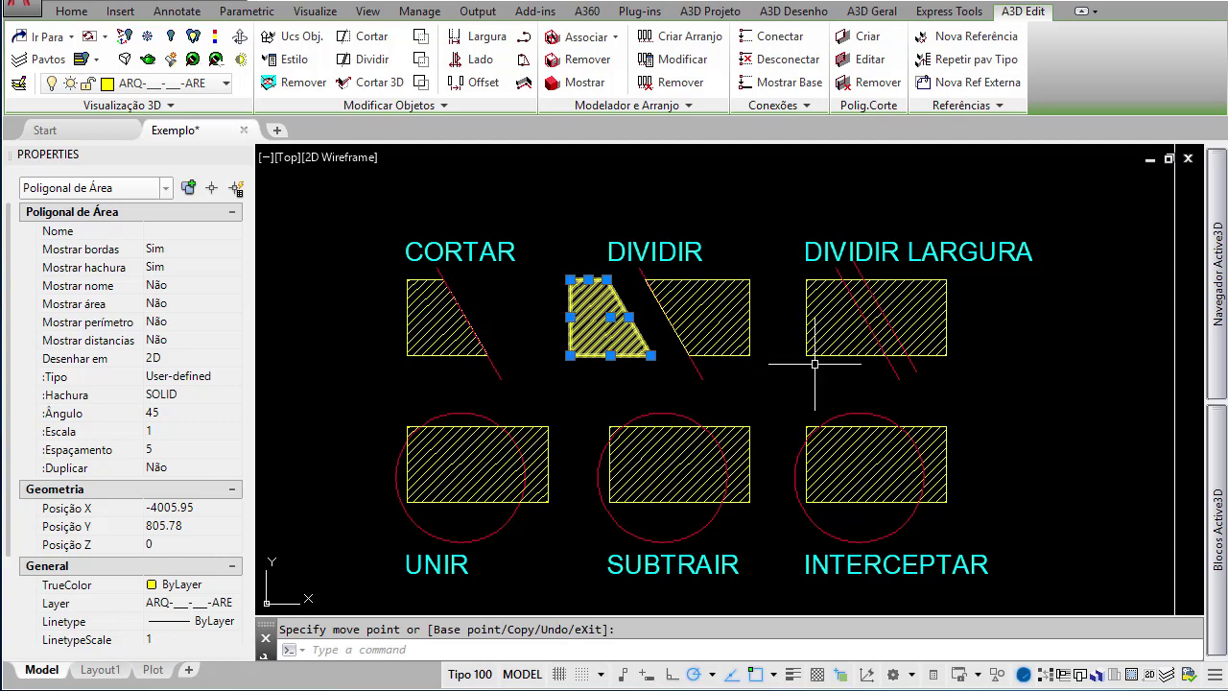
key(Escape)
key(Escape)
click(715, 309)
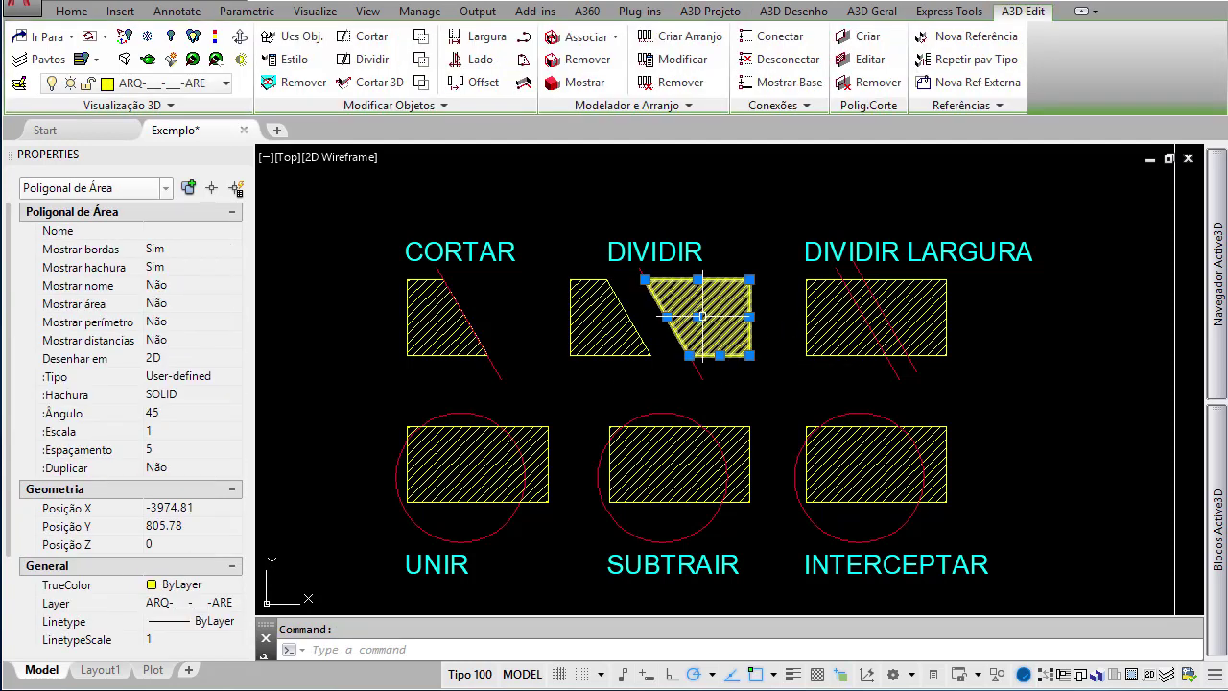
click(702, 316)
key(space)
click(722, 317)
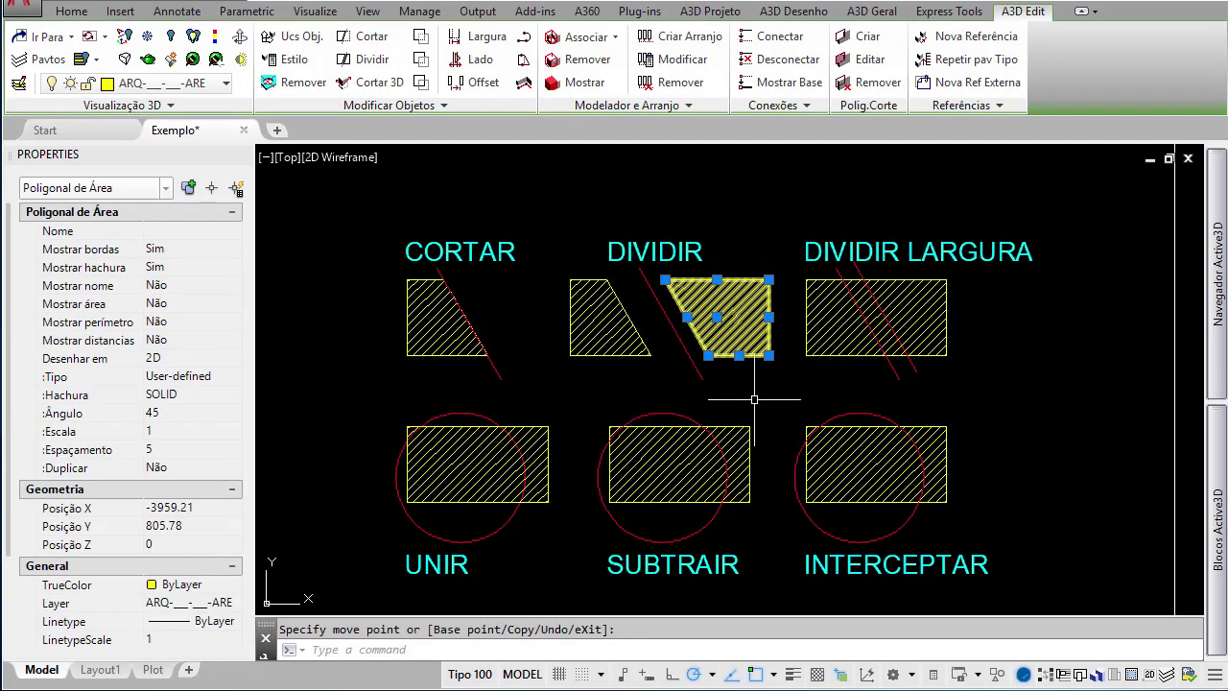
key(Escape)
- Divide the rectangle below the DIVIDIR LARGURA label along its left red line, using a division width of 15
click(812, 304)
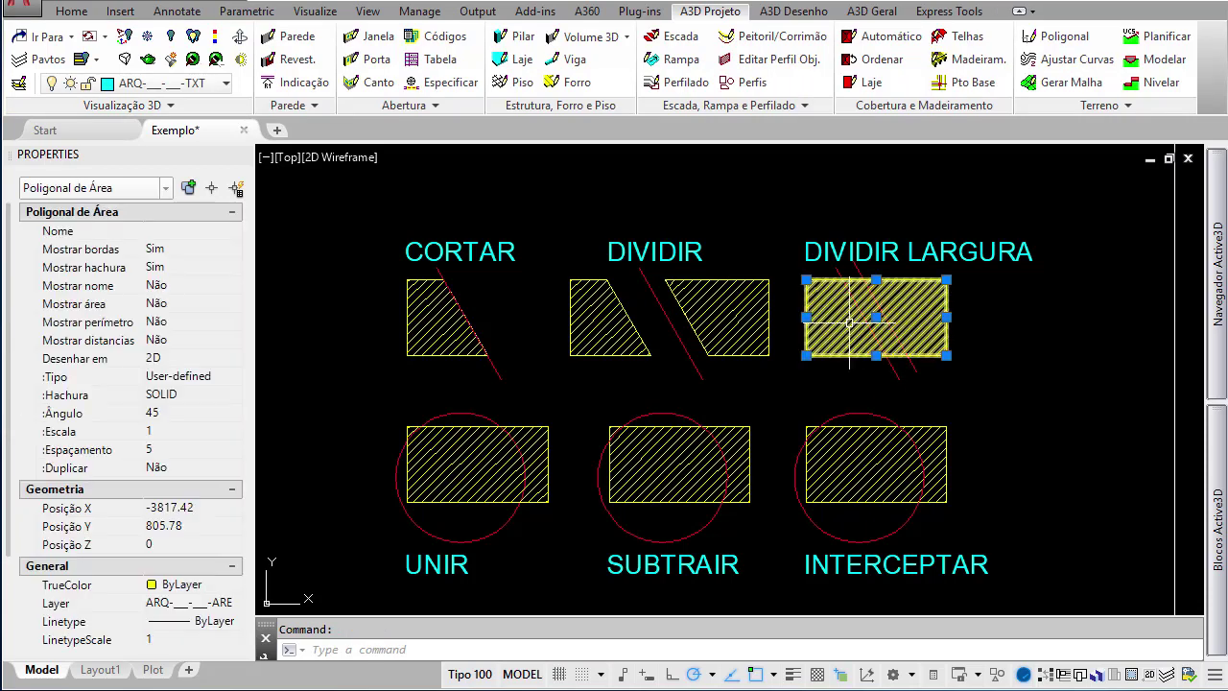
click(360, 58)
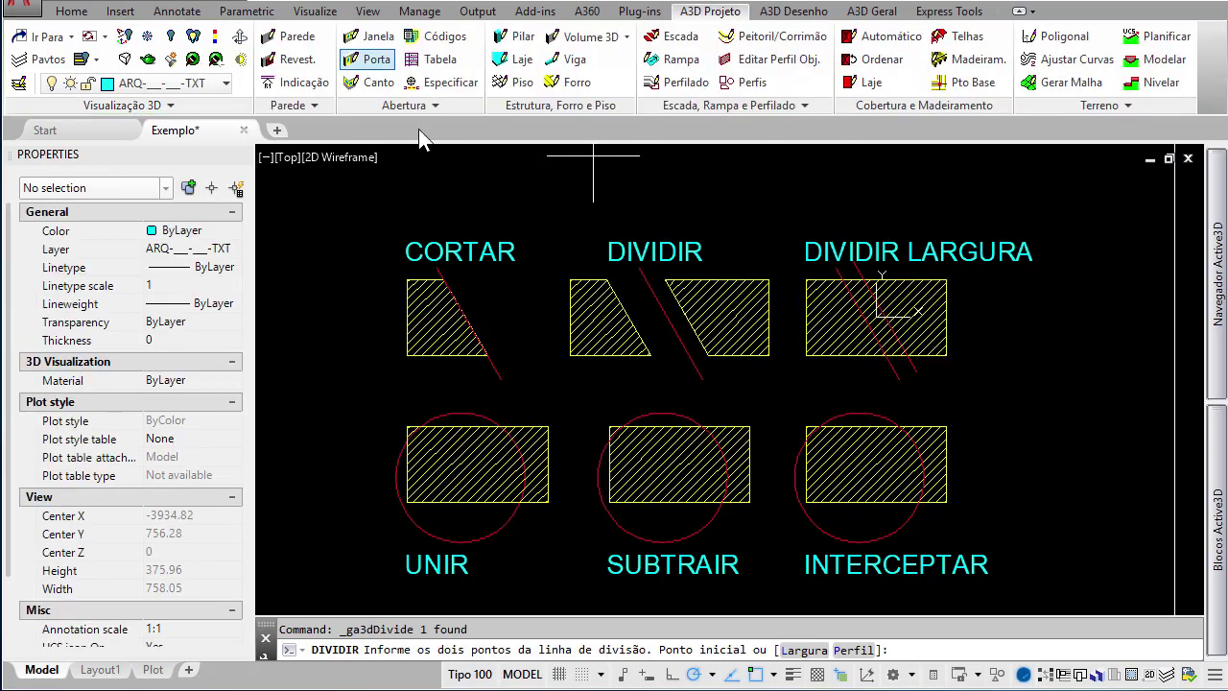
click(806, 651)
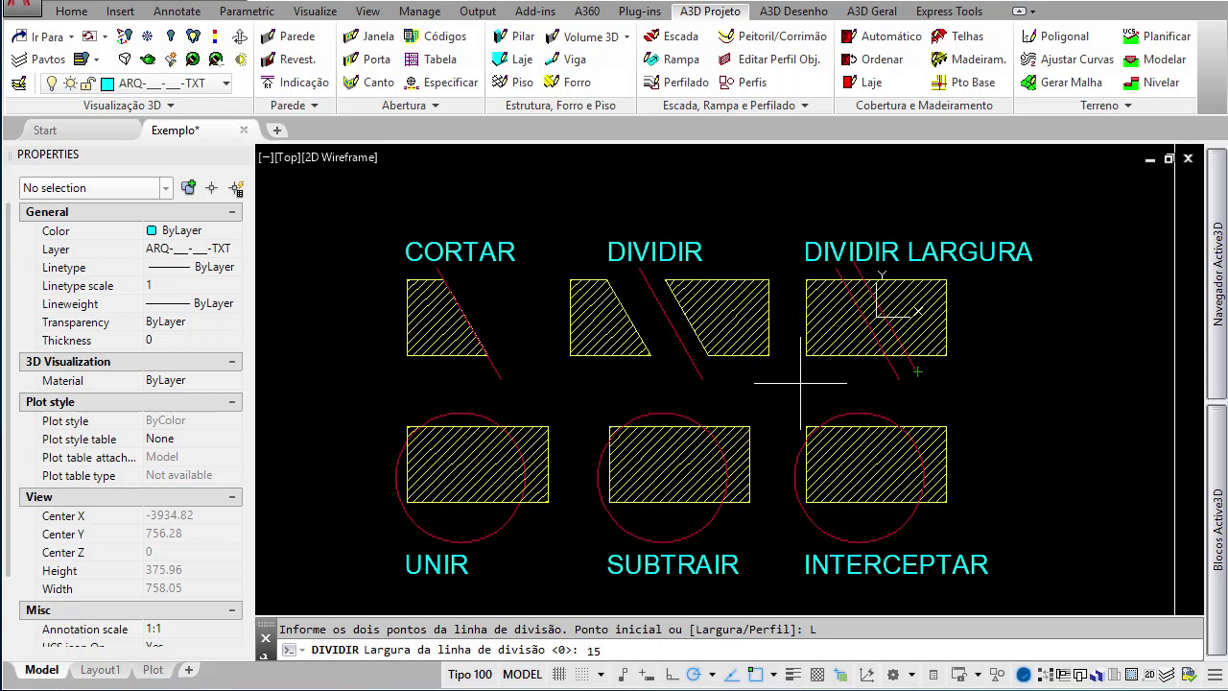
key(Return)
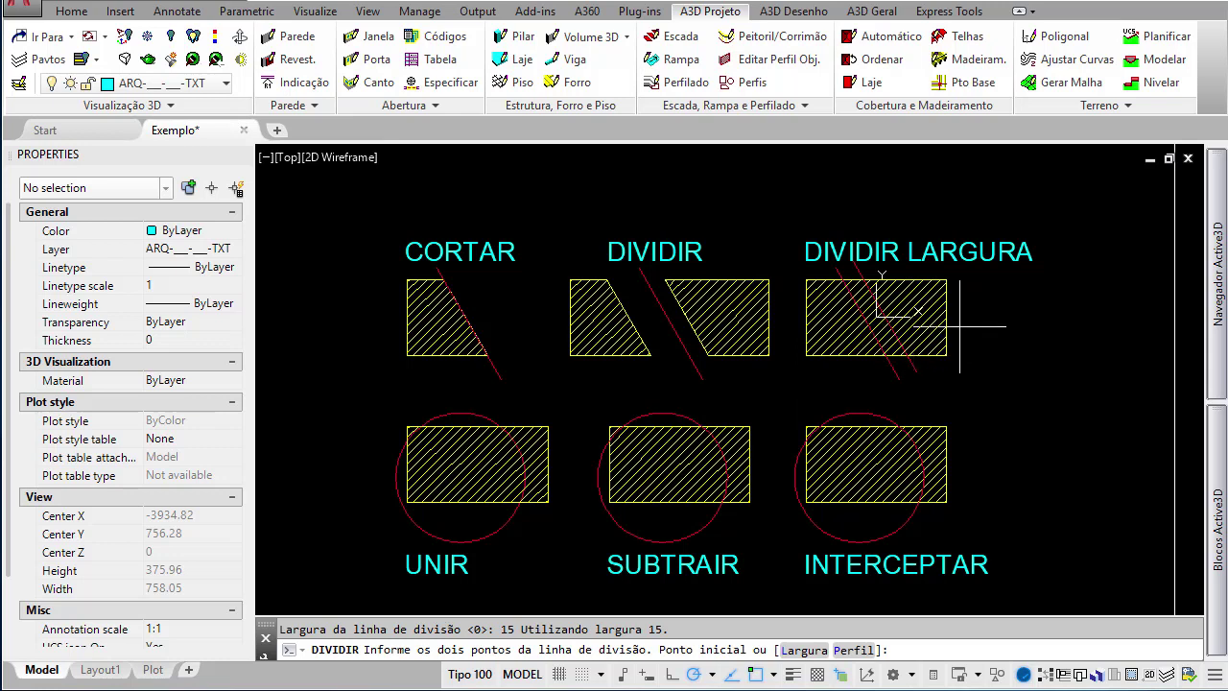
scroll(932, 329, up, 2)
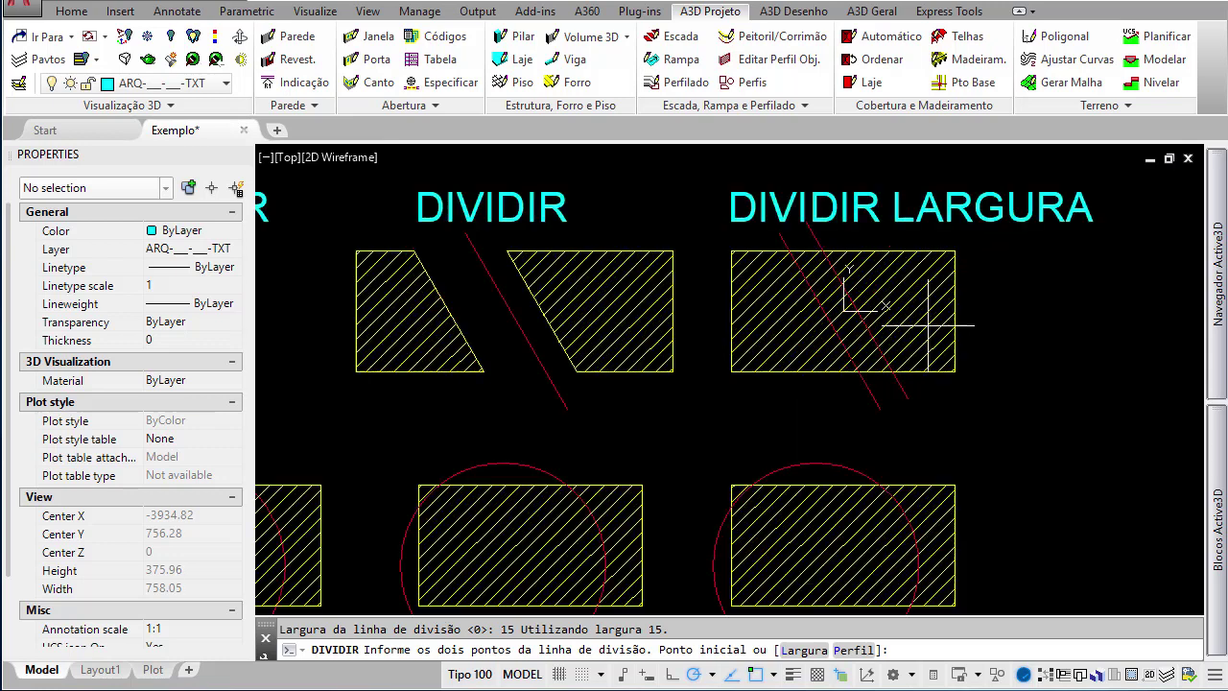
click(779, 233)
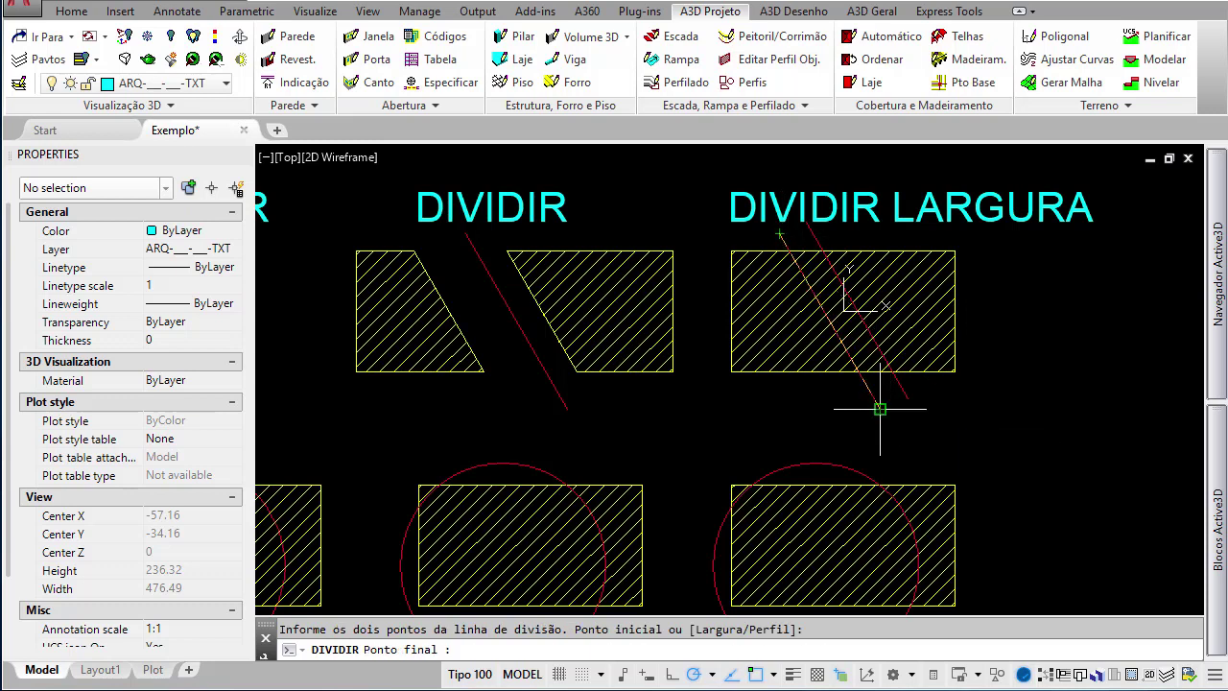
click(880, 408)
scroll(863, 365, up, 4)
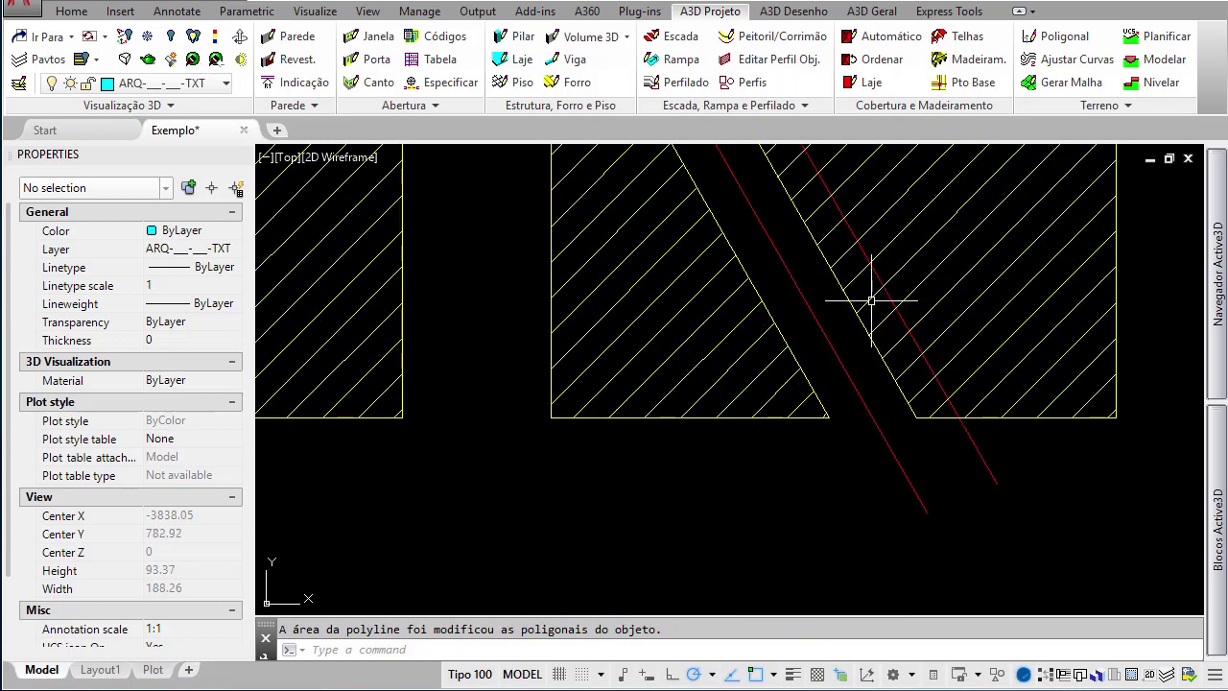
scroll(859, 312, down, 2)
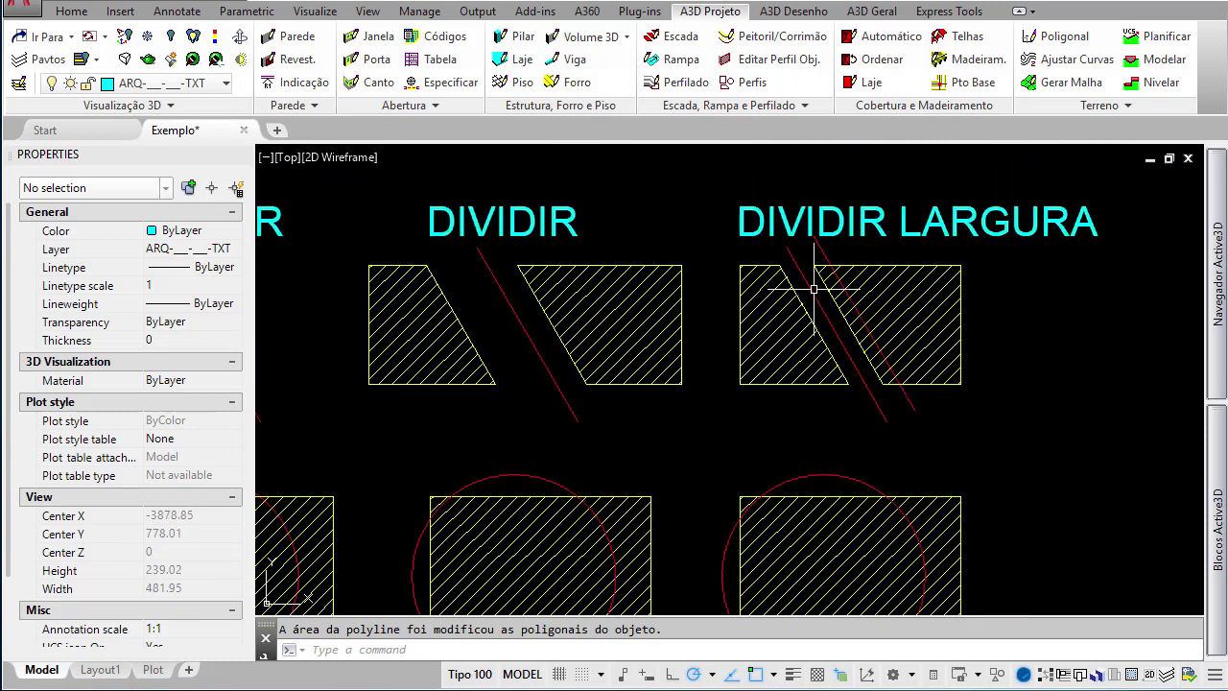
- Check the two pieces of the DIVIDIR LARGURA rectangle individually, and erase the right-hand red diagonal line
click(798, 342)
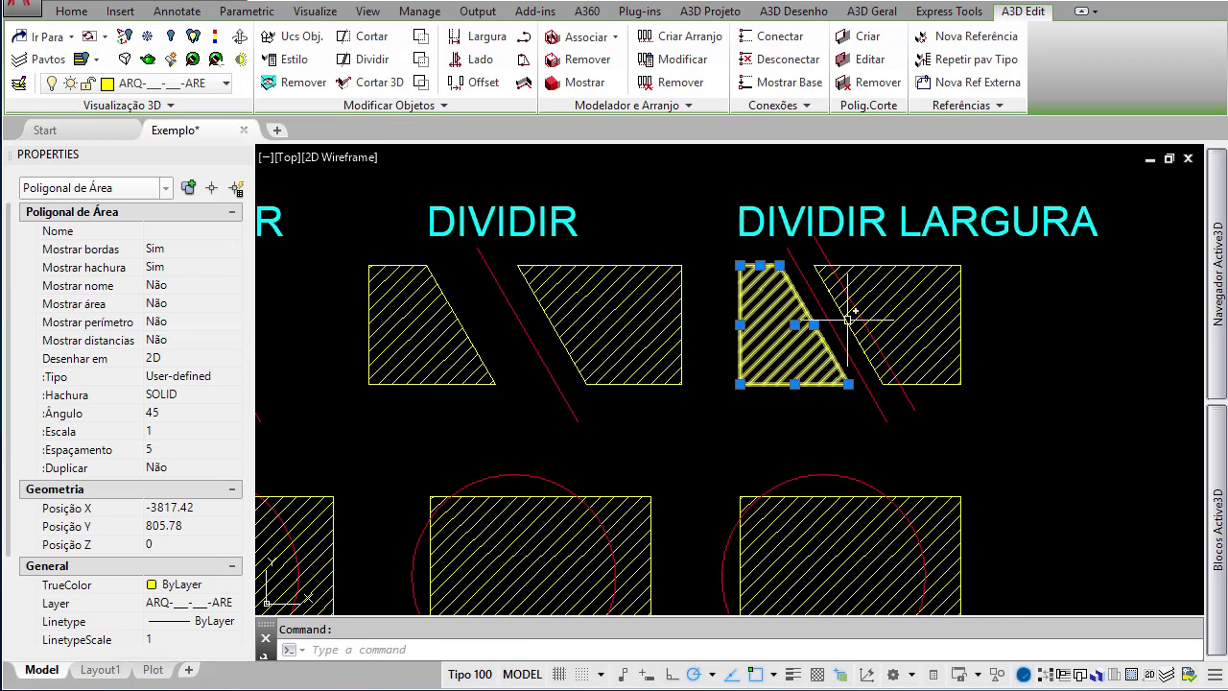
key(Escape)
click(868, 274)
key(Escape)
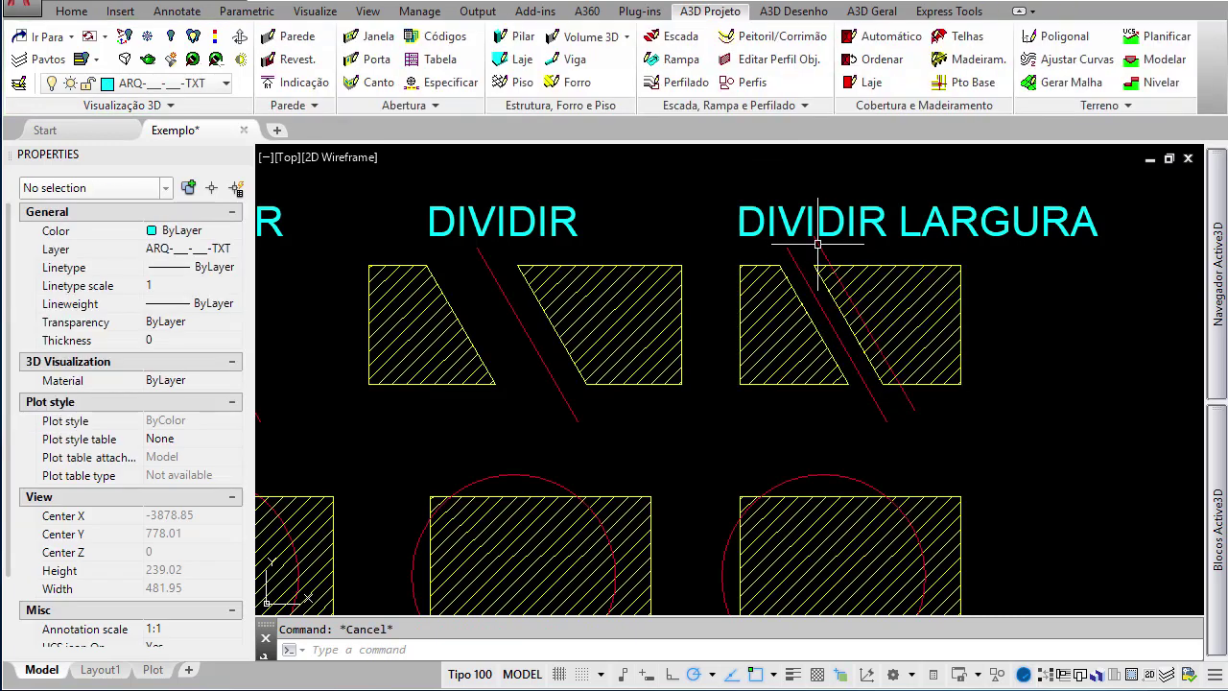
click(818, 244)
key(Delete)
- Unite the hatched rectangle above the UNIR label with its overlapping red circle, and select the combined polygon to inspect its outline
scroll(815, 242, down, 4)
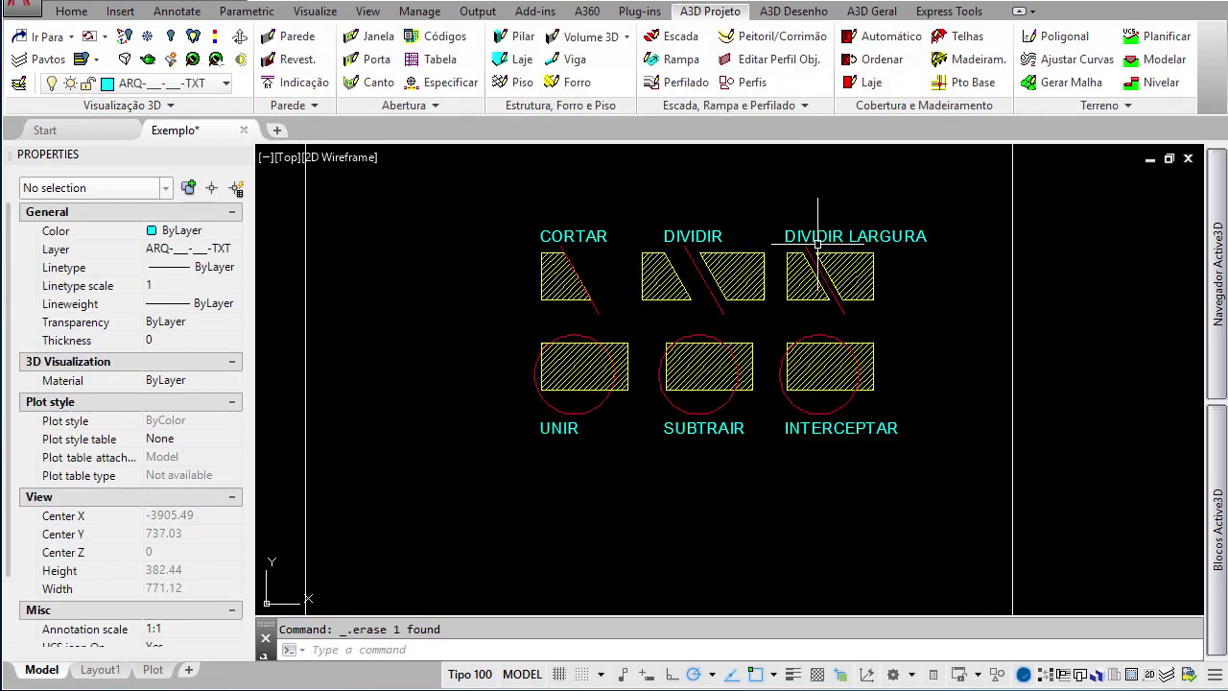
scroll(691, 337, up, 2)
middle_drag(678, 339, 653, 375)
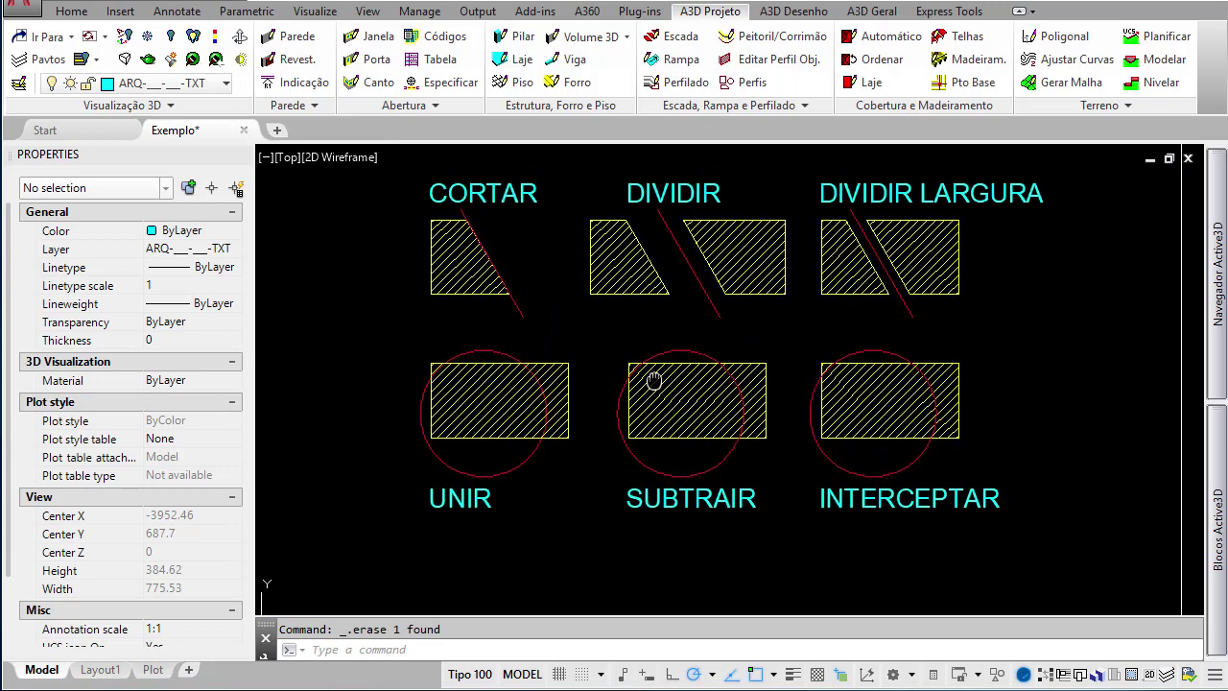
scroll(577, 403, down, 1)
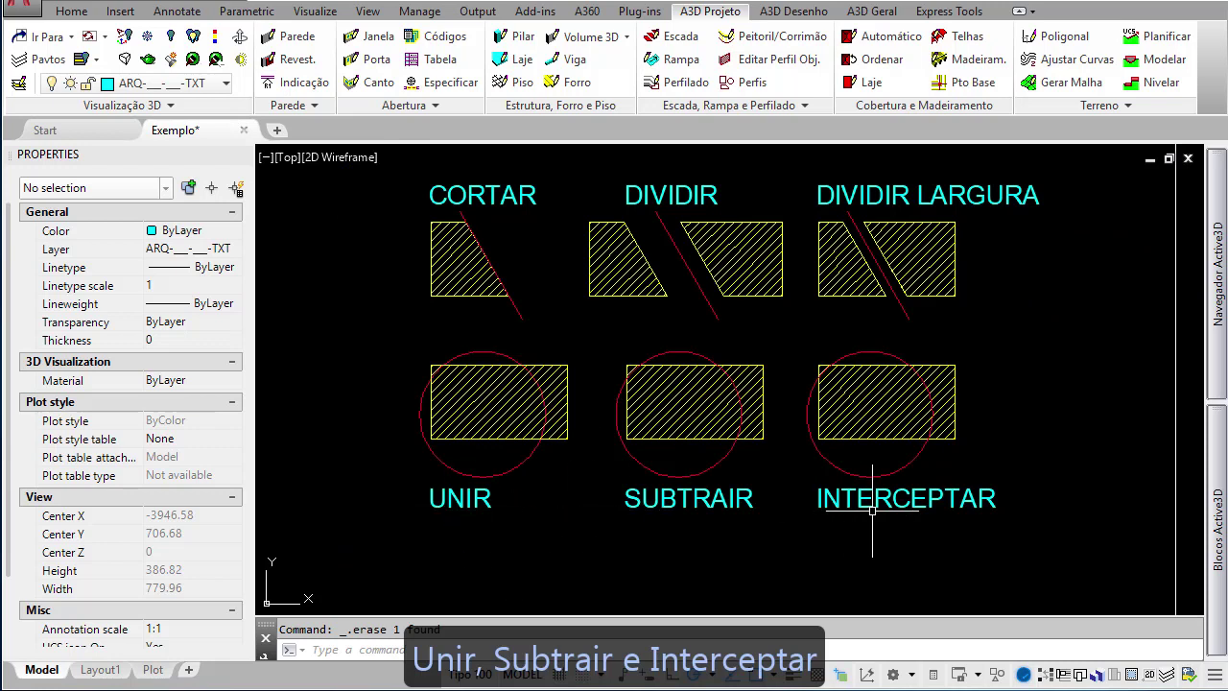
click(500, 392)
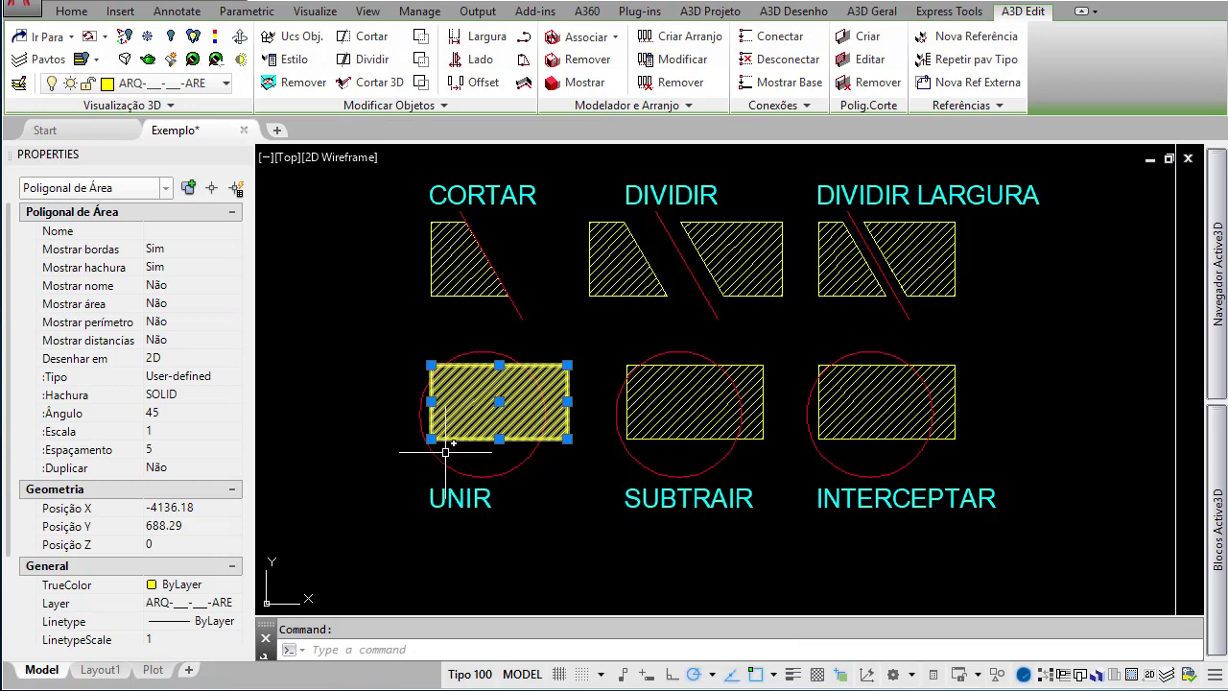
click(423, 40)
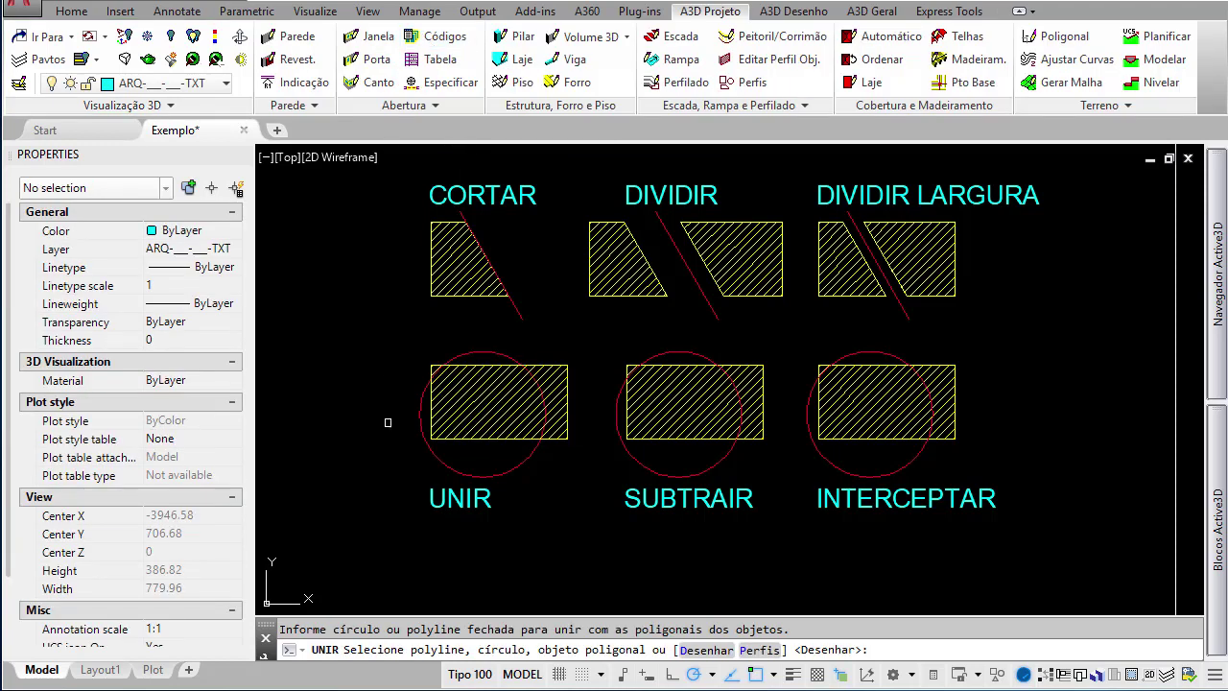
click(437, 464)
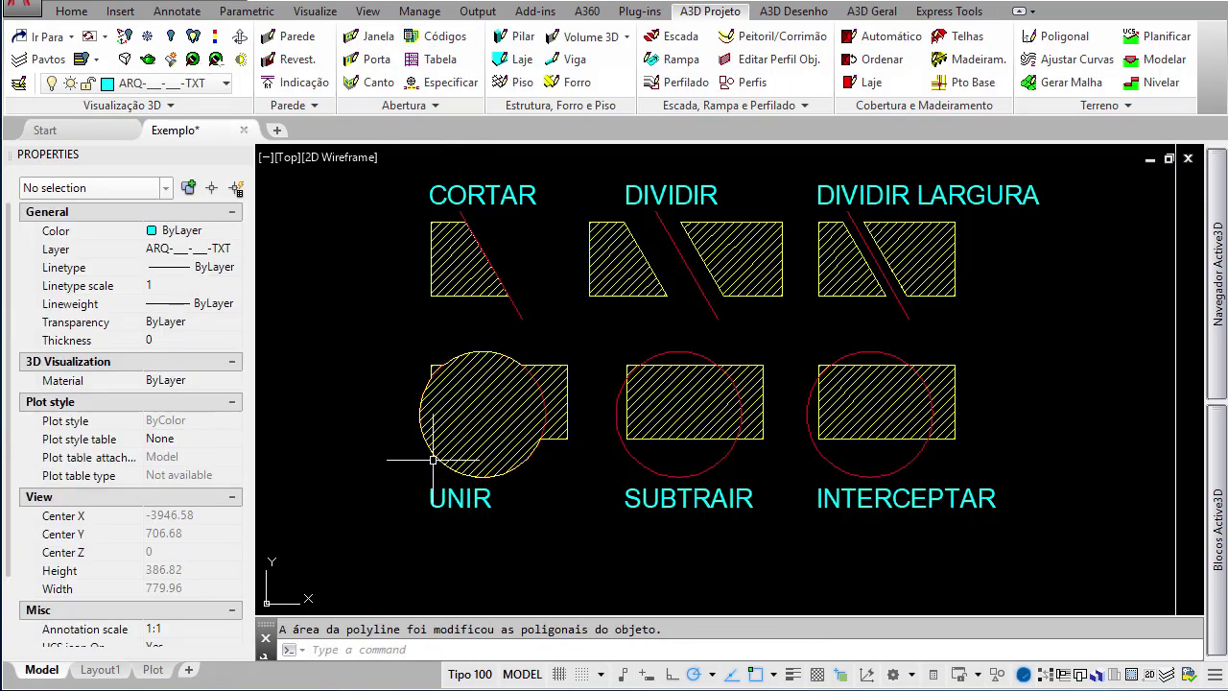
click(482, 408)
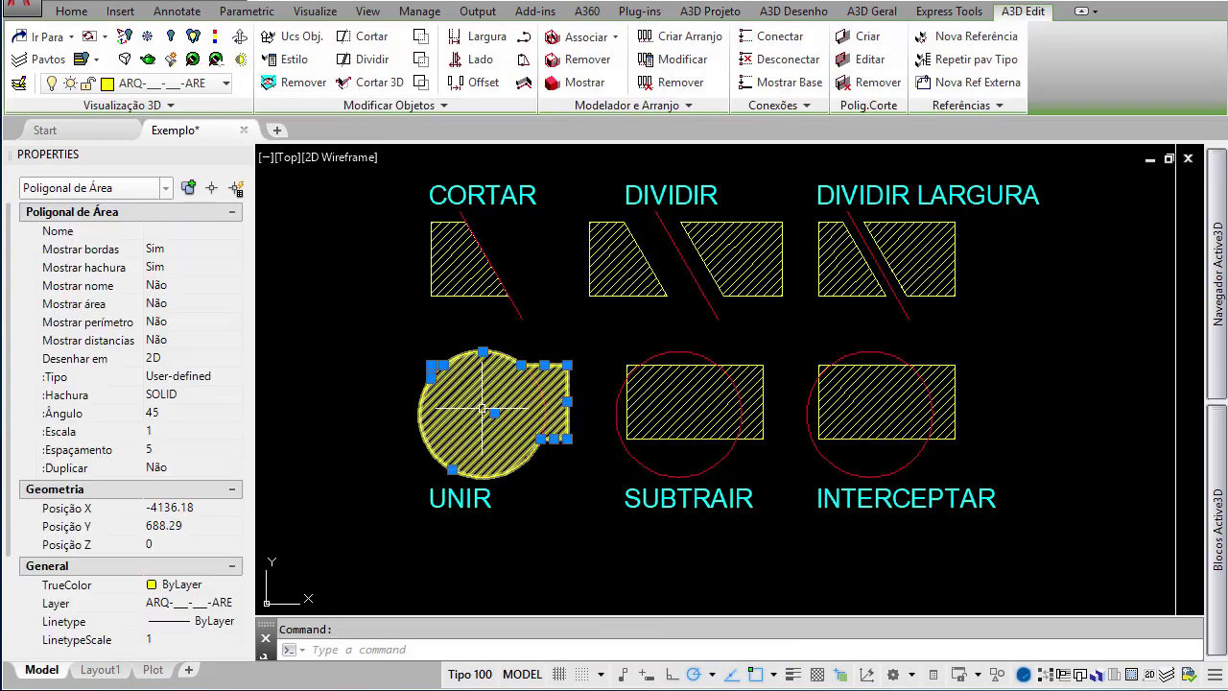
scroll(481, 408, up, 2)
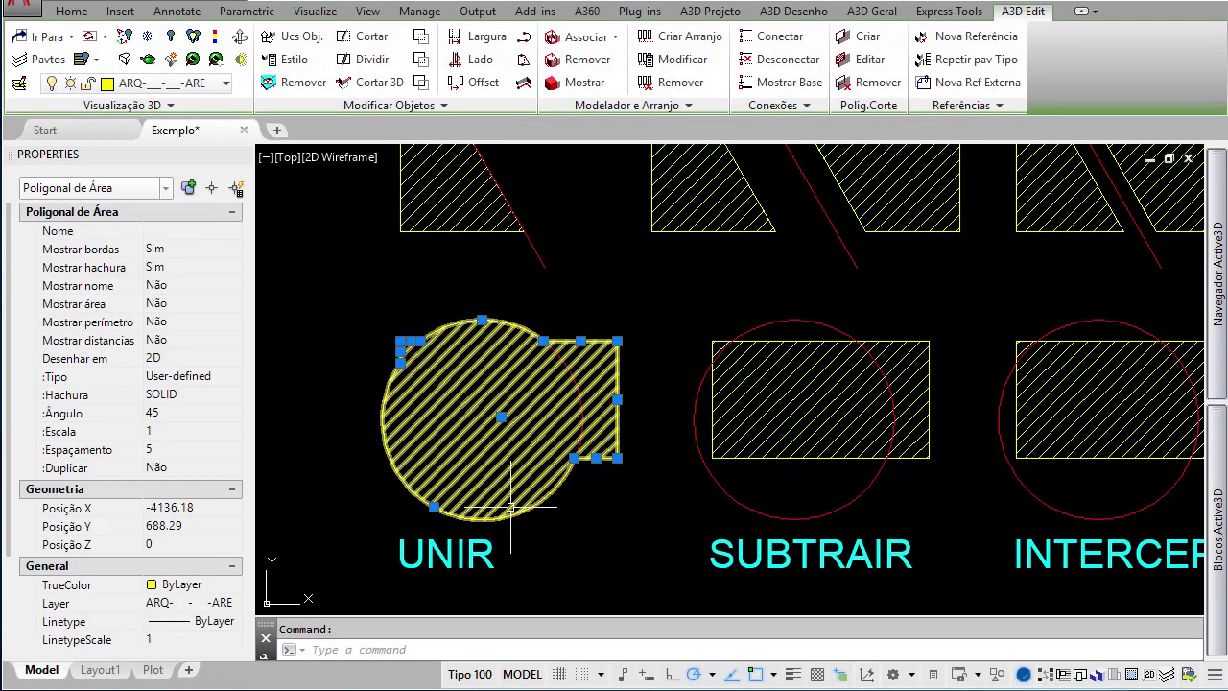
- Subtract the overlapping red circle from the hatched rectangle above the SUBTRAIR label
key(Escape)
middle_drag(818, 454, 593, 441)
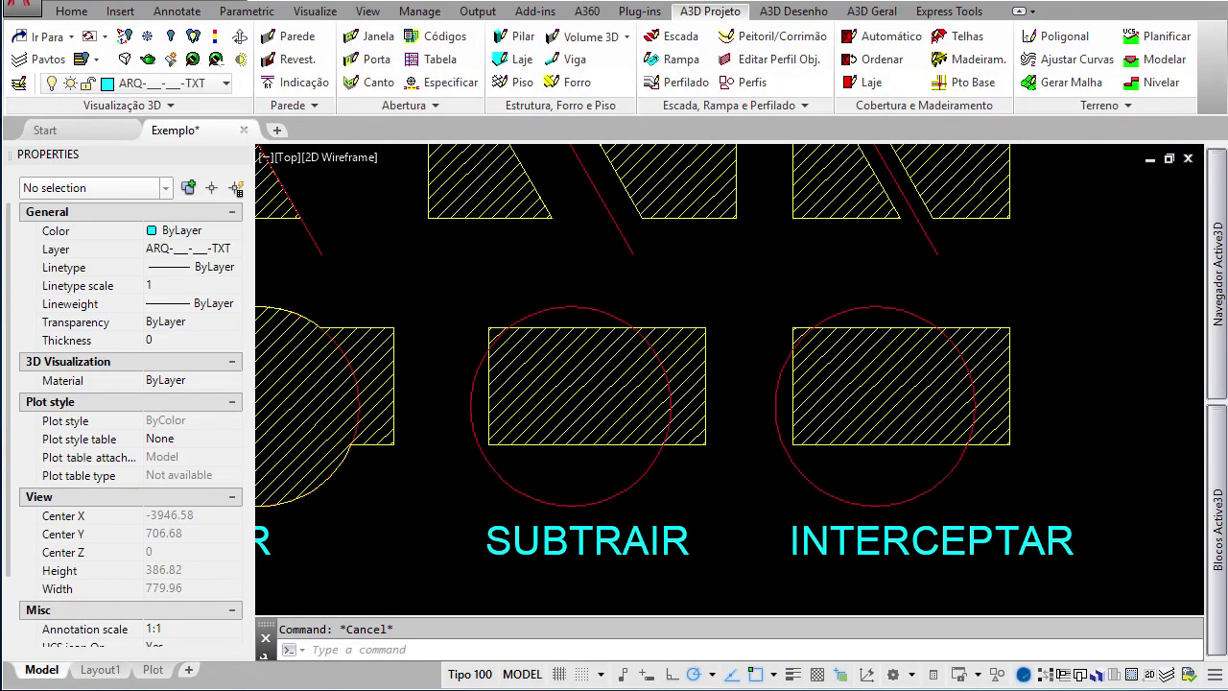
click(572, 391)
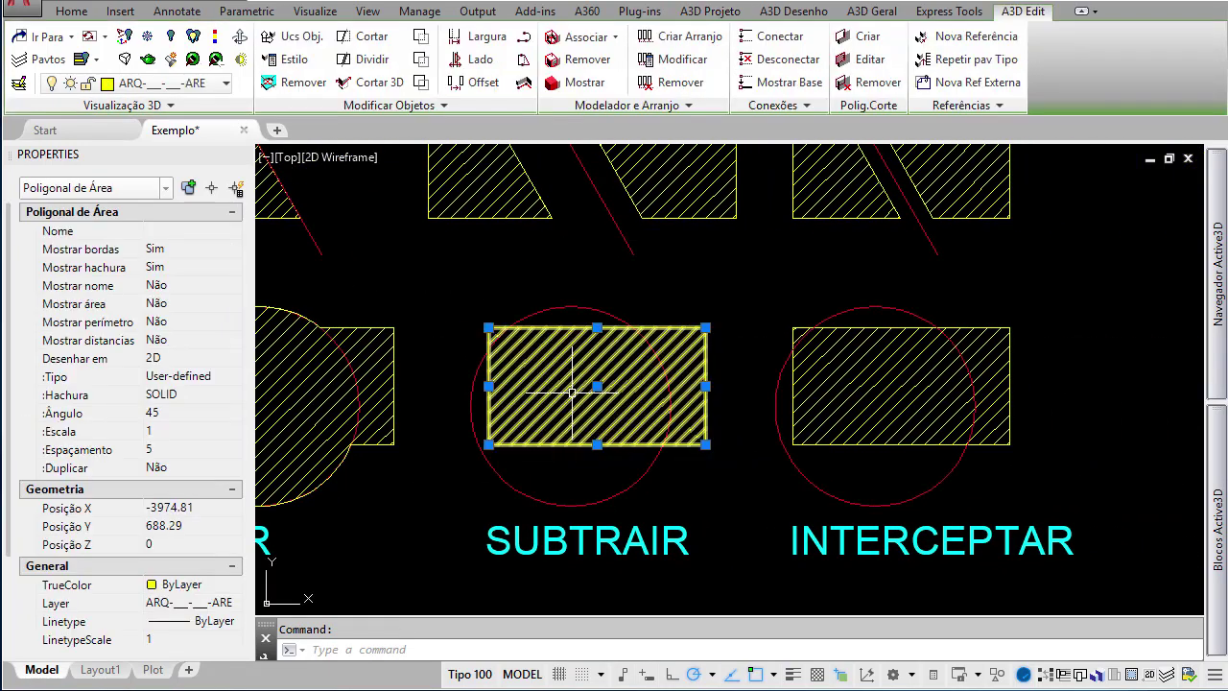
click(422, 60)
click(514, 489)
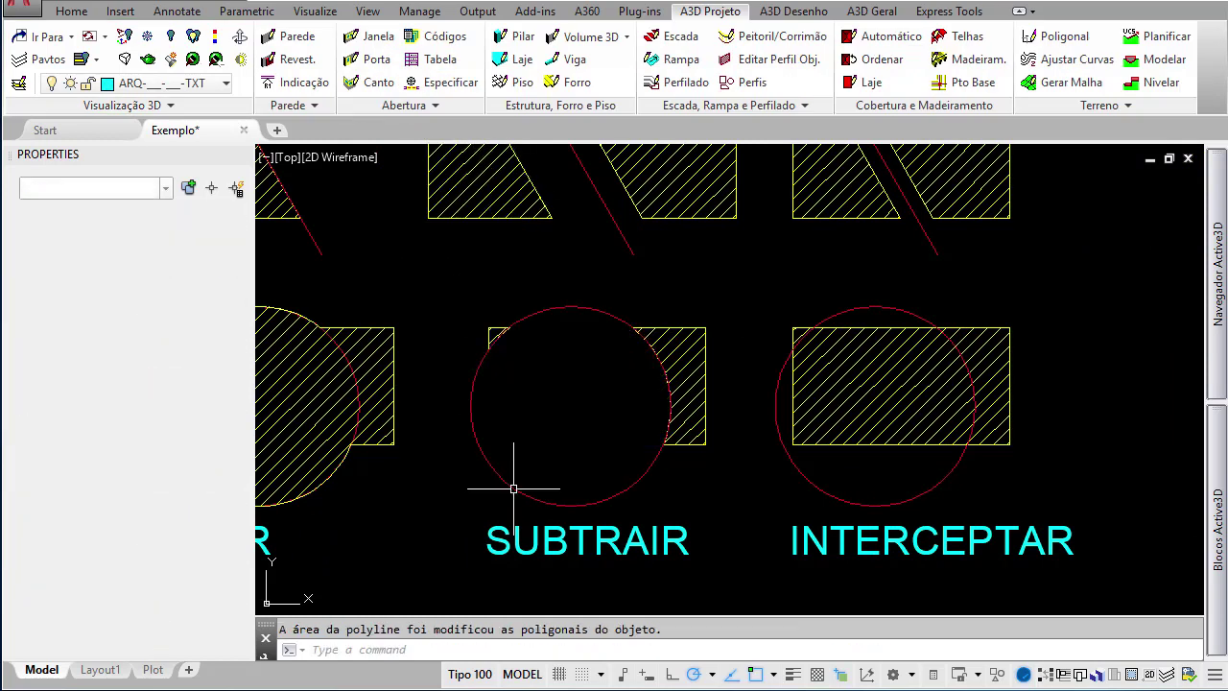
key(Escape)
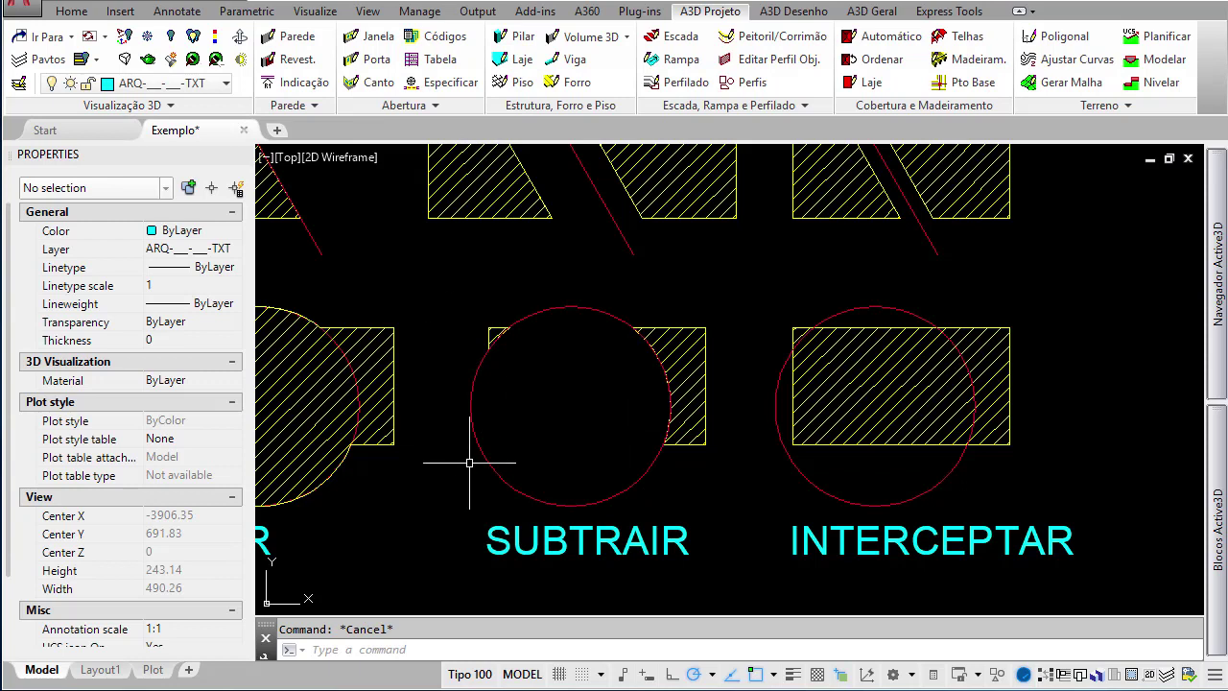
- Select the subtracted polygon above the SUBTRAIR label and stretch the top edge of its small corner piece upward along the circle
scroll(588, 408, down, 2)
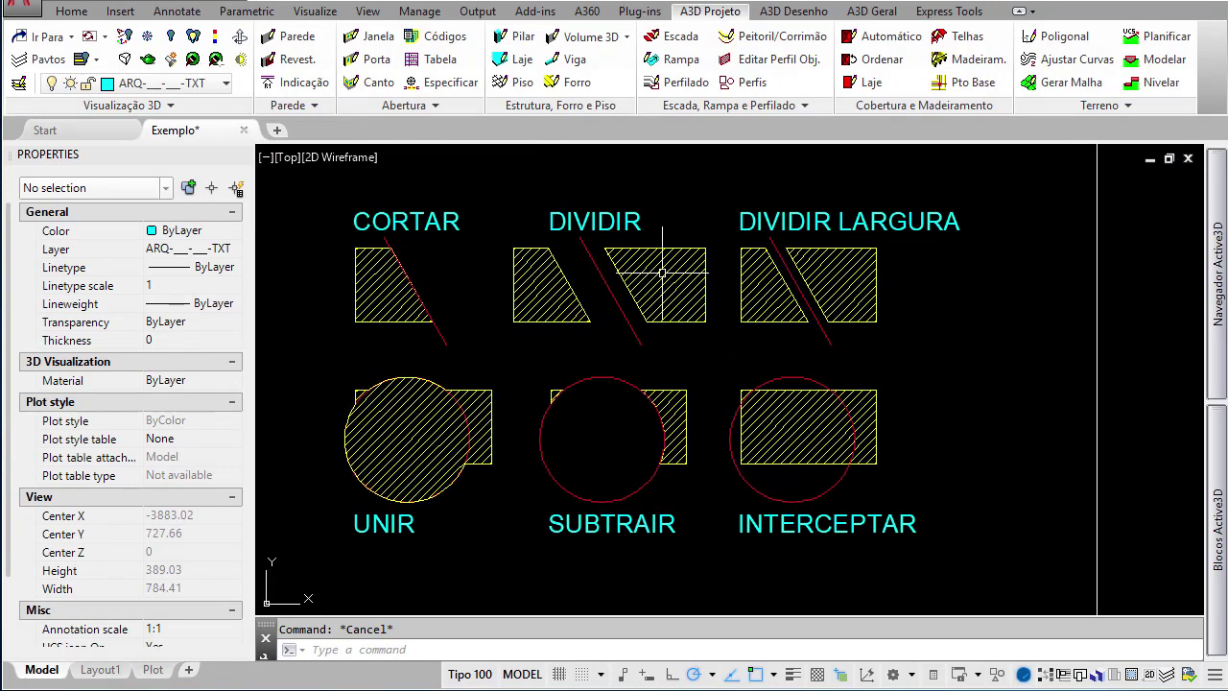
click(666, 419)
scroll(633, 420, up, 4)
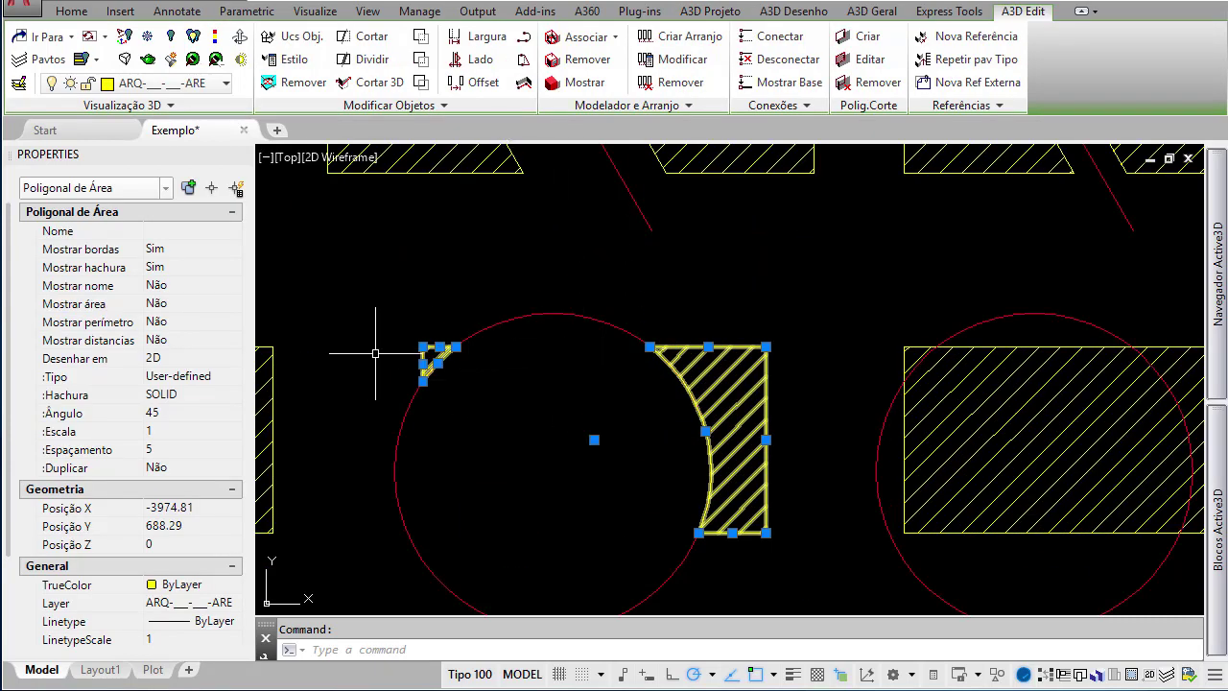
click(427, 348)
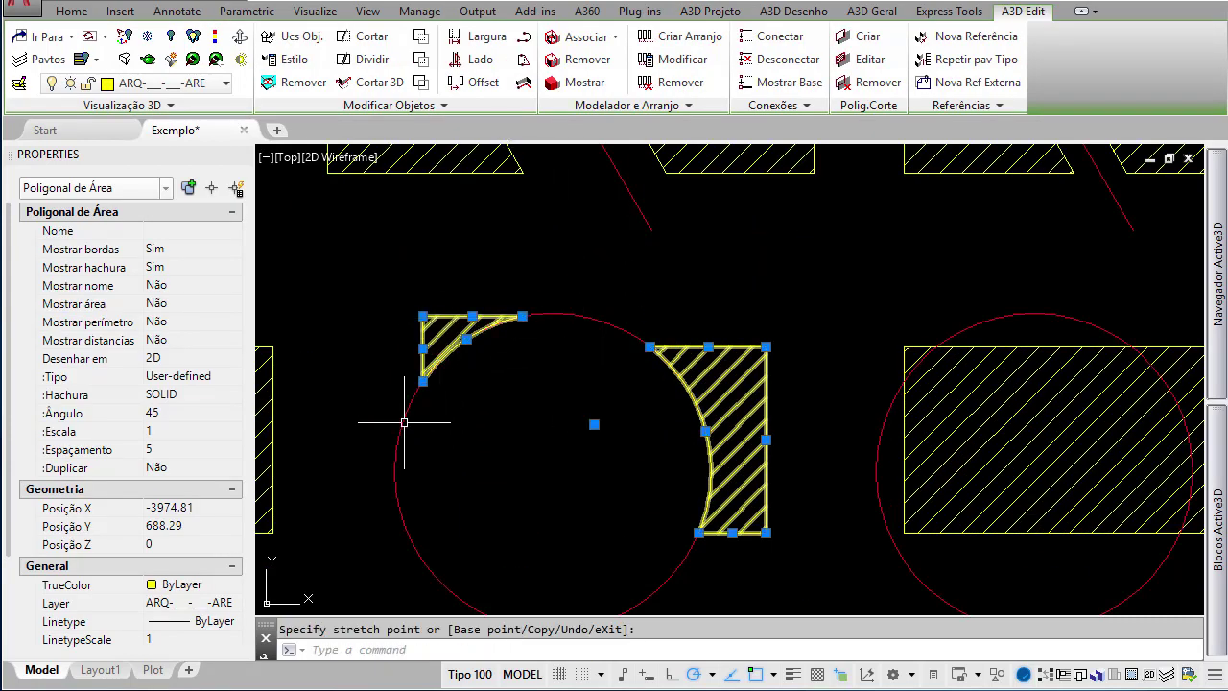
click(426, 349)
scroll(423, 348, down, 1)
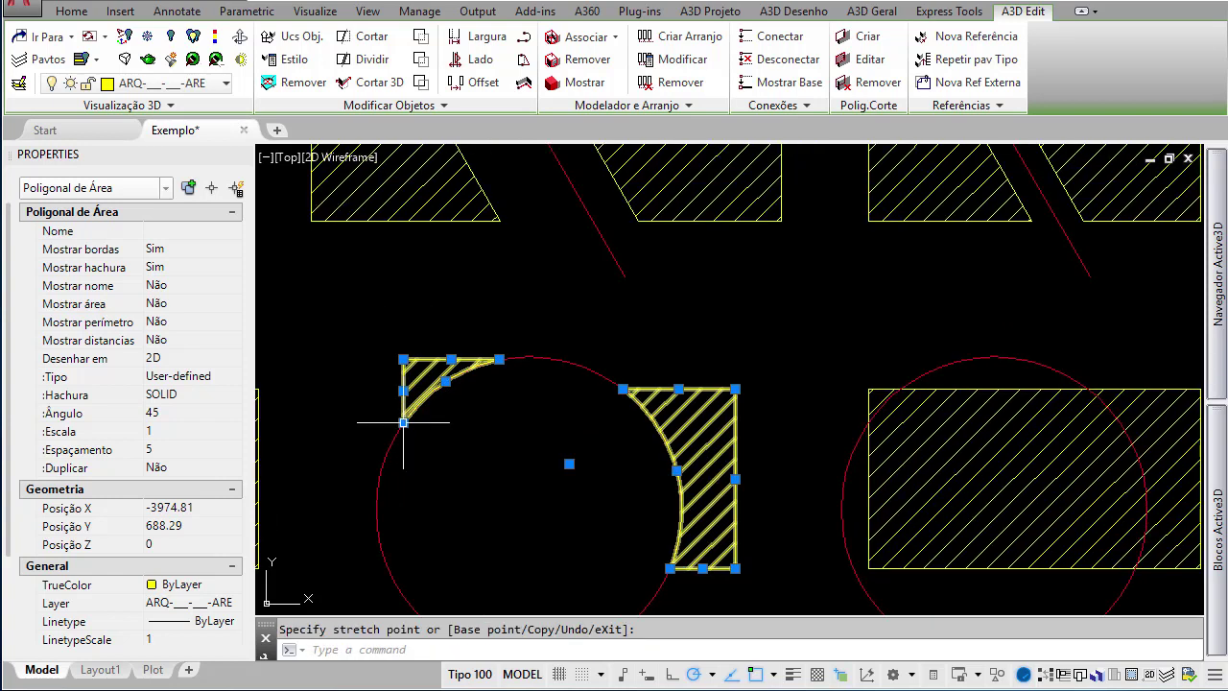
- Stretch the top edge of the subtracted polygon's larger right-hand piece slightly upward, and clear the selection
click(678, 389)
click(660, 367)
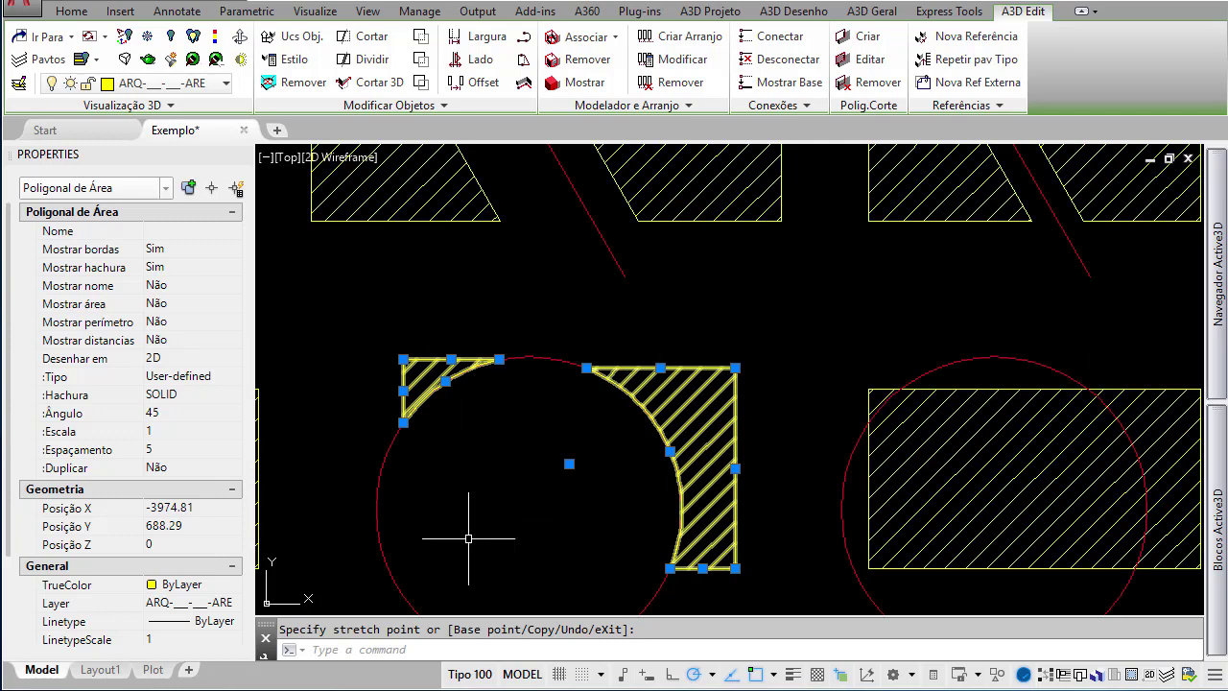
scroll(512, 488, down, 4)
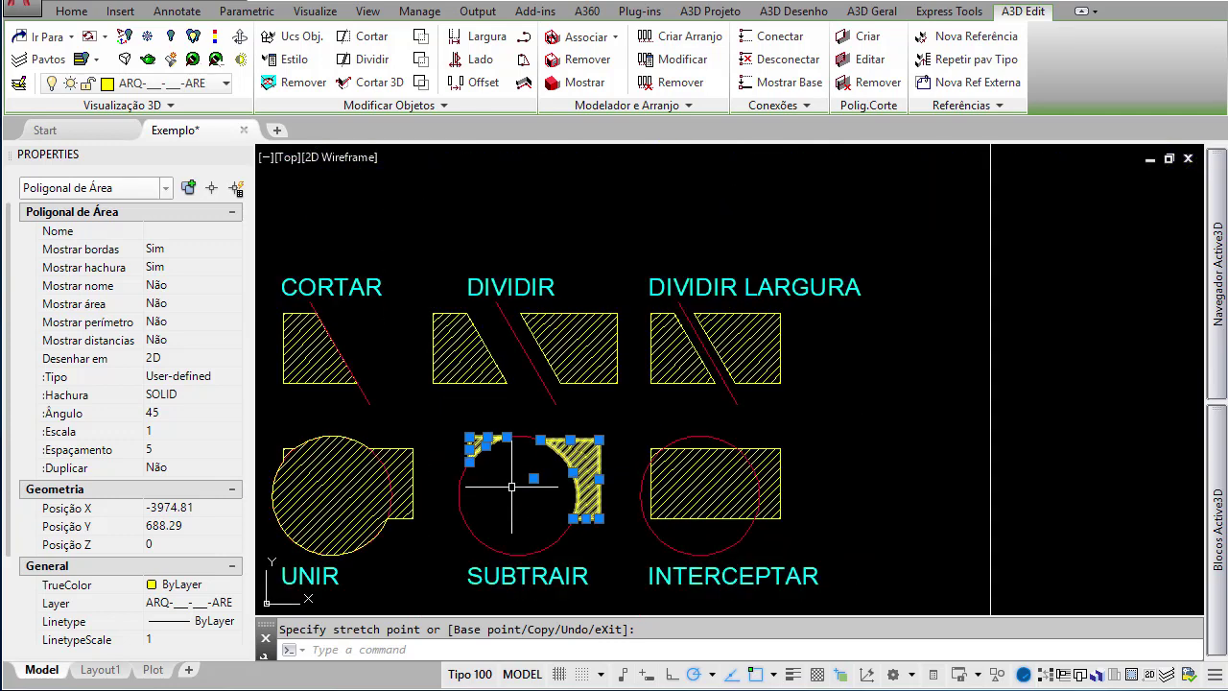
key(Escape)
click(570, 445)
key(Escape)
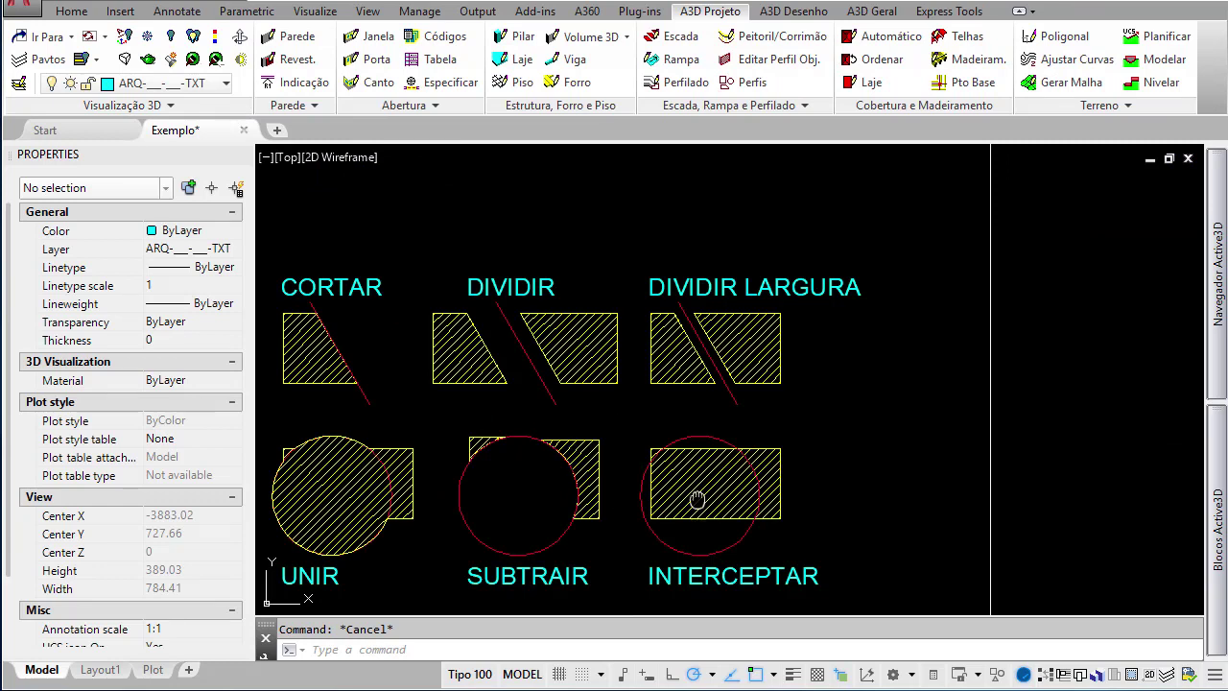
- Intersect the hatched rectangle above the INTERCEPTAR label with its overlapping red circle, and select the resulting polygon to inspect its outline
scroll(700, 499, up, 2)
click(732, 442)
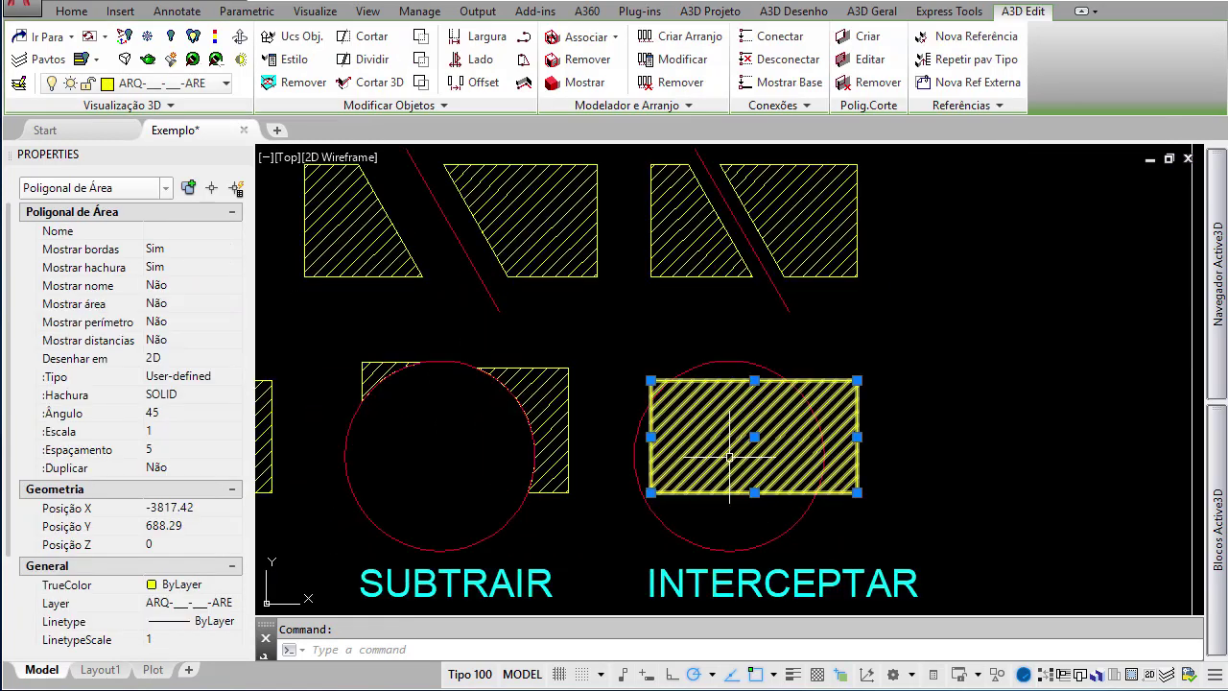
click(421, 84)
click(683, 542)
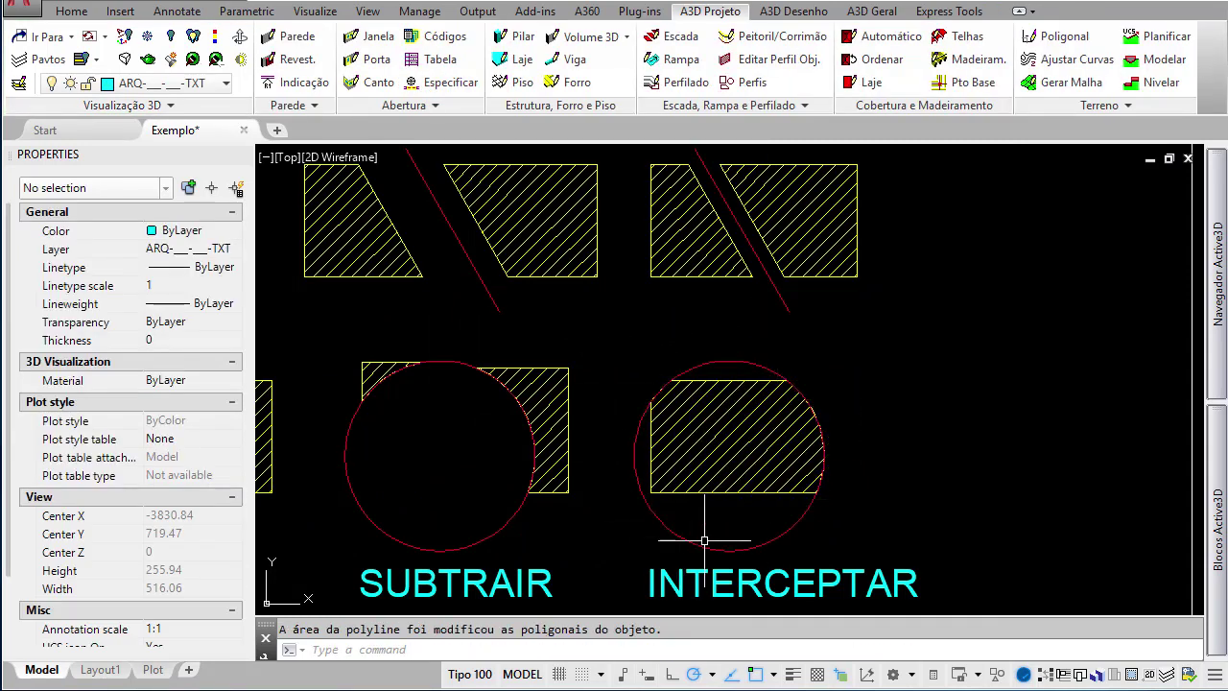
click(727, 438)
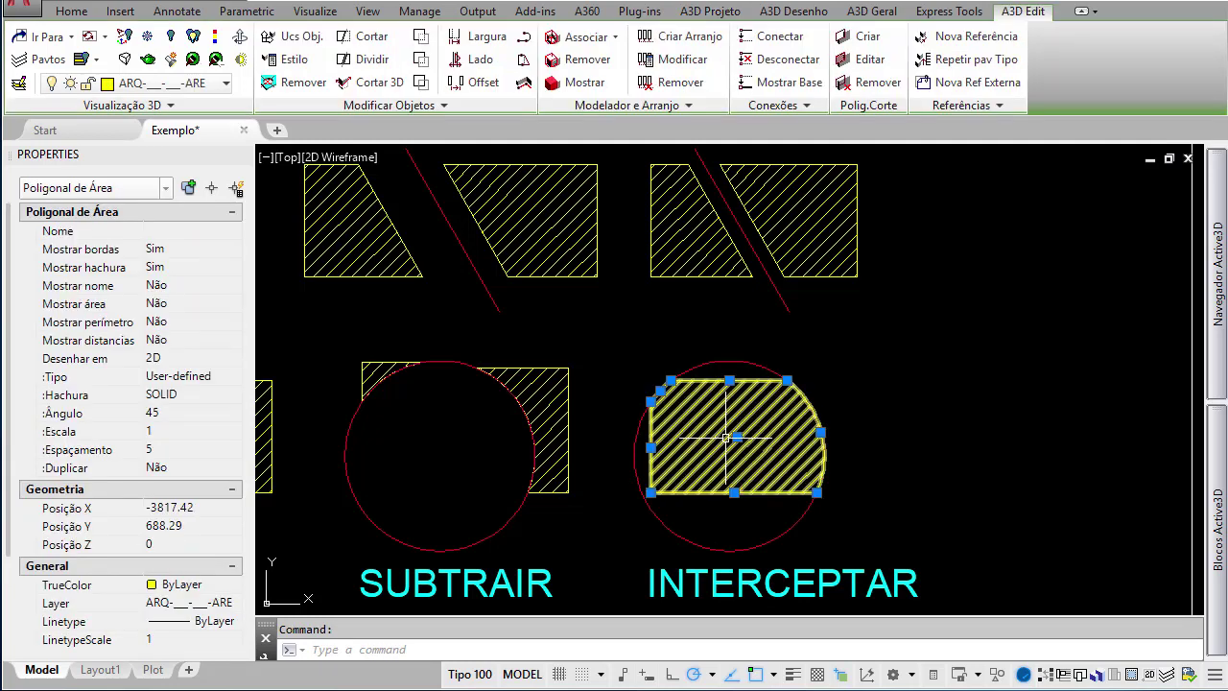
scroll(807, 446, down, 2)
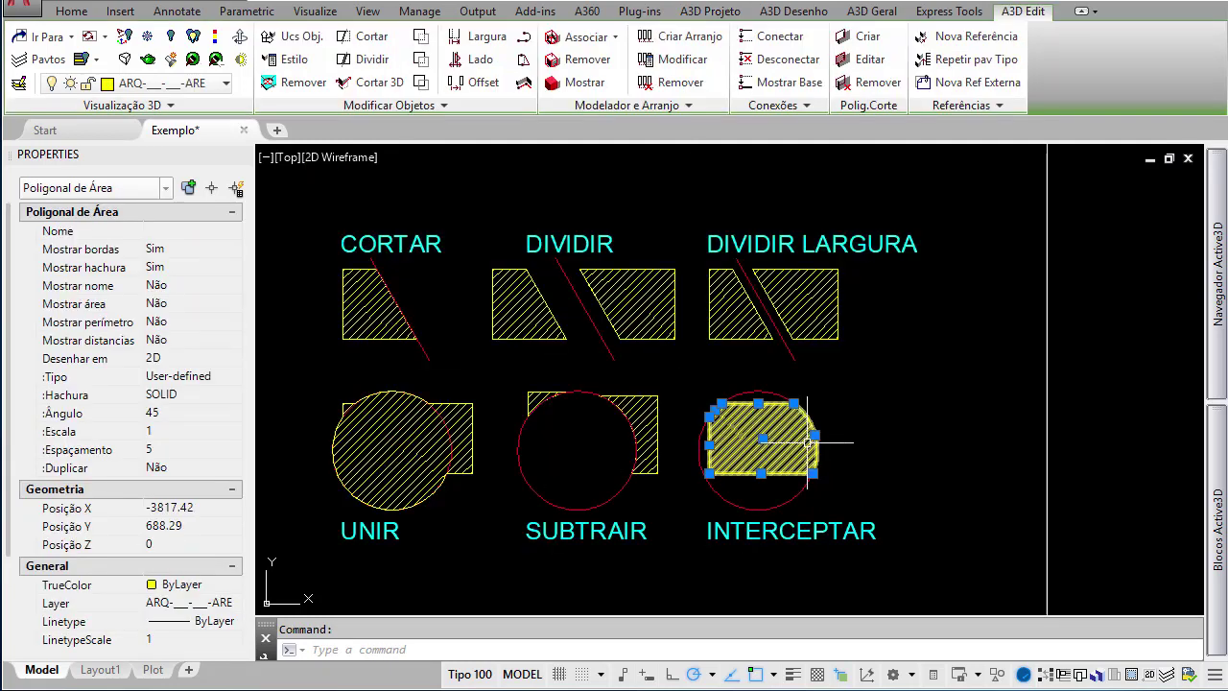
middle_drag(823, 439, 869, 441)
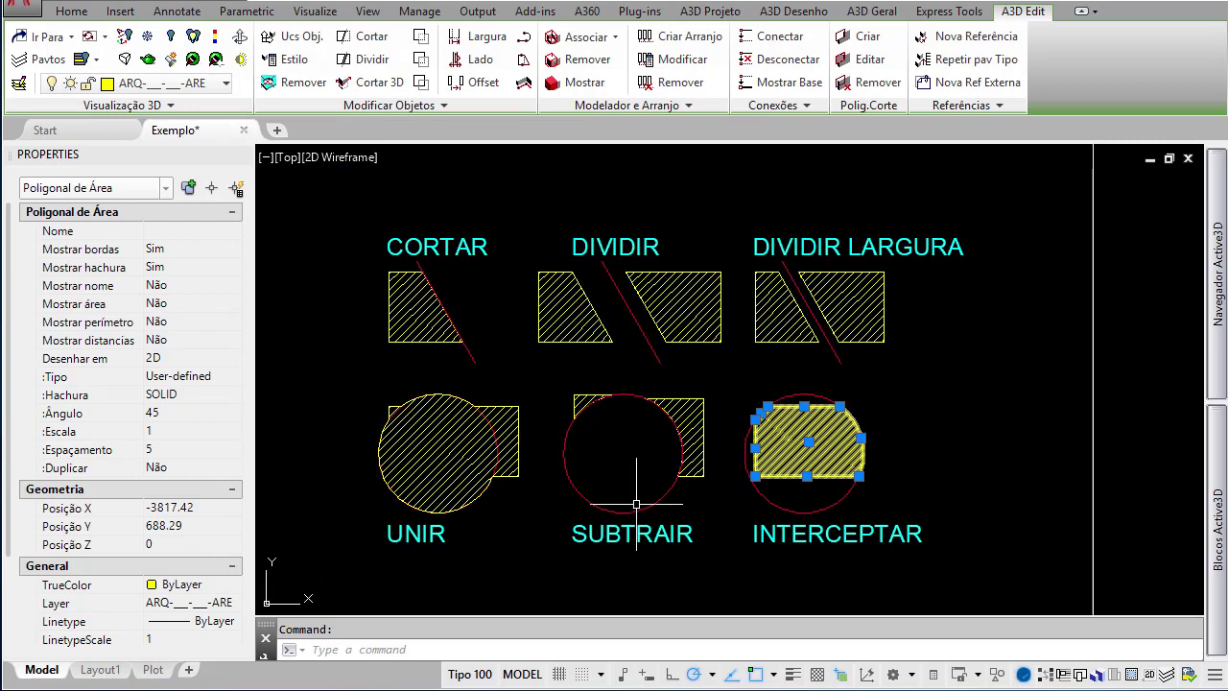
- Select the united polygon above the UNIR label to review its outline, and clear the selection
key(Escape)
click(488, 471)
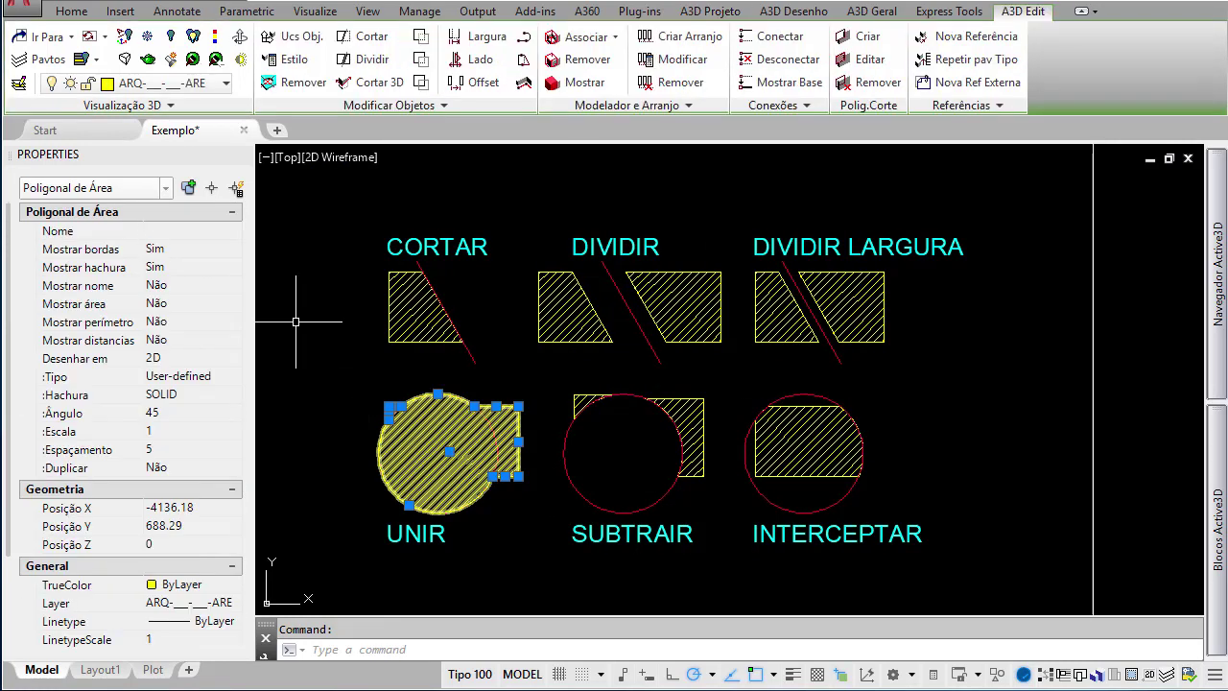
key(Escape)
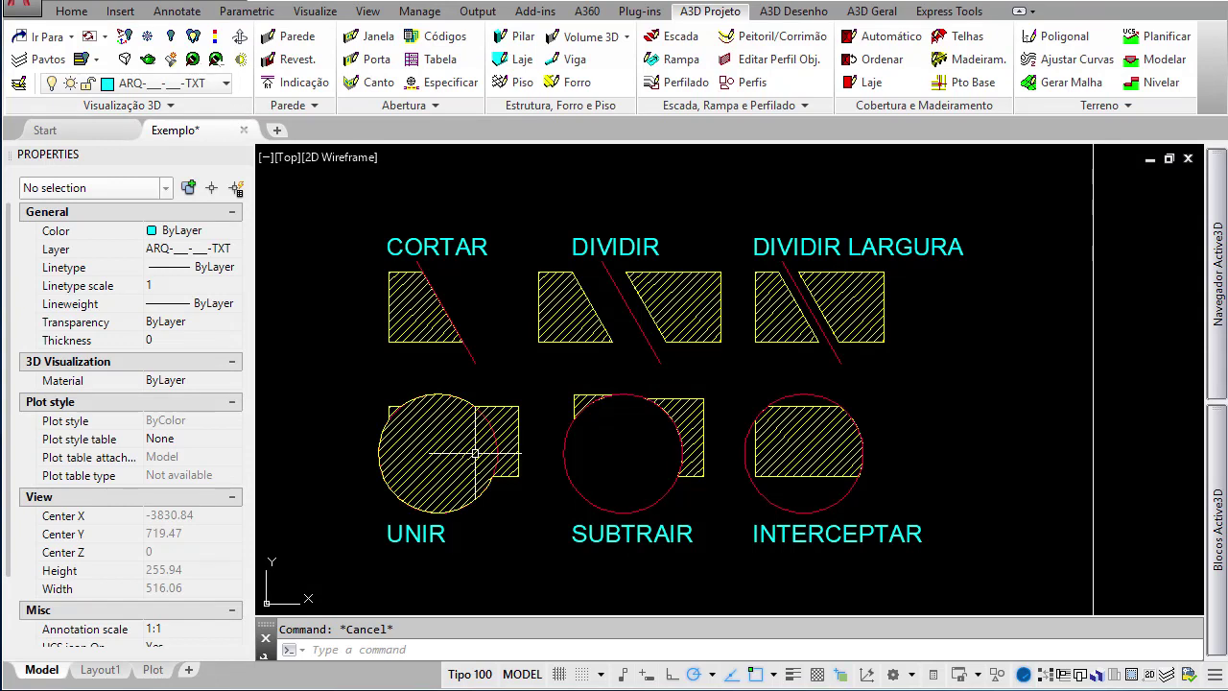